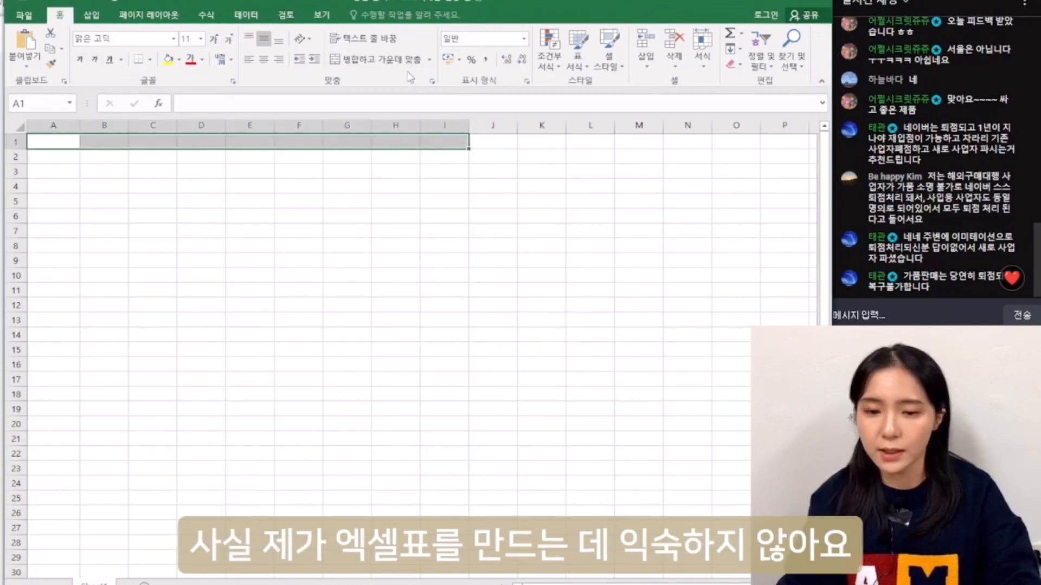
# Merge and center A1:I1 for the title "어사 엑셀 마진 계산표", and enter the header "번호" in A3
pyautogui.click(379, 59)
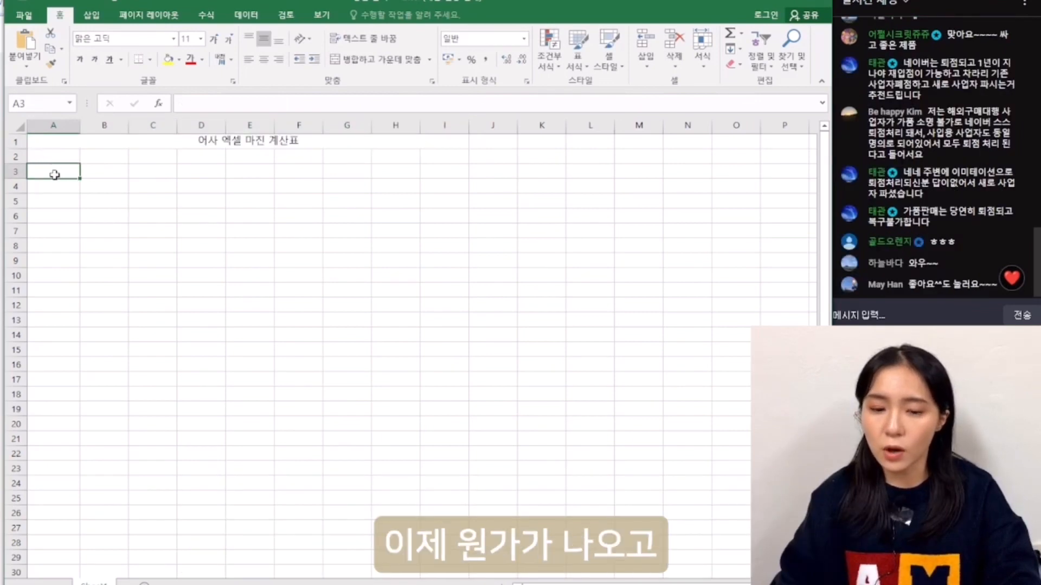
pyautogui.moveTo(51, 174); pyautogui.dragTo(135, 179)
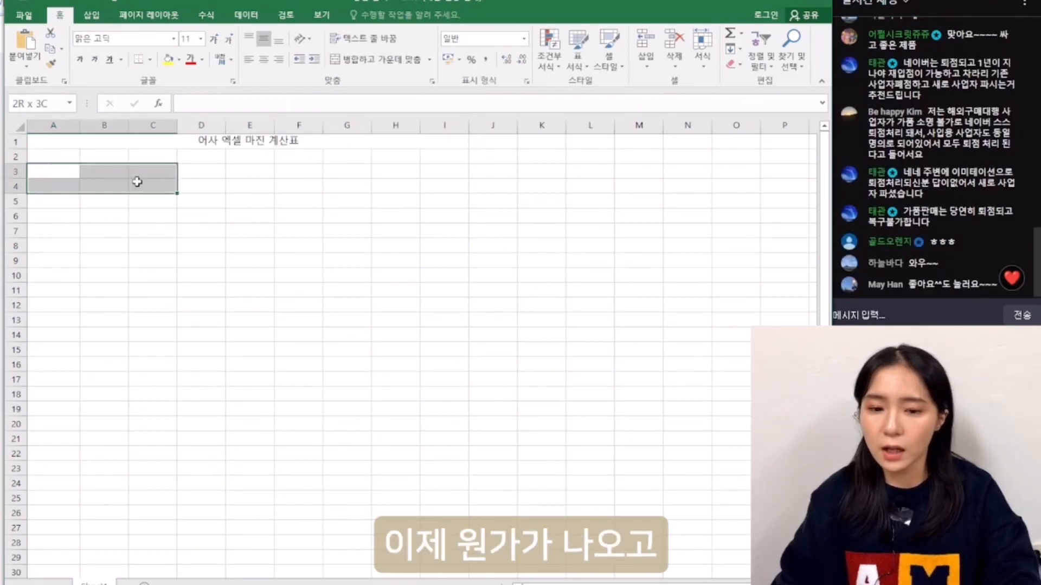
pyautogui.click(51, 174)
pyautogui.write('번호')
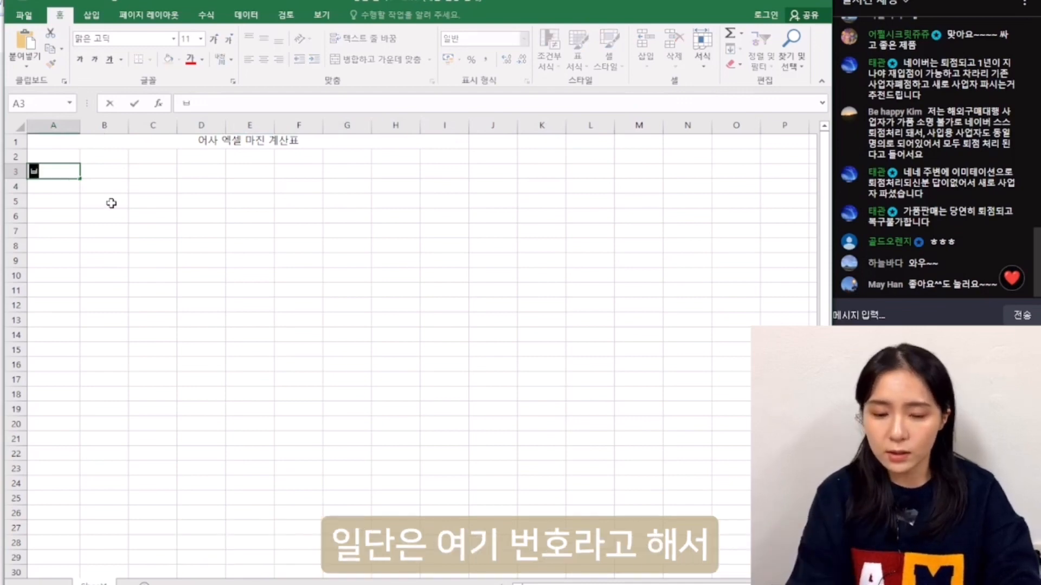
pyautogui.press('Return')
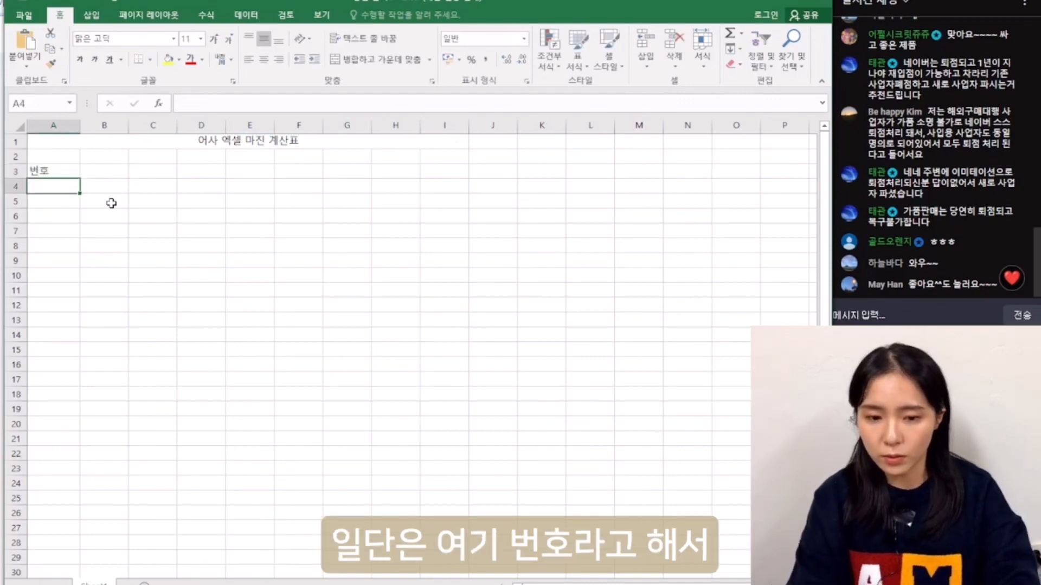
# Enter 1 as the first item number in A4 below the "번호" header
pyautogui.write('1')
pyautogui.press('Return')
pyautogui.click(77, 189)
pyautogui.moveTo(80, 194); pyautogui.dragTo(90, 438)
pyautogui.click(63, 389)
pyautogui.hotkey('ctrl', 'z')
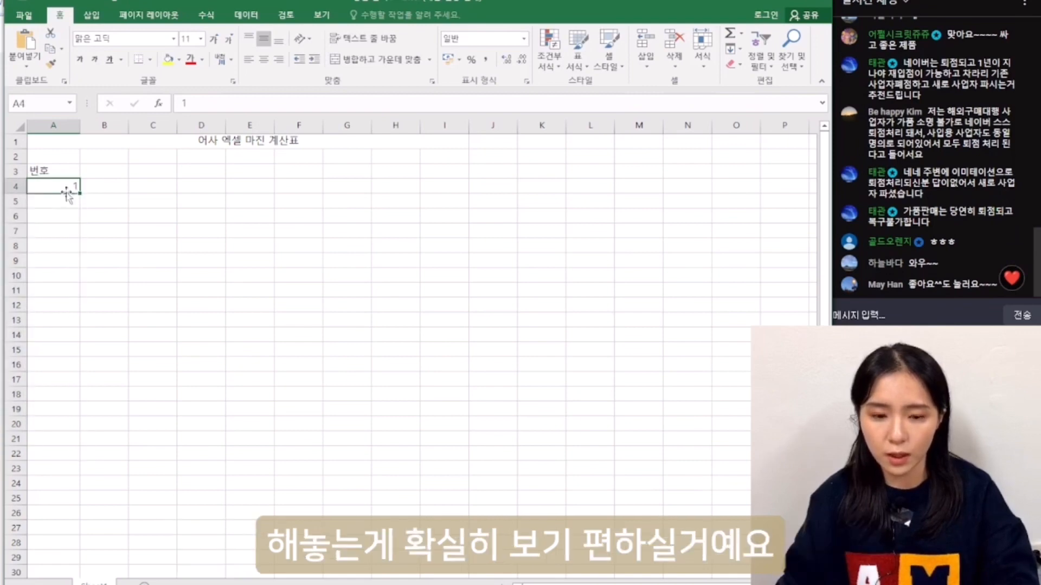
# Fill the item numbers as a series from 1 in A4 to 19 in A22, and fit column A's width
pyautogui.moveTo(81, 191); pyautogui.dragTo(78, 465)
pyautogui.click(59, 408)
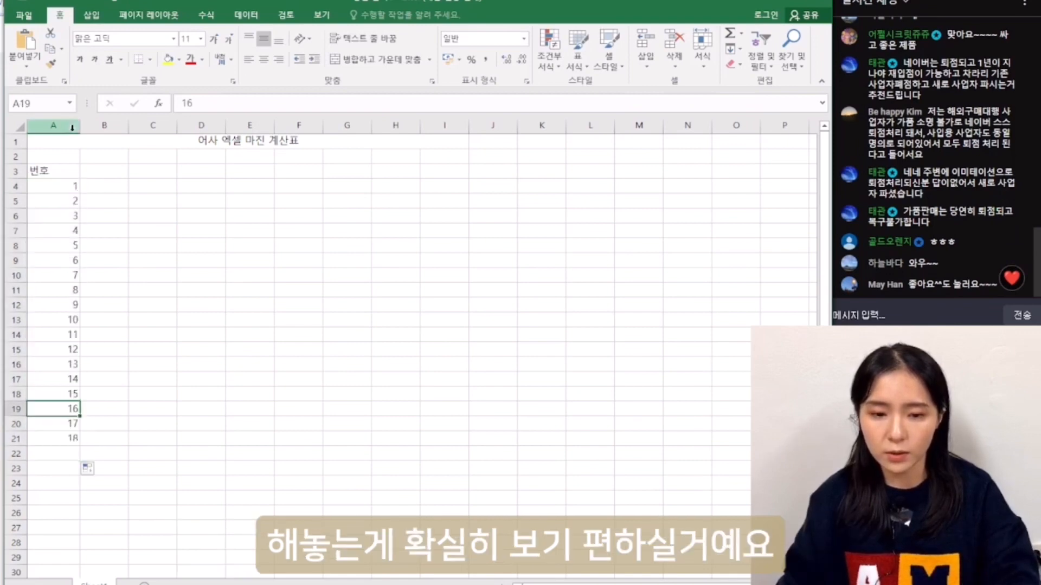
pyautogui.doubleClick(78, 130)
pyautogui.click(81, 230)
# Enter the header "제품명" in B3 and the product name "체크목도리 -겨울용" in B4
pyautogui.click(82, 171)
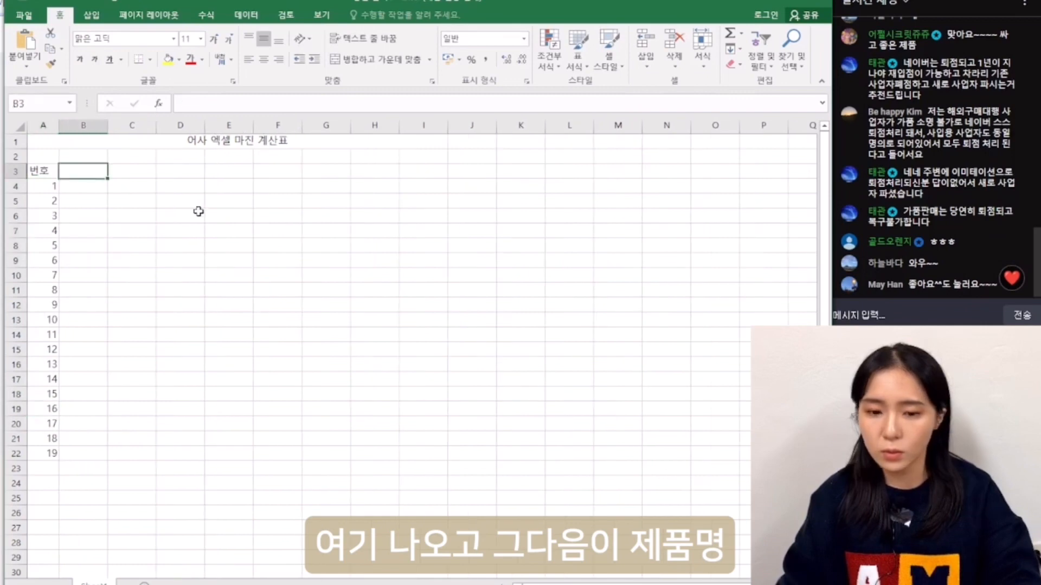
pyautogui.write('제품명')
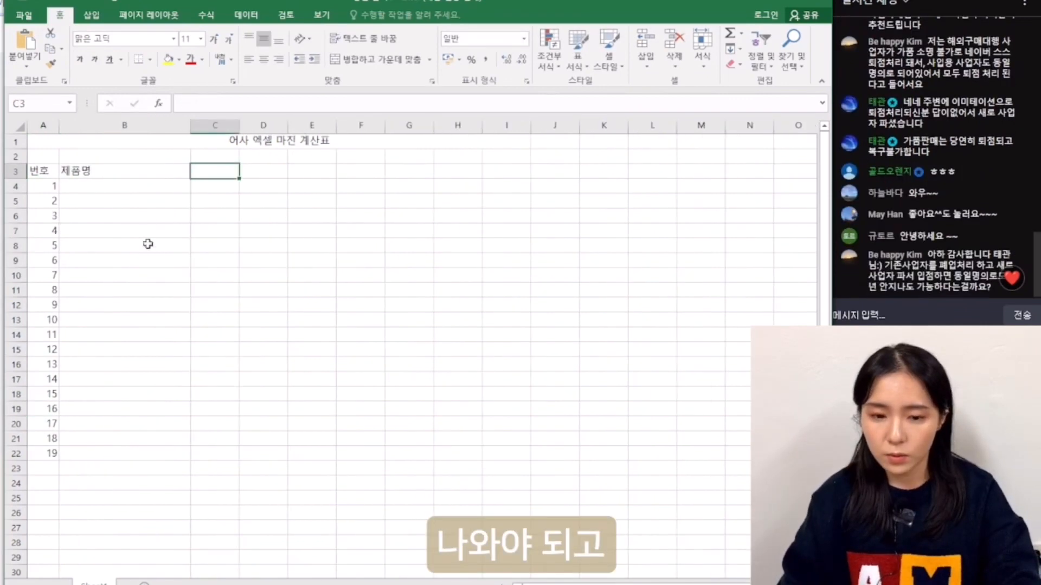
pyautogui.press('Return')
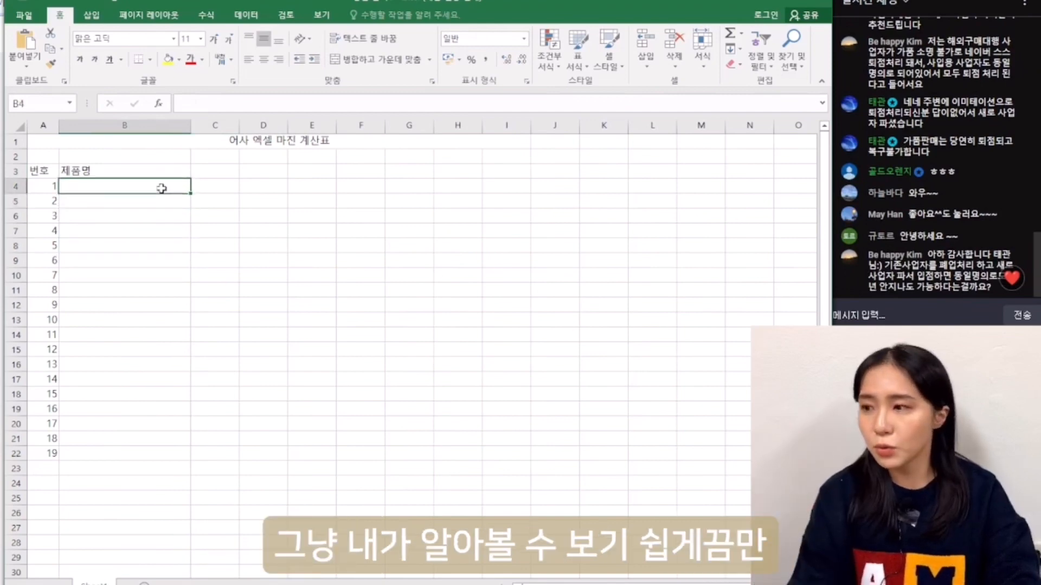
pyautogui.write('ㅇ')
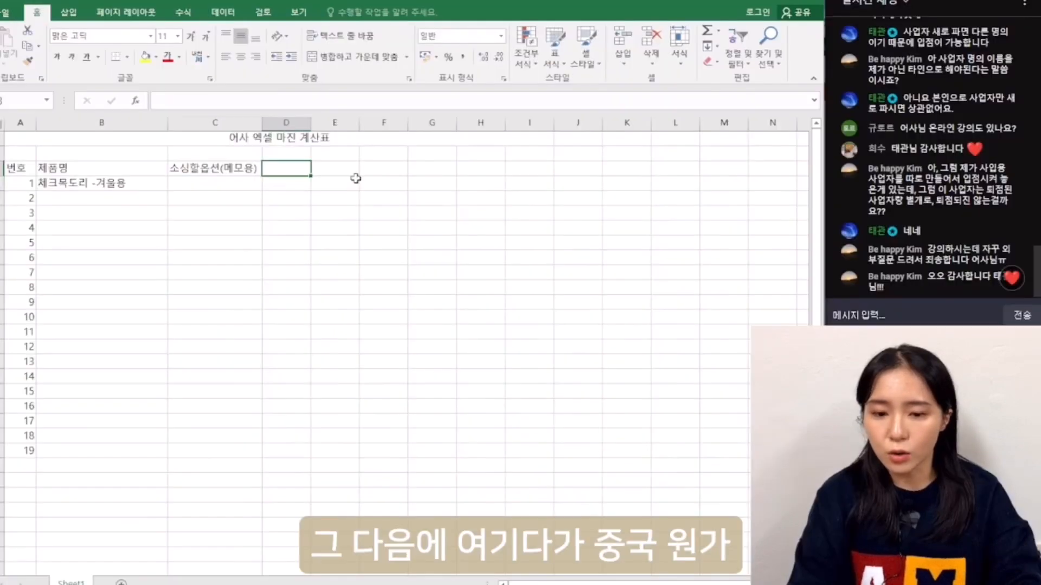
# Enter the header "중국원가(위안)" in D3 and the scarf's cost of 13 in D4
pyautogui.write('중ㄱ')
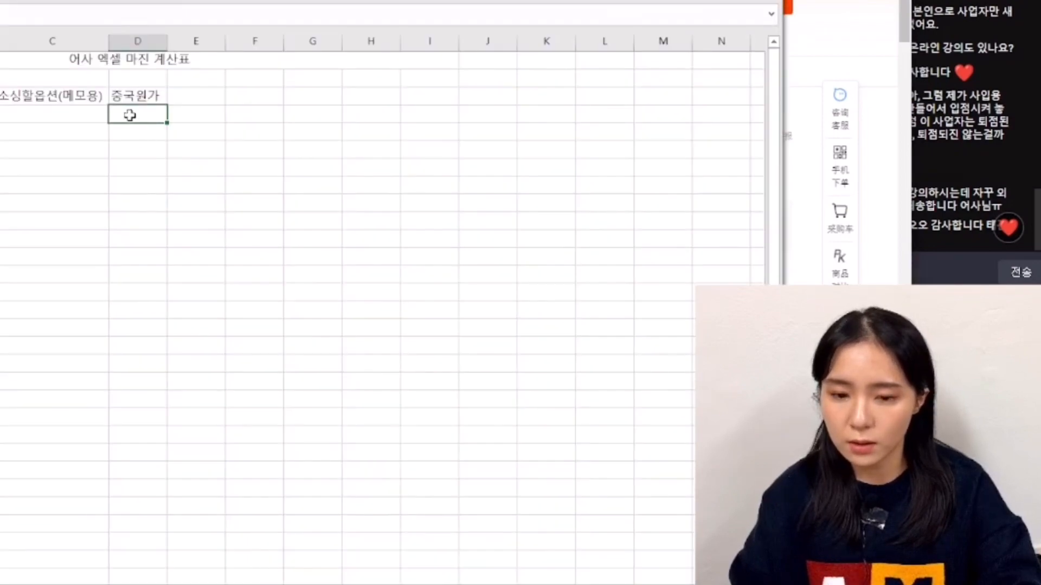
pyautogui.write('13')
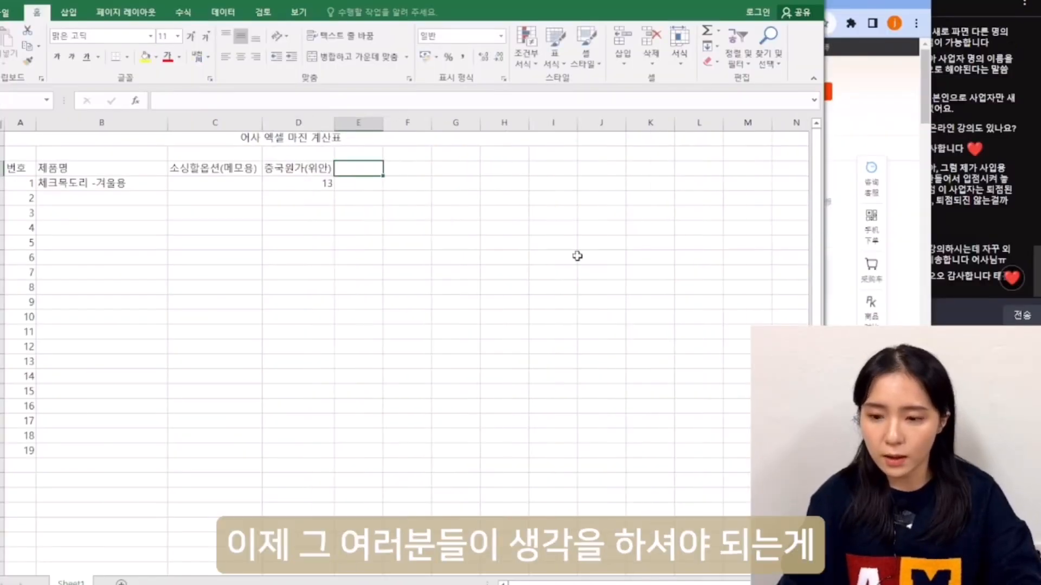
pyautogui.moveTo(932, 180); pyautogui.dragTo(827, 176)
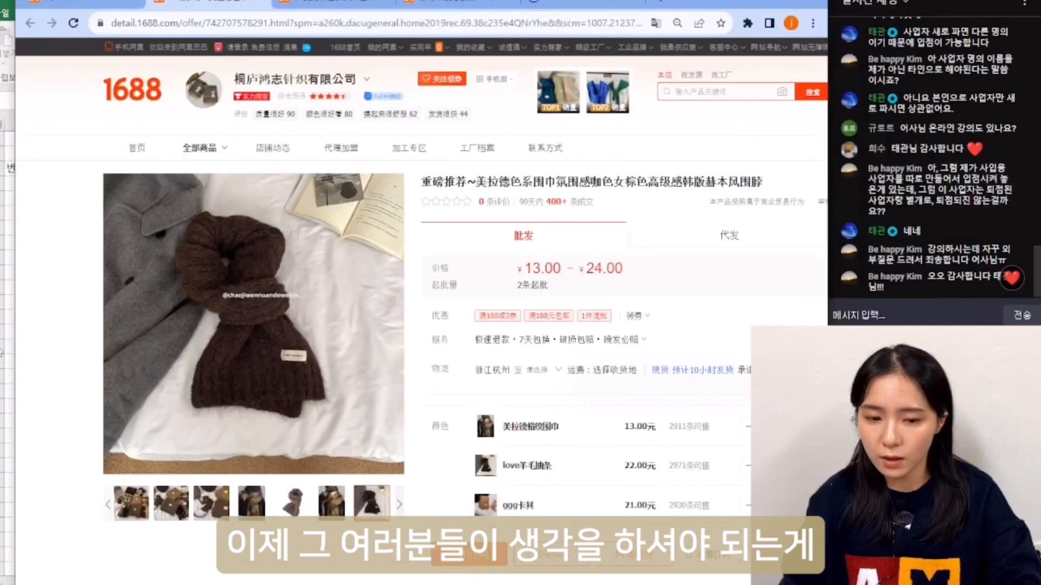
pyautogui.click(4, 350)
pyautogui.click(301, 269)
pyautogui.click(362, 181)
# Enter the header "대략적인원가" in E3
pyautogui.click(362, 170)
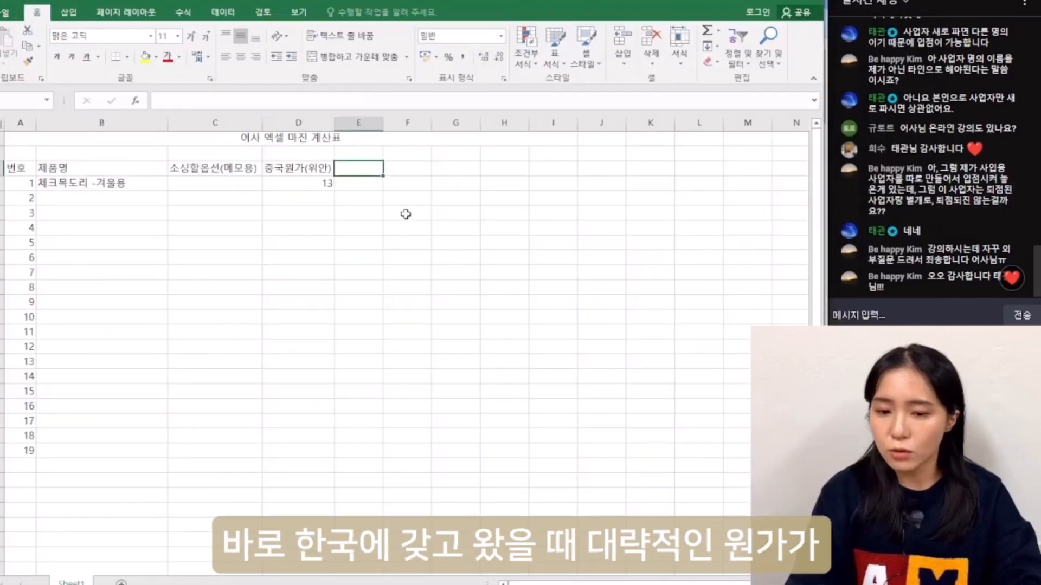
pyautogui.write('하')
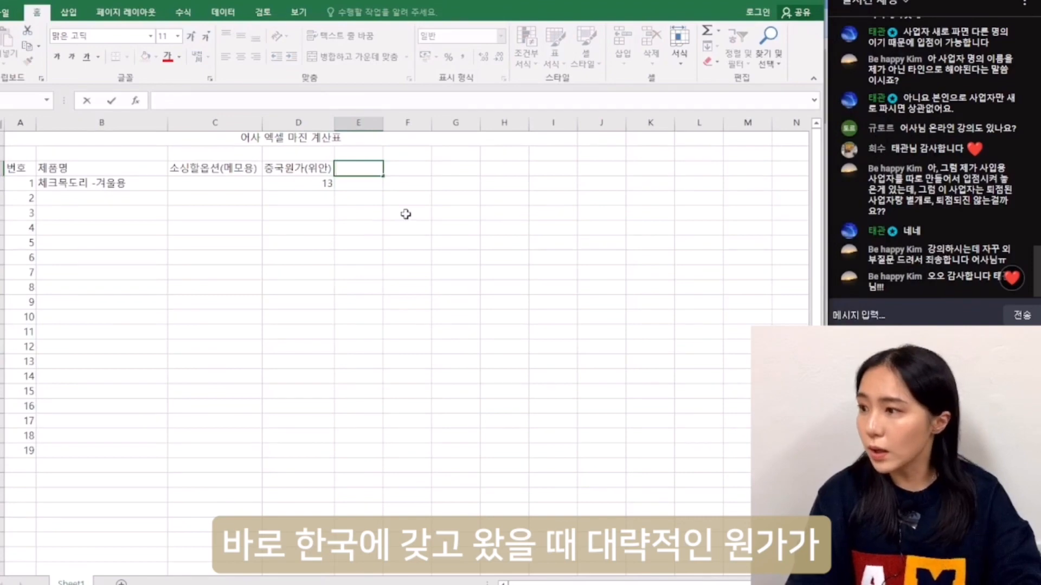
pyautogui.write('대략적인원가')
pyautogui.press('Return')
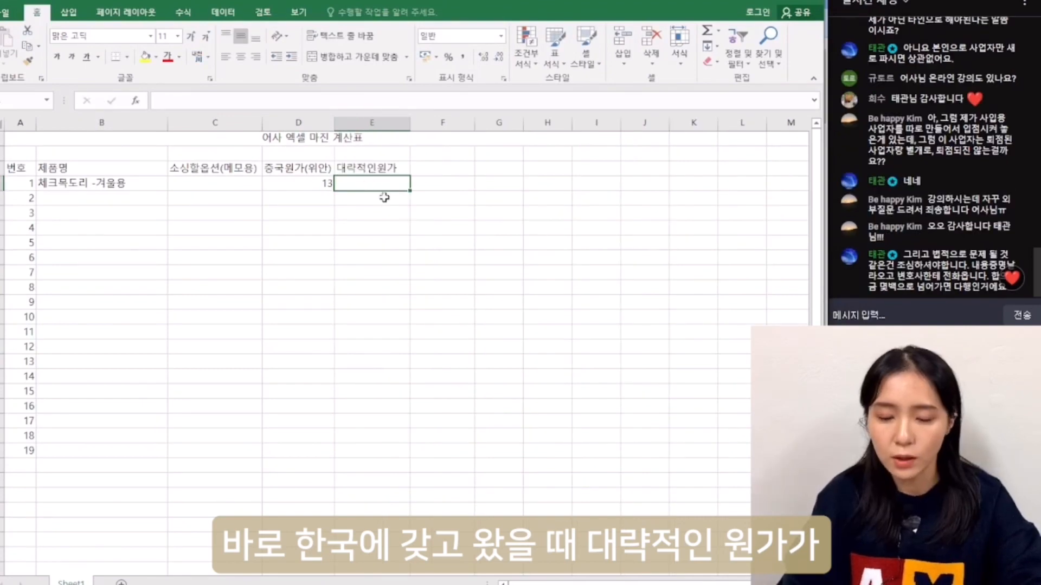
# Calculate the scarf's approximate cost in E4 with the formula =D4*250
pyautogui.write('=')
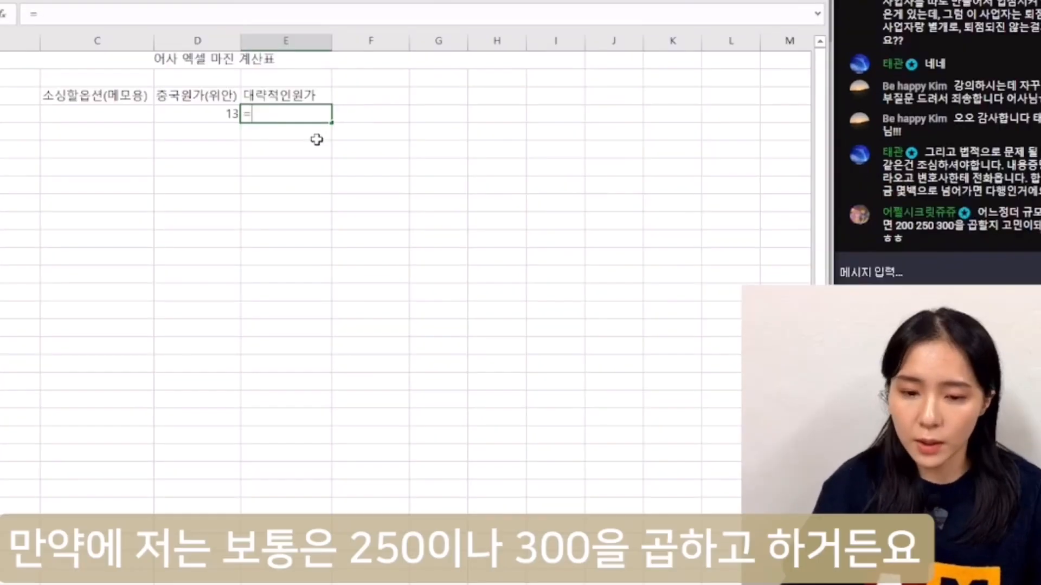
pyautogui.click(314, 183)
pyautogui.write('*25')
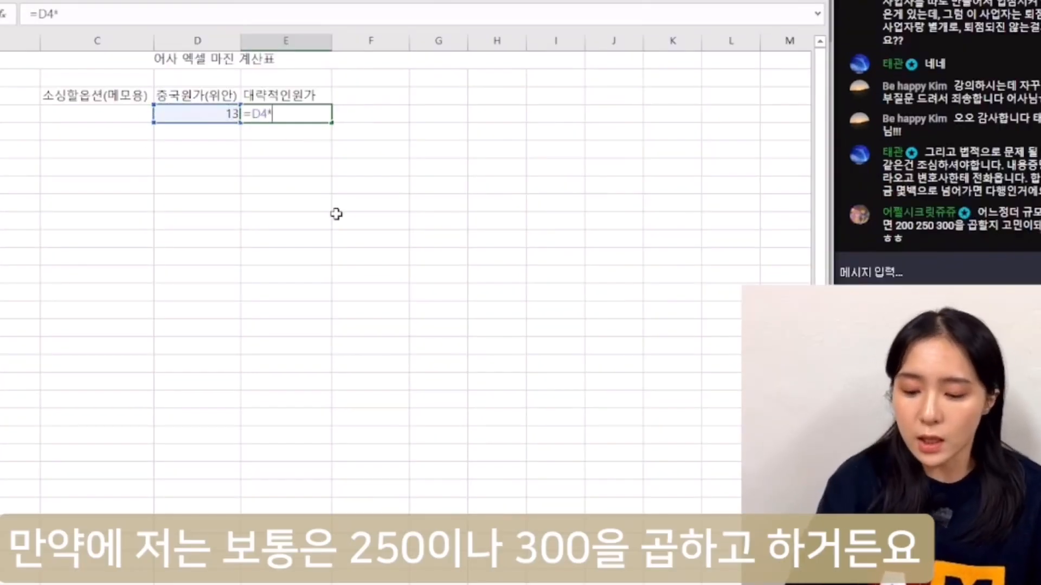
pyautogui.write('0')
pyautogui.press('Return')
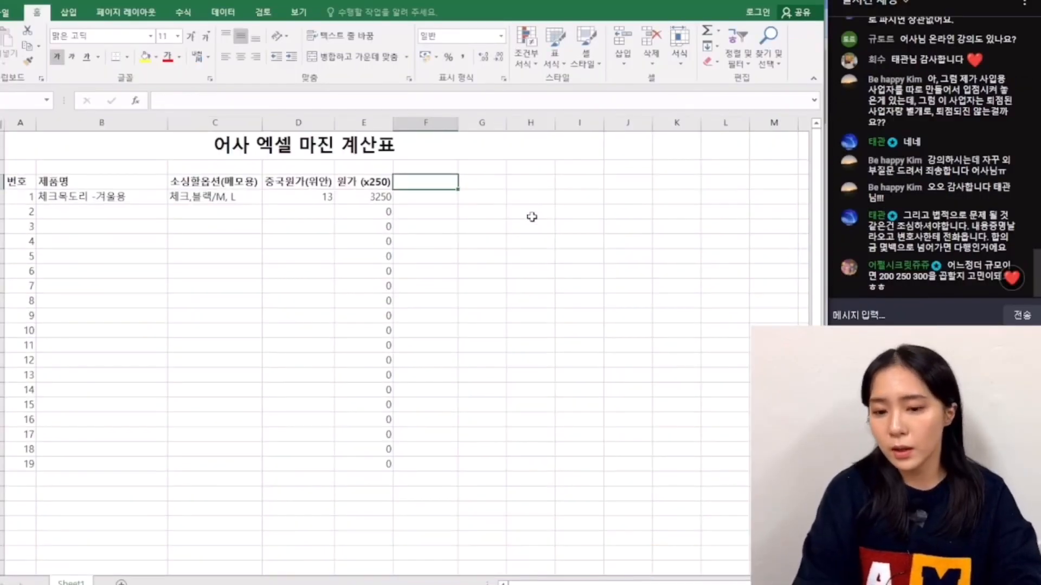
# Add the headers "판매가" in F3 and "원가율" in G3
pyautogui.write('판매가')
pyautogui.press('Tab')
pyautogui.write('원가율')
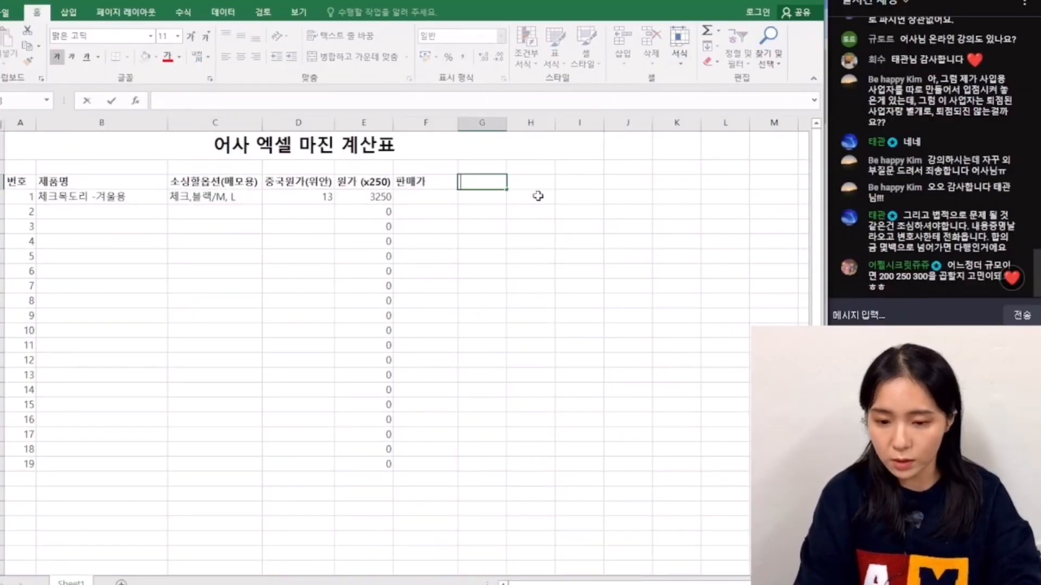
# Enter a selling price of 14,900 won for the scarf in F4
pyautogui.doubleClick(431, 201)
pyautogui.click(367, 201)
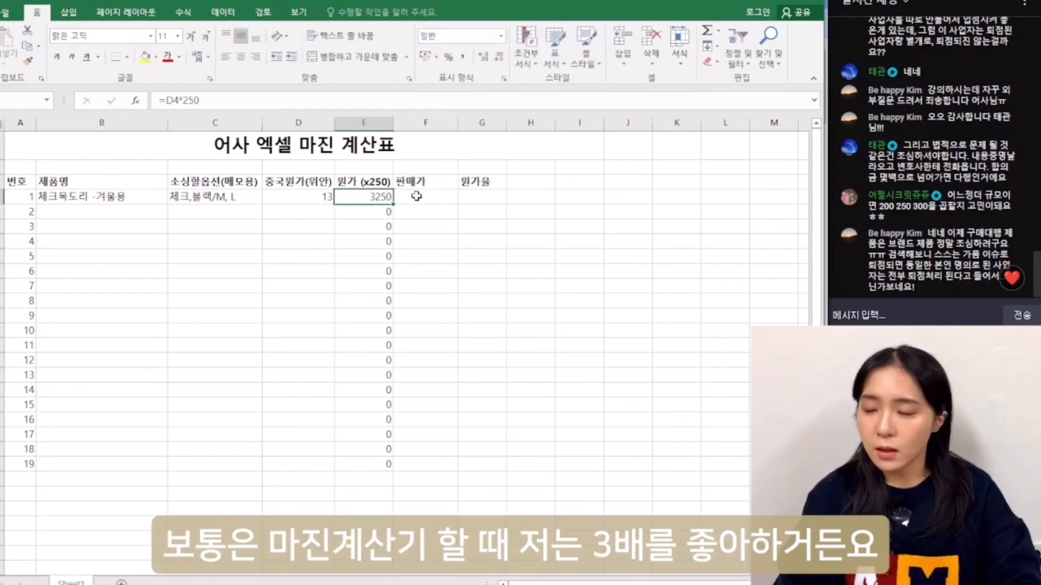
pyautogui.doubleClick(428, 199)
pyautogui.doubleClick(435, 182)
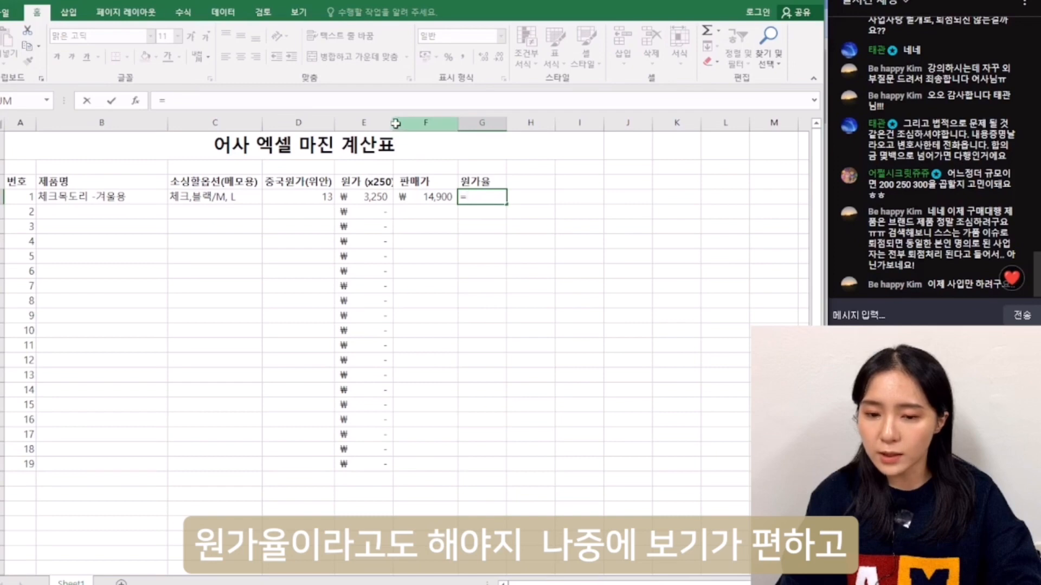
# Calculate the scarf's cost rate with a formula in G4, widening column E and narrowing column G
pyautogui.click(400, 124)
pyautogui.press('Escape')
pyautogui.moveTo(392, 123); pyautogui.dragTo(404, 122)
pyautogui.write('=')
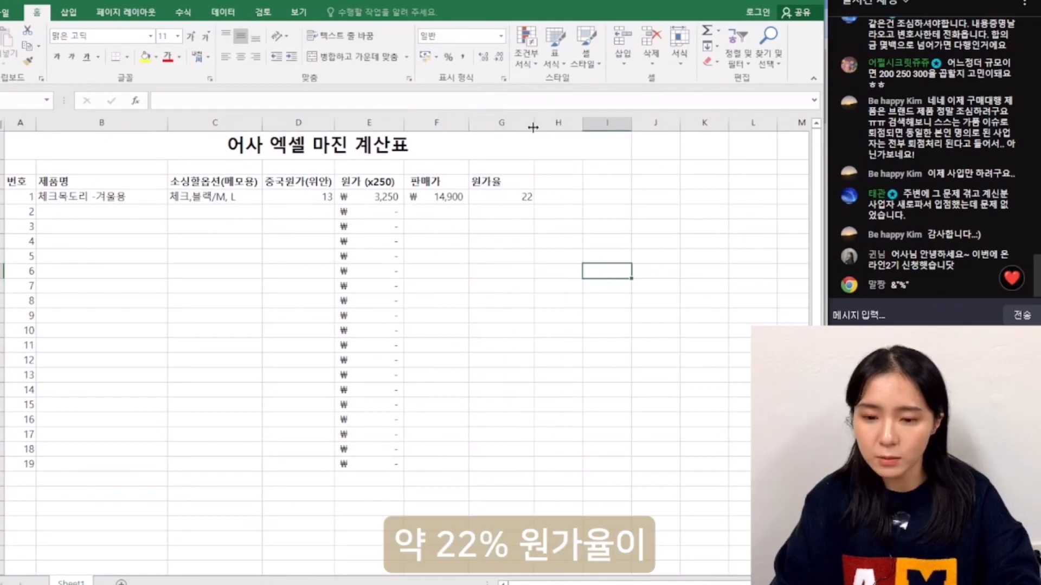
pyautogui.moveTo(533, 127); pyautogui.dragTo(516, 127)
pyautogui.click(438, 199)
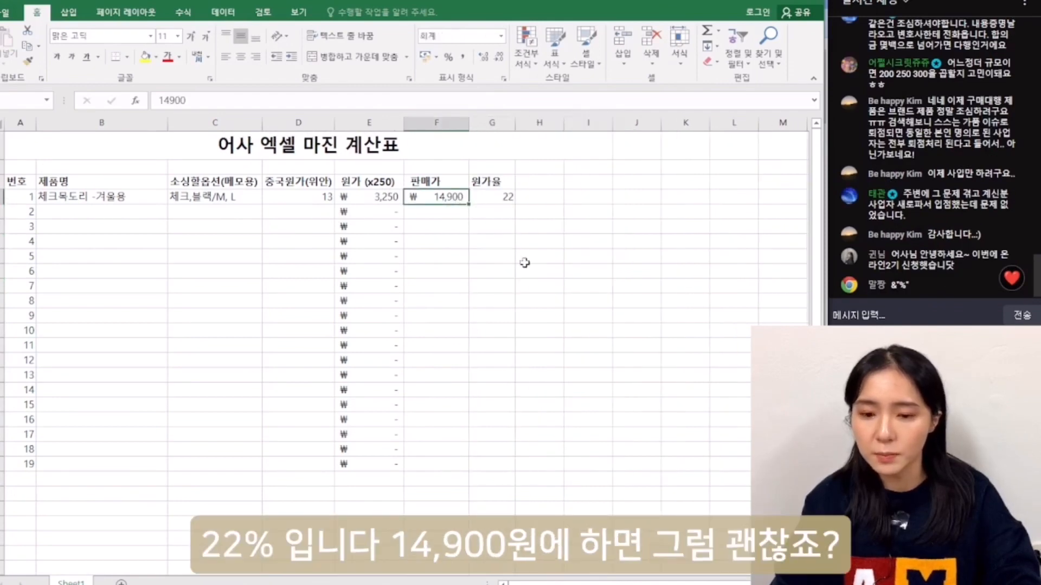
pyautogui.click(455, 230)
pyautogui.click(444, 197)
pyautogui.click(500, 252)
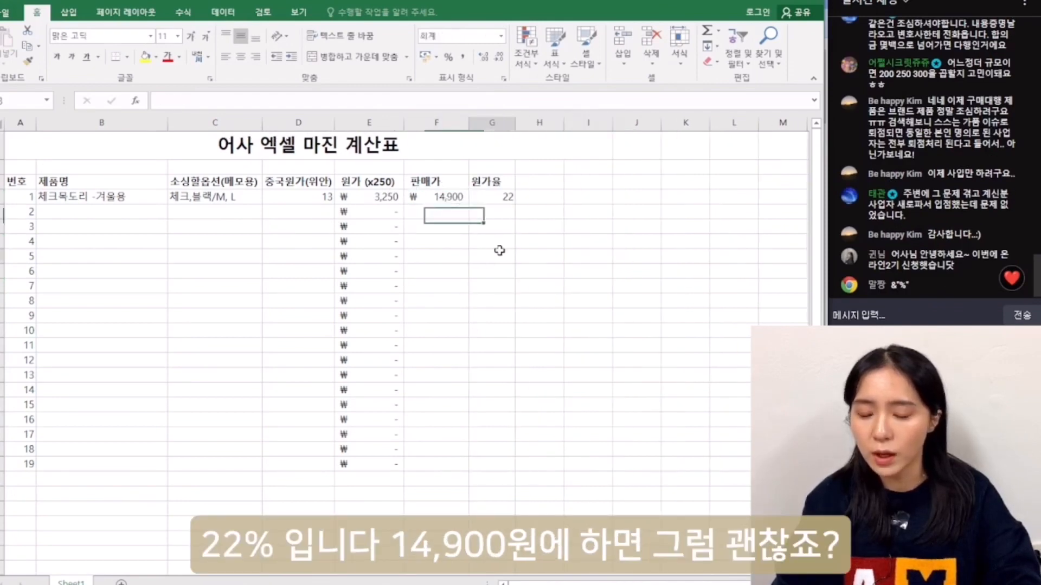
pyautogui.click(495, 211)
pyautogui.click(422, 199)
pyautogui.click(435, 228)
pyautogui.click(442, 269)
pyautogui.click(492, 268)
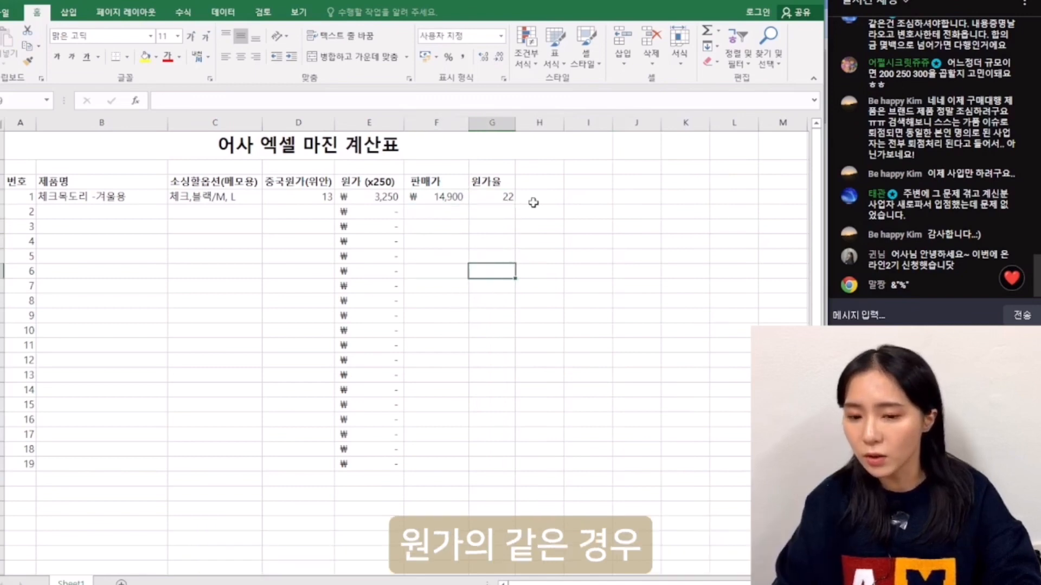
pyautogui.click(534, 202)
pyautogui.click(487, 390)
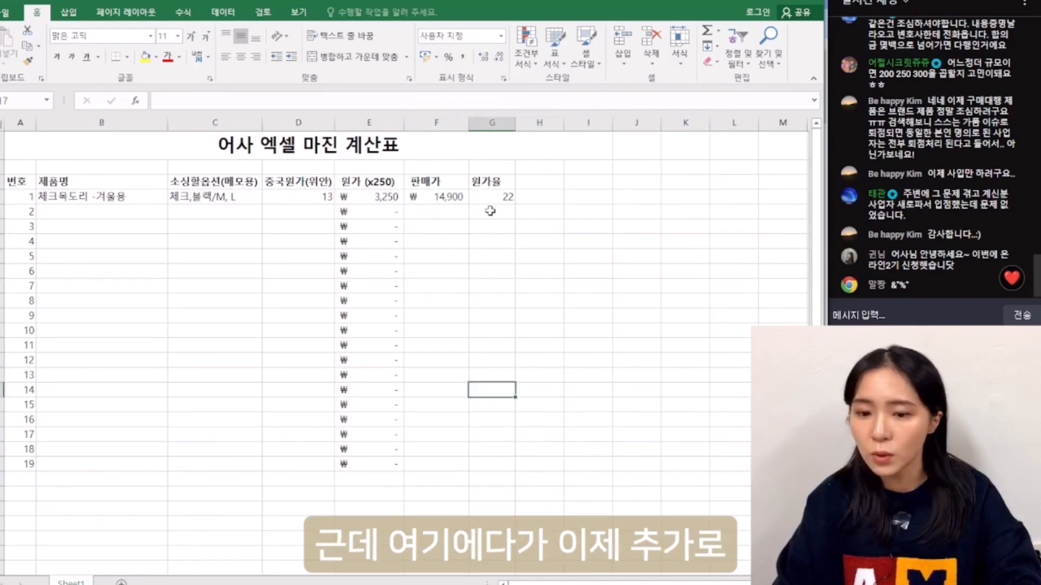
# Narrow the product name column B and enter the header "택배비" in H3
pyautogui.click(542, 168)
pyautogui.click(542, 181)
pyautogui.moveTo(662, 581); pyautogui.dragTo(635, 581)
pyautogui.moveTo(167, 124); pyautogui.dragTo(133, 125)
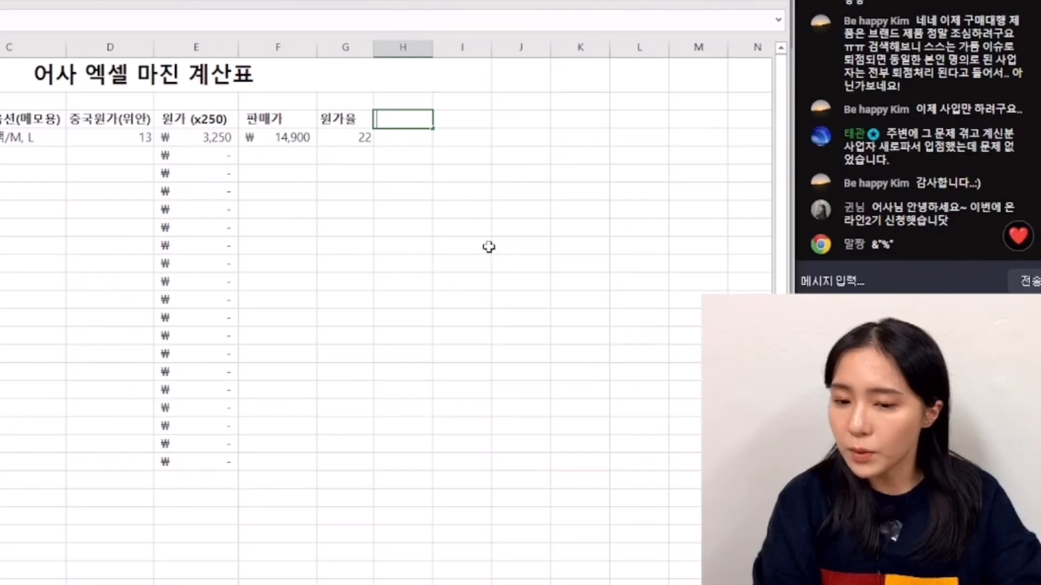
pyautogui.write('택배비')
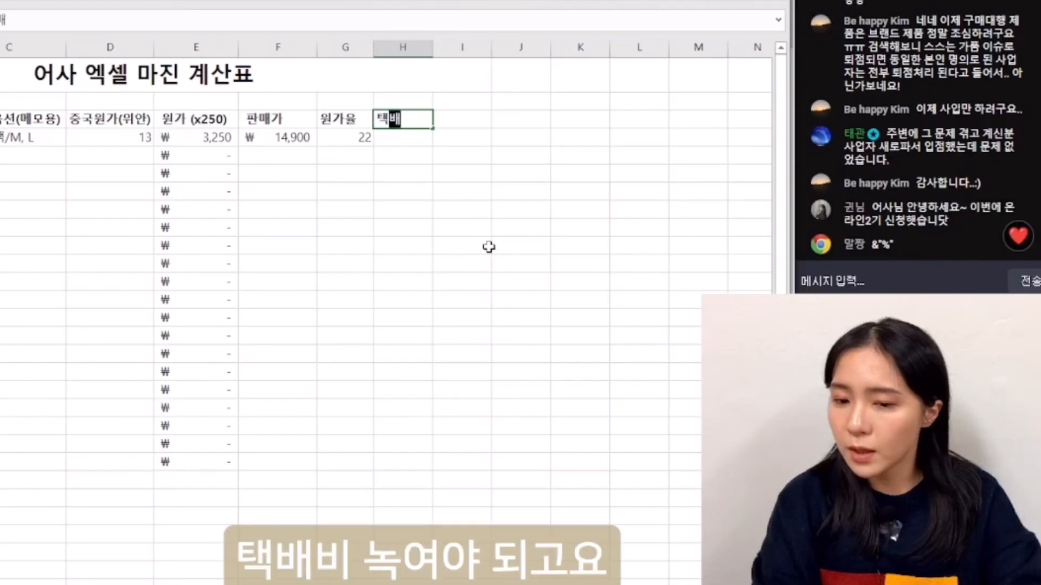
pyautogui.press('Tab')
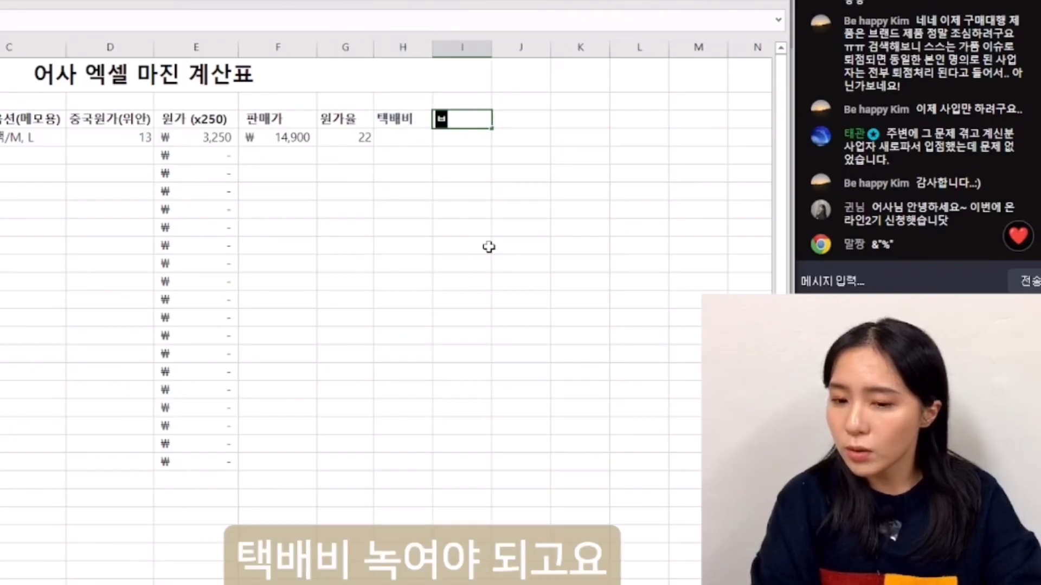
# Enter the header "포장소모품비" in I3 and widen column I to fit it
pyautogui.press('BackSpace')
pyautogui.write('포장')
pyautogui.write('소모품비')
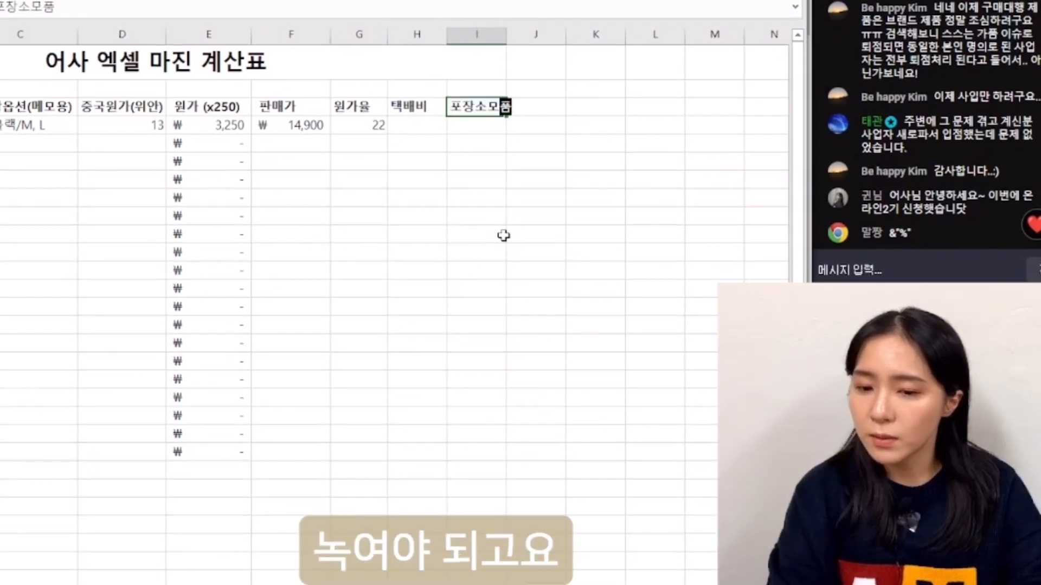
pyautogui.click(496, 244)
pyautogui.moveTo(499, 46); pyautogui.dragTo(524, 46)
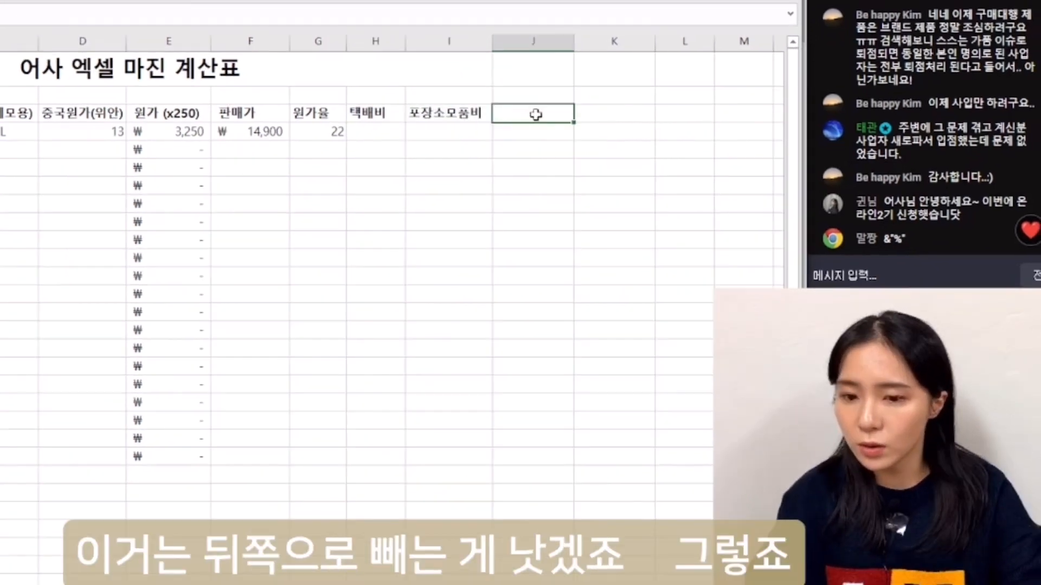
# Enter the header "플랫폼수수료" without a space in J3, and select the cell below it
pyautogui.write('수수료플랫폼 수수료')
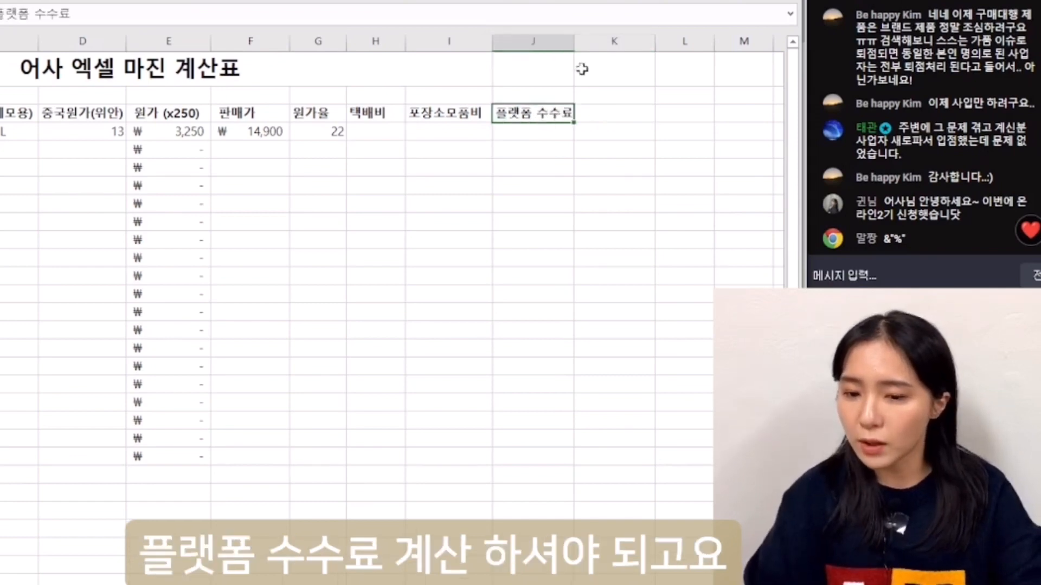
pyautogui.click(537, 113)
pyautogui.press('BackSpace')
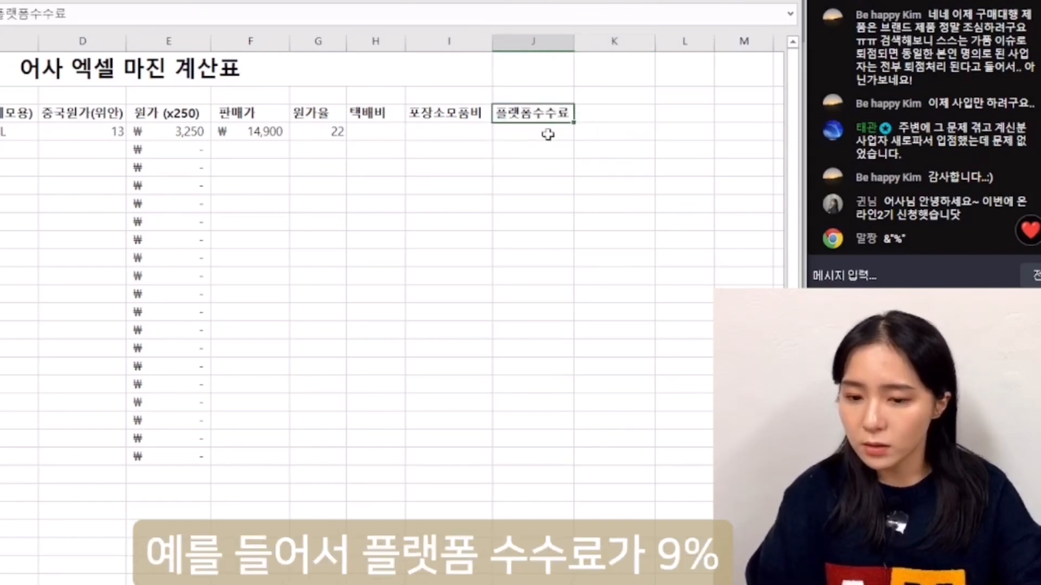
pyautogui.click(539, 132)
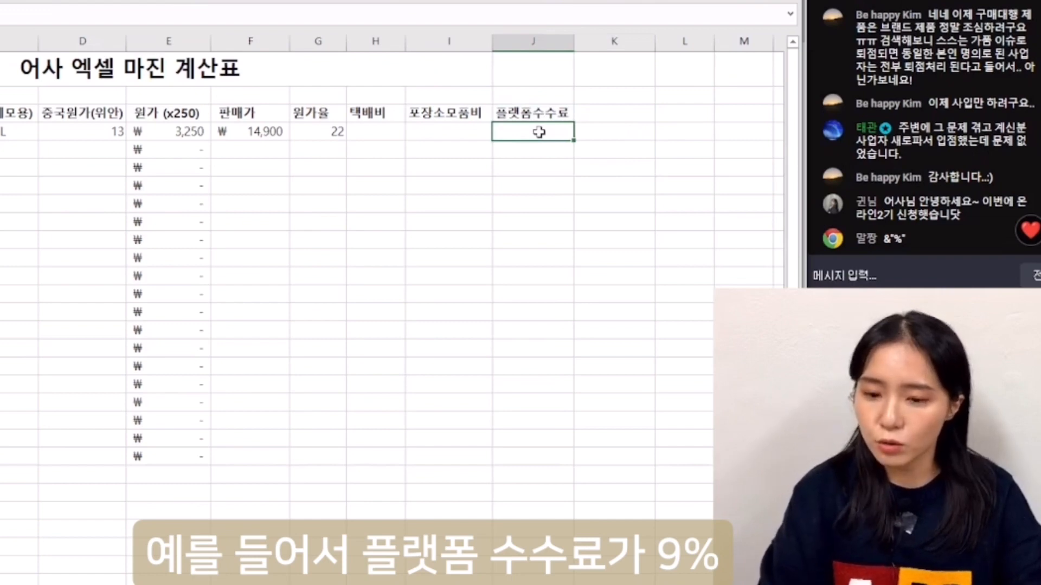
# Calculate the scarf's platform fee in J4 as the selling price times 0.09 with the formula =F4*0.09
pyautogui.write('=')
pyautogui.click(235, 131)
pyautogui.write('*')
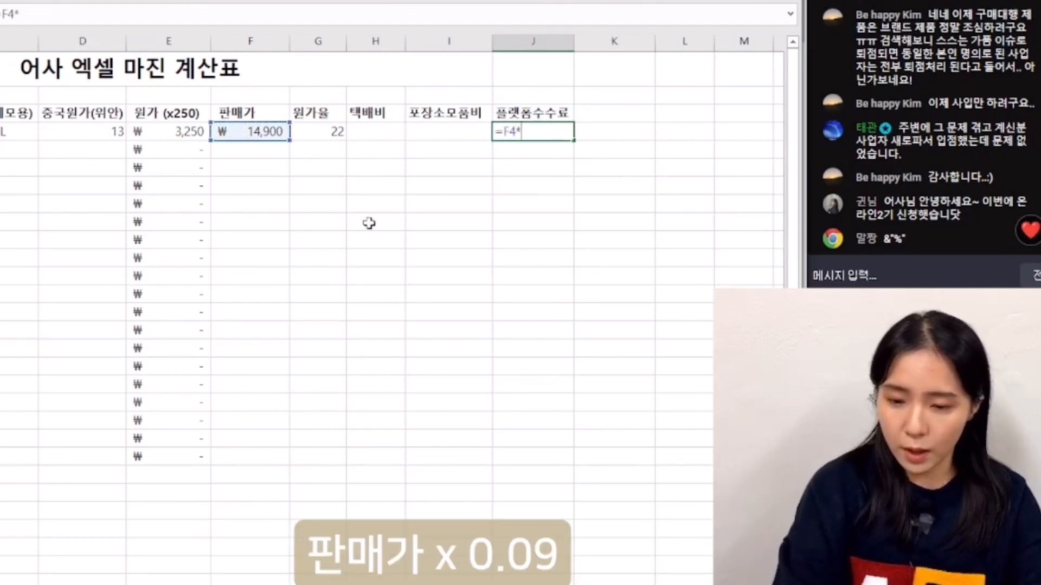
pyautogui.write('0.09')
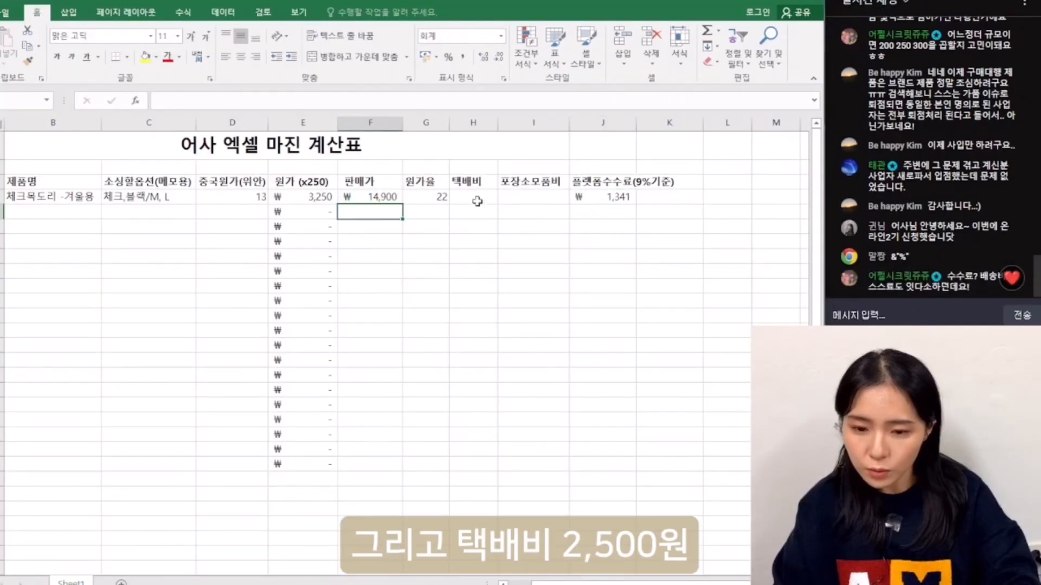
# Enter the shipping cost 2500 in H4 and apply the won accounting format to it
pyautogui.click(475, 199)
pyautogui.write('2500')
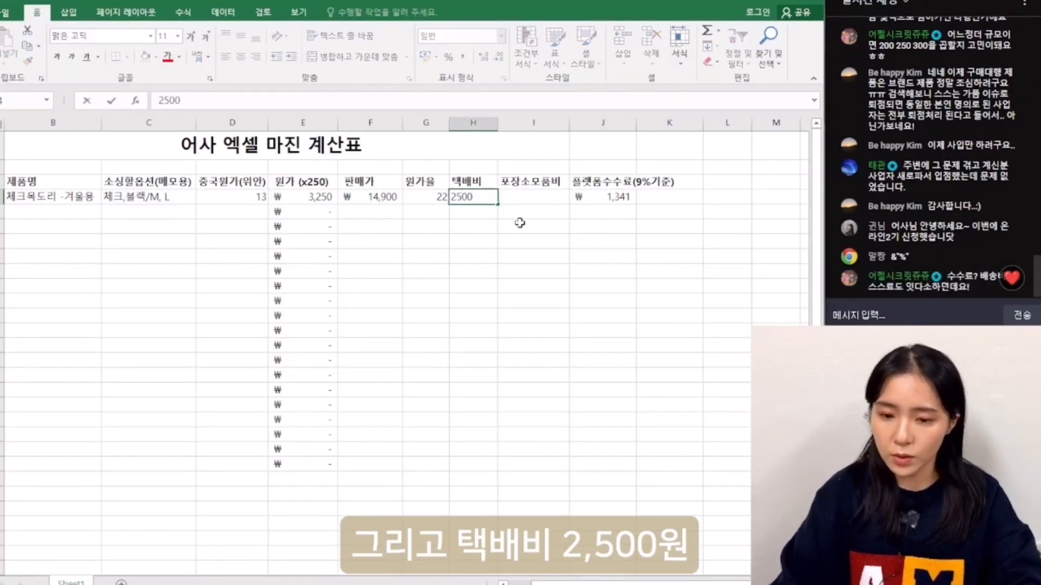
pyautogui.hotkey('ctrl', 'Return')
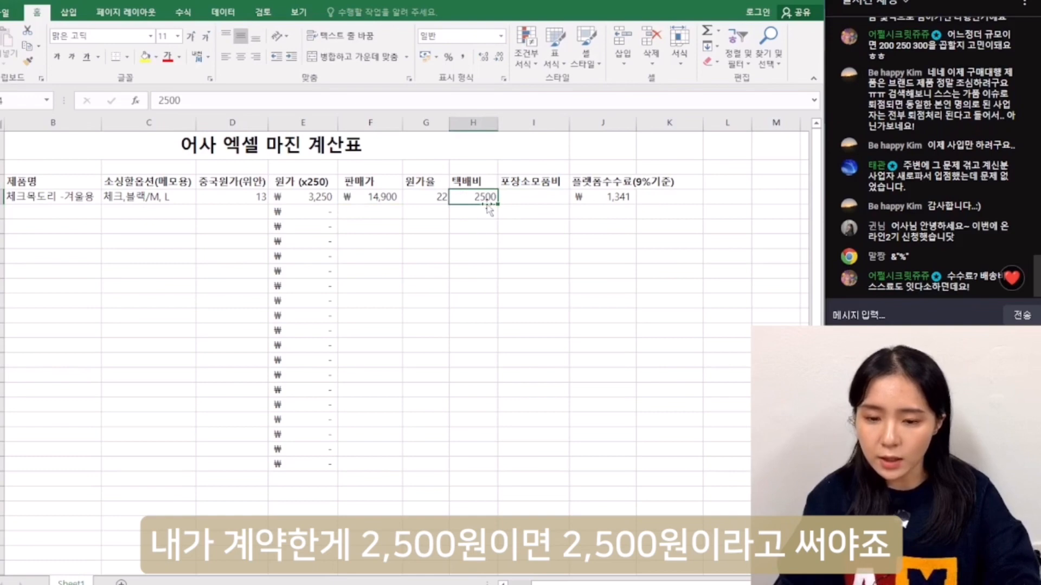
pyautogui.click(424, 56)
pyautogui.click(473, 286)
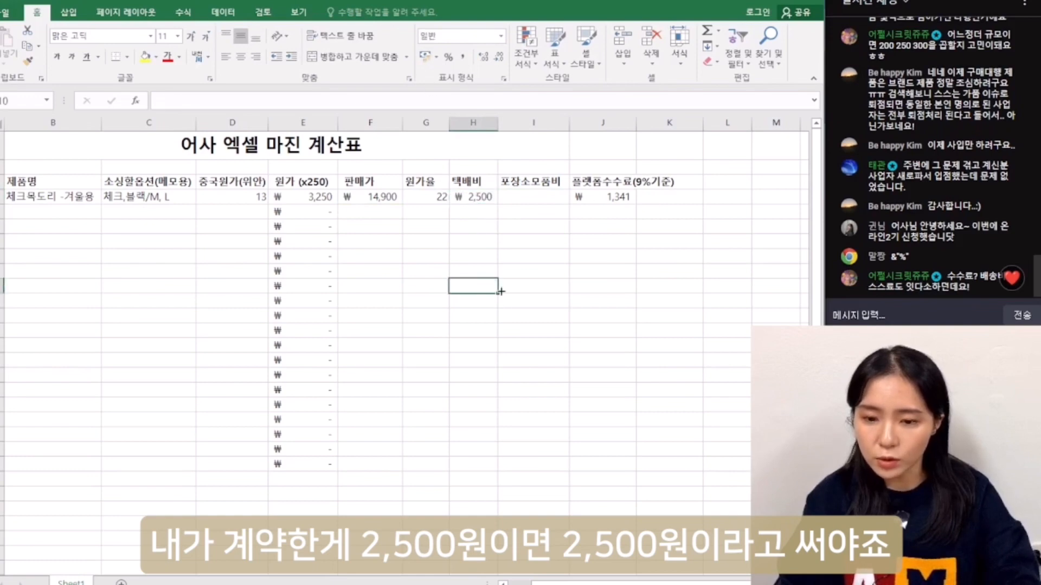
# Narrow the packaging supplies column I slightly
pyautogui.click(534, 197)
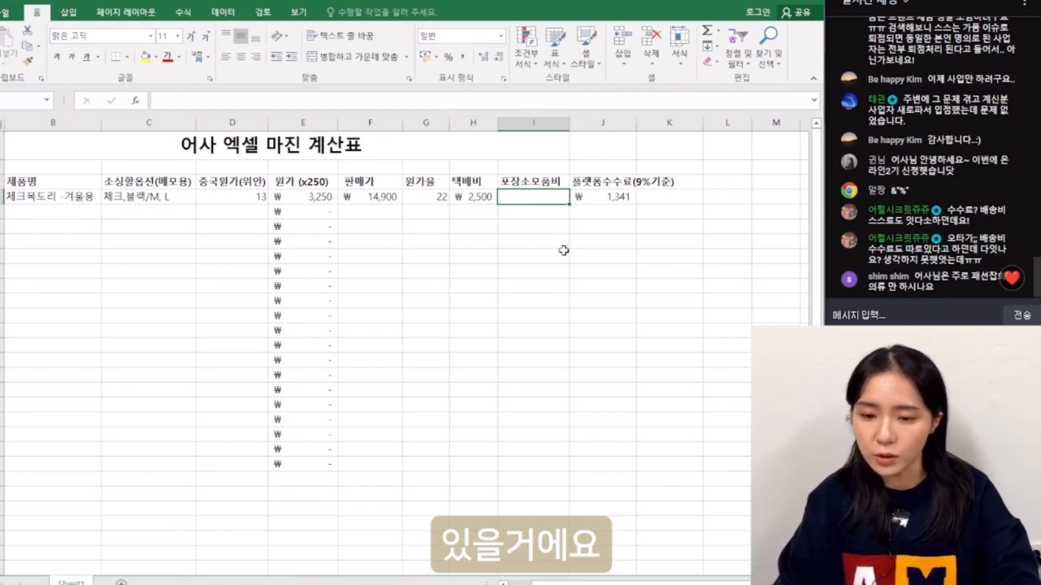
pyautogui.moveTo(563, 129); pyautogui.dragTo(561, 129)
pyautogui.click(530, 286)
pyautogui.moveTo(623, 185); pyautogui.dragTo(60, 206)
pyautogui.click(320, 318)
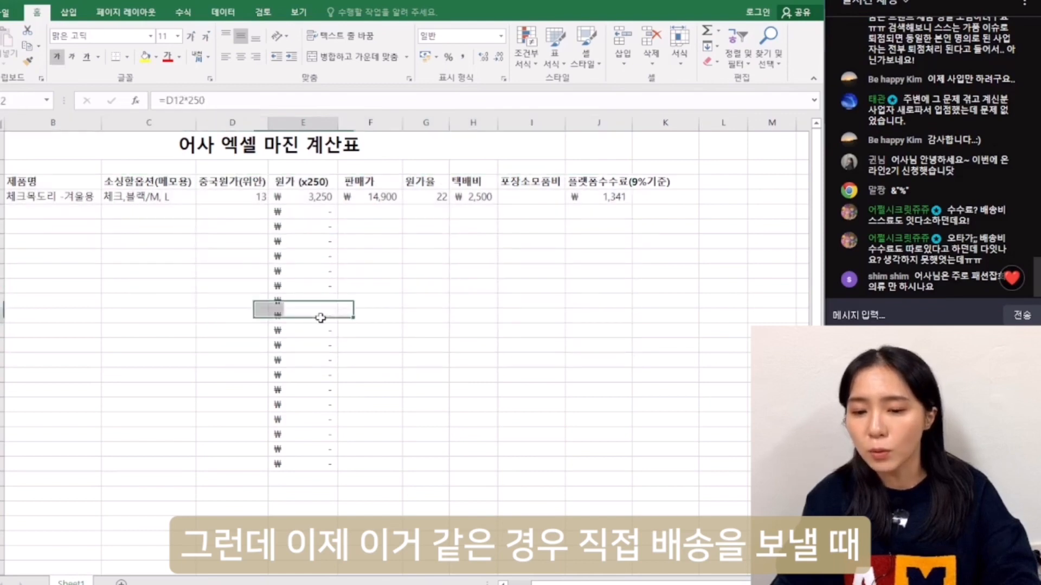
pyautogui.click(502, 198)
pyautogui.click(476, 199)
pyautogui.click(528, 202)
pyautogui.click(548, 349)
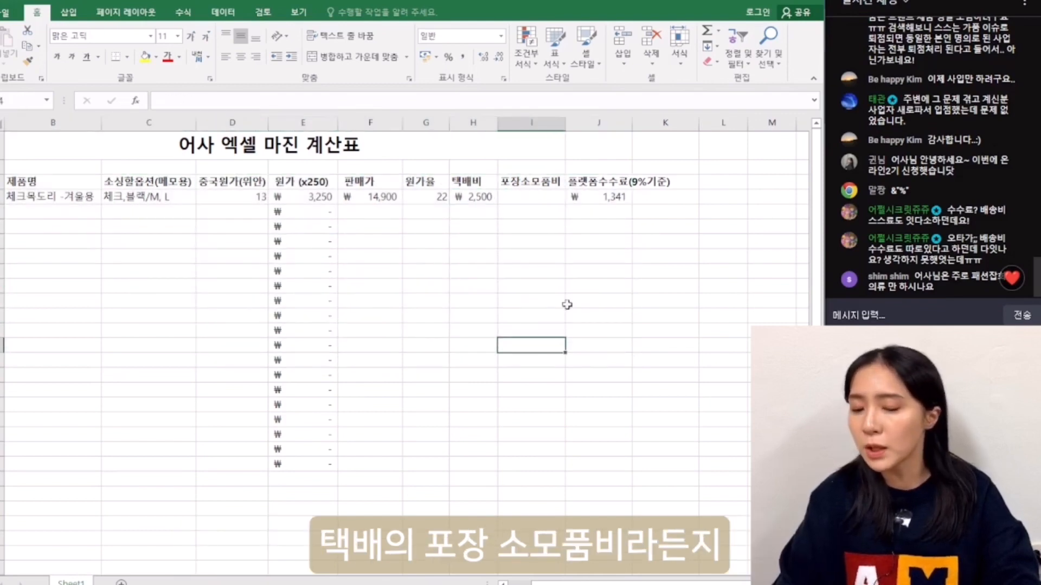
pyautogui.click(542, 215)
pyautogui.click(531, 200)
pyautogui.click(538, 253)
pyautogui.click(537, 214)
pyautogui.moveTo(653, 215); pyautogui.dragTo(534, 375)
pyautogui.click(554, 418)
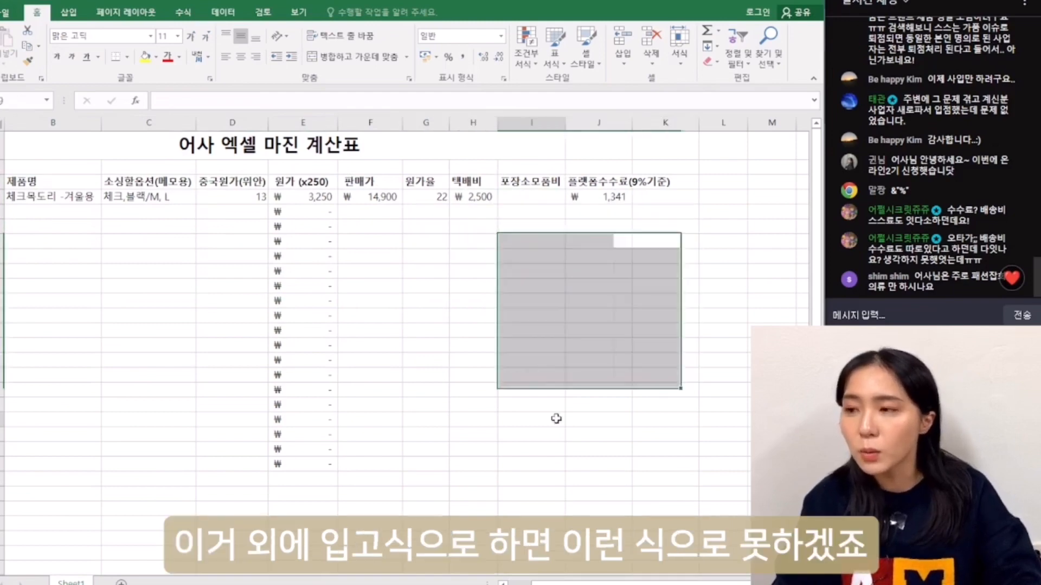
# Enter the packaging supplies cost 350 in I4, shown in won accounting format
pyautogui.click(545, 198)
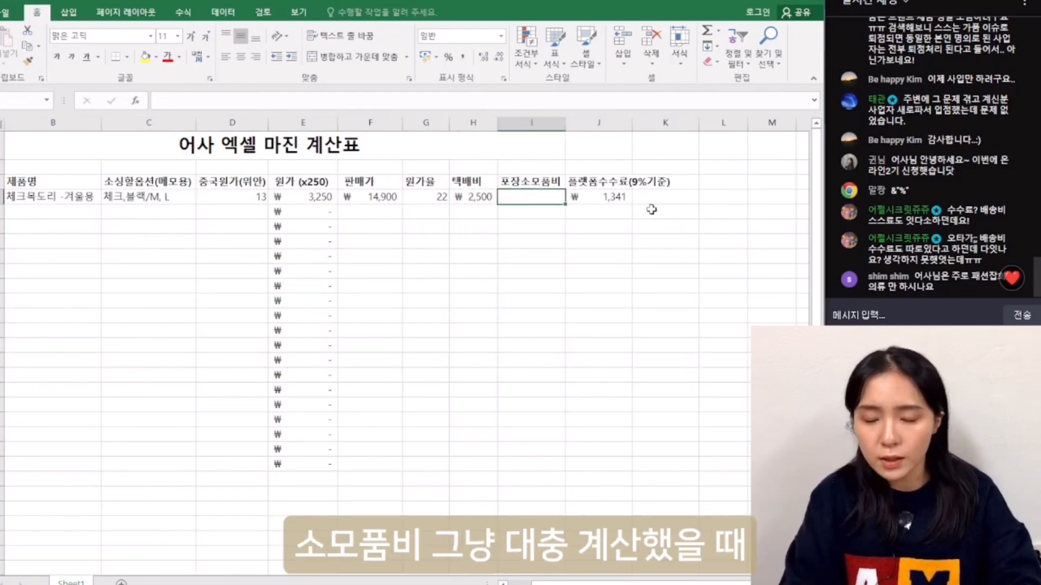
pyautogui.write('350')
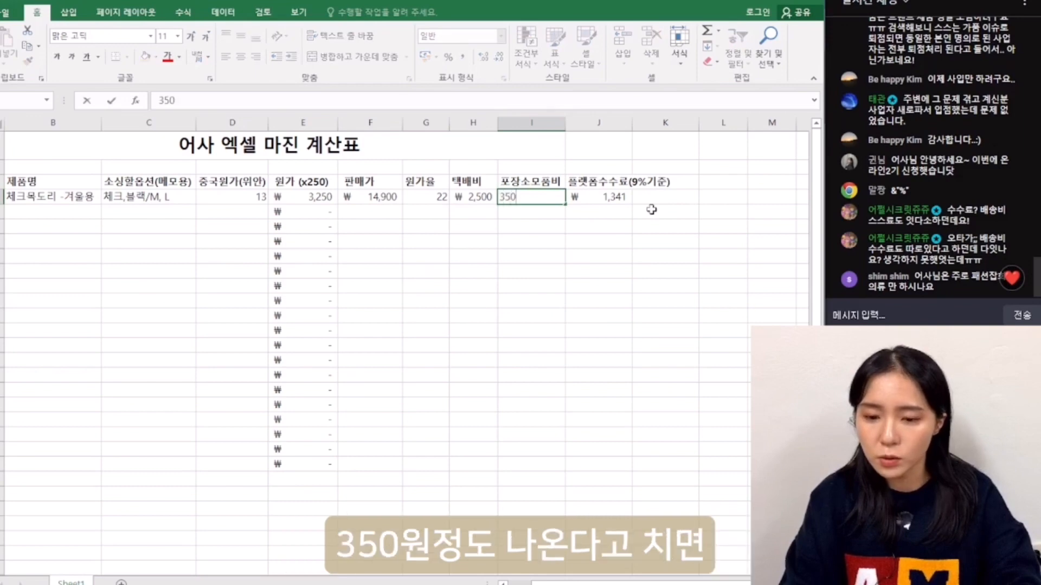
pyautogui.press('Return')
# Enter the header "합계" in K3, beside the platform fee column
pyautogui.click(658, 198)
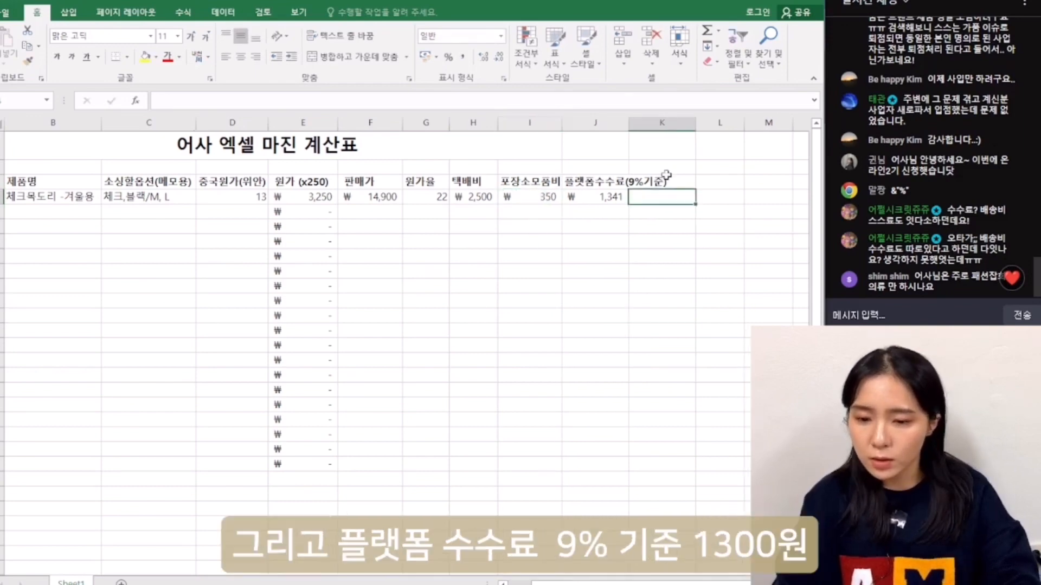
pyautogui.moveTo(666, 179); pyautogui.dragTo(669, 171)
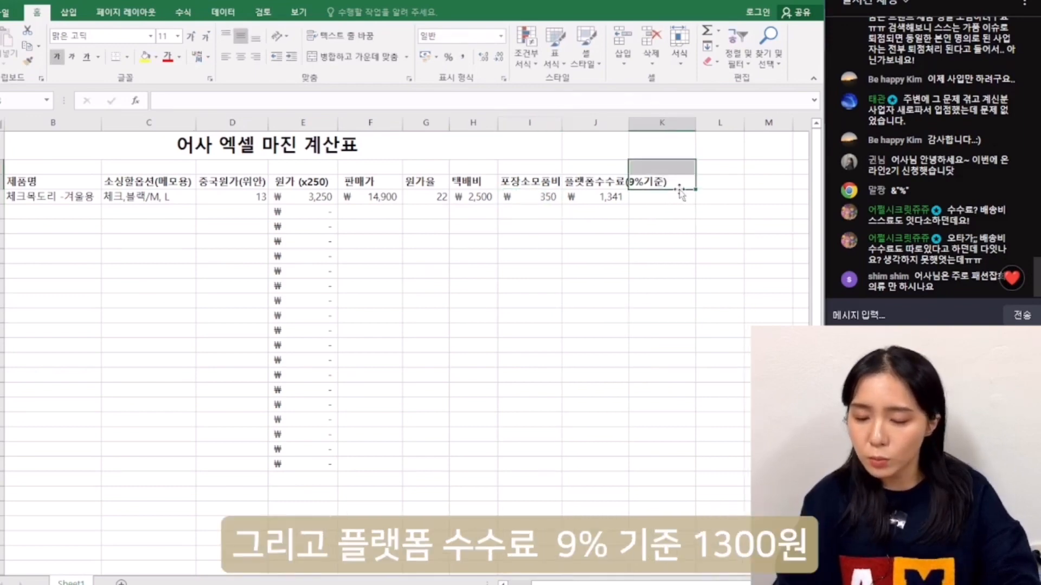
pyautogui.click(601, 182)
pyautogui.click(596, 206)
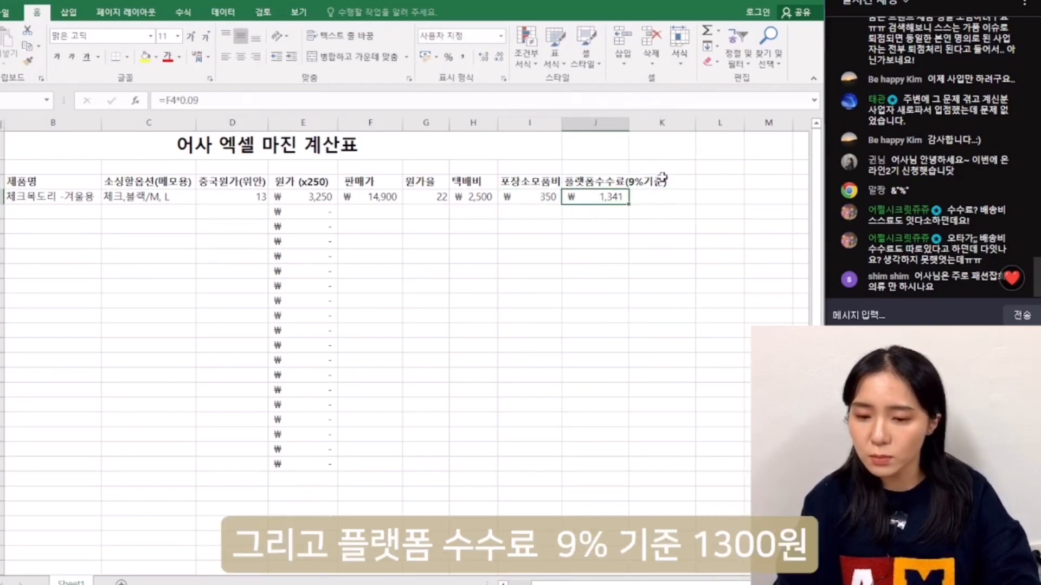
pyautogui.click(664, 181)
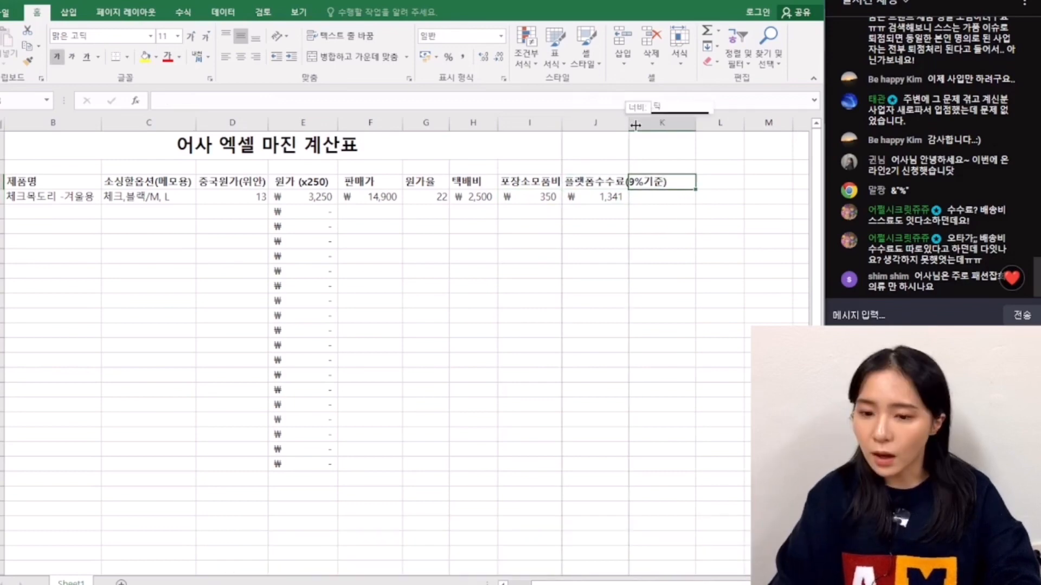
pyautogui.write('합ㄱ')
pyautogui.press('Return')
# Calculate the scarf's total in K4 by subtracting cost, shipping, packaging and platform fee from the selling price: =F4-E4-H4-I4-J4
pyautogui.write('=')
pyautogui.click(370, 196)
pyautogui.write('-')
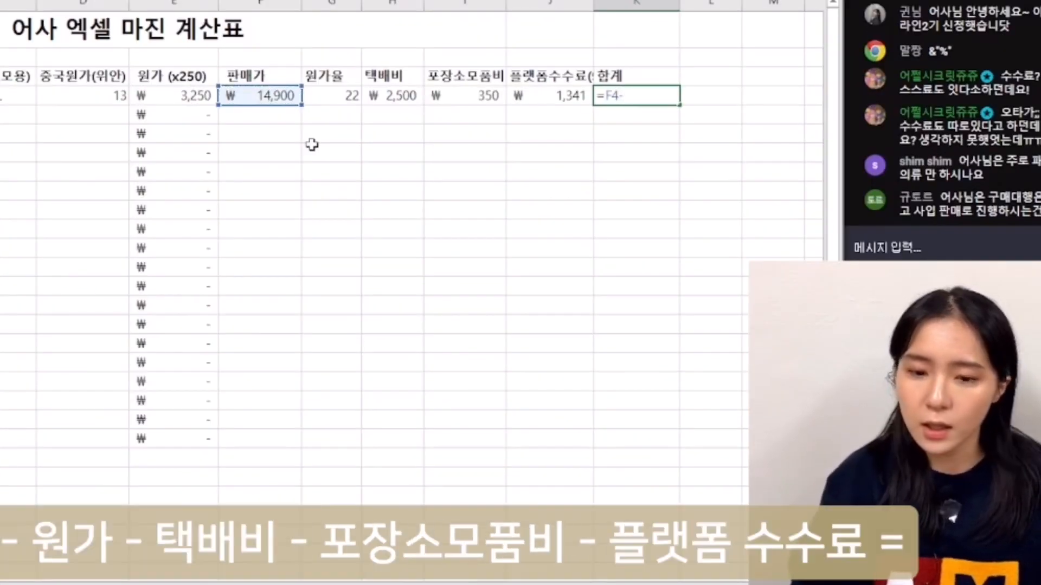
pyautogui.click(165, 95)
pyautogui.write('-')
pyautogui.click(399, 96)
pyautogui.write('-')
pyautogui.click(468, 95)
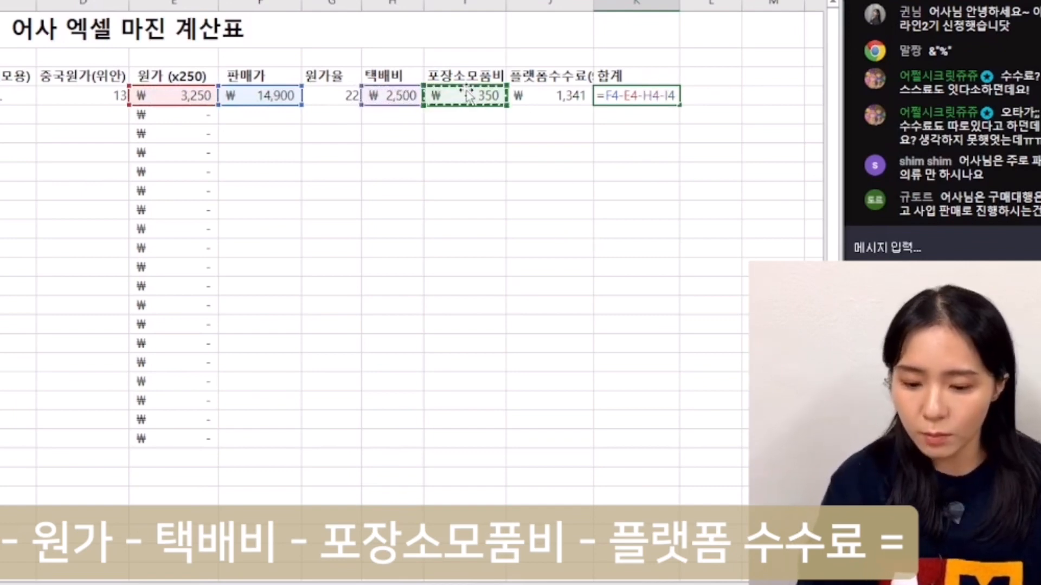
pyautogui.write('-')
pyautogui.click(526, 97)
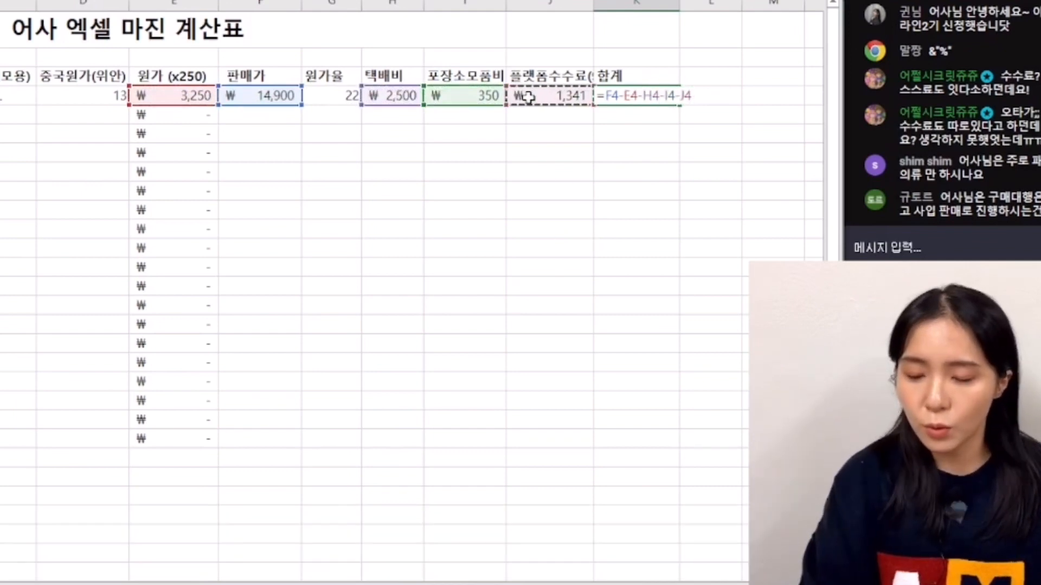
pyautogui.press('Return')
pyautogui.click(645, 152)
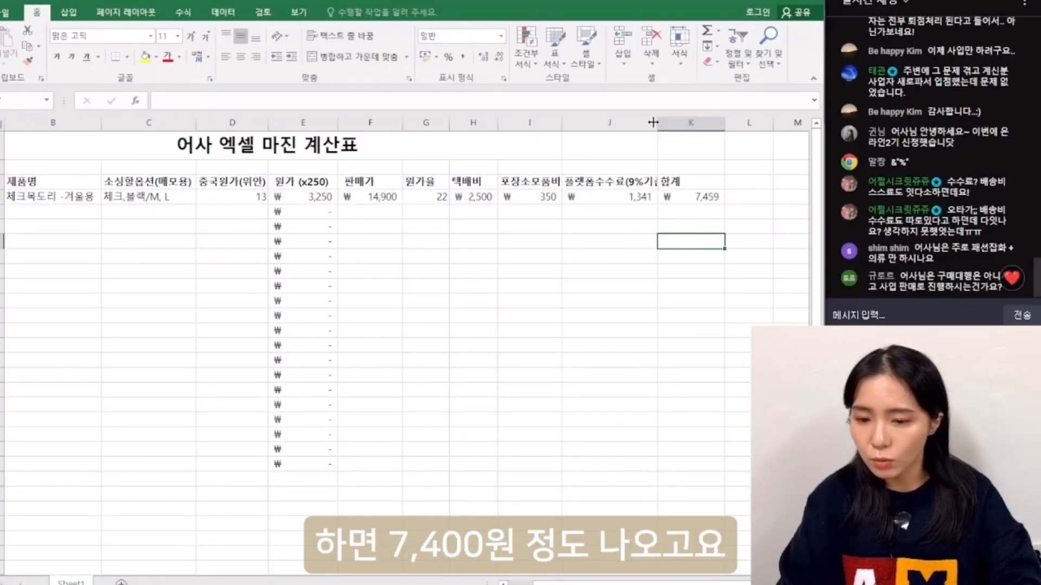
# Enter the header "세금" in L3, narrowing column J and widening column L
pyautogui.moveTo(653, 122); pyautogui.dragTo(630, 123)
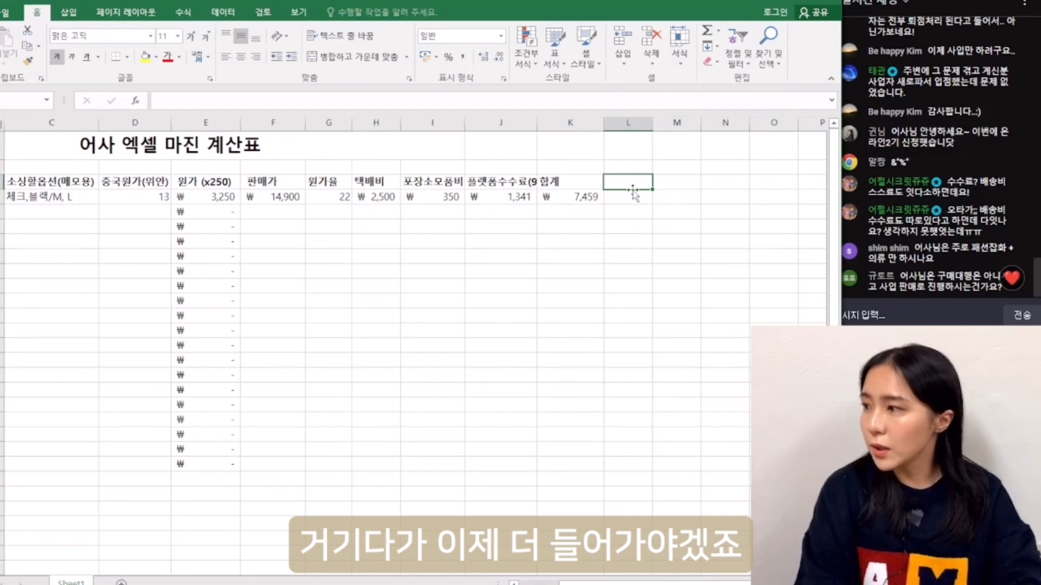
pyautogui.write('세금')
pyautogui.press('Return')
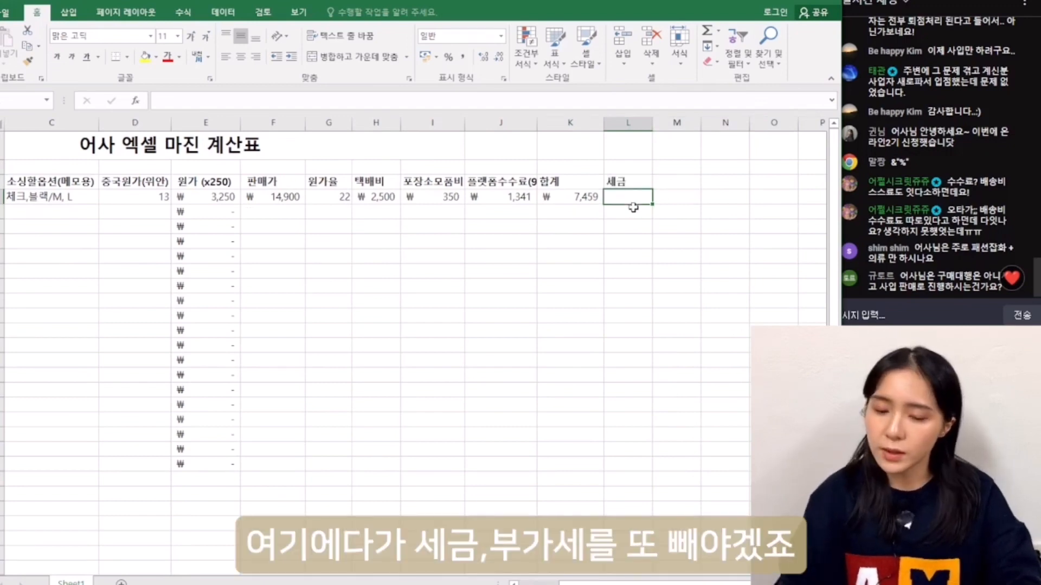
pyautogui.click(627, 181)
pyautogui.moveTo(653, 123); pyautogui.dragTo(669, 123)
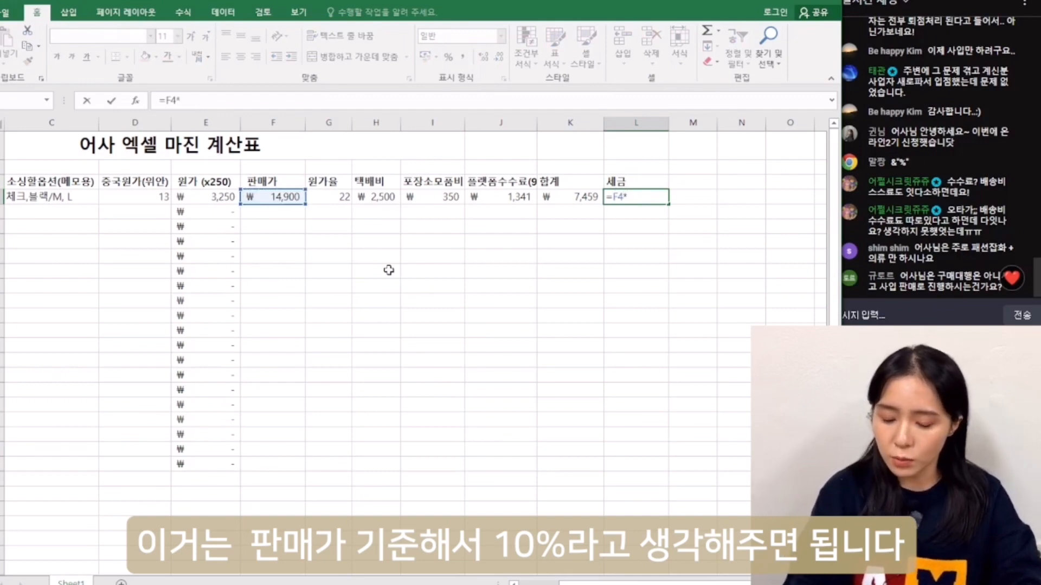
# Calculate the tax in L4 as 10% of the selling price with the formula =F4*0.1
pyautogui.write('.1')
pyautogui.click(694, 185)
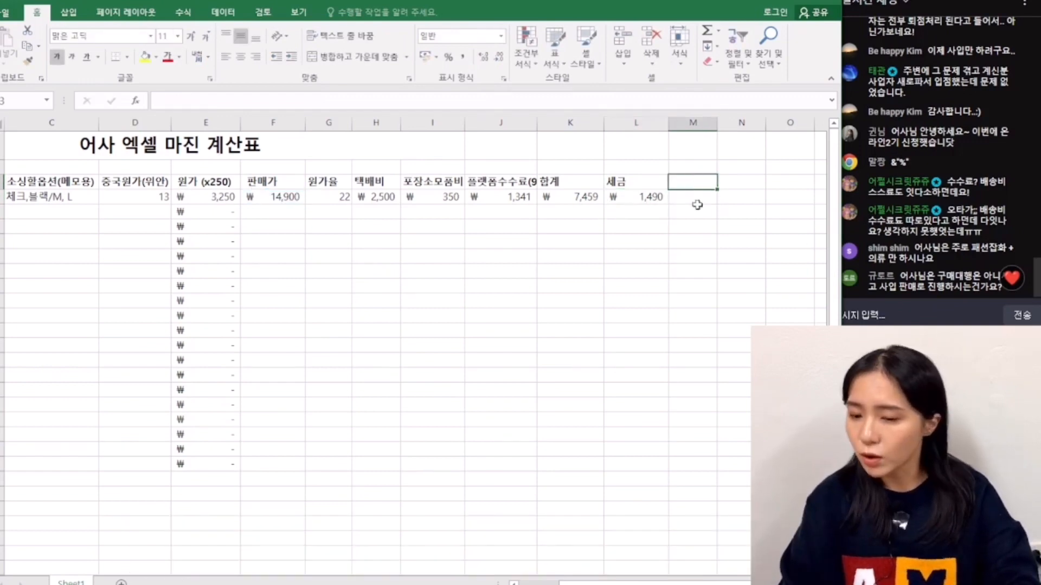
pyautogui.click(632, 195)
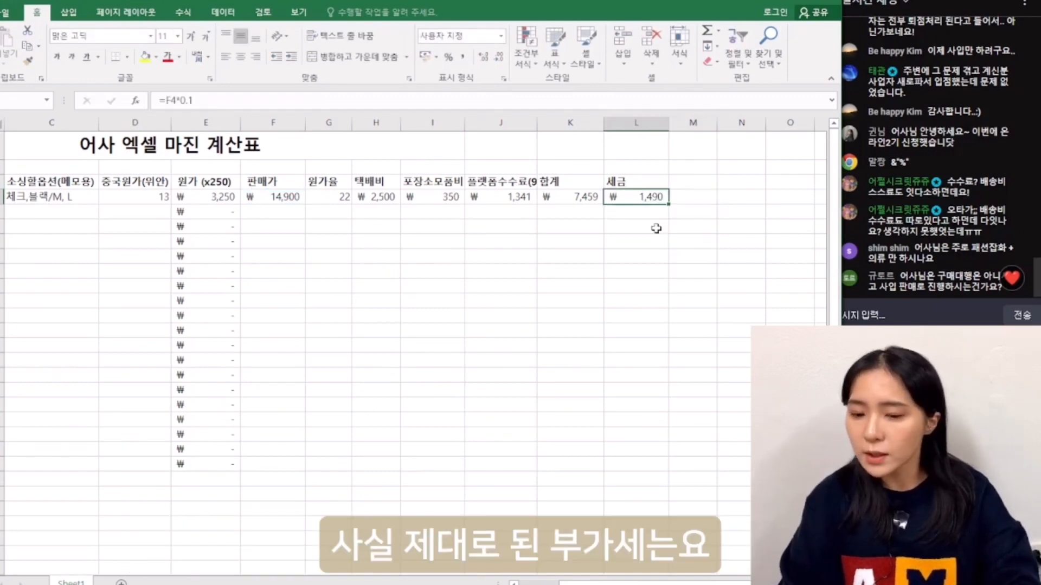
pyautogui.click(567, 261)
pyautogui.moveTo(630, 201); pyautogui.dragTo(626, 213)
pyautogui.click(638, 209)
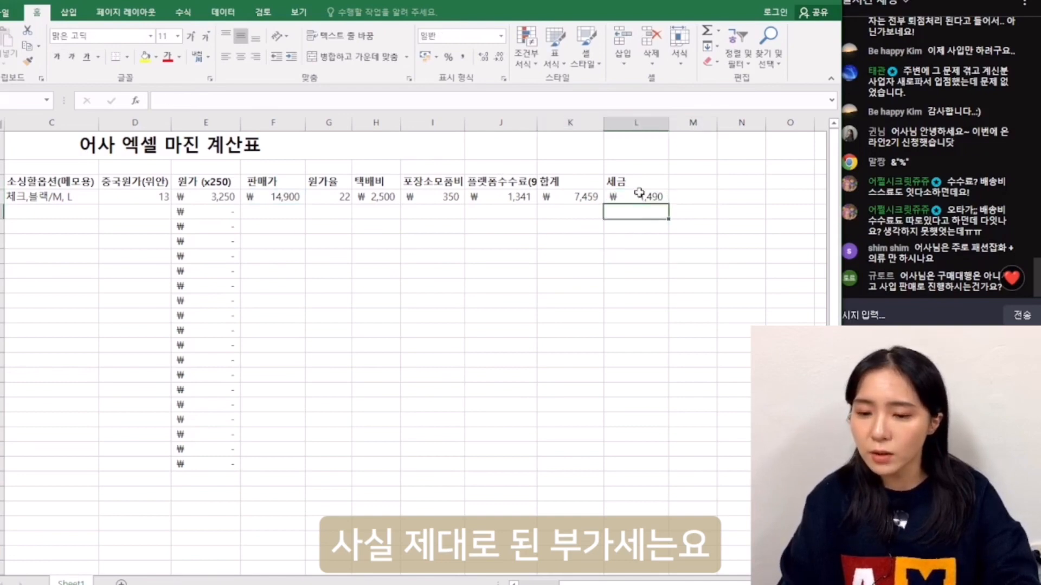
# Replace the tax formula in L4 with =(F4-E4)*0.1, taxing the selling price minus the cost
pyautogui.click(640, 196)
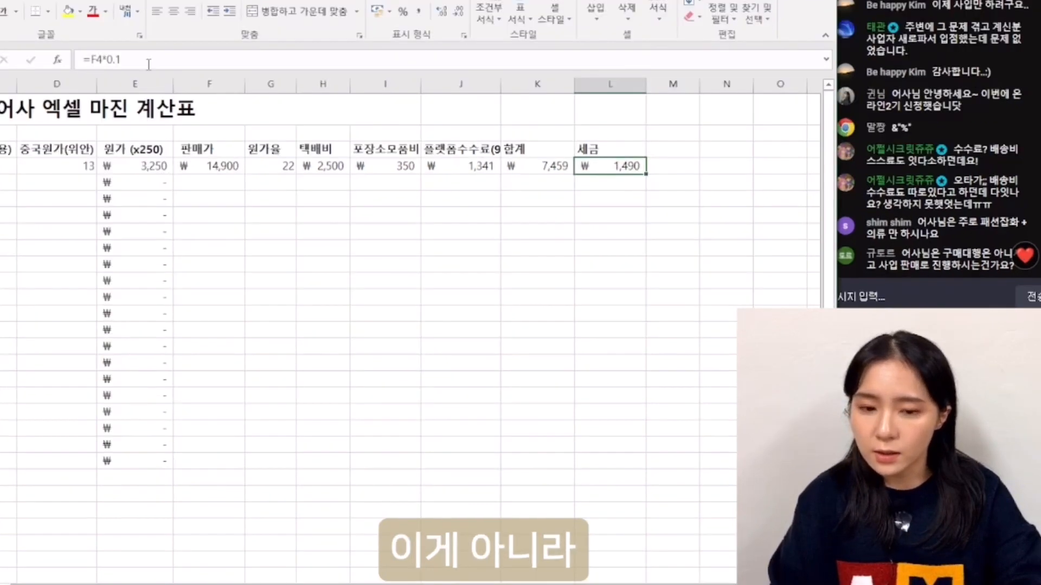
pyautogui.doubleClick(639, 199)
pyautogui.press('Escape')
pyautogui.write('=')
pyautogui.click(214, 166)
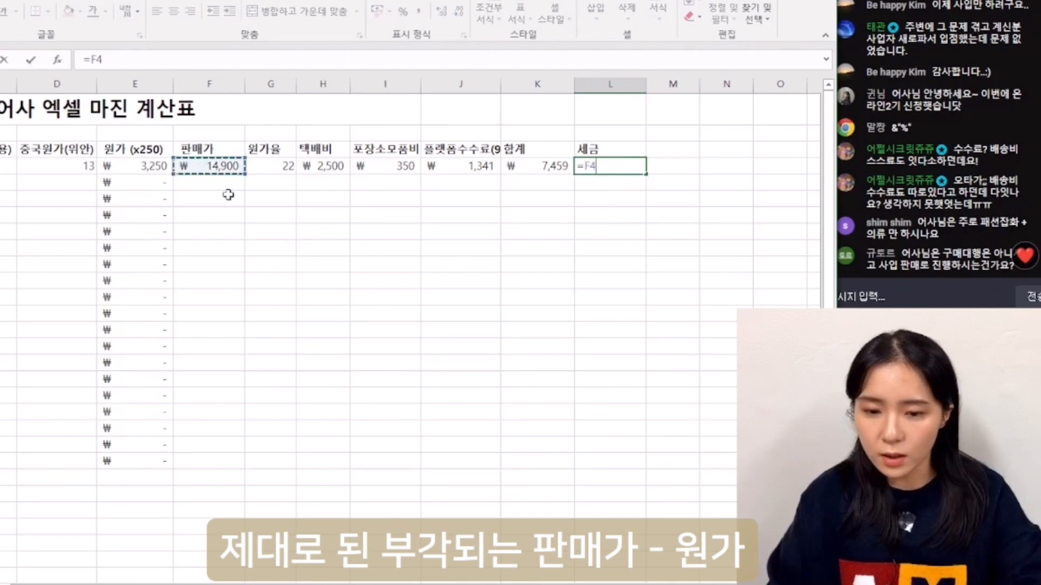
pyautogui.write('-')
pyautogui.click(124, 166)
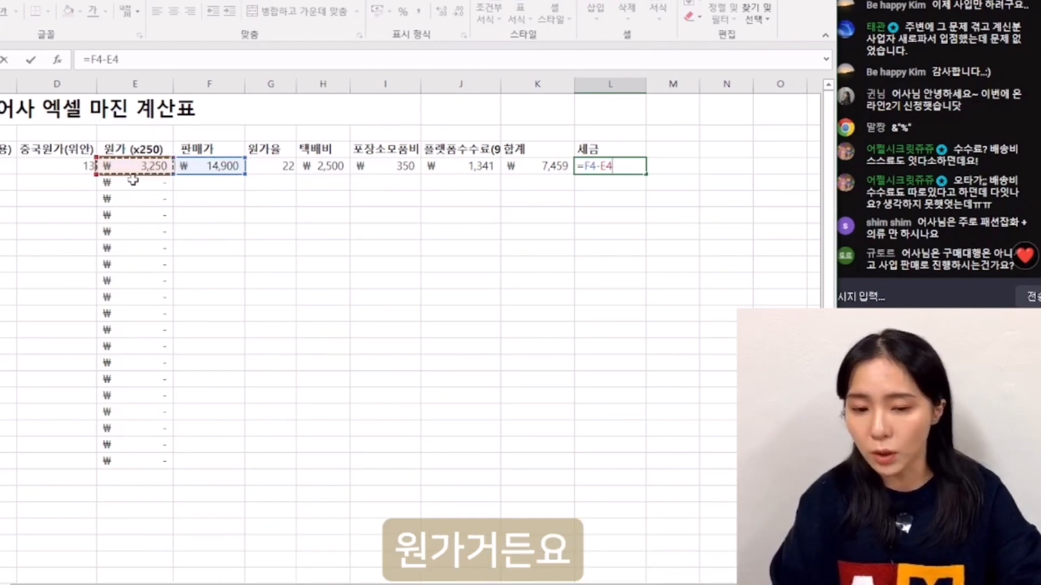
pyautogui.click(638, 168)
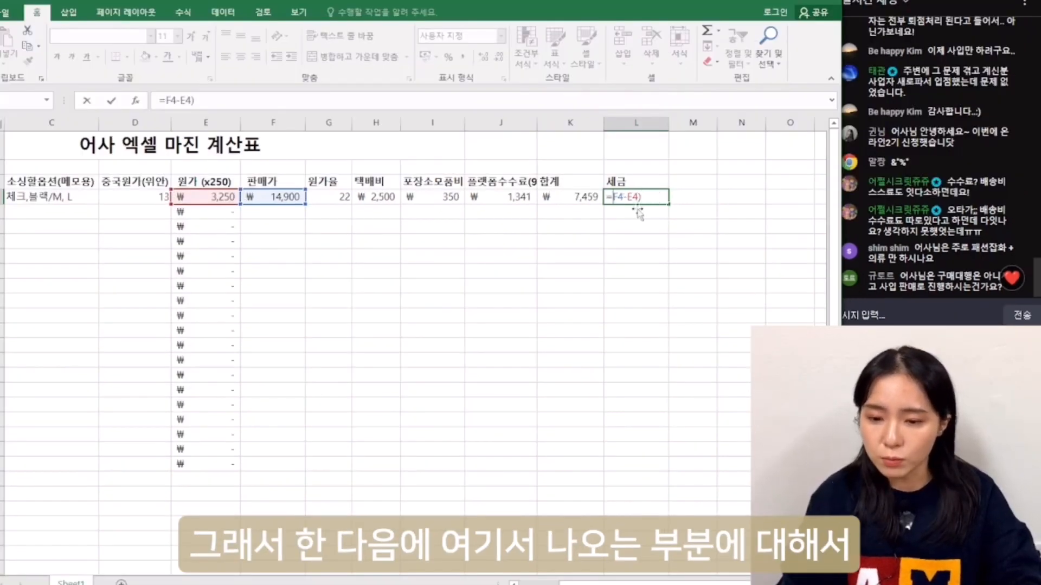
pyautogui.write('(')
pyautogui.click(653, 196)
pyautogui.write('*0')
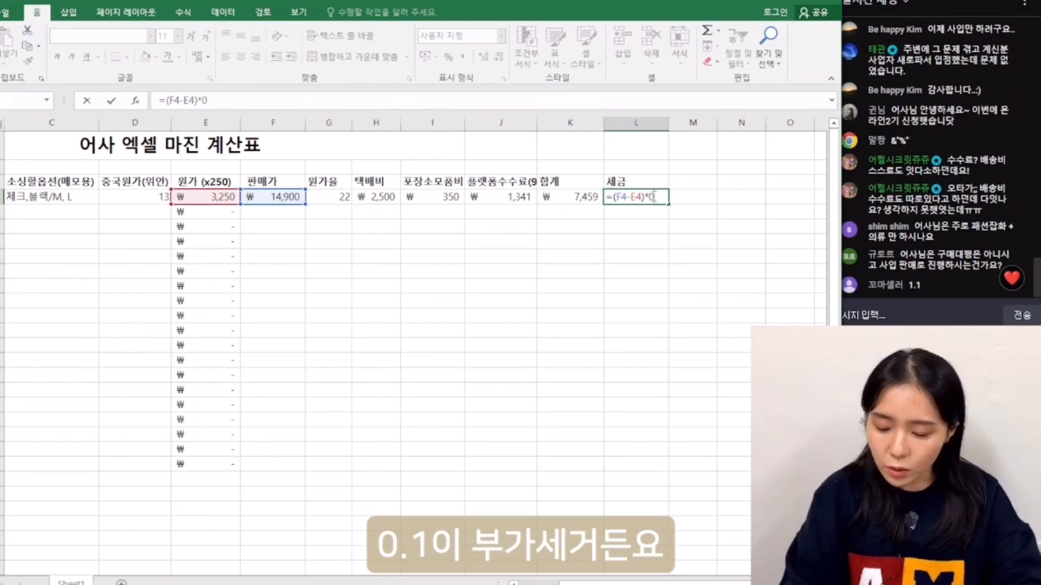
pyautogui.write('.1')
pyautogui.press('Return')
pyautogui.click(708, 187)
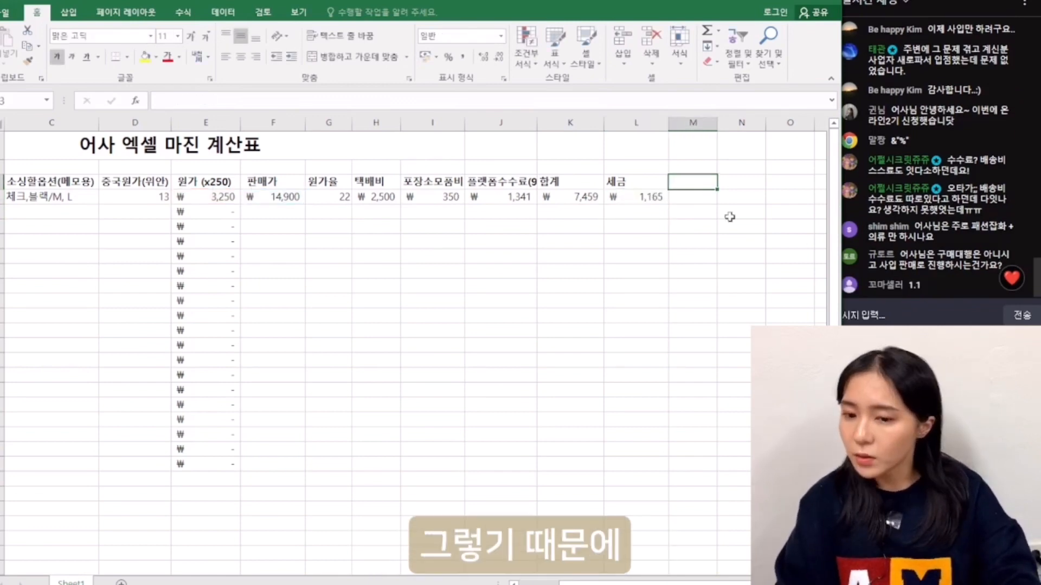
# Examine the tax formula in L4 along with the cost in E4 and the selling price in F4 that it uses
pyautogui.click(638, 196)
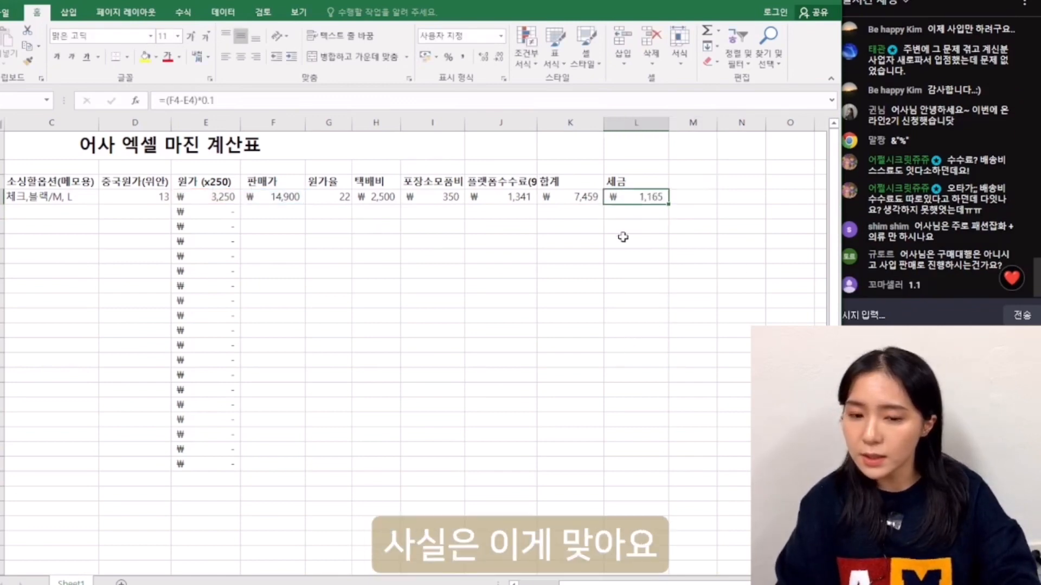
pyautogui.click(217, 196)
pyautogui.click(266, 255)
pyautogui.click(225, 198)
pyautogui.moveTo(219, 183)
pyautogui.mouseDown()
pyautogui.moveTo(219, 214)
pyautogui.moveTo(219, 181)
pyautogui.mouseUp()
pyautogui.click(221, 238)
pyautogui.click(219, 182)
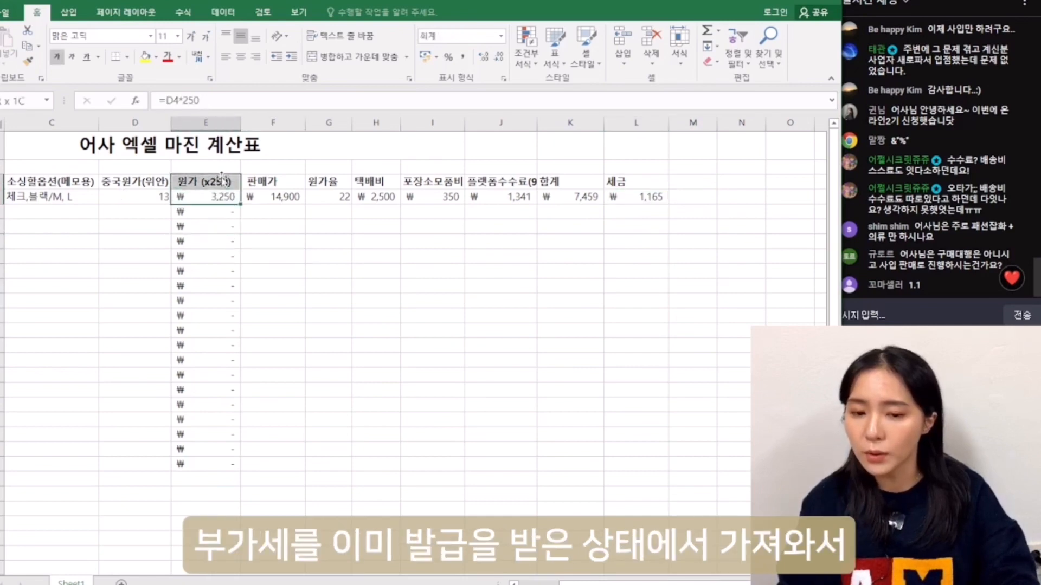
pyautogui.click(222, 195)
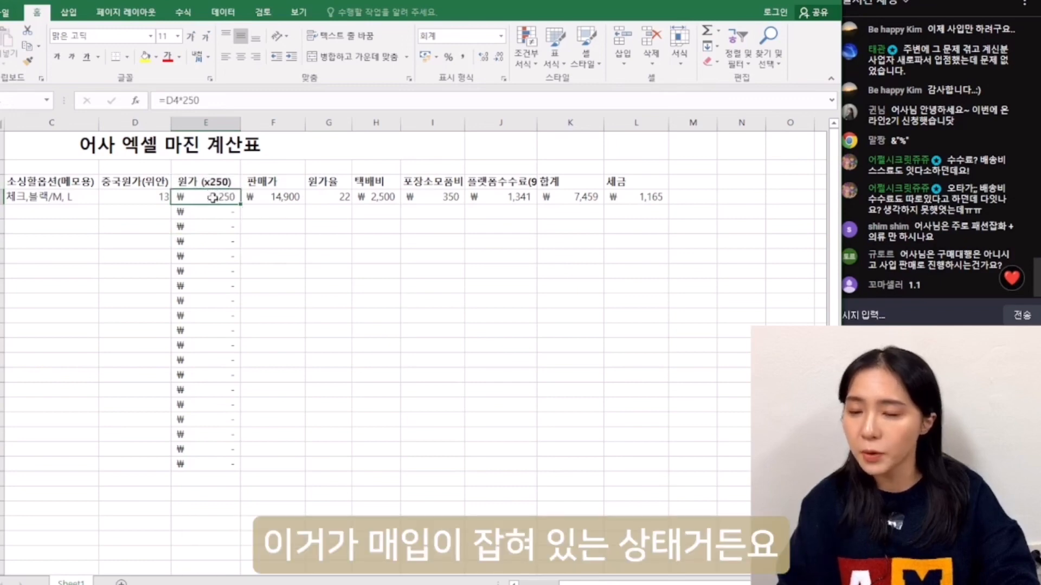
pyautogui.click(272, 198)
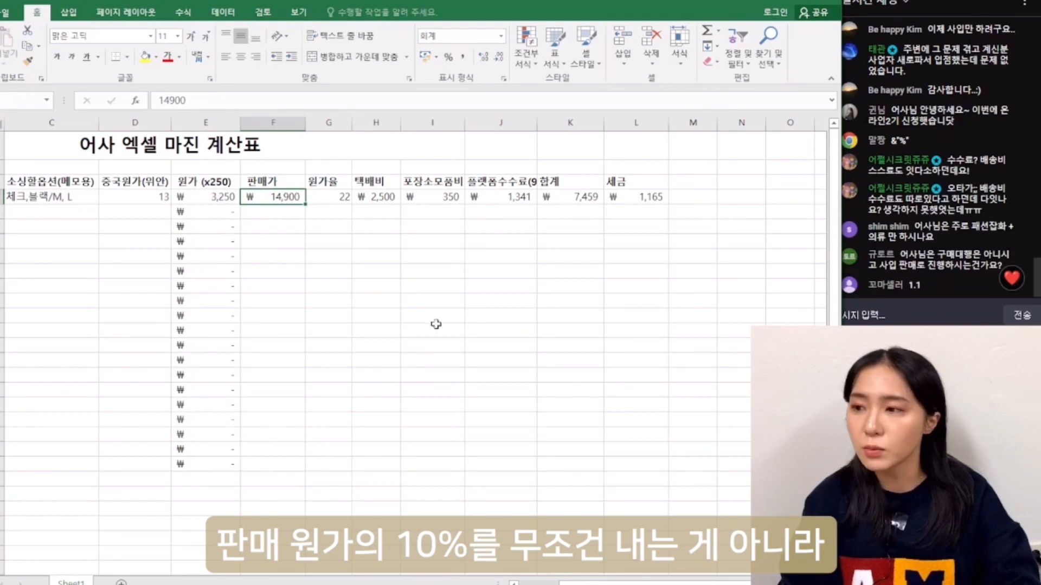
pyautogui.moveTo(289, 195); pyautogui.dragTo(269, 239)
pyautogui.click(209, 196)
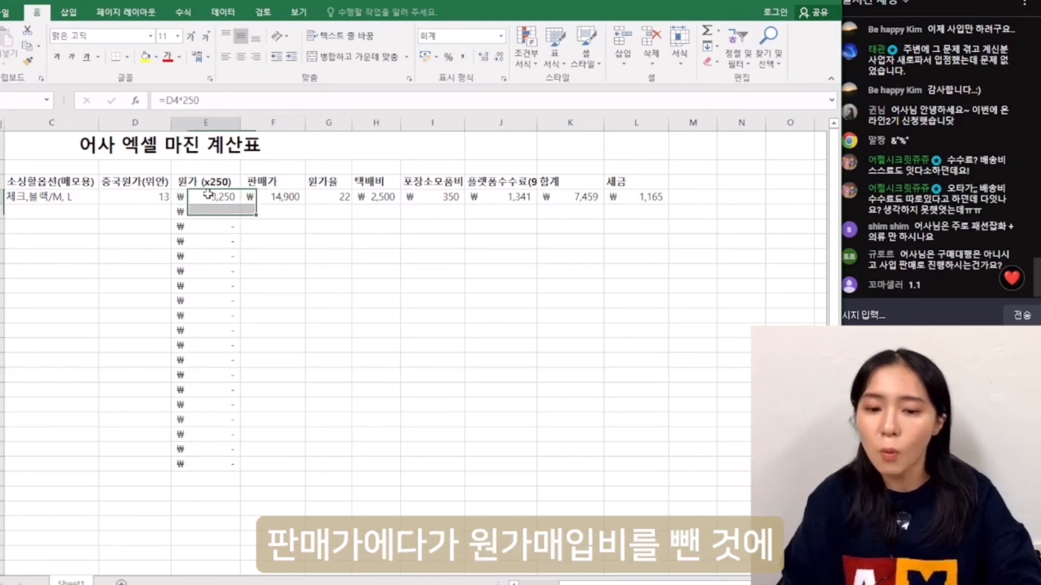
pyautogui.click(272, 202)
pyautogui.click(376, 255)
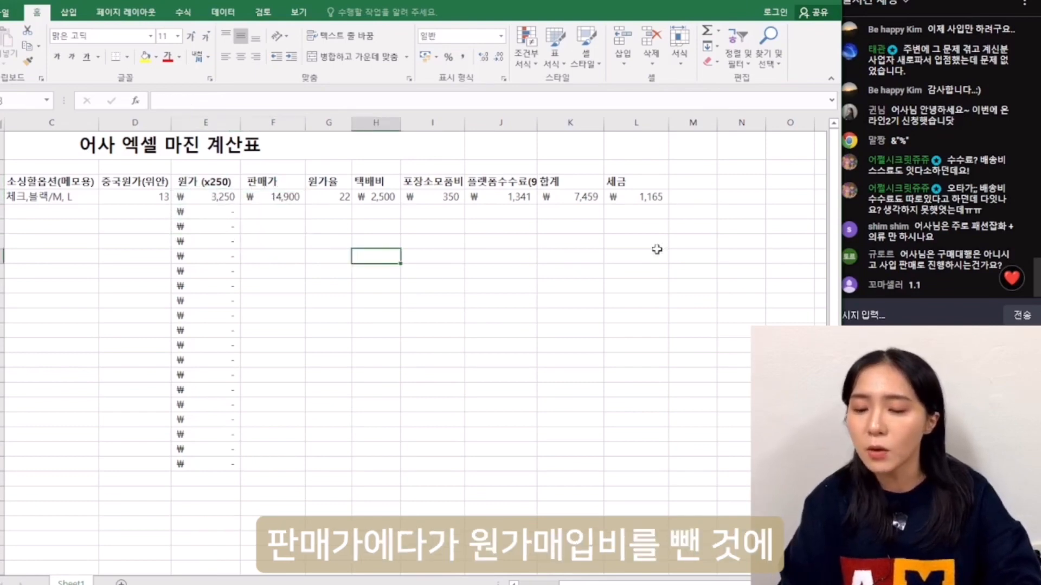
# Replace the tax formula in L4 with =F4*0.1, taxing the full selling price
pyautogui.click(649, 192)
pyautogui.moveTo(235, 98); pyautogui.dragTo(164, 90)
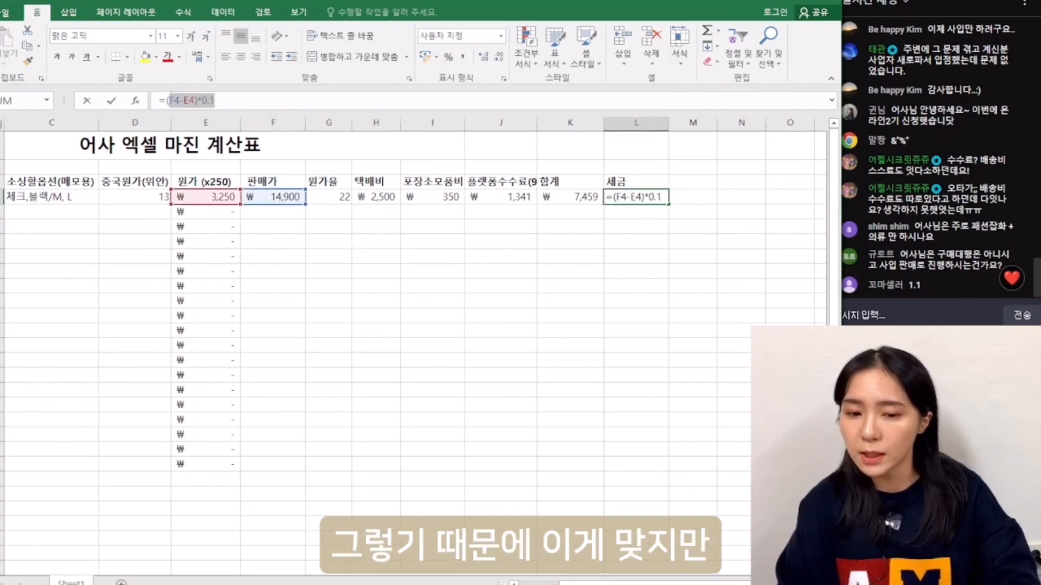
pyautogui.write('=(')
pyautogui.click(284, 202)
pyautogui.write('*0')
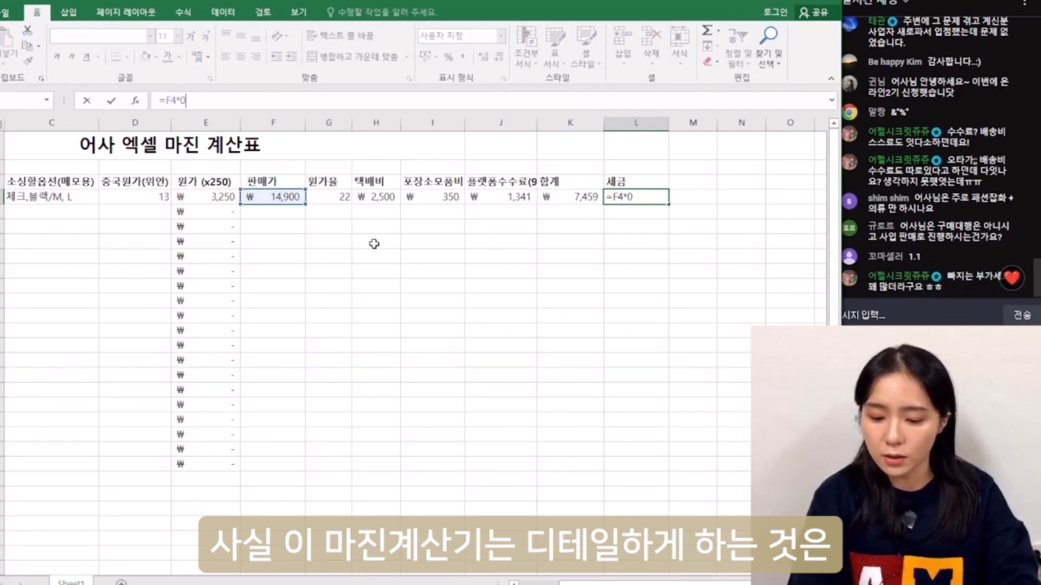
pyautogui.write('.1')
pyautogui.press('Return')
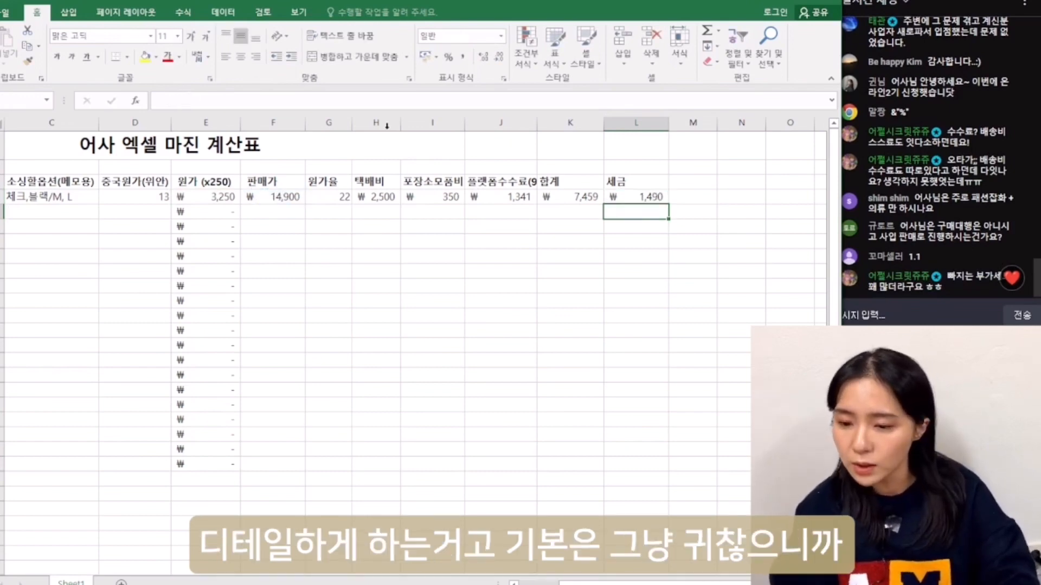
# Examine the tax formula in L4 together with the shipping cost in column H and the packaging cost in column I
pyautogui.click(631, 198)
pyautogui.click(644, 226)
pyautogui.click(644, 270)
pyautogui.moveTo(365, 186); pyautogui.dragTo(388, 167)
pyautogui.click(385, 313)
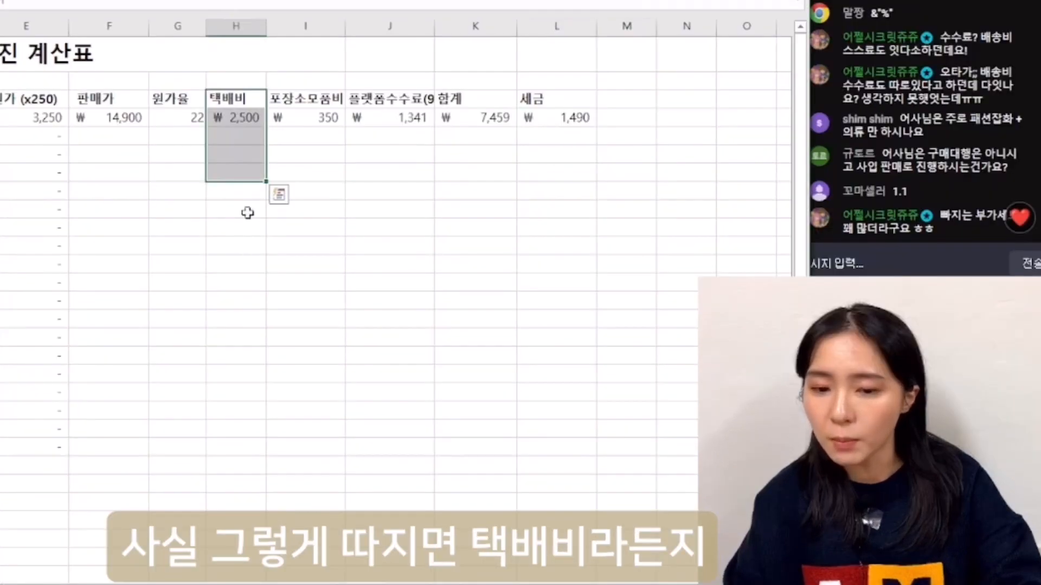
pyautogui.click(231, 270)
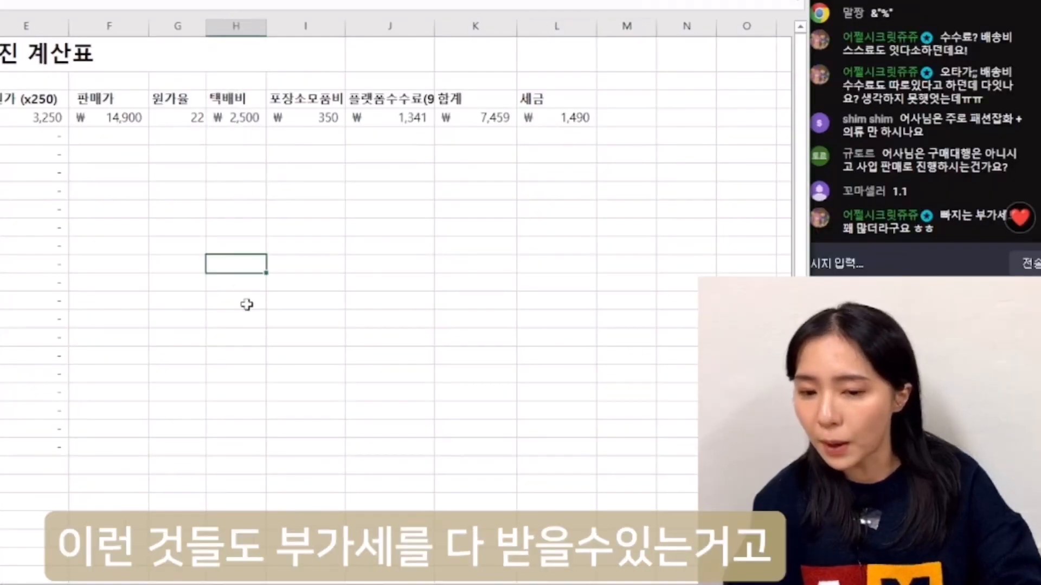
pyautogui.moveTo(319, 99); pyautogui.dragTo(314, 285)
pyautogui.click(322, 156)
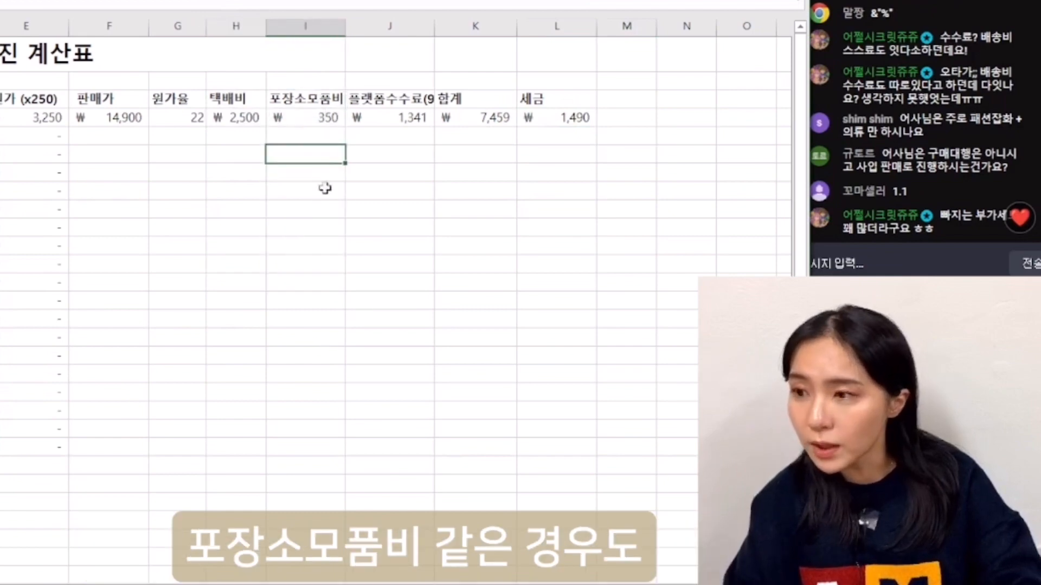
pyautogui.click(322, 104)
pyautogui.click(326, 116)
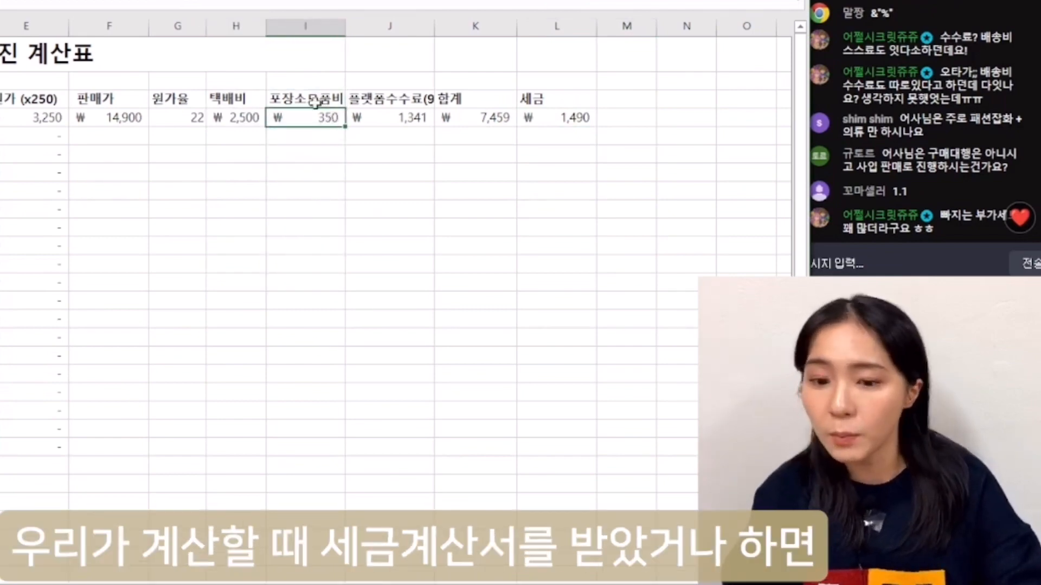
pyautogui.moveTo(321, 117); pyautogui.dragTo(302, 90)
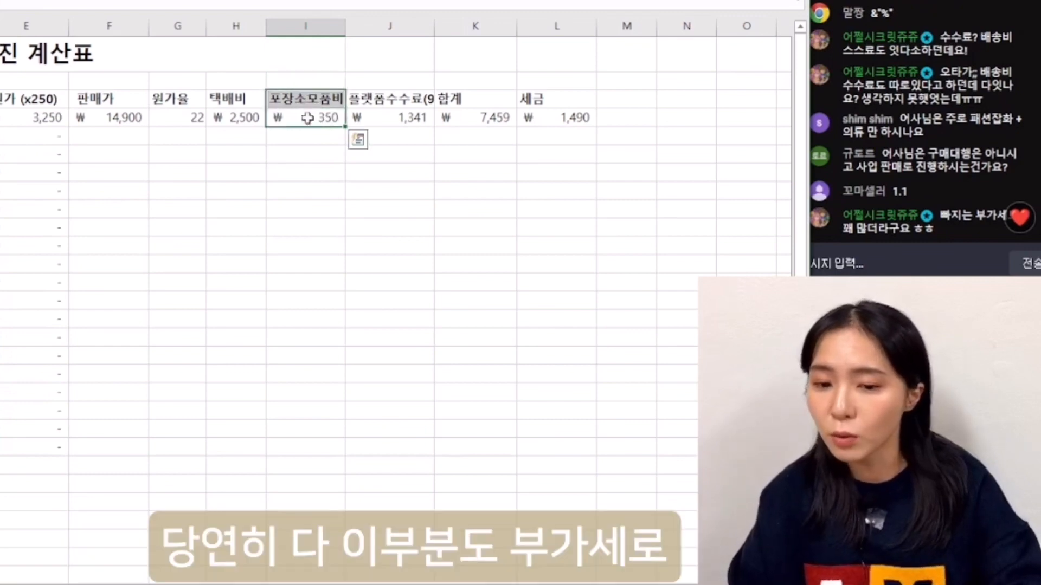
pyautogui.moveTo(304, 237); pyautogui.dragTo(335, 257)
pyautogui.click(559, 300)
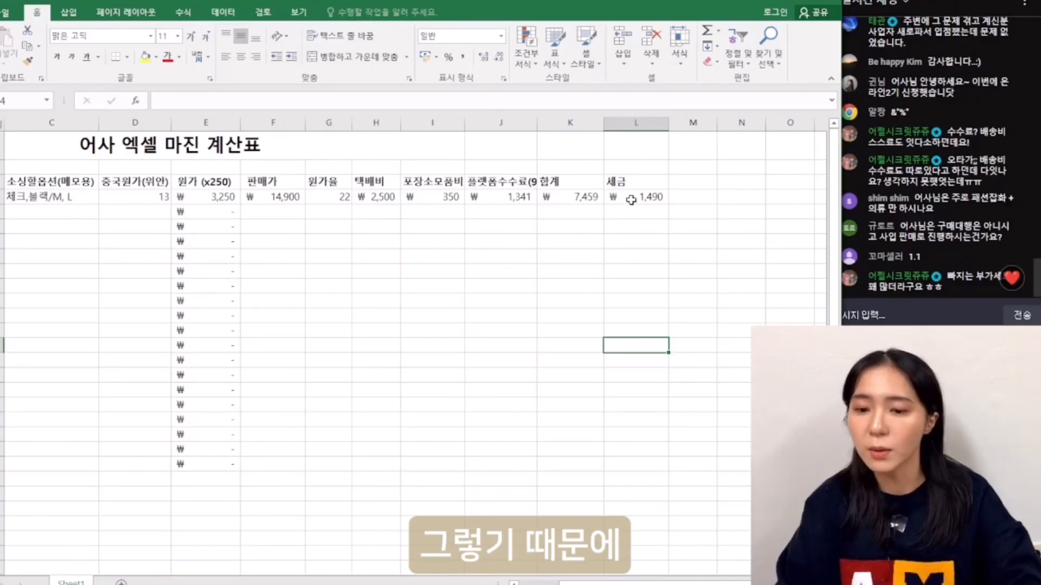
pyautogui.click(594, 226)
pyautogui.click(651, 199)
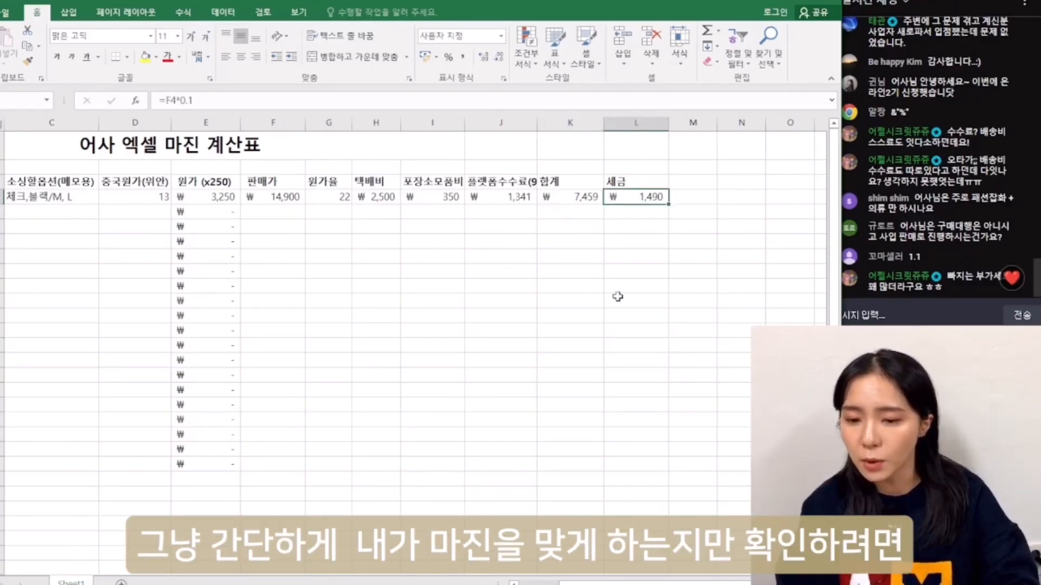
# Break the long headers in row 3 onto two lines and center the header row
pyautogui.click(528, 182)
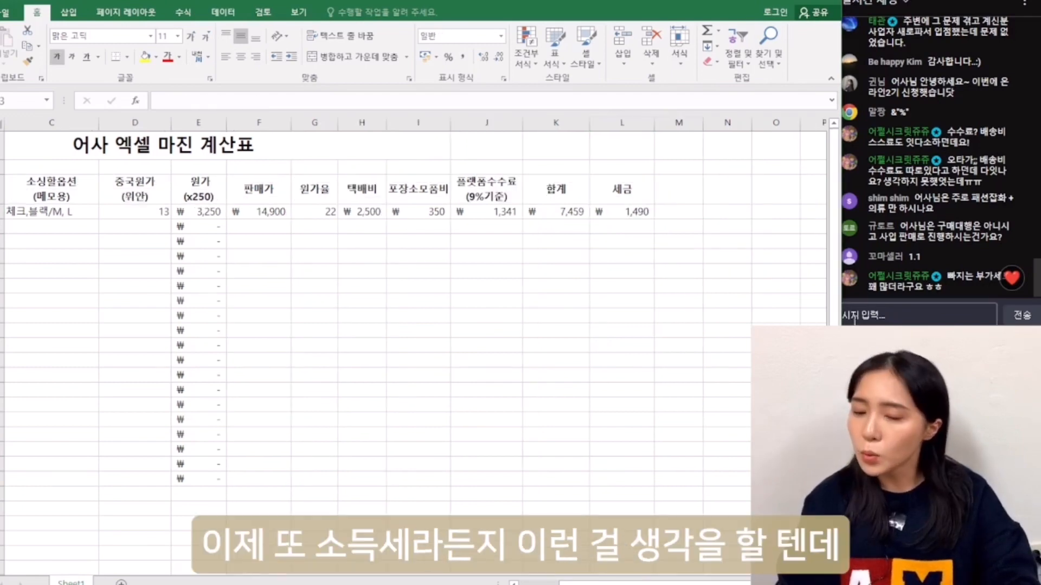
pyautogui.click(680, 200)
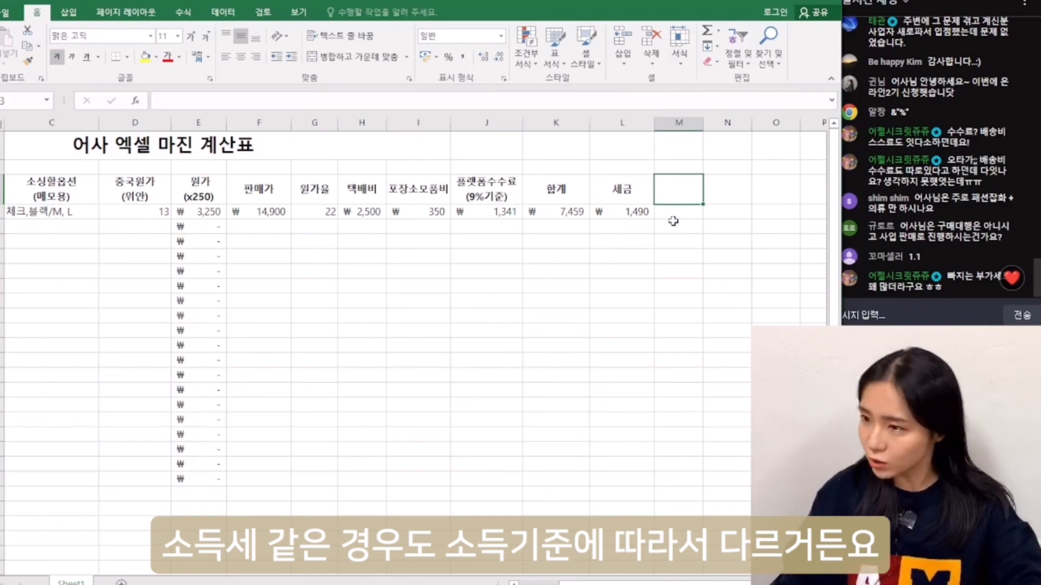
pyautogui.click(680, 244)
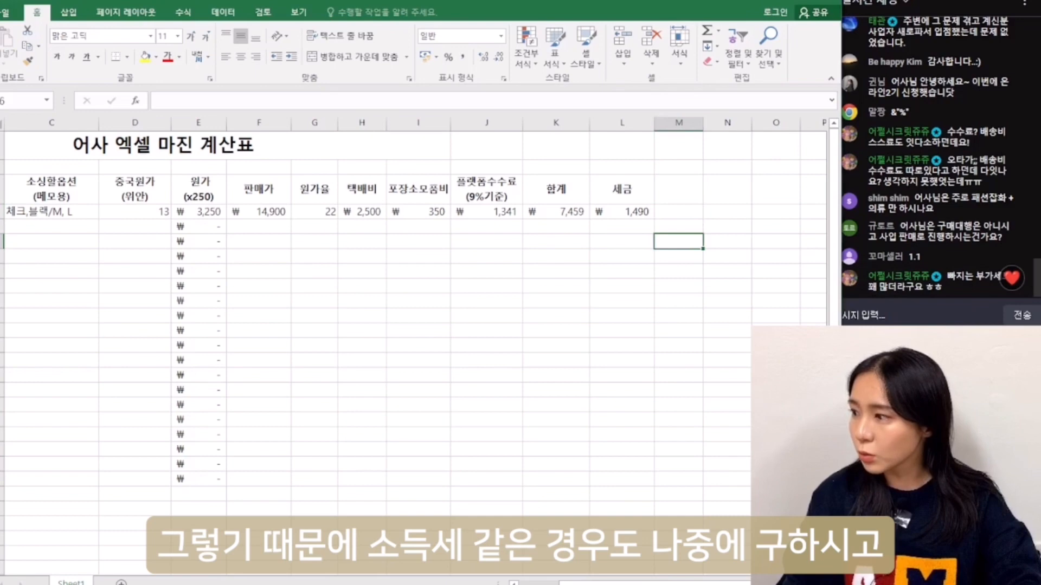
pyautogui.hotkey('alt', 'Tab')
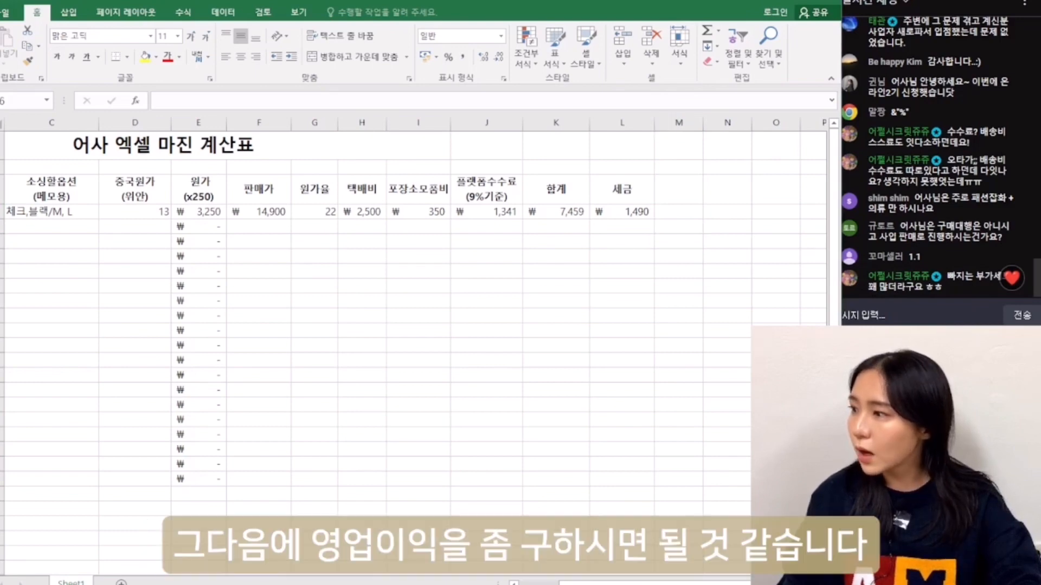
# Enter the header "순이익" in M3 and calculate the net profit in M4 with the formula =K4-L4
pyautogui.click(670, 242)
pyautogui.press('Up')
pyautogui.press('Up')
pyautogui.press('Up')
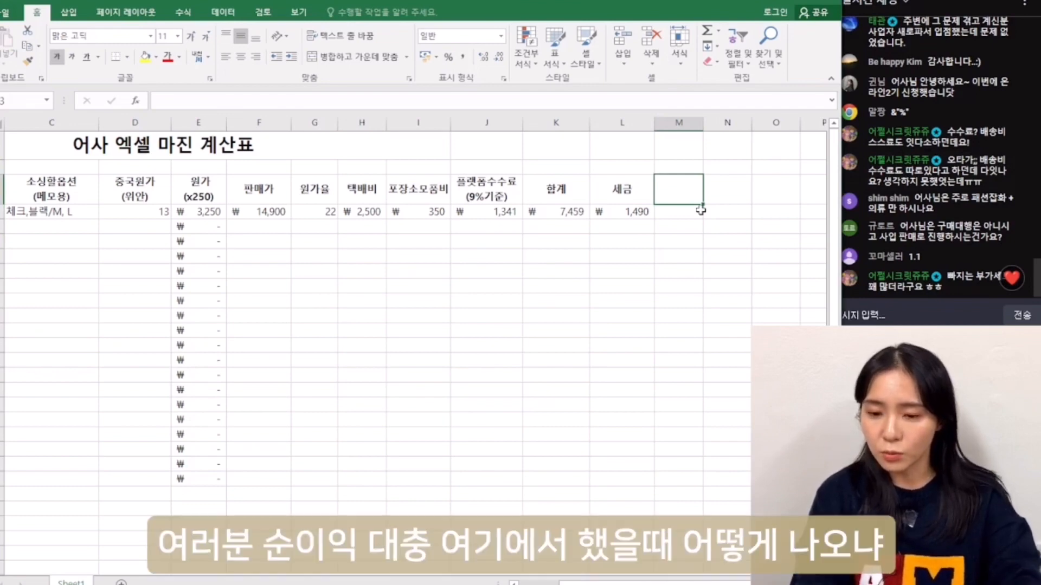
pyautogui.write('순이익')
pyautogui.press('Return')
pyautogui.write('=')
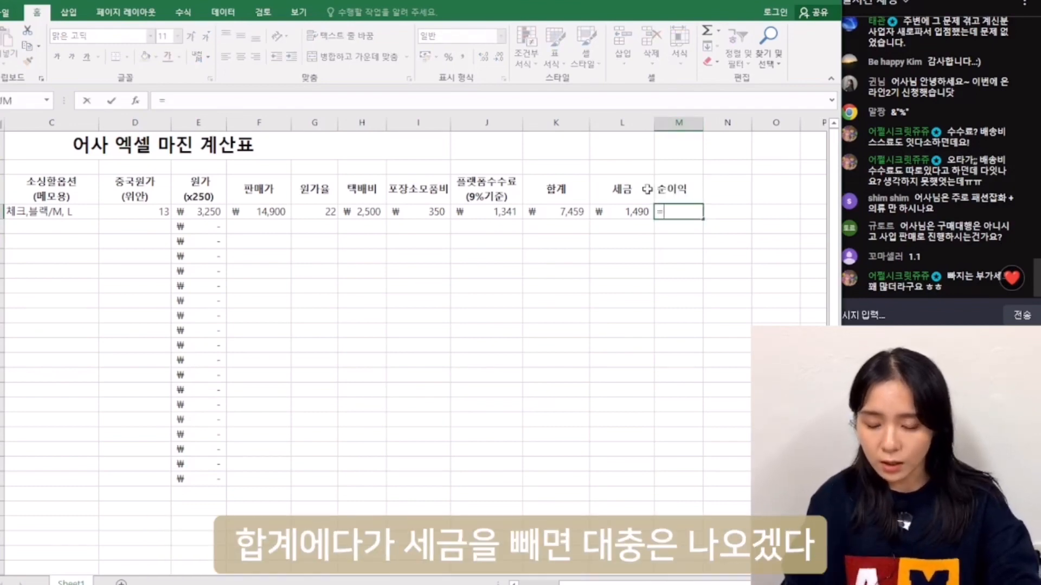
pyautogui.click(561, 212)
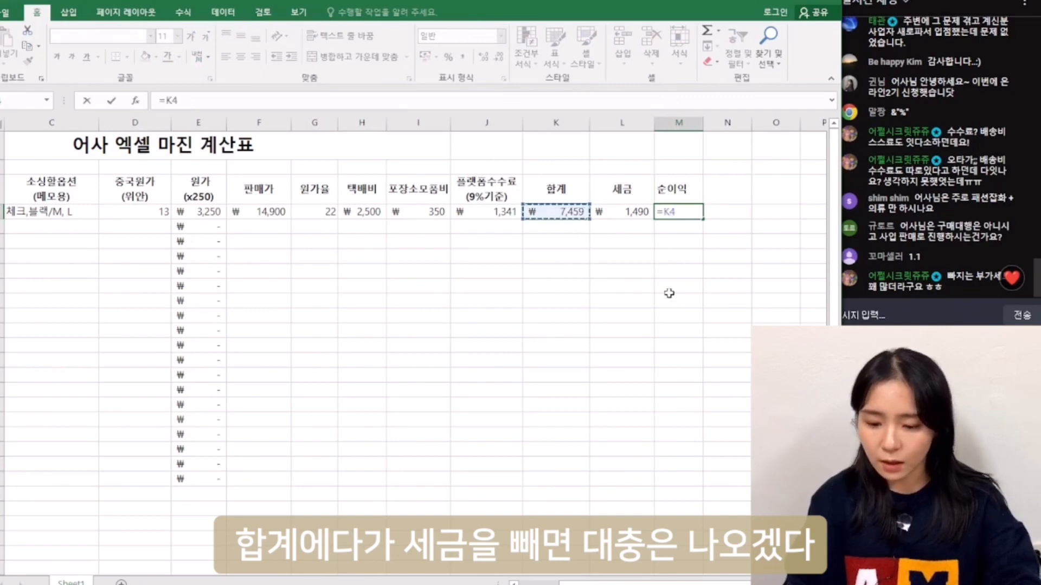
pyautogui.write('-')
pyautogui.click(624, 212)
pyautogui.press('Return')
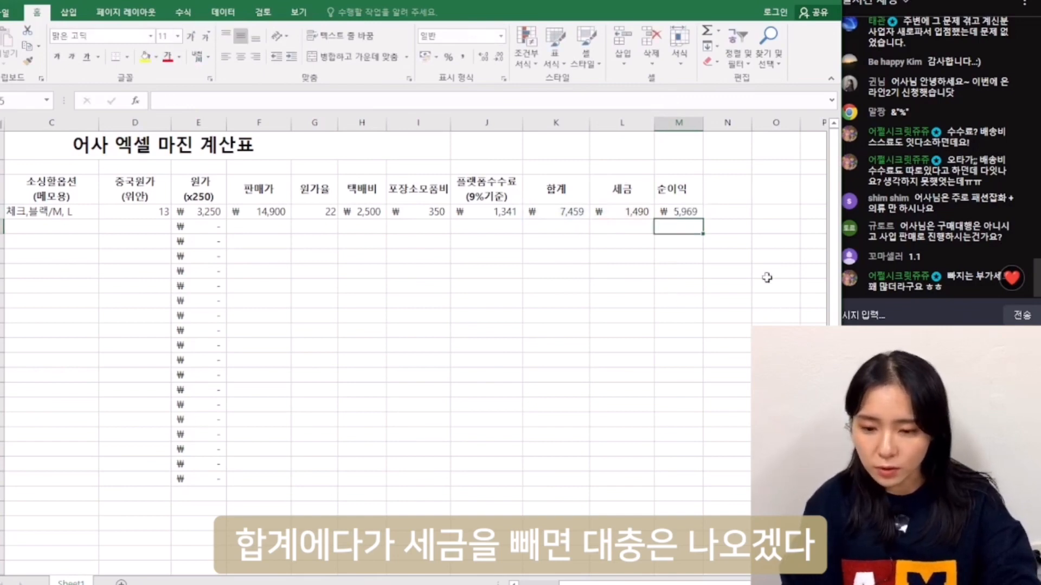
# Rename the total column's header in K3 as "순이익"
pyautogui.click(642, 216)
pyautogui.moveTo(630, 213); pyautogui.dragTo(632, 343)
pyautogui.click(632, 343)
pyautogui.moveTo(632, 192); pyautogui.dragTo(631, 212)
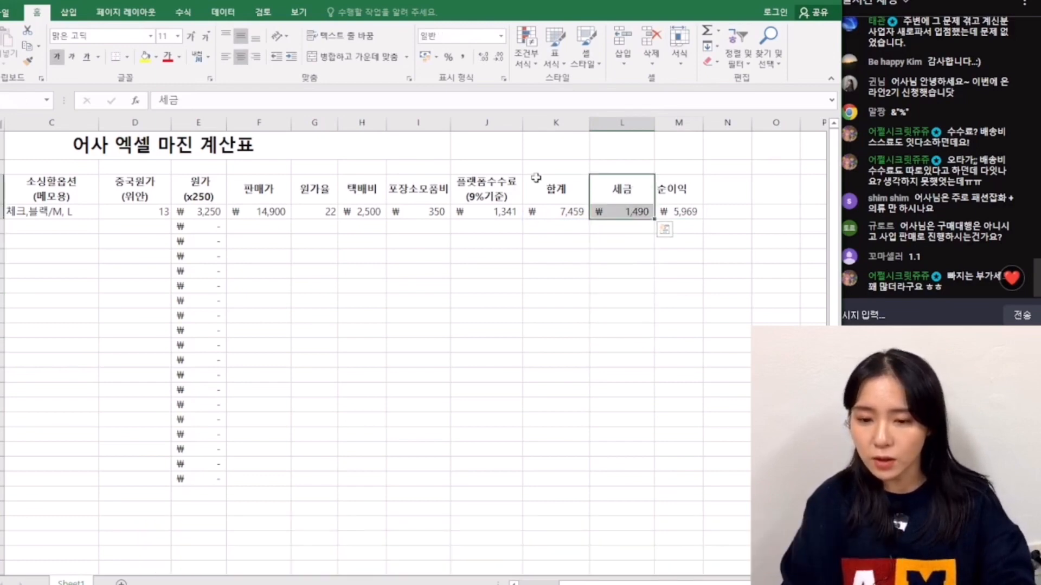
pyautogui.click(576, 201)
pyautogui.write('ㅅㅜ')
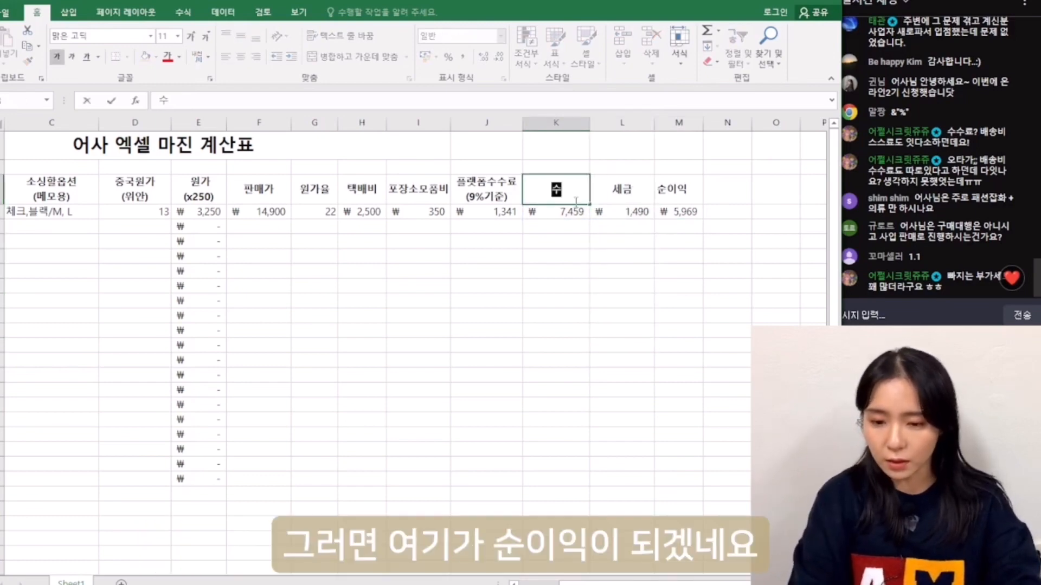
pyautogui.write('ㄴ이익')
# Delete the net profit header and formula from M3:M4
pyautogui.click(677, 190)
pyautogui.moveTo(678, 190); pyautogui.dragTo(679, 212)
pyautogui.press('Delete')
pyautogui.click(682, 310)
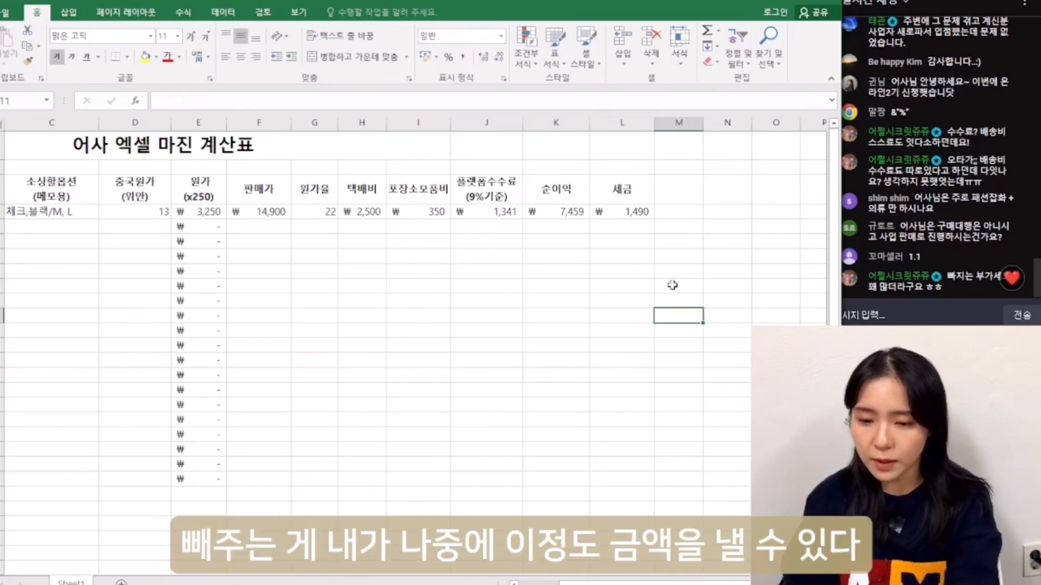
# Compare the net profit in K4 with the tax in L4
pyautogui.click(622, 190)
pyautogui.click(556, 212)
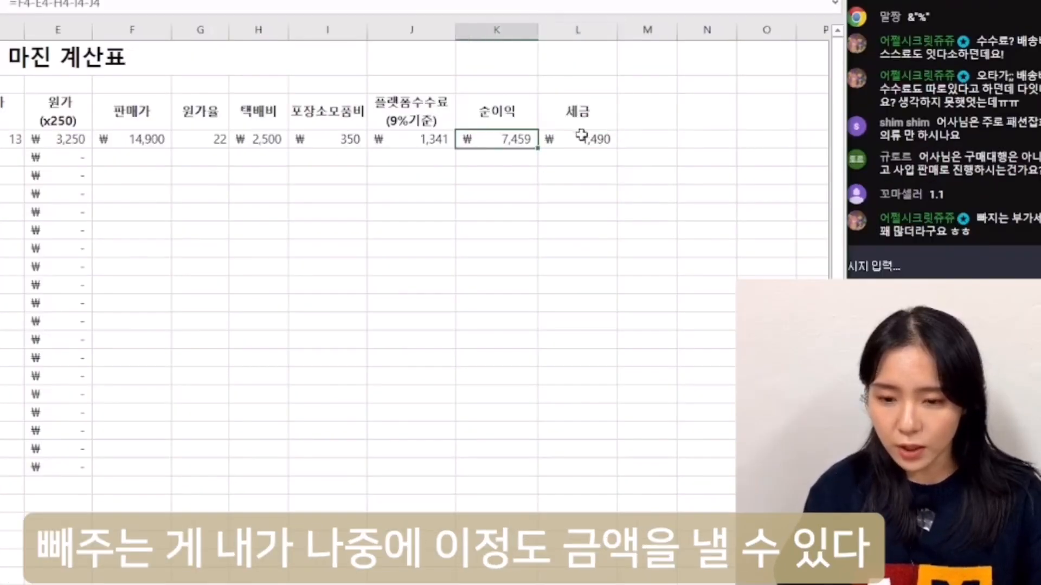
pyautogui.click(581, 136)
pyautogui.moveTo(599, 102); pyautogui.dragTo(592, 157)
pyautogui.click(592, 139)
pyautogui.click(589, 112)
pyautogui.click(567, 357)
pyautogui.click(523, 340)
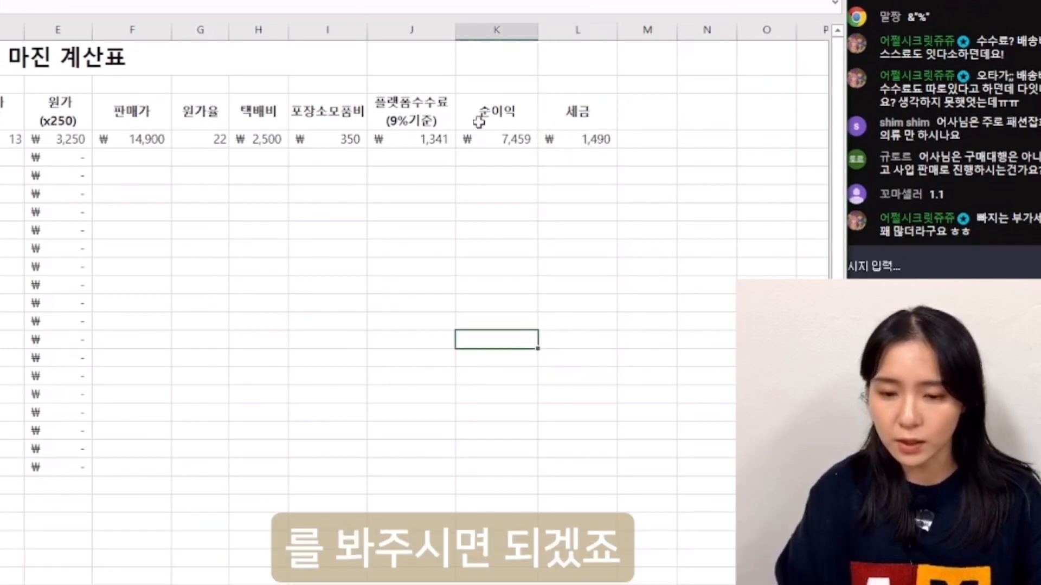
# Insert a column before the tax column and enter the header "순이익률" in L3
pyautogui.write('ㄹ')
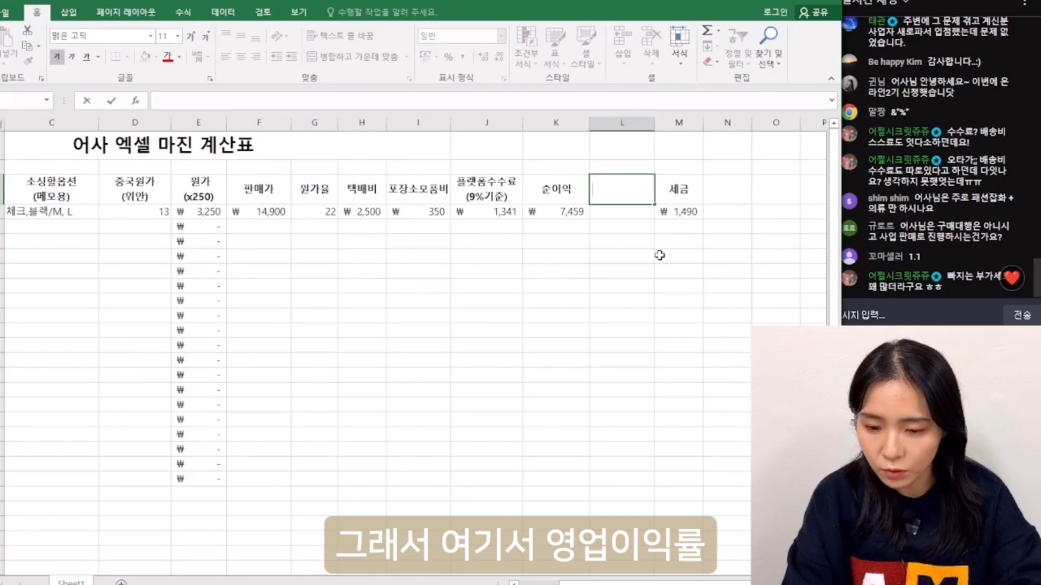
pyautogui.write('영순이익률')
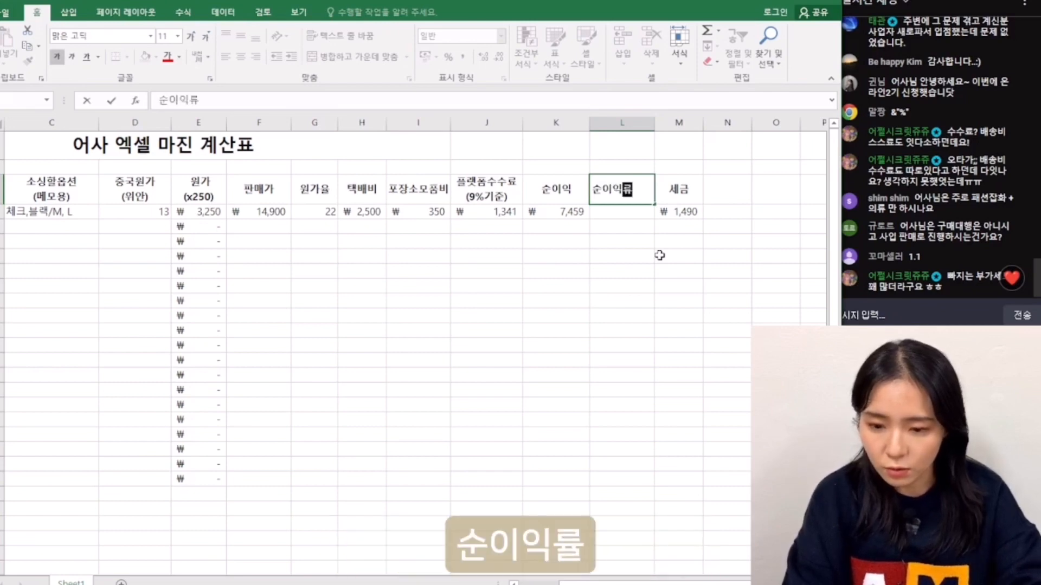
pyautogui.press('Return')
# Calculate the net profit rate in L4 with =K4/F4*100, show it without decimals and fill it down the column
pyautogui.write('=')
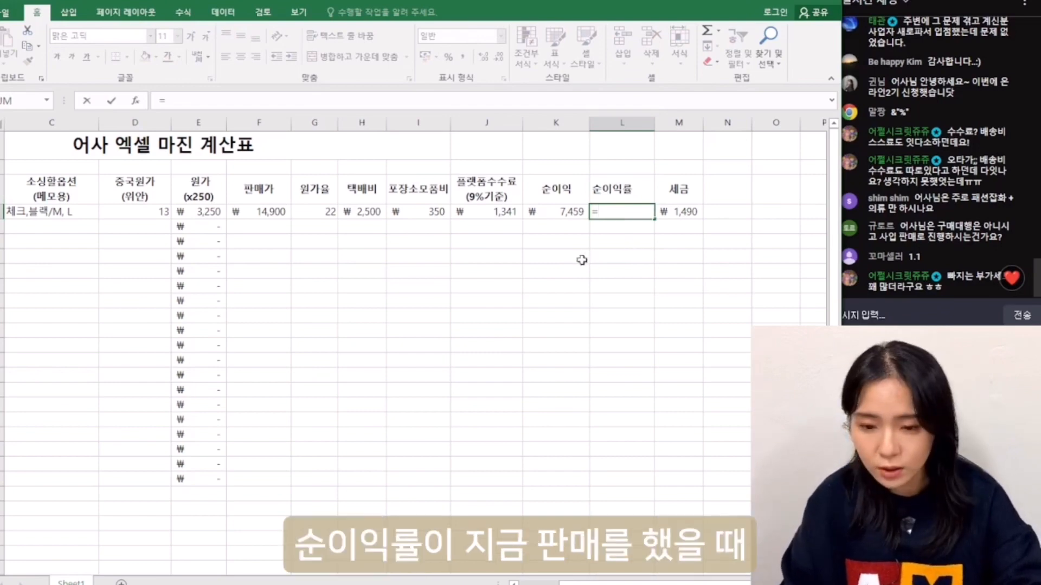
pyautogui.click(261, 213)
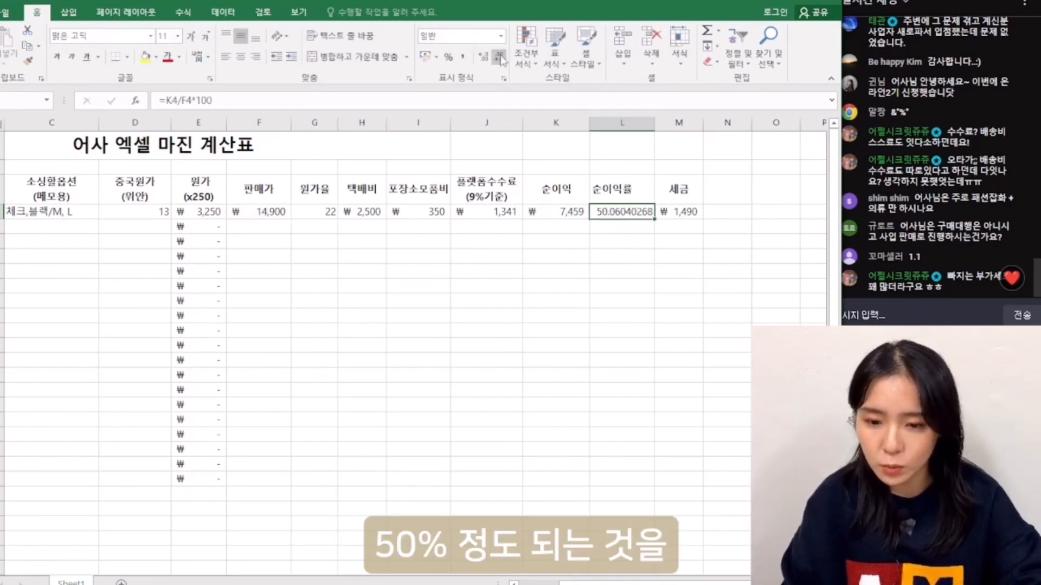
pyautogui.moveTo(655, 221); pyautogui.dragTo(654, 469)
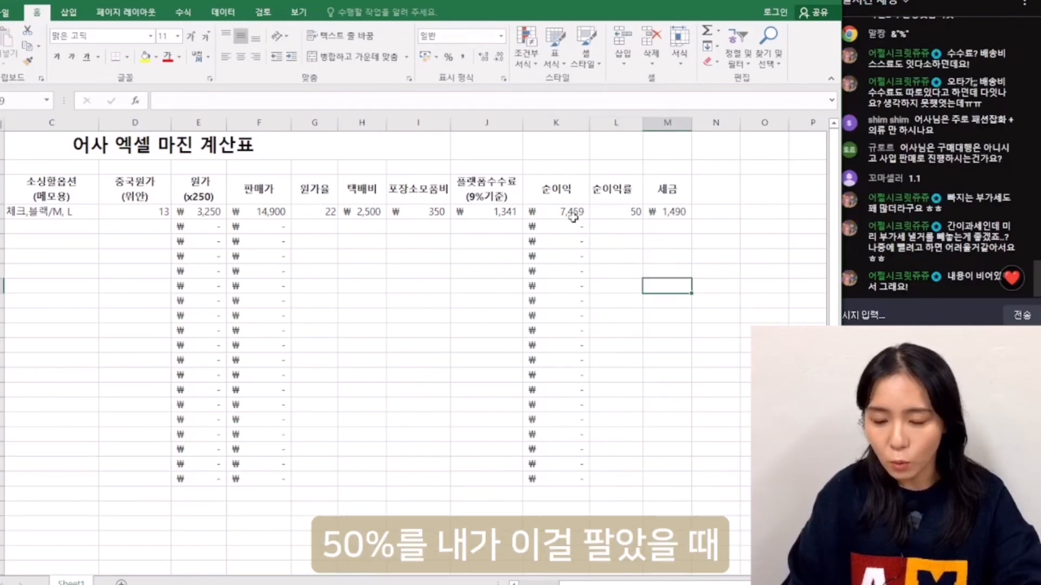
# Examine the selling price in F4, the net profit in K4 and the net profit rate in L4
pyautogui.click(555, 211)
pyautogui.click(264, 213)
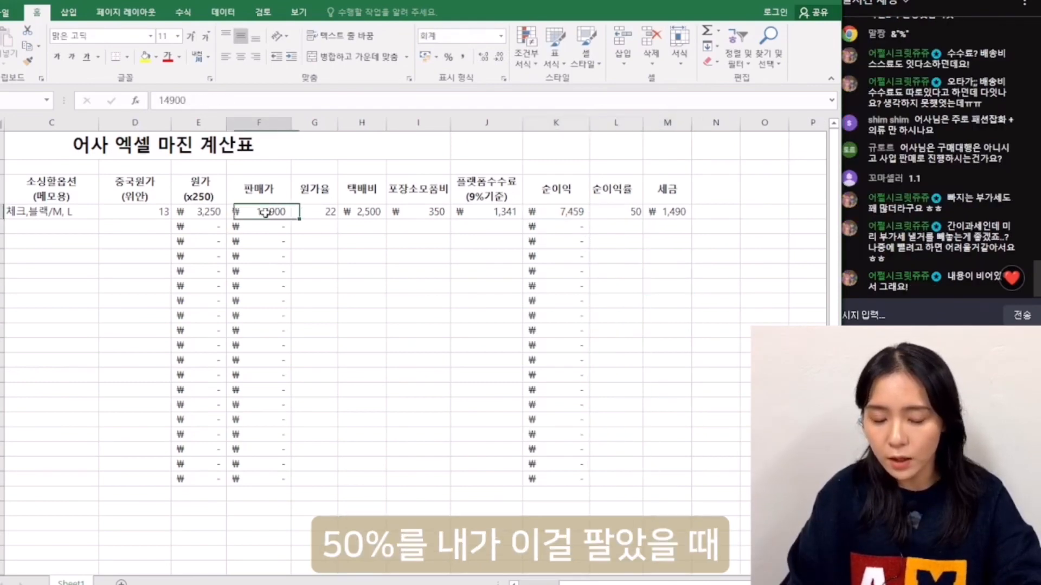
pyautogui.click(578, 210)
pyautogui.click(617, 214)
pyautogui.click(584, 361)
pyautogui.click(570, 419)
pyautogui.click(555, 464)
pyautogui.click(554, 239)
pyautogui.click(610, 314)
pyautogui.click(259, 360)
pyautogui.moveTo(200, 210); pyautogui.dragTo(622, 321)
pyautogui.click(618, 349)
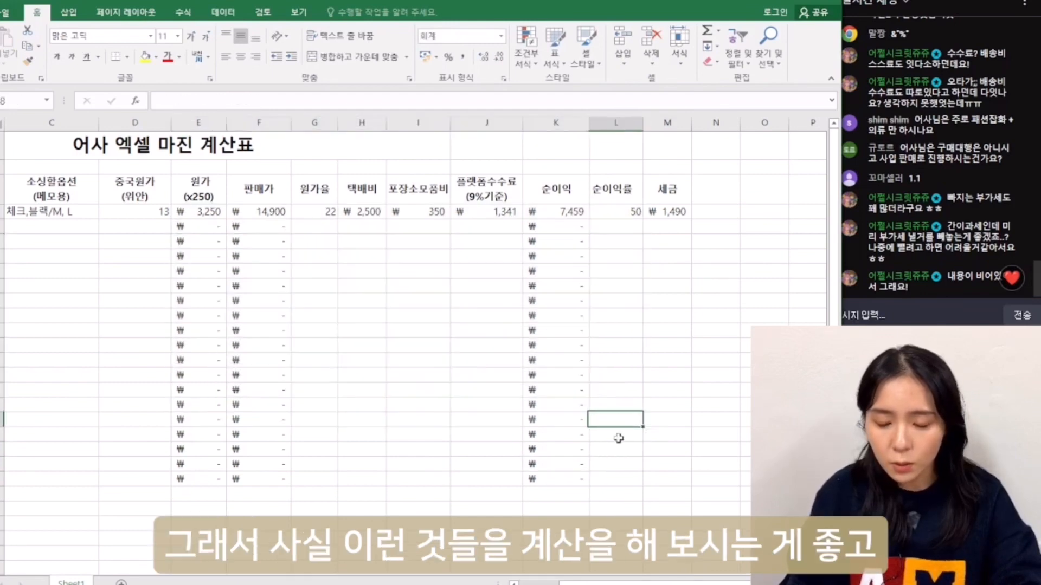
# Fill the header row A3:M3 with a light orange background color
pyautogui.moveTo(677, 189); pyautogui.dragTo(19, 188)
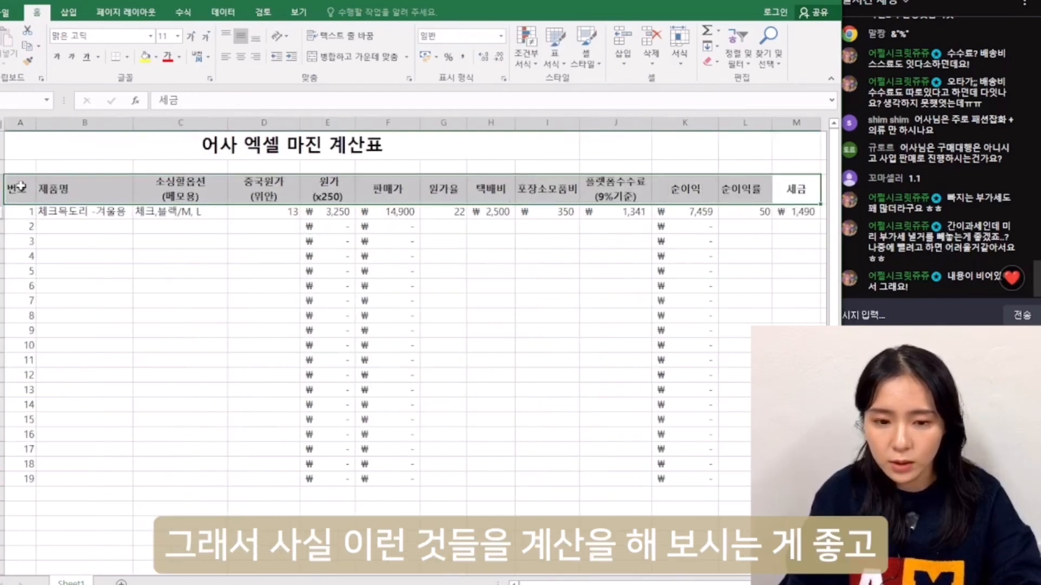
pyautogui.click(156, 57)
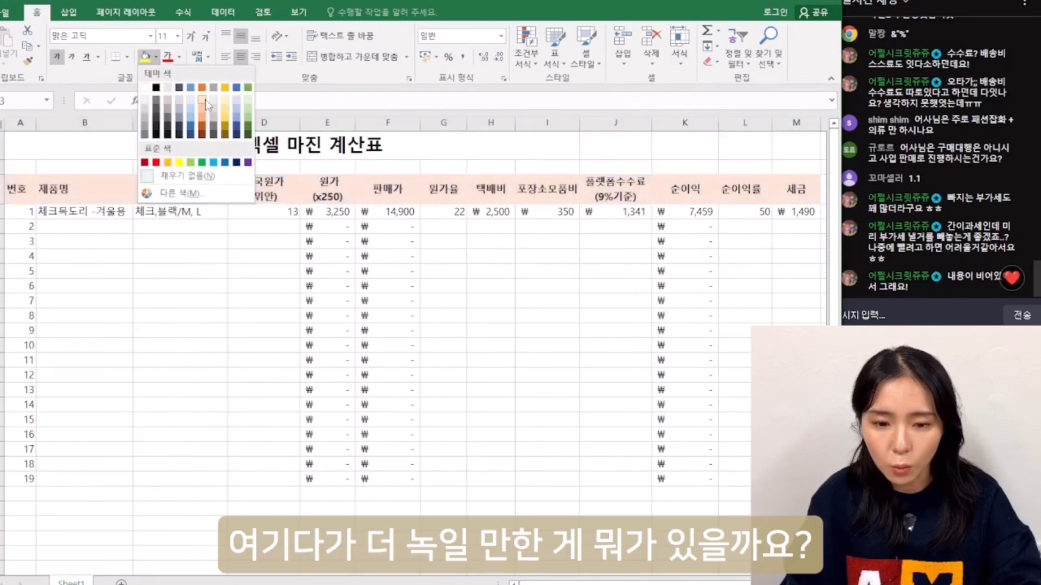
pyautogui.click(205, 104)
pyautogui.click(180, 390)
# Apply all borders to the whole table range A3:M22
pyautogui.moveTo(25, 188); pyautogui.dragTo(655, 477)
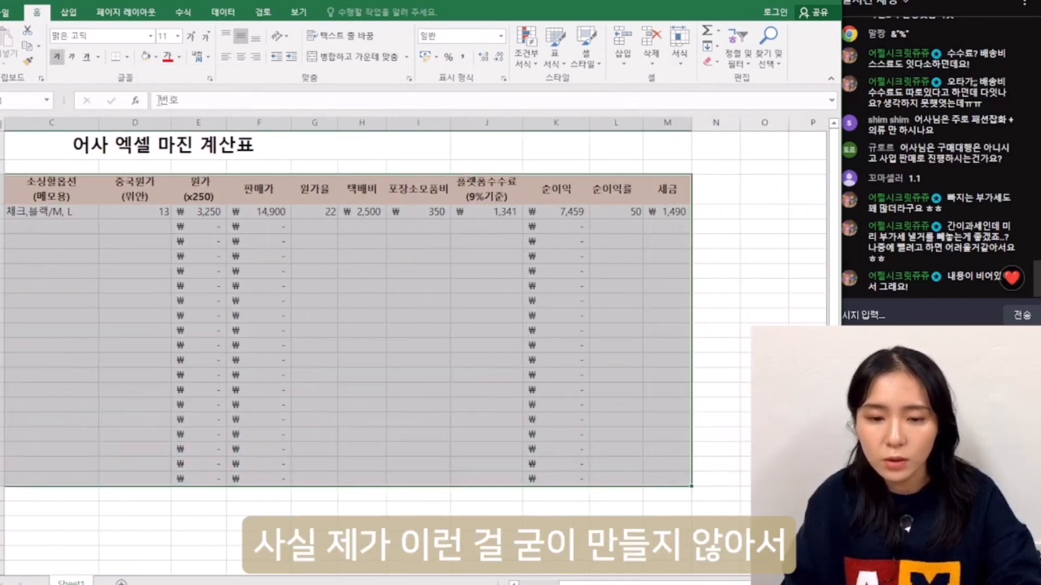
pyautogui.click(117, 64)
pyautogui.click(163, 188)
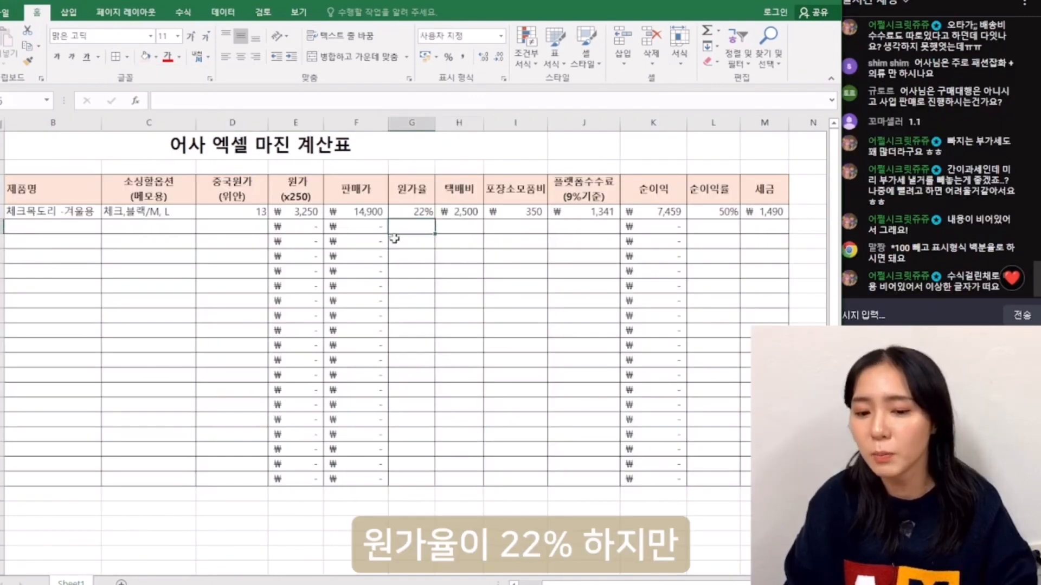
# Examine the cost rate, selling price, shipping and fee cells, net profit and net profit rate of the first product in row 4
pyautogui.press('Up')
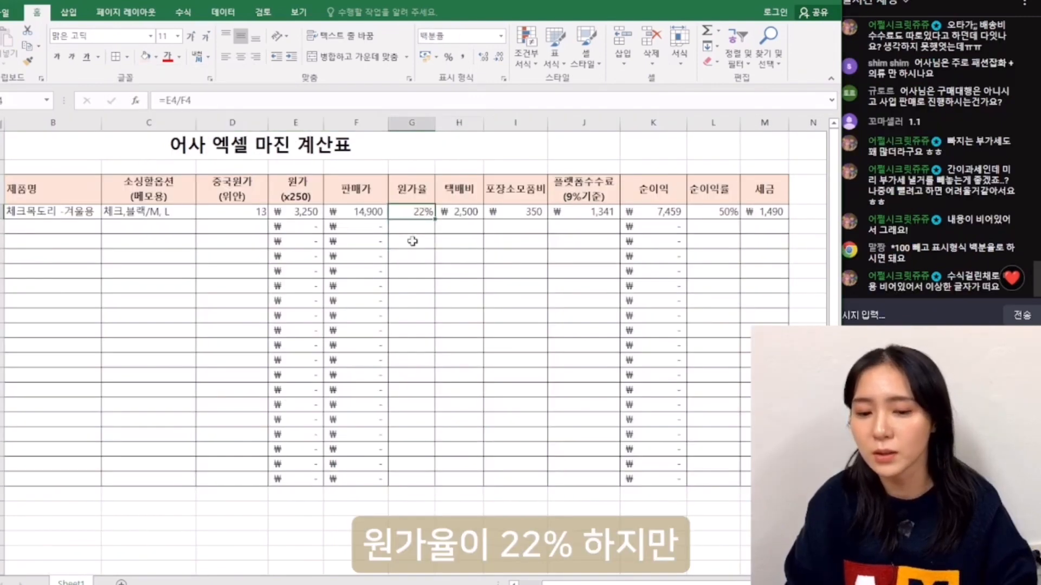
pyautogui.click(363, 212)
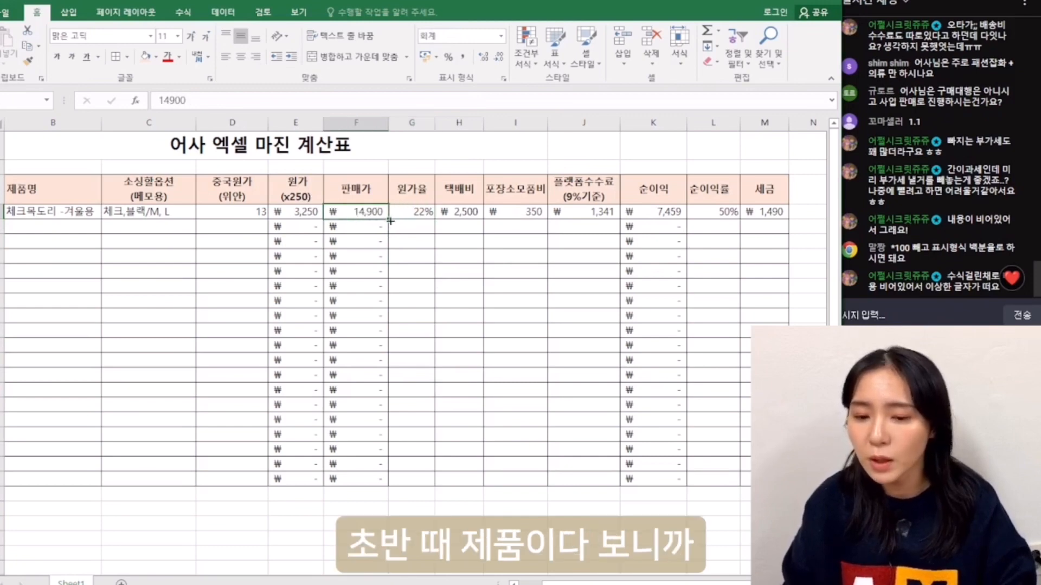
pyautogui.click(447, 214)
pyautogui.click(508, 228)
pyautogui.click(554, 333)
pyautogui.click(591, 223)
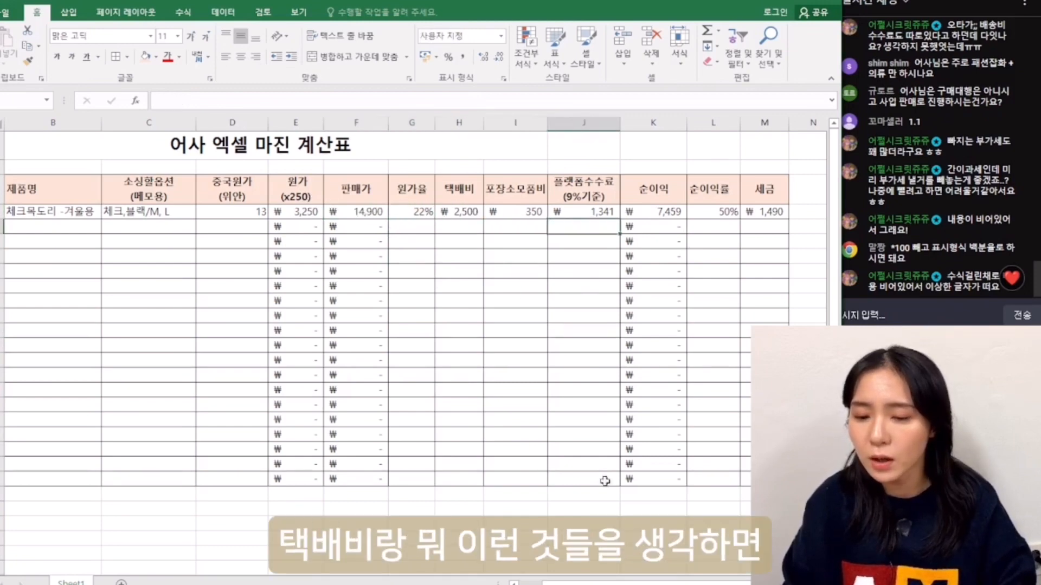
pyautogui.click(660, 212)
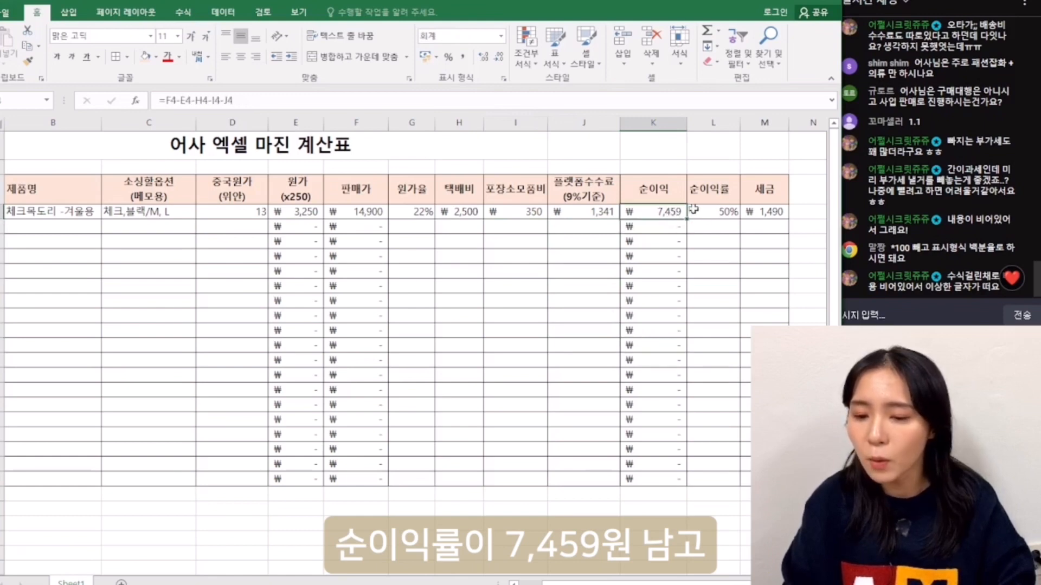
pyautogui.click(729, 216)
pyautogui.click(730, 258)
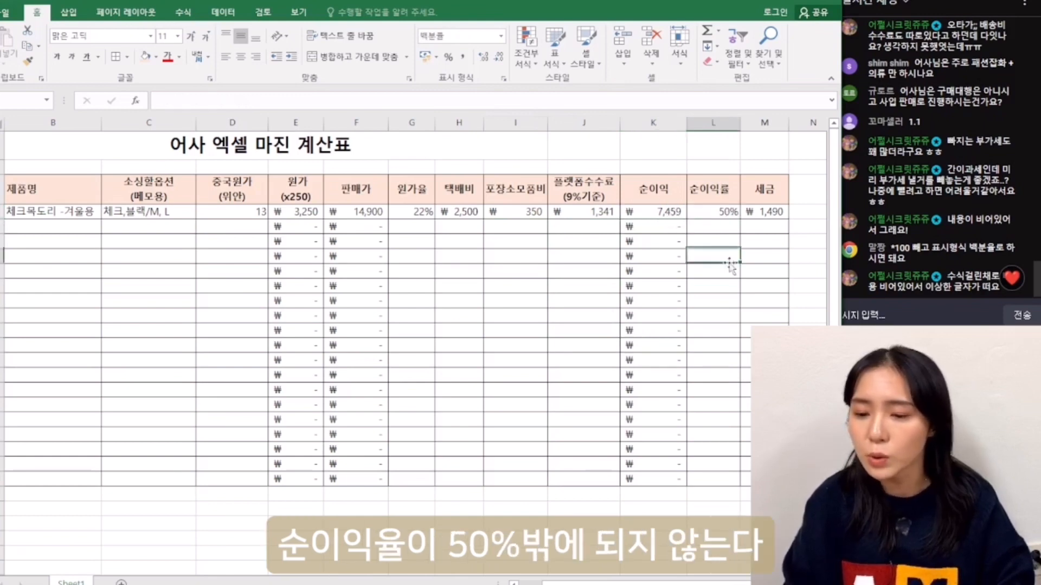
pyautogui.click(702, 408)
pyautogui.click(313, 311)
pyautogui.click(298, 211)
pyautogui.click(244, 241)
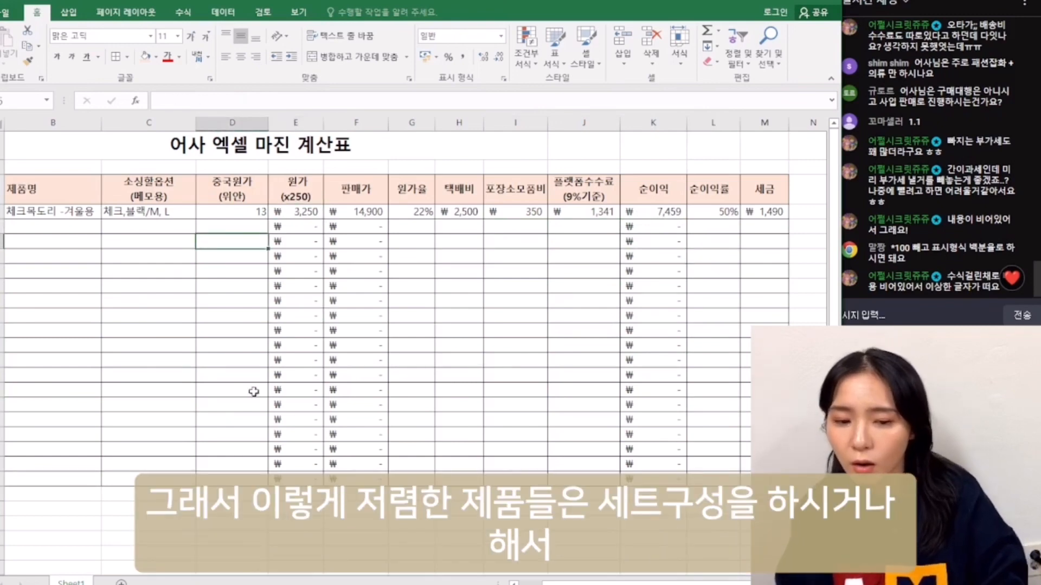
pyautogui.click(401, 331)
pyautogui.hscroll(-1, 419, 437)
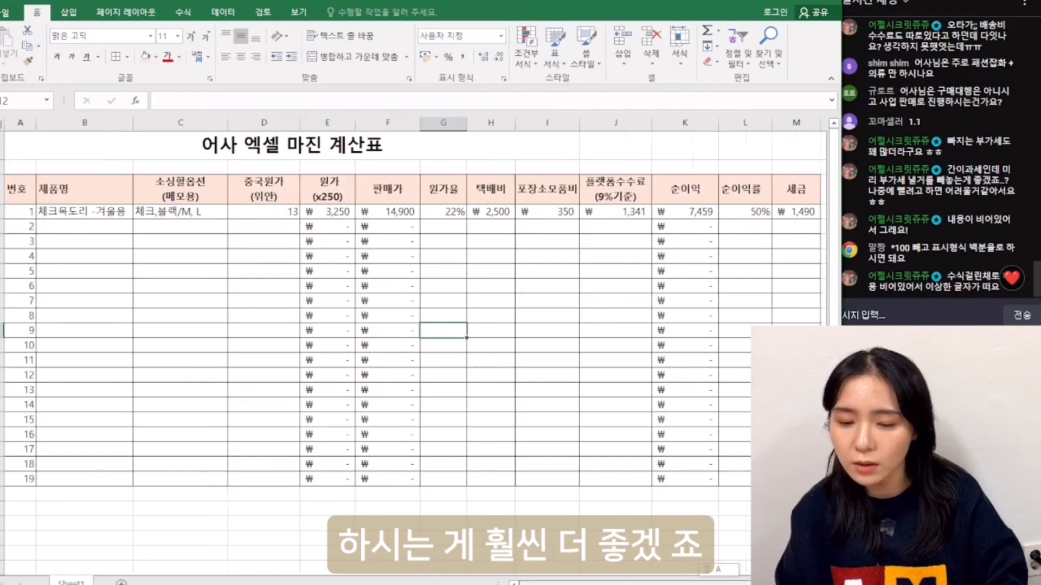
pyautogui.click(388, 390)
pyautogui.click(163, 463)
pyautogui.click(58, 404)
pyautogui.click(367, 289)
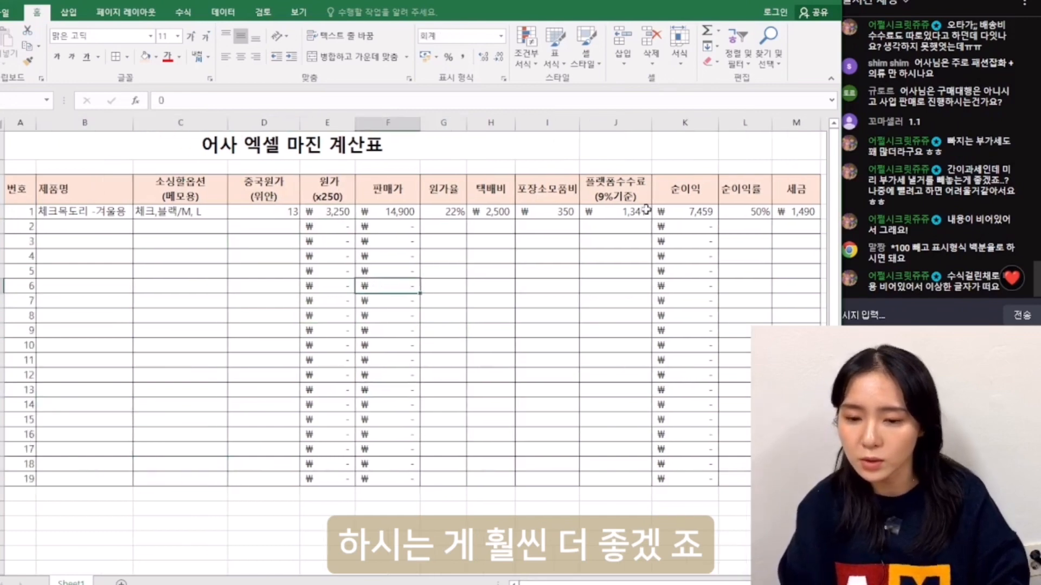
# Examine the shipping cost and packaging supplies cost columns
pyautogui.click(492, 191)
pyautogui.click(458, 115)
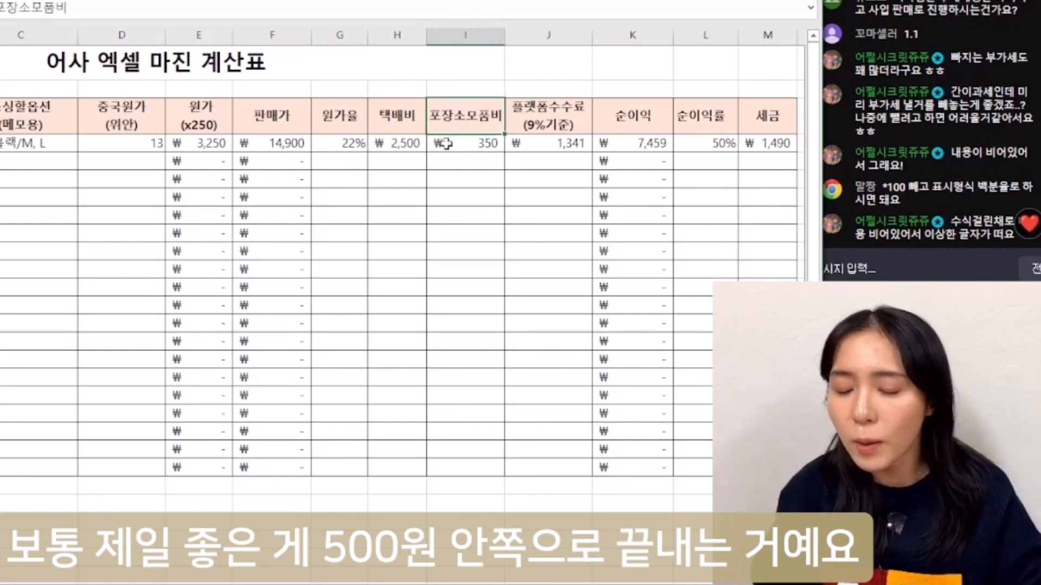
pyautogui.click(461, 155)
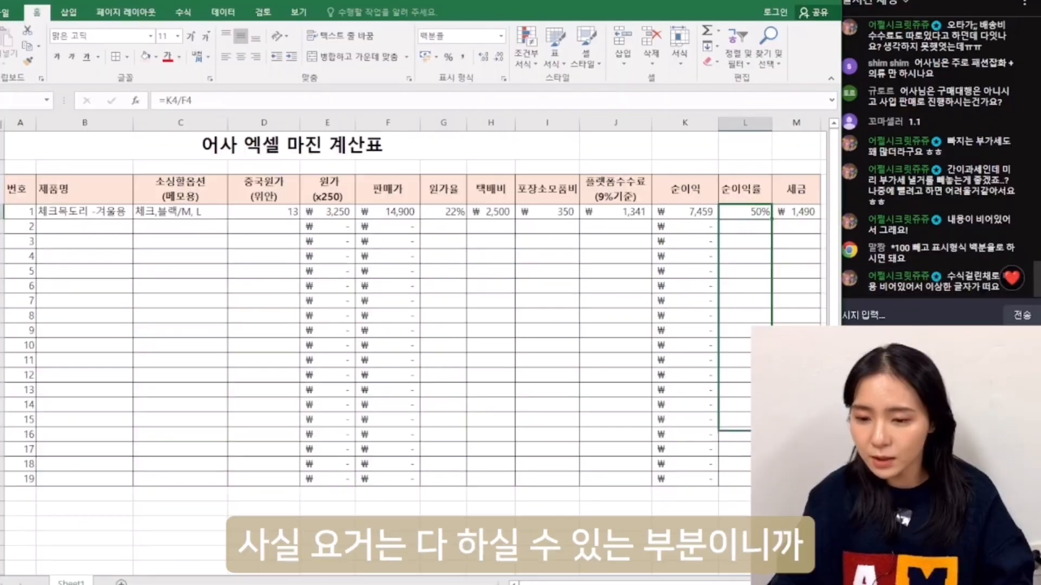
# Fill the net profit rate formula from L4 down to the last table row, L22
pyautogui.moveTo(771, 433); pyautogui.dragTo(771, 480)
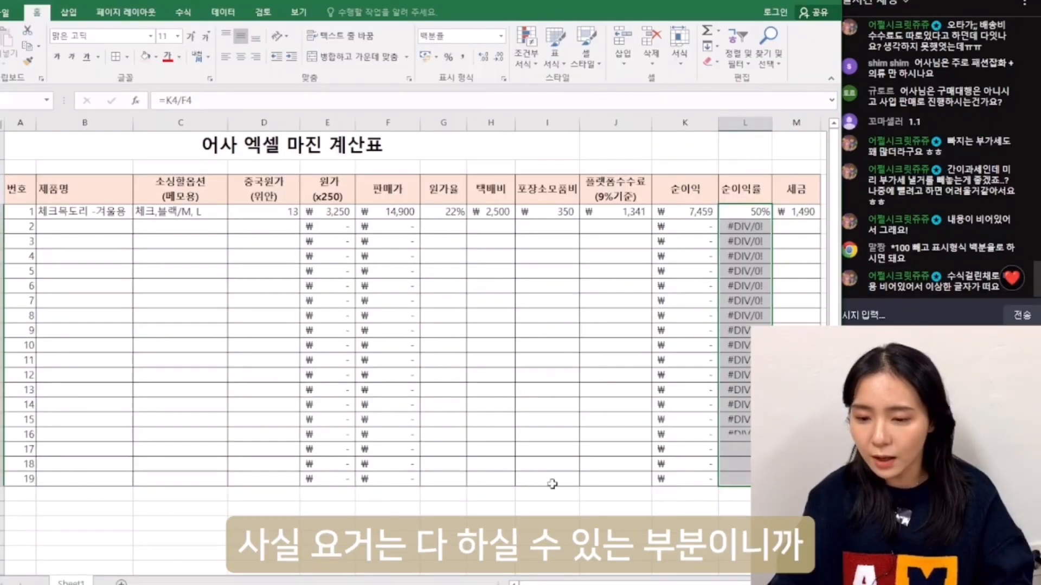
pyautogui.click(386, 253)
pyautogui.click(252, 271)
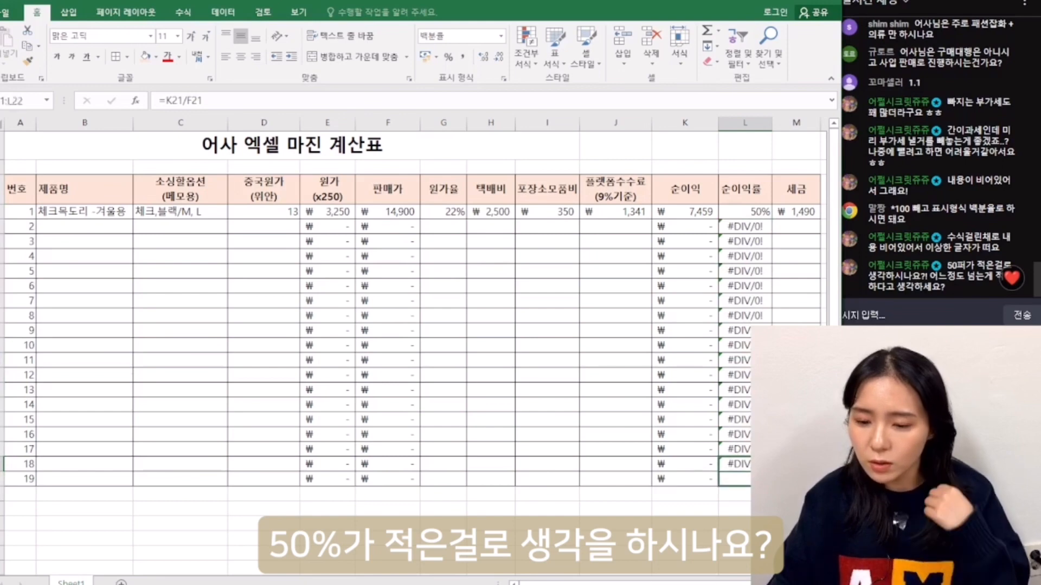
# Examine the net profit and net profit rate formulas in columns K and L
pyautogui.click(746, 343)
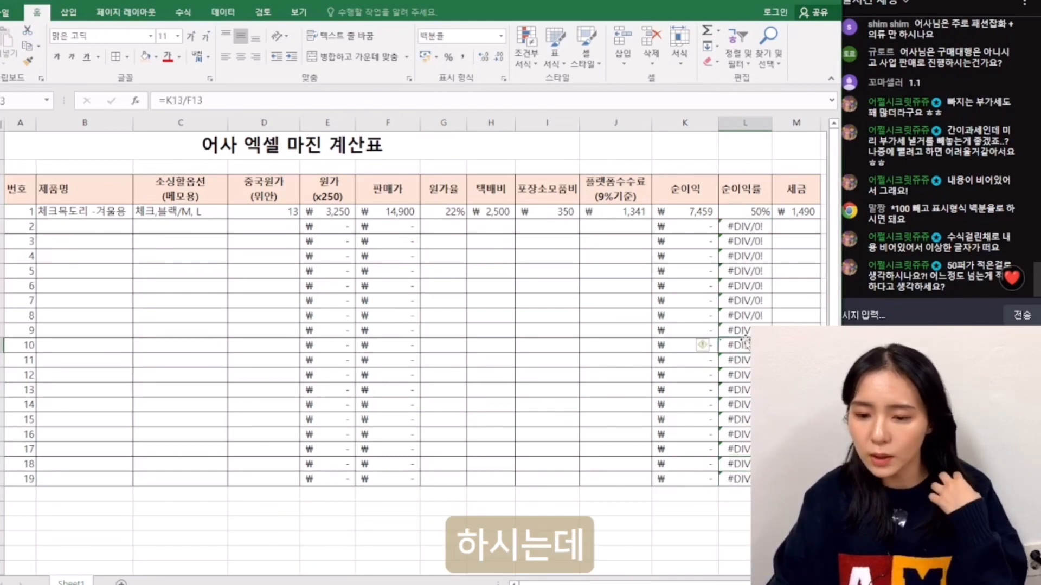
pyautogui.click(678, 230)
pyautogui.click(765, 211)
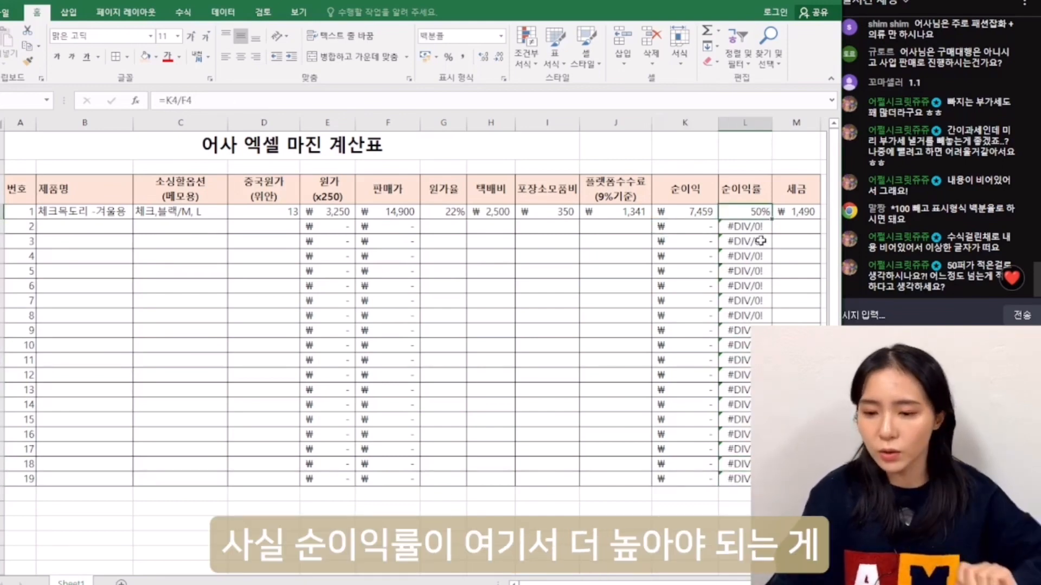
pyautogui.click(691, 241)
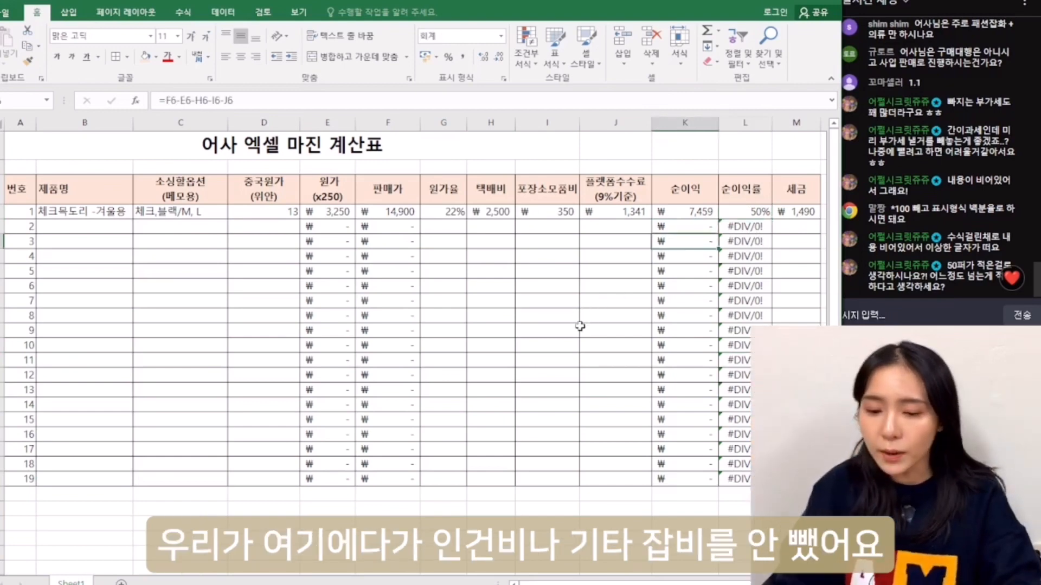
pyautogui.click(662, 387)
pyautogui.click(567, 437)
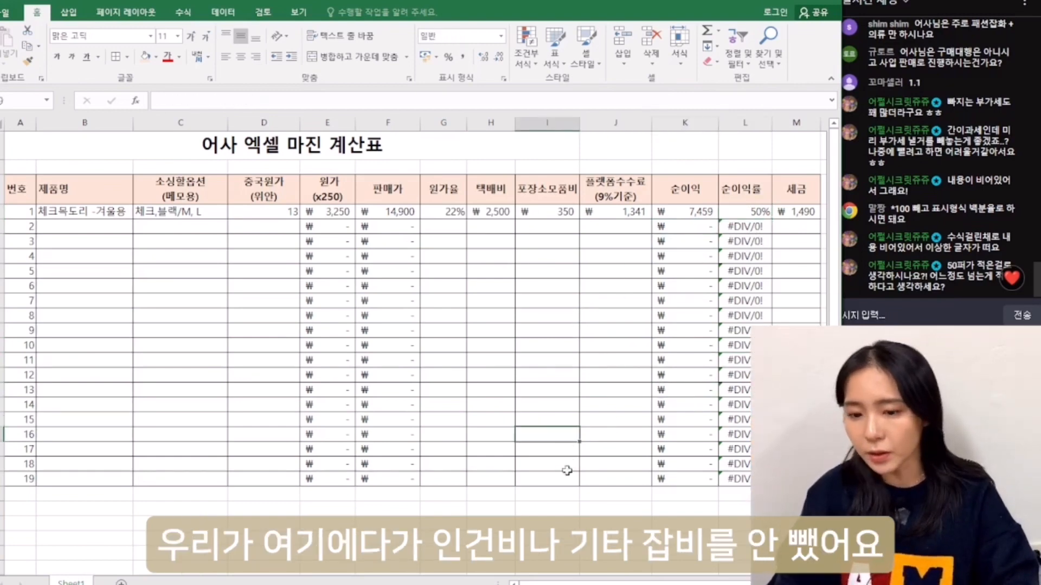
# Enter the header "기타잡비" in N3, beside the tax column
pyautogui.click(617, 123)
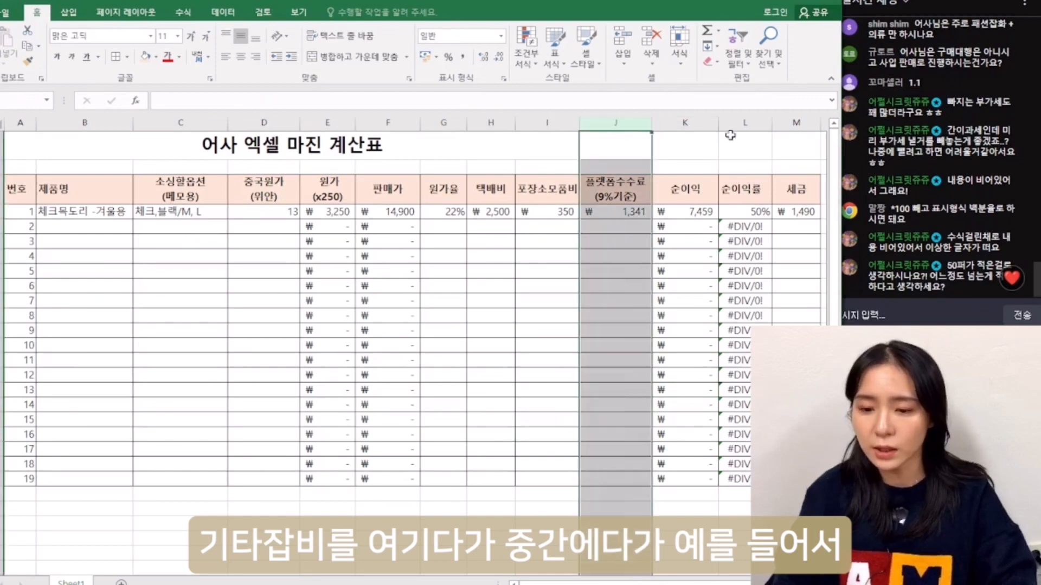
pyautogui.hscroll(1, 802, 199)
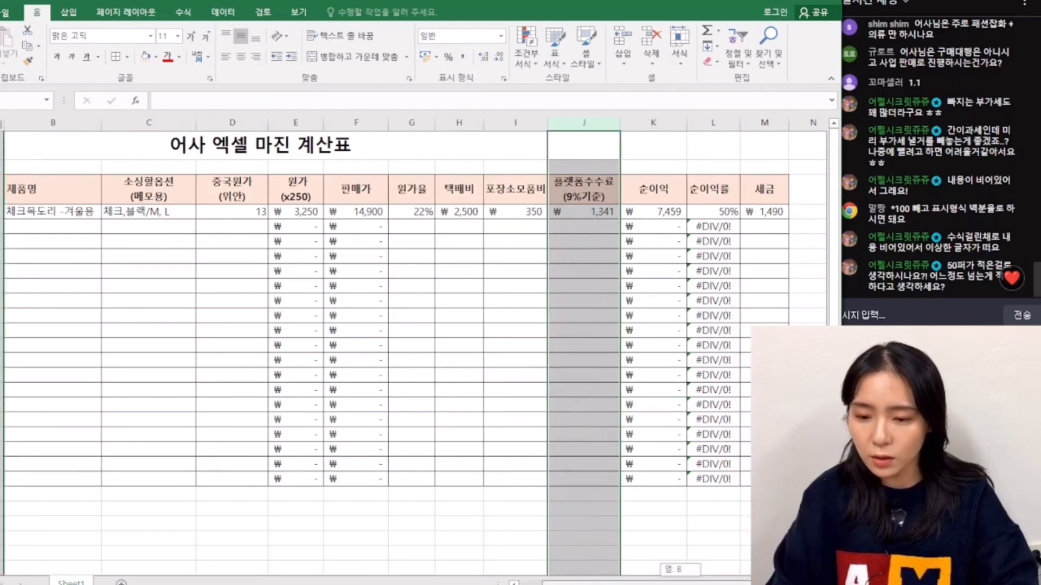
pyautogui.click(801, 198)
pyautogui.write('기타잡비')
pyautogui.press('Return')
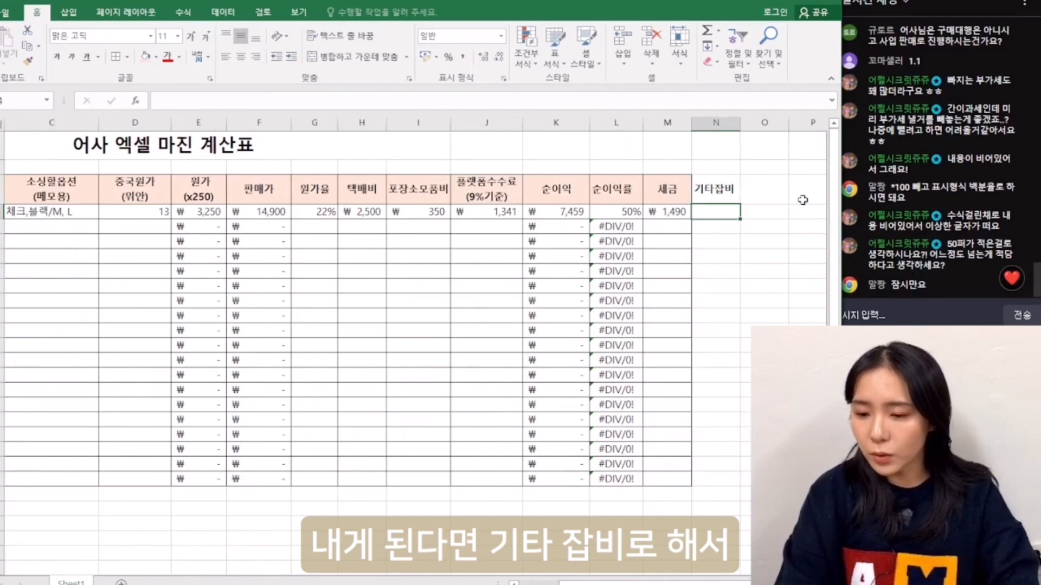
# List the expense items "인건비", "월세" and "공과금" under the 기타잡비 header in N4:N6
pyautogui.write('인건비')
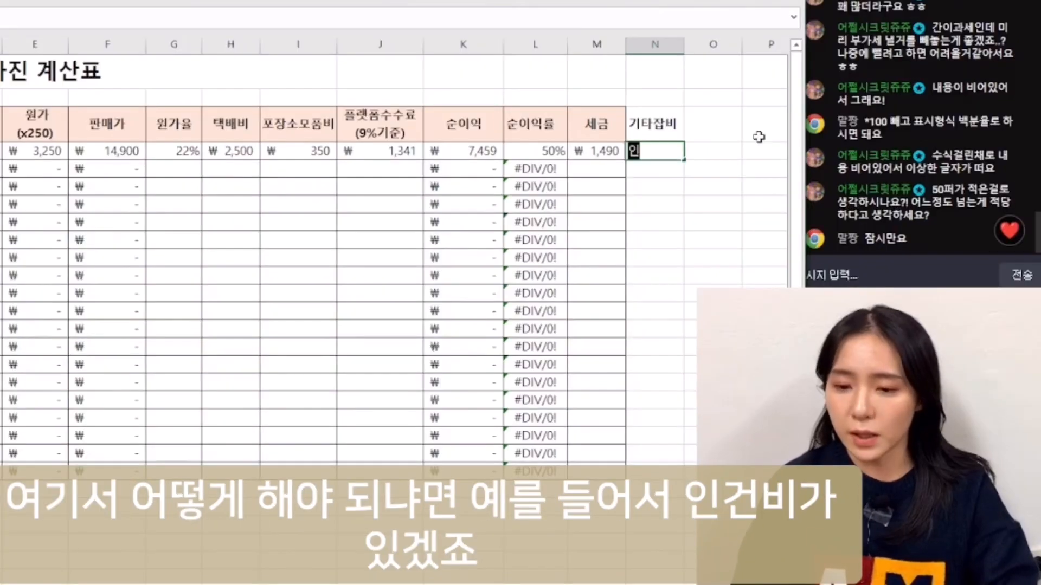
pyautogui.press('Return')
pyautogui.write('월세')
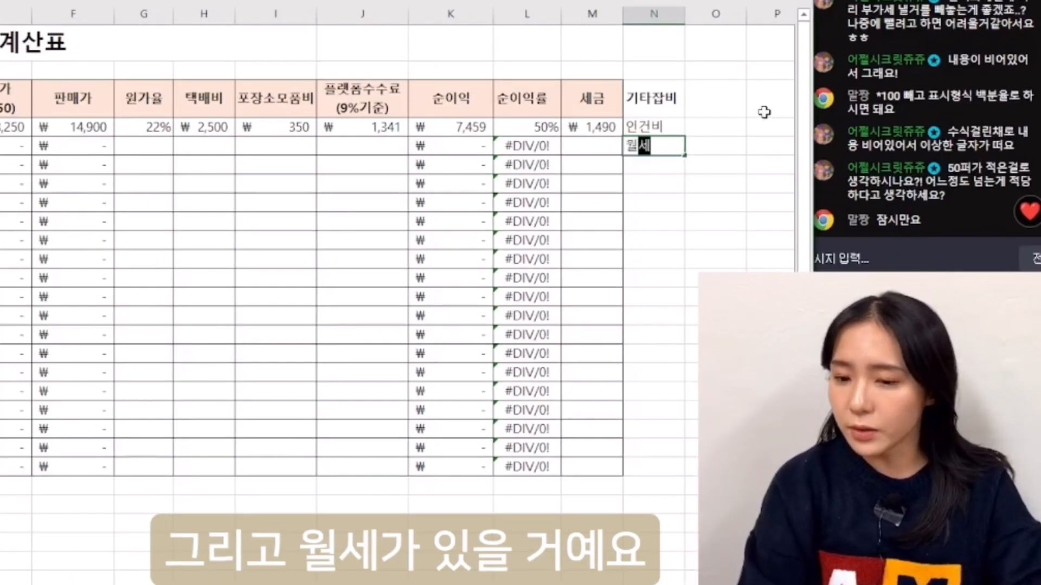
pyautogui.press('Return')
pyautogui.write('공과금')
pyautogui.press('Return')
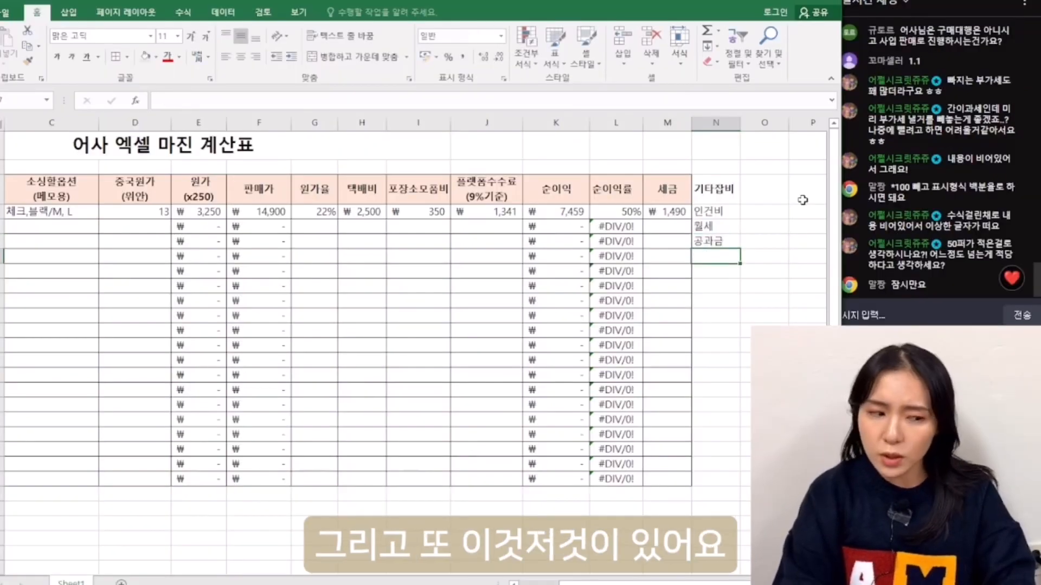
pyautogui.write('내')
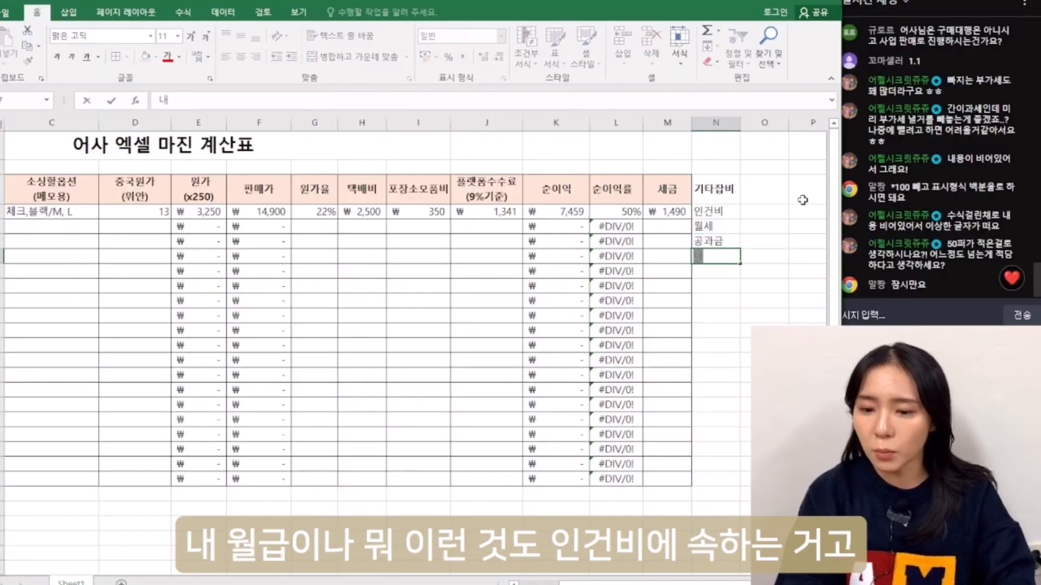
# Examine the miscellaneous expense items in column N against the net profit in K4 and the net profit rate in L4
pyautogui.click(723, 213)
pyautogui.moveTo(723, 216); pyautogui.dragTo(723, 259)
pyautogui.click(725, 281)
pyautogui.click(664, 214)
pyautogui.moveTo(718, 214); pyautogui.dragTo(720, 257)
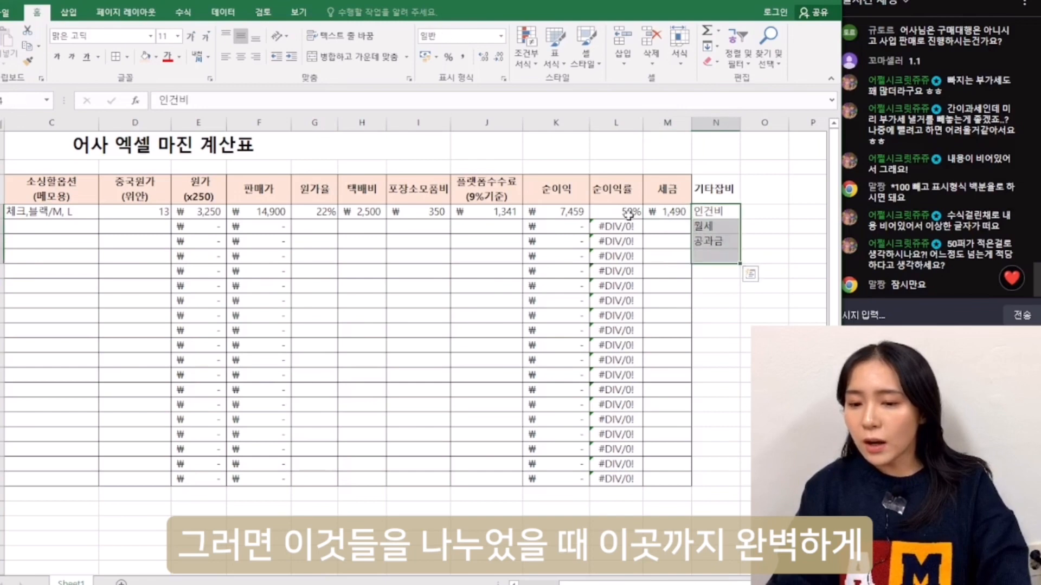
pyautogui.click(622, 211)
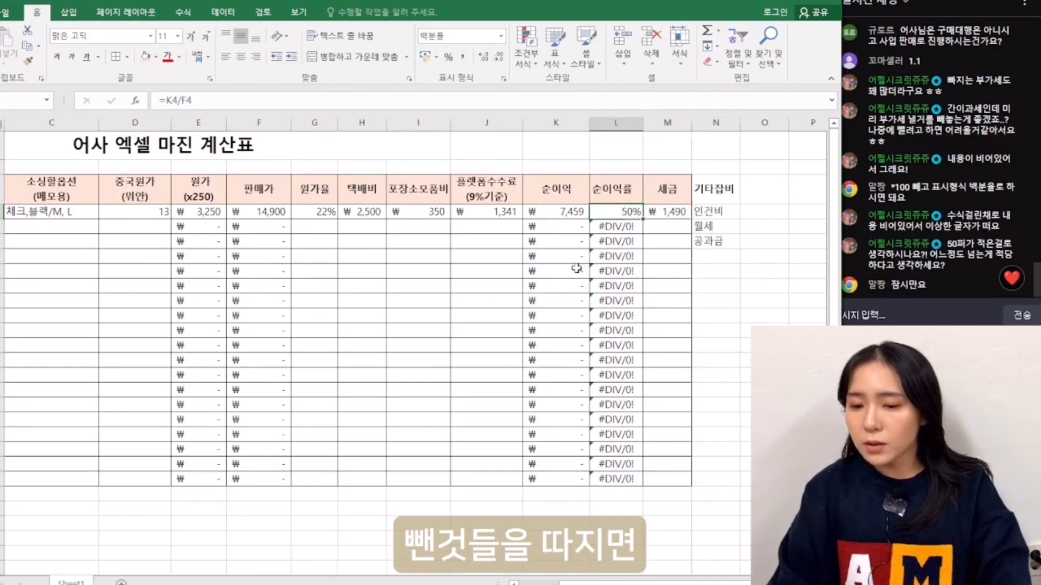
pyautogui.click(557, 214)
pyautogui.click(613, 216)
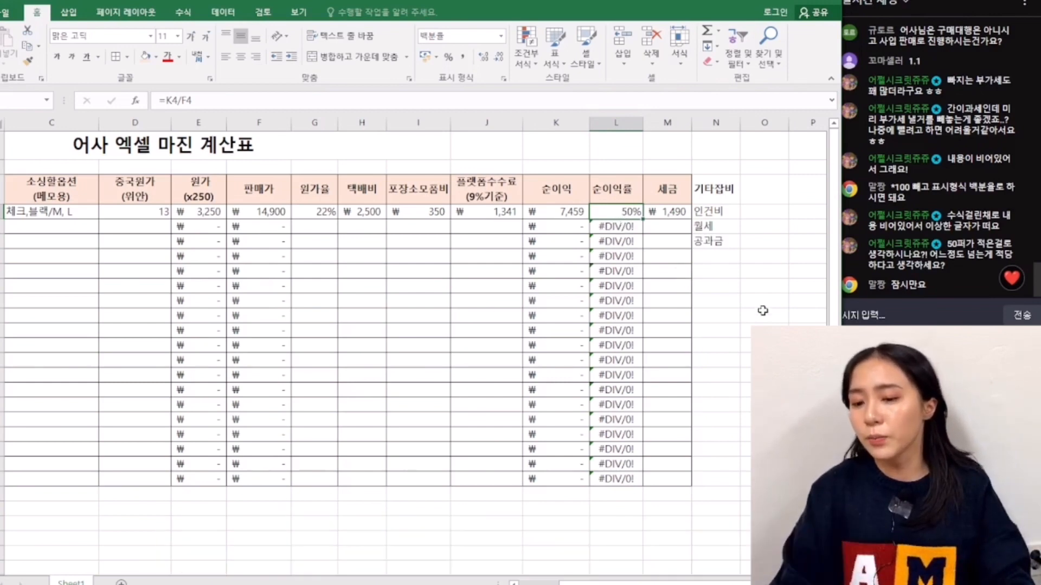
# Enter a second product in row 5 with the name "패딩" and the options "블랙,아이보리"
pyautogui.click(223, 373)
pyautogui.click(314, 361)
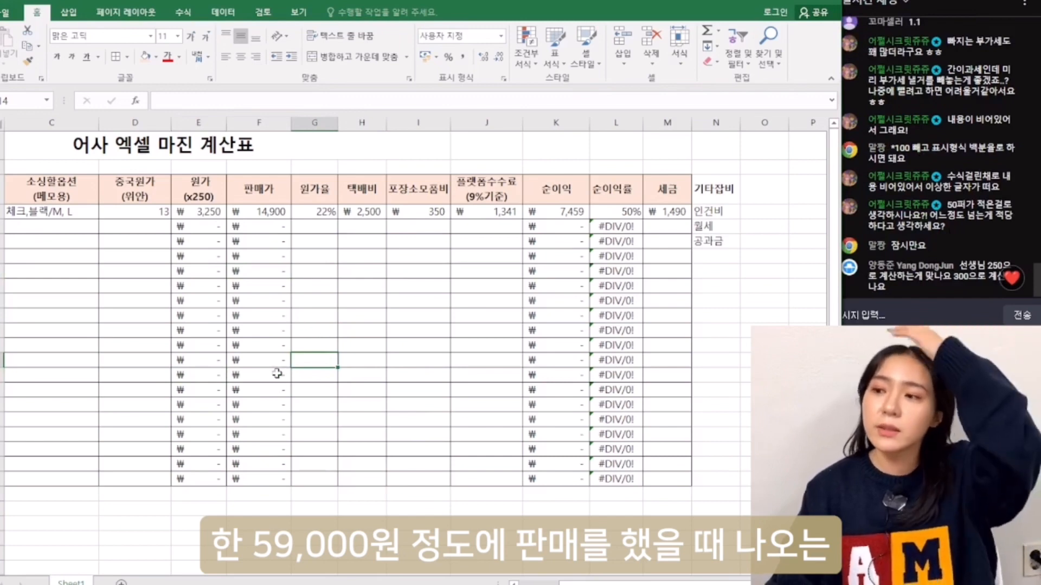
pyautogui.click(55, 226)
pyautogui.moveTo(656, 583); pyautogui.dragTo(612, 583)
pyautogui.click(93, 227)
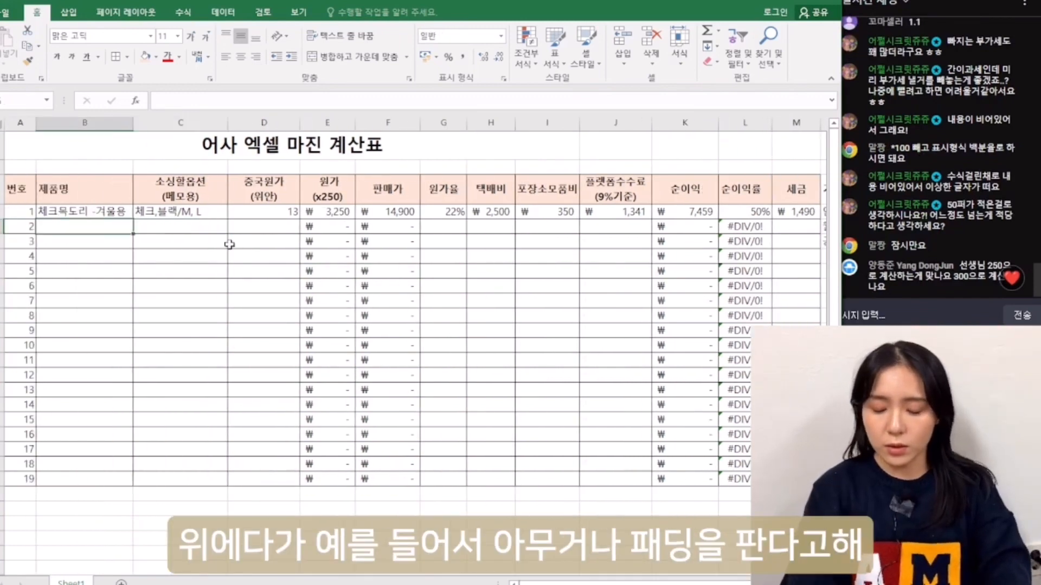
pyautogui.write('팽')
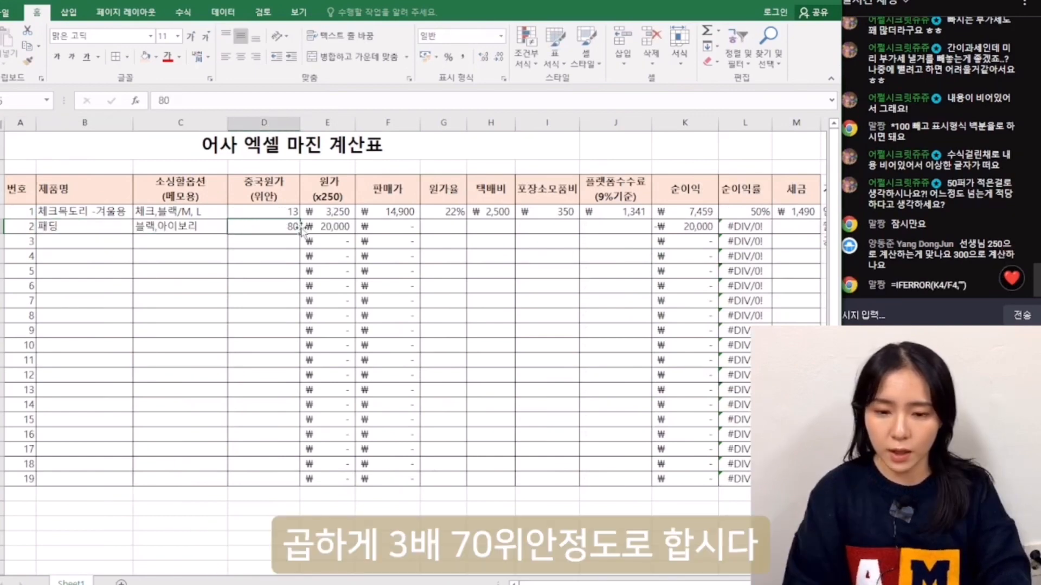
# Set the 패딩 row's Chinese cost to 70 yuan and its selling price to 49,500 won
pyautogui.write('0')
pyautogui.press('Tab')
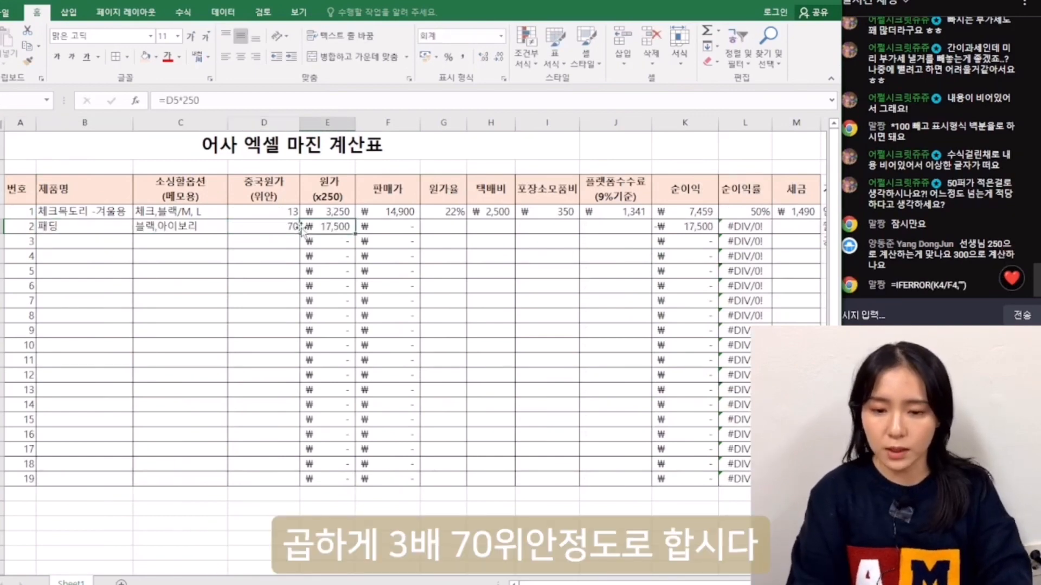
pyautogui.press('Tab')
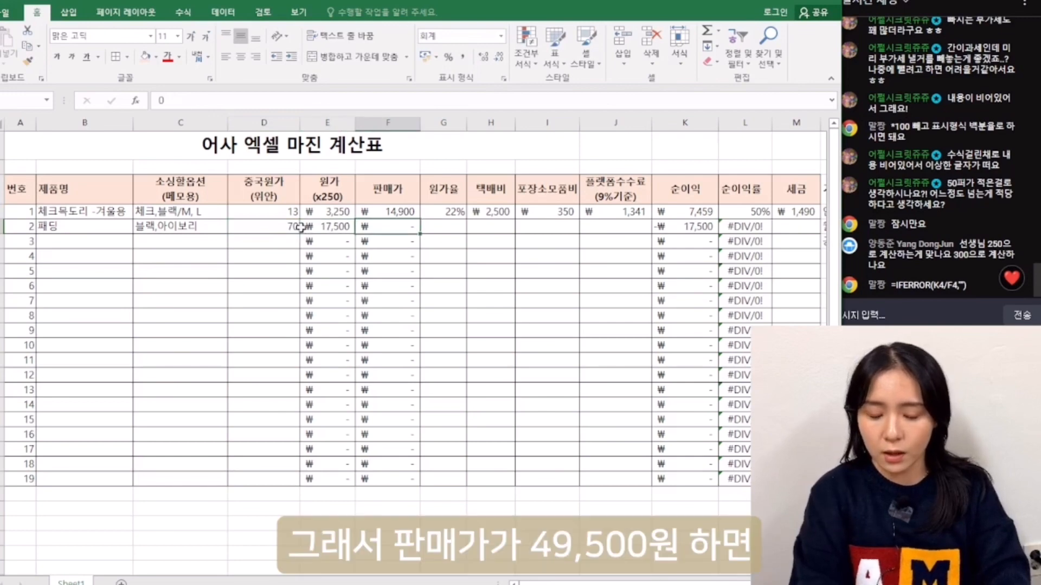
pyautogui.write('496')
pyautogui.press('BackSpace')
pyautogui.write('500')
pyautogui.press('Tab')
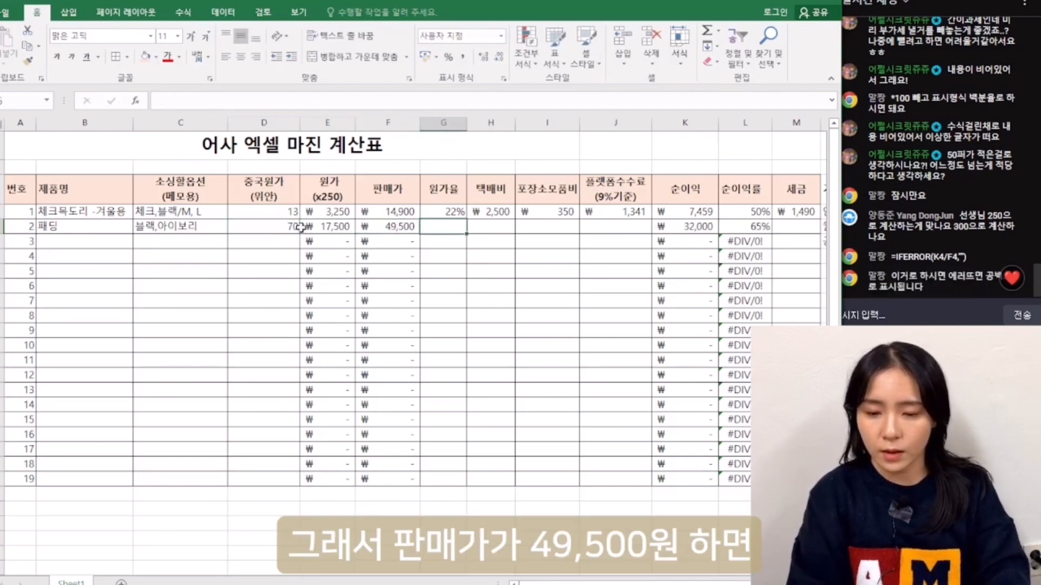
# Fill the cost rate formula from G4 down to the last table row, G22
pyautogui.click(454, 212)
pyautogui.moveTo(468, 221); pyautogui.dragTo(443, 479)
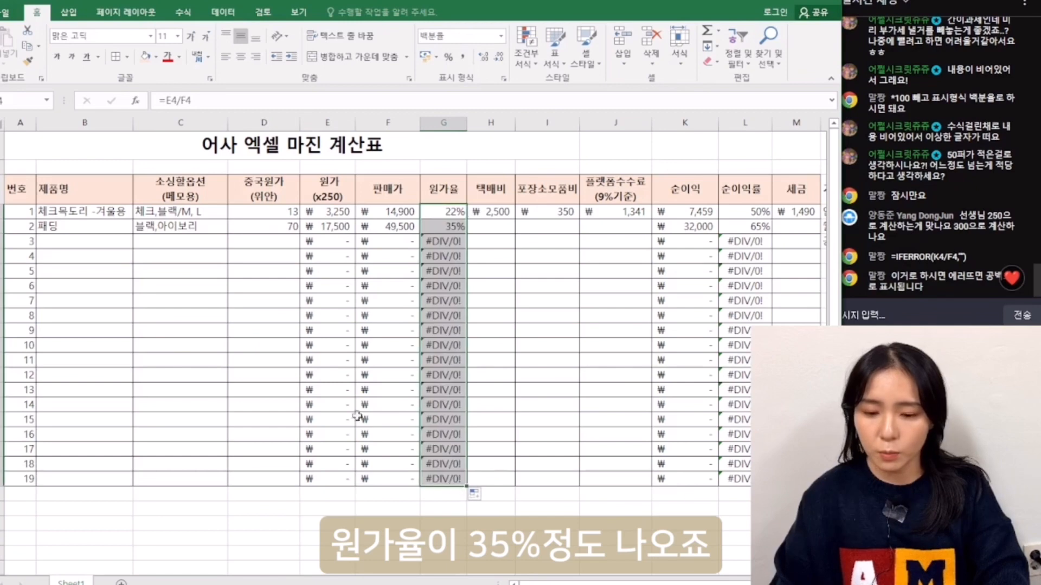
# Fill the 2,500 won shipping fee and the 350 won packaging supply cost from row 4 down to row 22
pyautogui.click(380, 226)
pyautogui.hscroll(1, 451, 258)
pyautogui.click(467, 213)
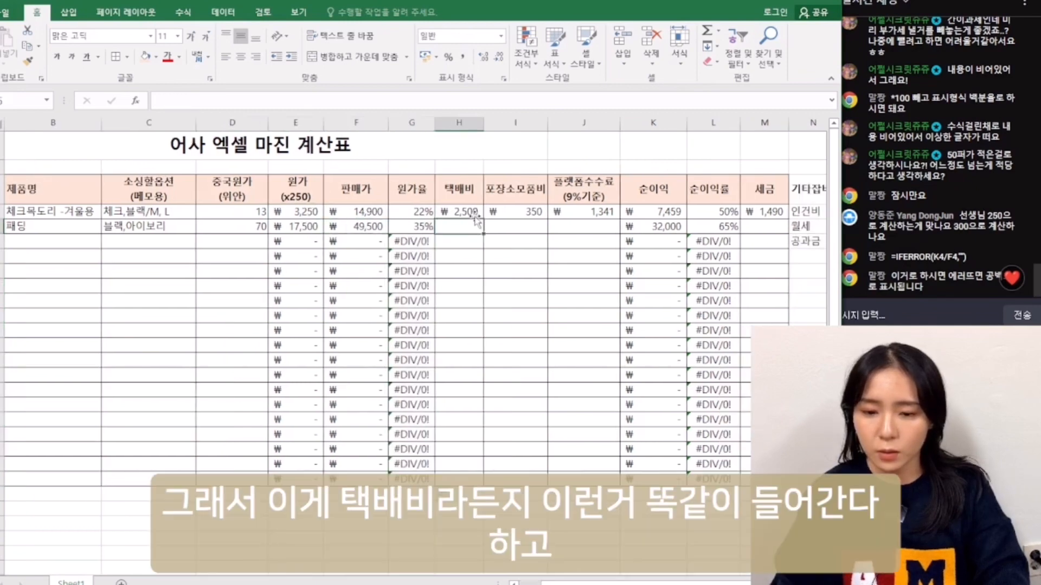
pyautogui.moveTo(486, 223); pyautogui.dragTo(484, 479)
pyautogui.click(515, 212)
pyautogui.moveTo(547, 218); pyautogui.dragTo(539, 479)
# Fill the 9% platform fee formula from J4 down to the last table row, J22
pyautogui.click(602, 214)
pyautogui.moveTo(618, 219); pyautogui.dragTo(599, 480)
pyautogui.click(599, 480)
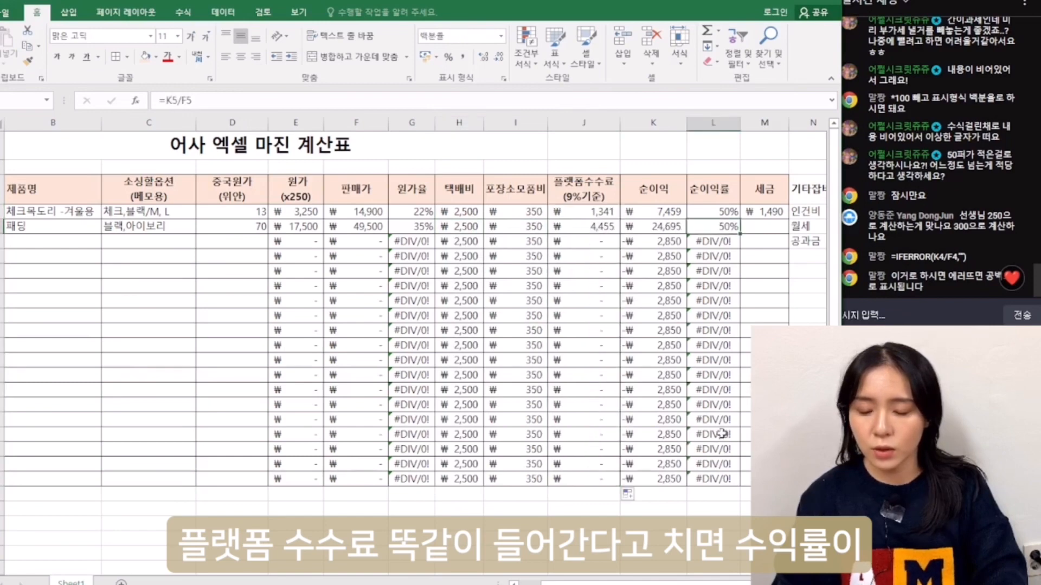
# Fill the tax formula from M4 down through the remaining table rows
pyautogui.click(771, 226)
pyautogui.click(764, 211)
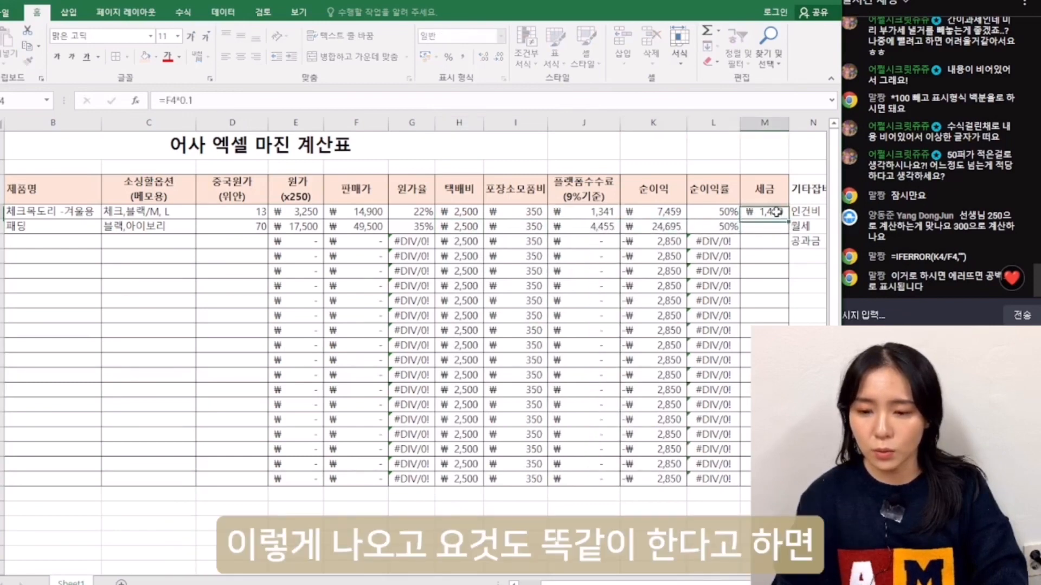
pyautogui.moveTo(788, 219); pyautogui.dragTo(765, 379)
pyautogui.moveTo(745, 478); pyautogui.dragTo(745, 478)
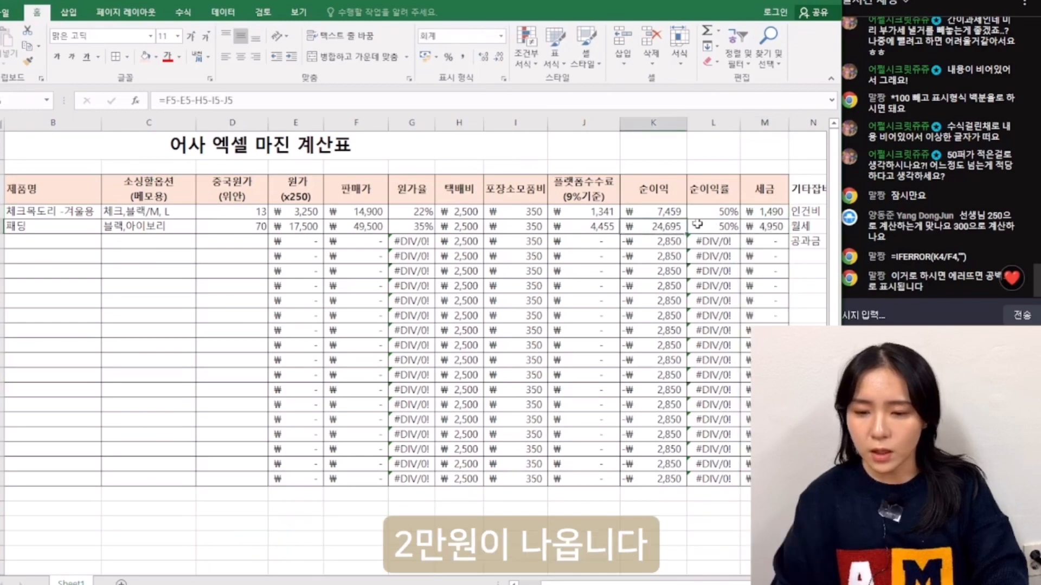
# Examine the 패딩 row's net profit, net profit rate and tax alongside the miscellaneous expenses column
pyautogui.click(663, 227)
pyautogui.click(708, 230)
pyautogui.click(765, 229)
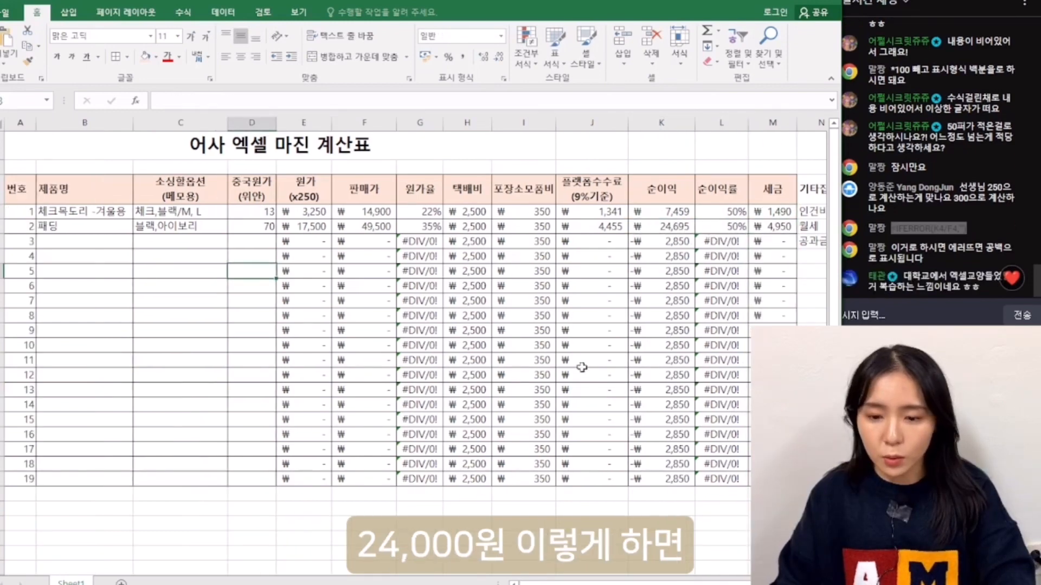
pyautogui.click(582, 362)
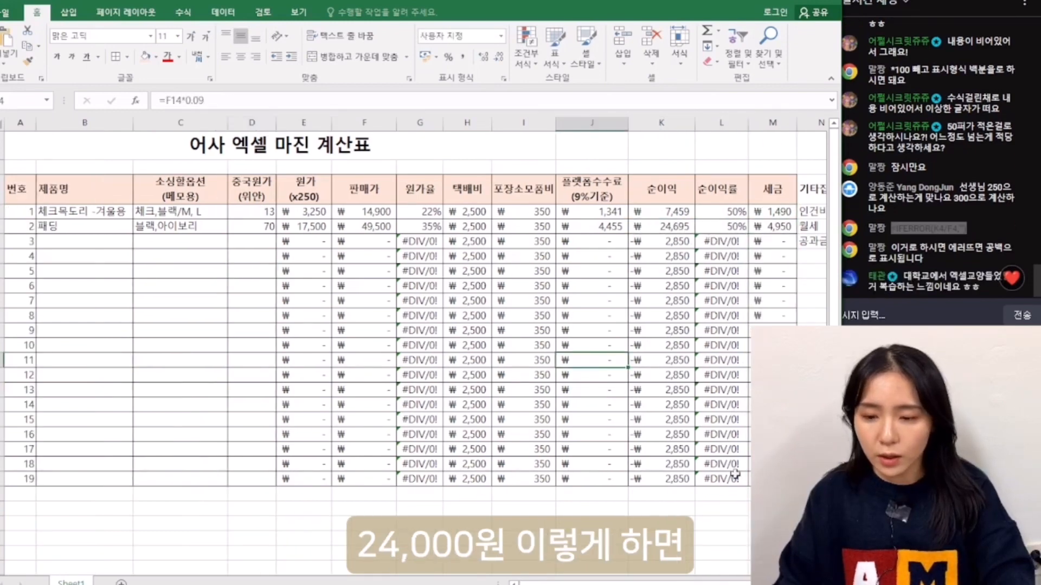
pyautogui.click(780, 259)
pyautogui.moveTo(727, 584); pyautogui.dragTo(748, 584)
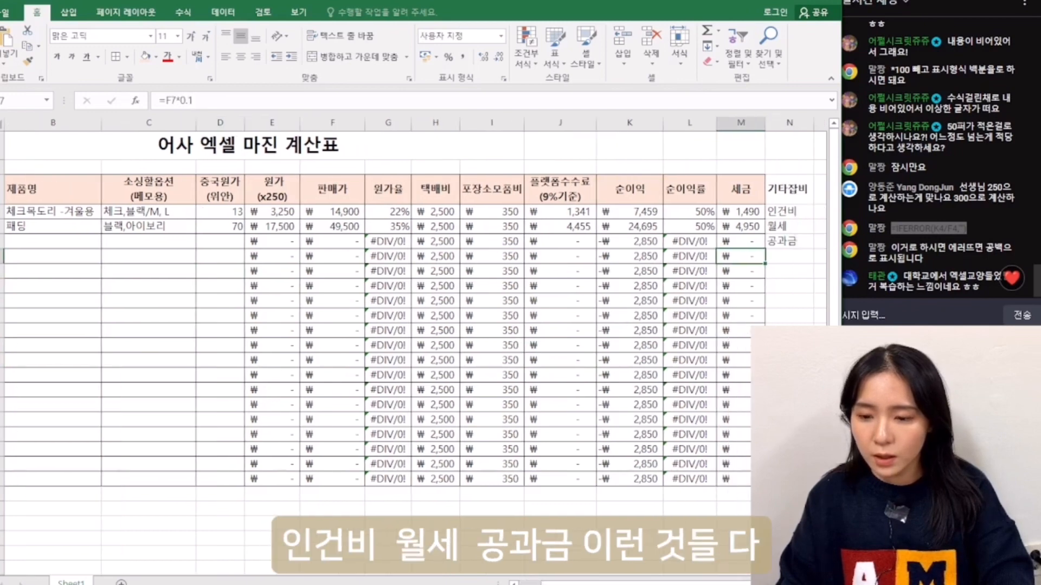
pyautogui.click(819, 257)
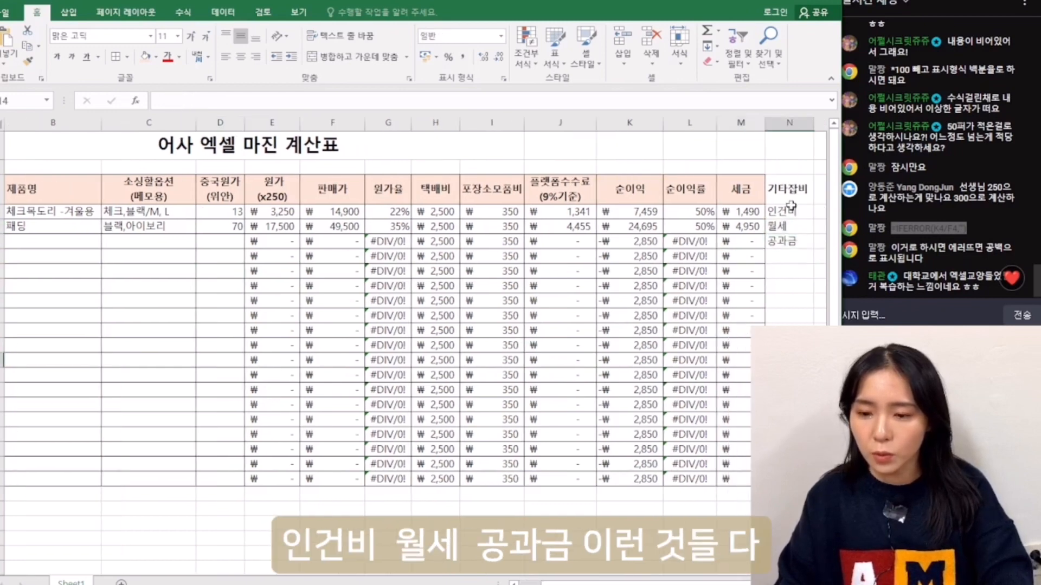
# Put an asterisk before each miscellaneous expense item in column N: 인건비, 월세 and 공과금
pyautogui.moveTo(789, 188); pyautogui.dragTo(791, 246)
pyautogui.click(773, 213)
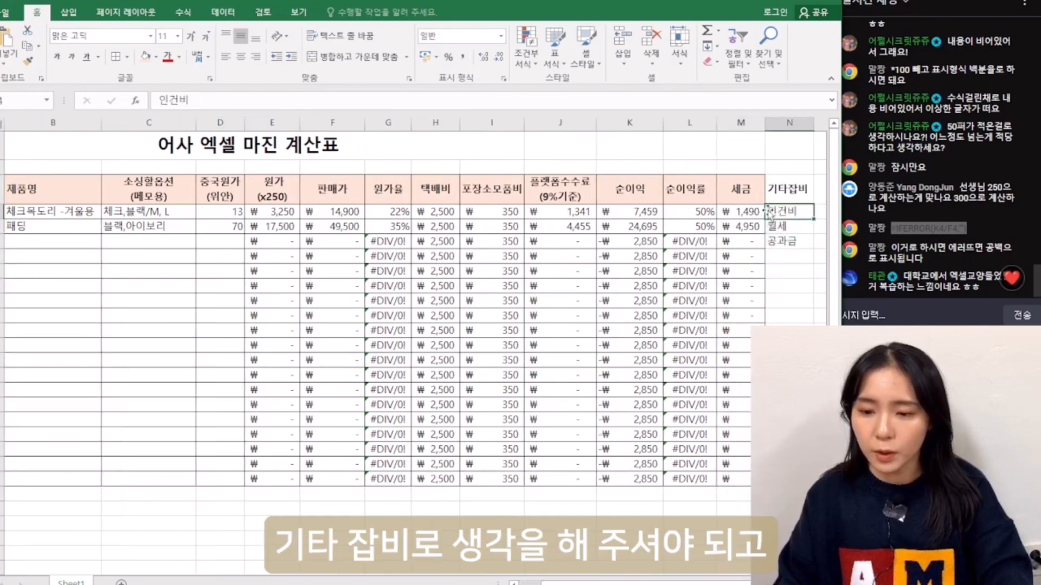
pyautogui.press('F2')
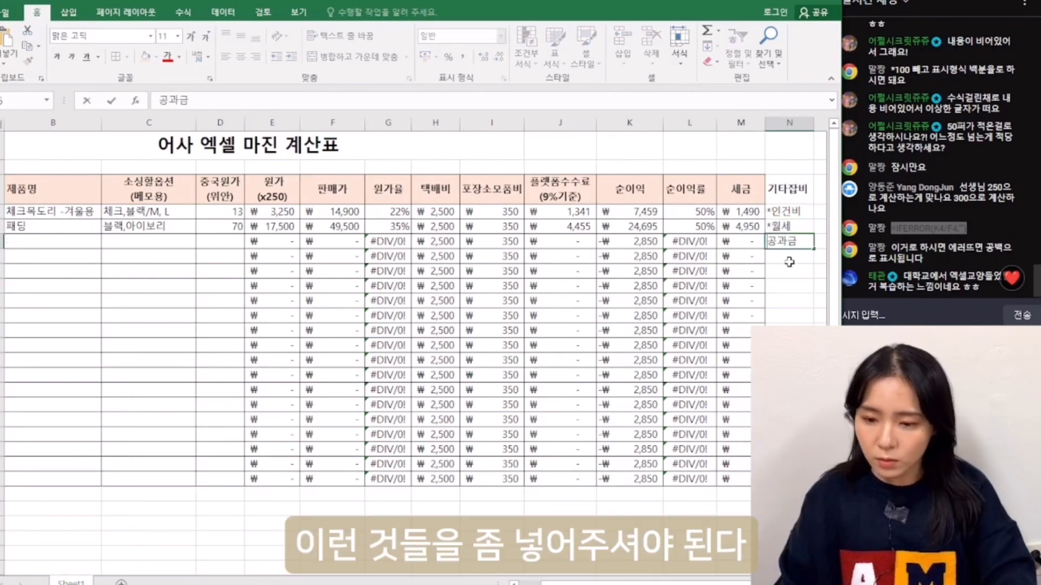
pyautogui.write('**')
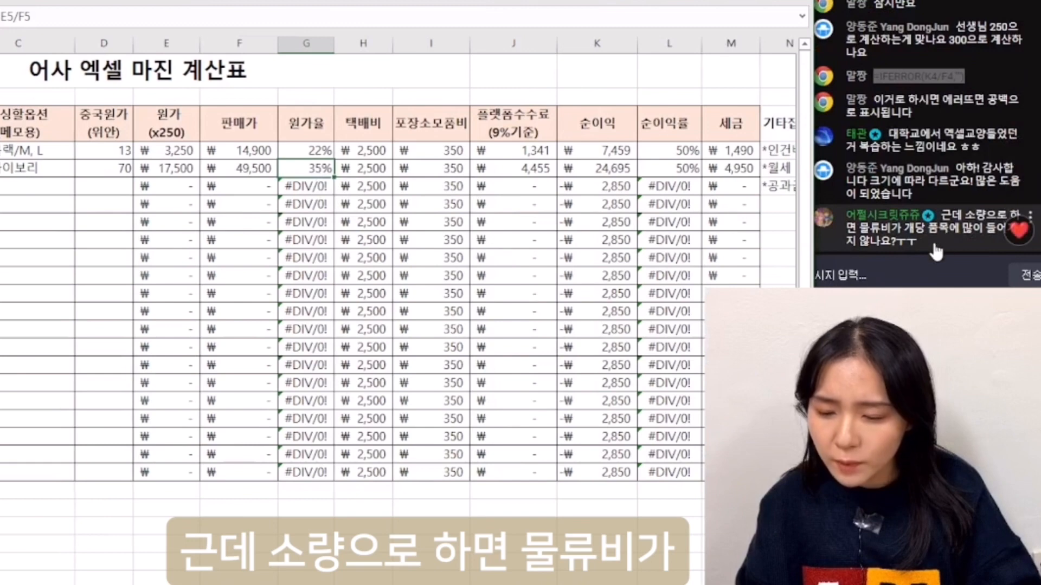
# Review the 패딩 row from product name through costs and fees to net profit rate, and the miscellaneous expense items
pyautogui.moveTo(1028, 243)
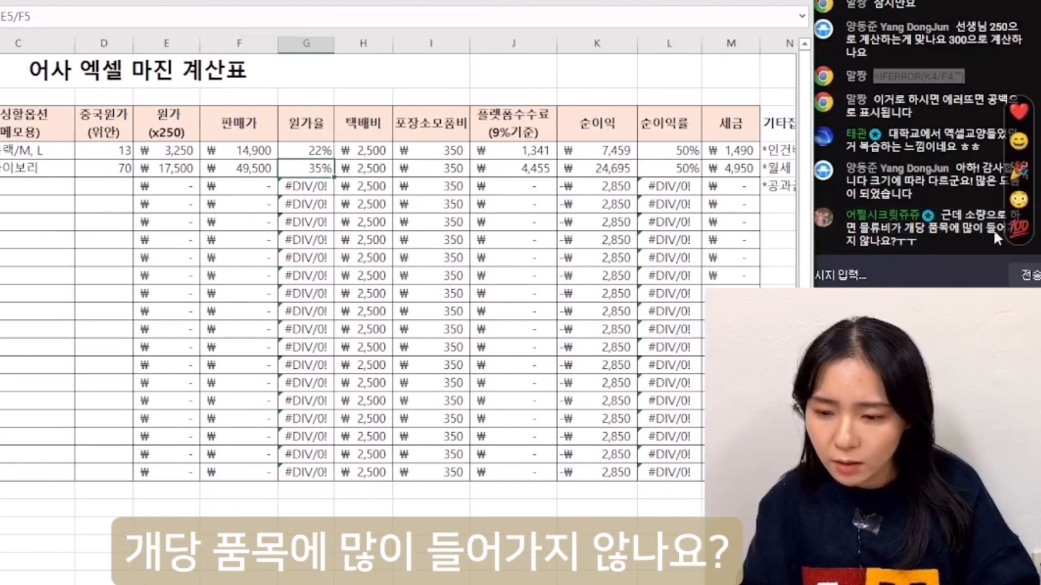
pyautogui.click(568, 525)
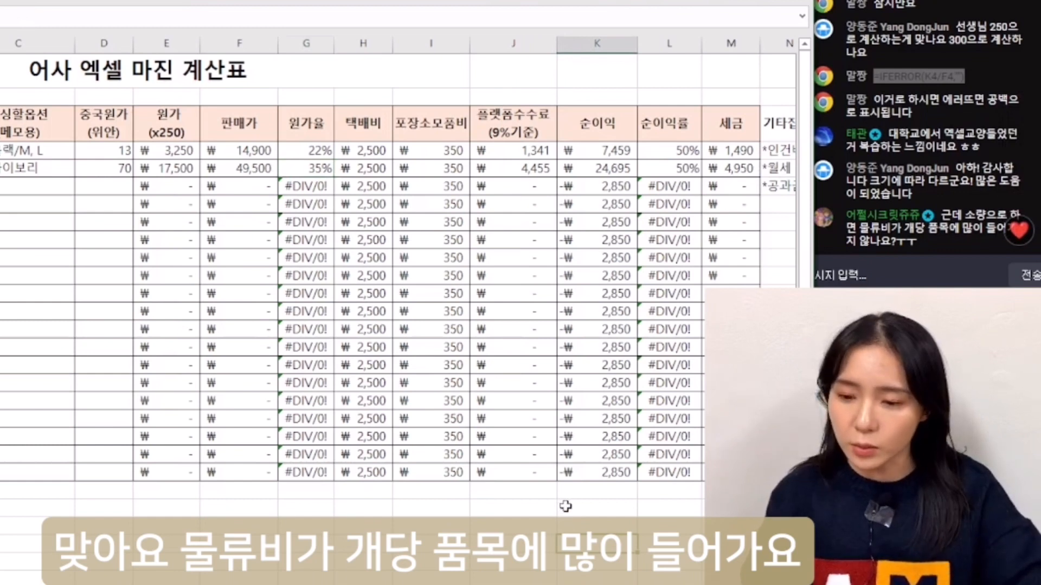
pyautogui.click(64, 239)
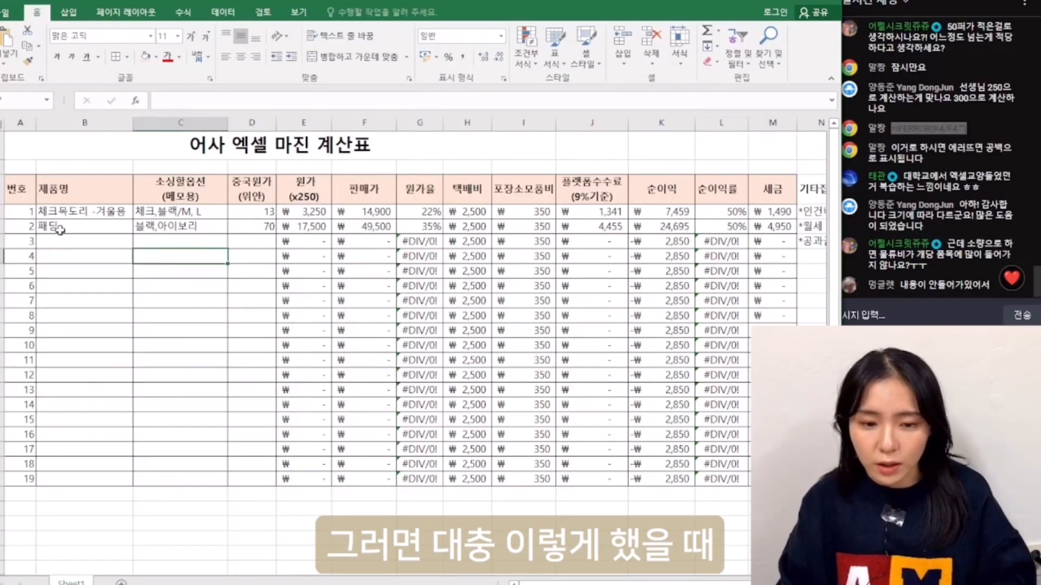
pyautogui.click(60, 230)
pyautogui.click(186, 231)
pyautogui.click(253, 231)
pyautogui.click(303, 232)
pyautogui.click(366, 232)
pyautogui.click(423, 231)
pyautogui.click(372, 228)
pyautogui.click(424, 224)
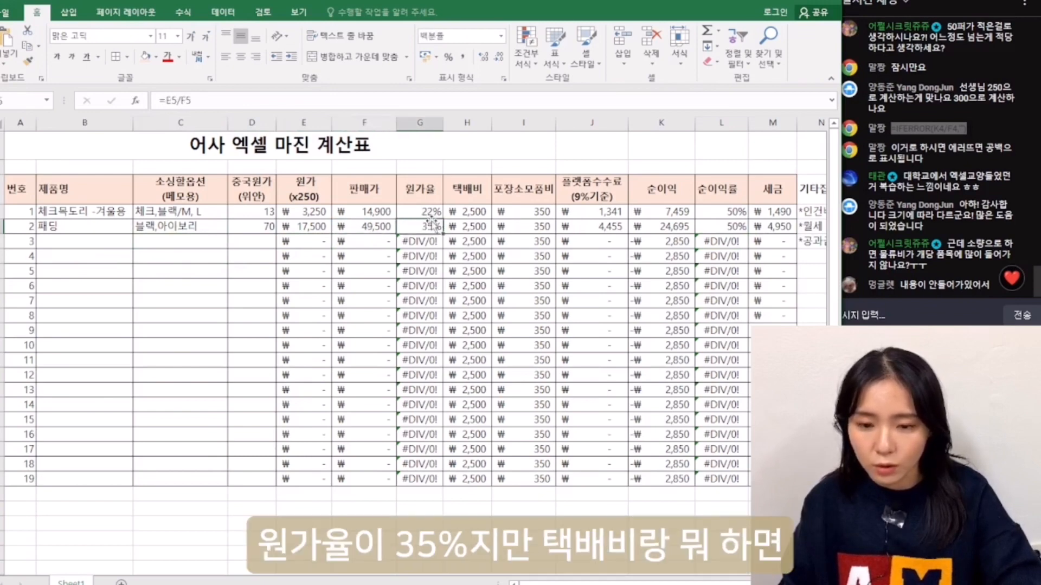
pyautogui.click(477, 227)
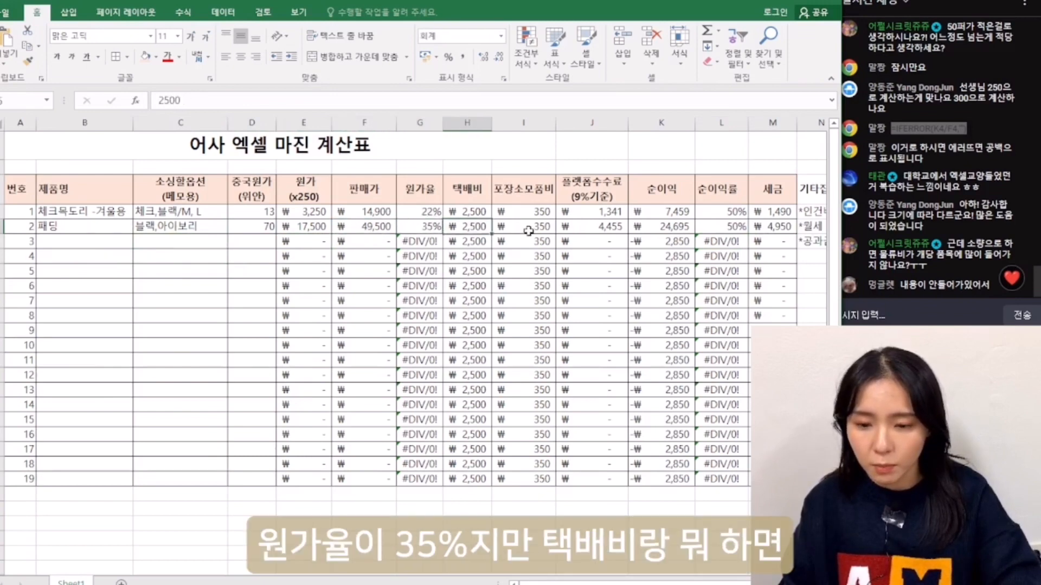
pyautogui.click(528, 230)
pyautogui.click(606, 232)
pyautogui.click(665, 231)
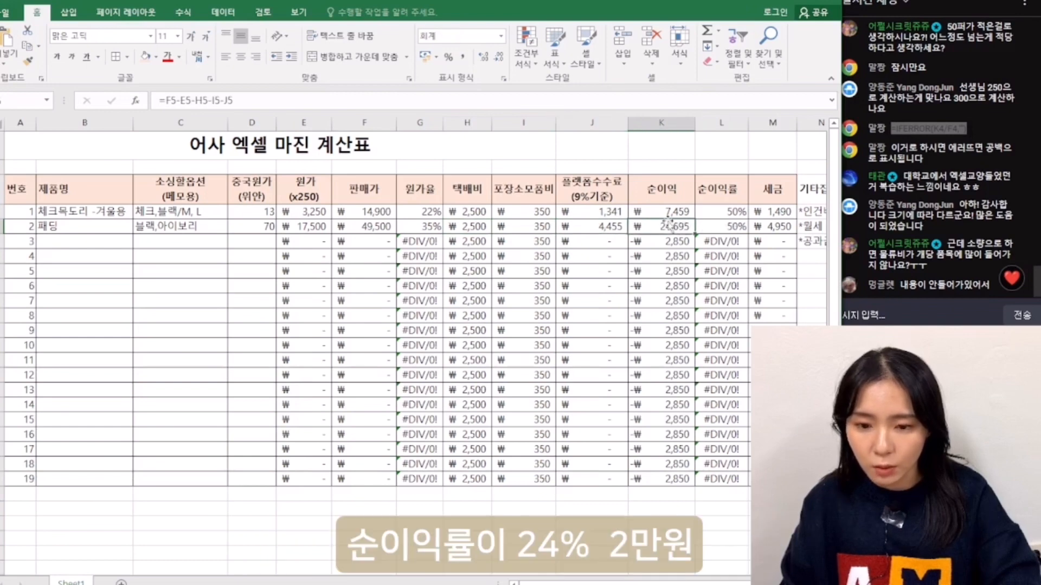
pyautogui.click(726, 226)
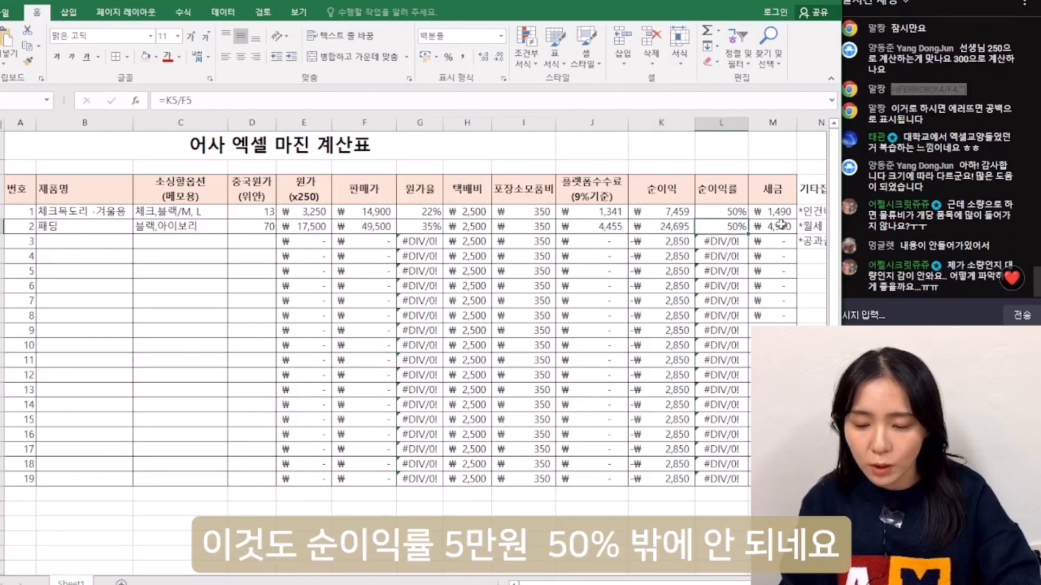
pyautogui.moveTo(808, 212); pyautogui.dragTo(792, 322)
pyautogui.click(776, 313)
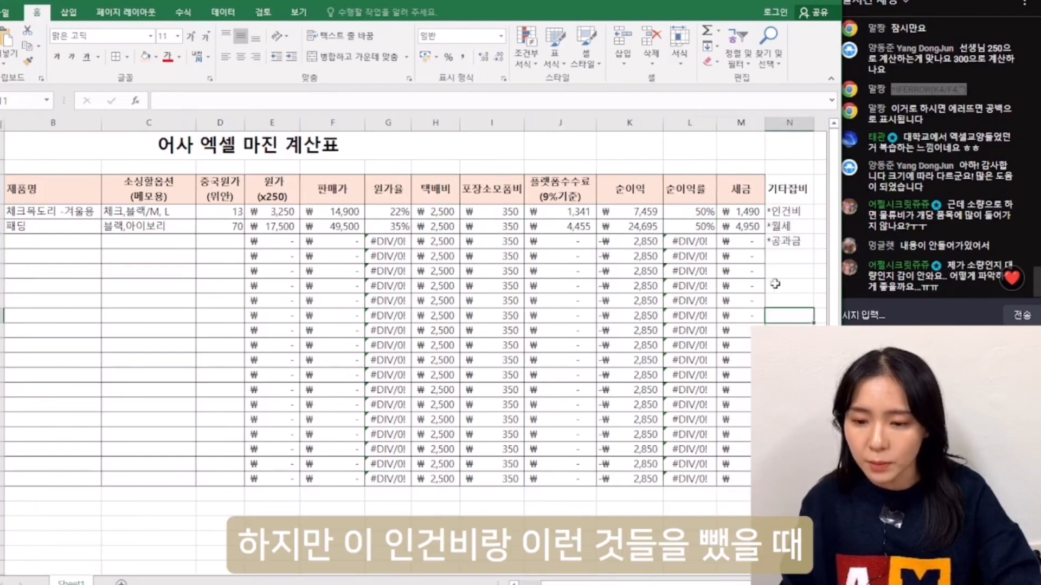
# Compare the net profit rates of both products and check the 패딩 row's won cost against its selling price
pyautogui.click(697, 227)
pyautogui.click(700, 213)
pyautogui.click(701, 226)
pyautogui.click(698, 213)
pyautogui.click(610, 165)
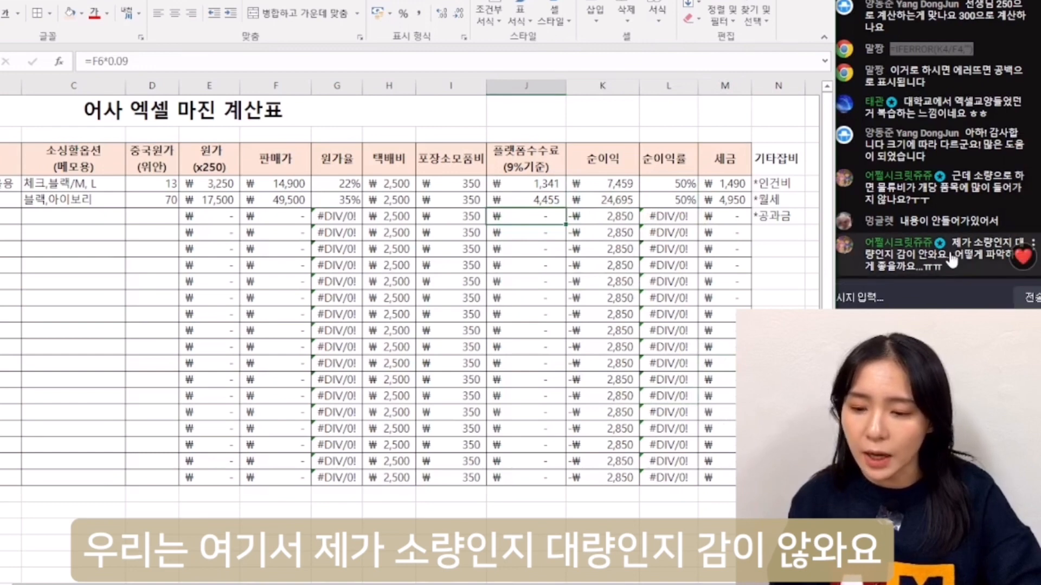
pyautogui.click(156, 413)
pyautogui.click(151, 459)
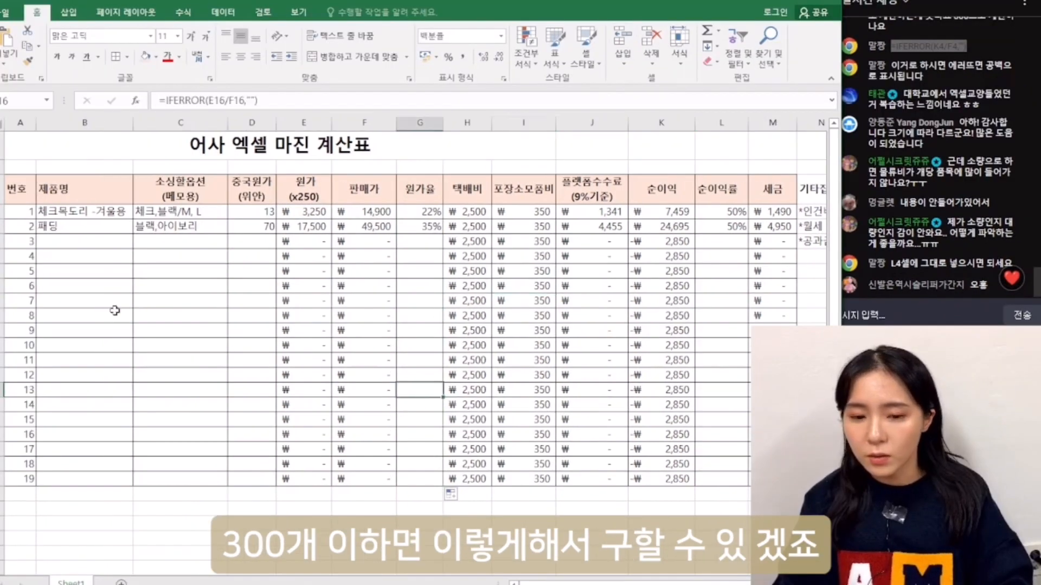
pyautogui.click(382, 282)
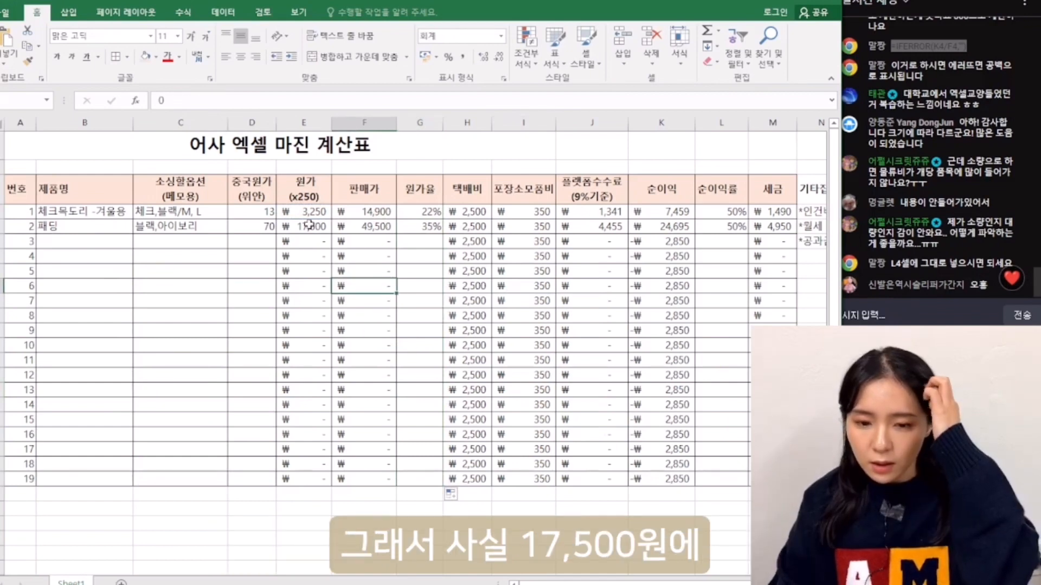
pyautogui.click(309, 225)
pyautogui.click(371, 227)
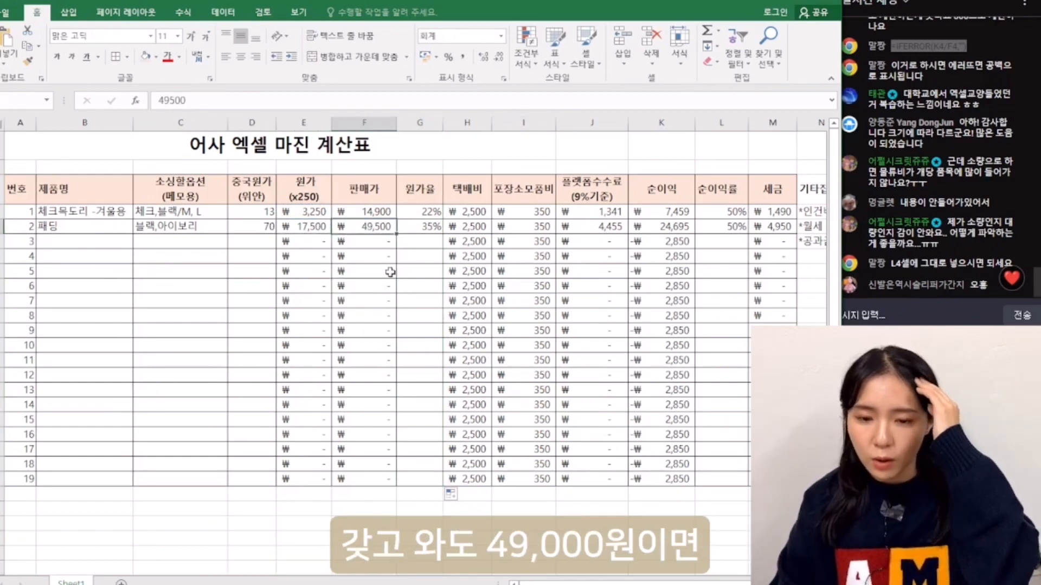
# Set the 패딩 row's Chinese cost to 65 yuan
pyautogui.hscroll(1, 412, 325)
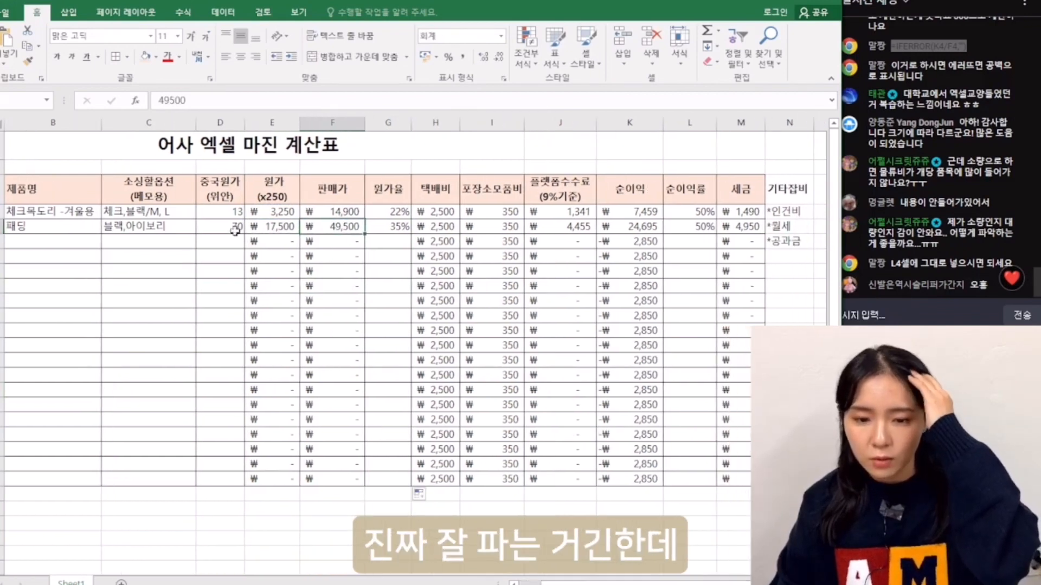
pyautogui.click(238, 226)
pyautogui.write('65')
pyautogui.press('Return')
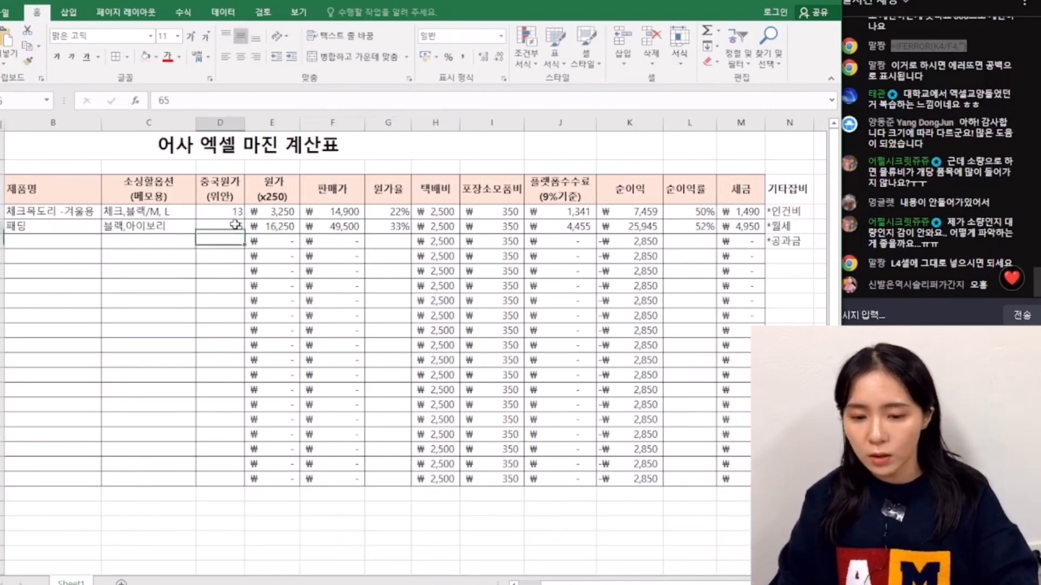
# Change the 패딩 row's won cost formula in E5 to =D5*300
pyautogui.press('Up')
pyautogui.press('Right')
pyautogui.moveTo(204, 96); pyautogui.dragTo(191, 97)
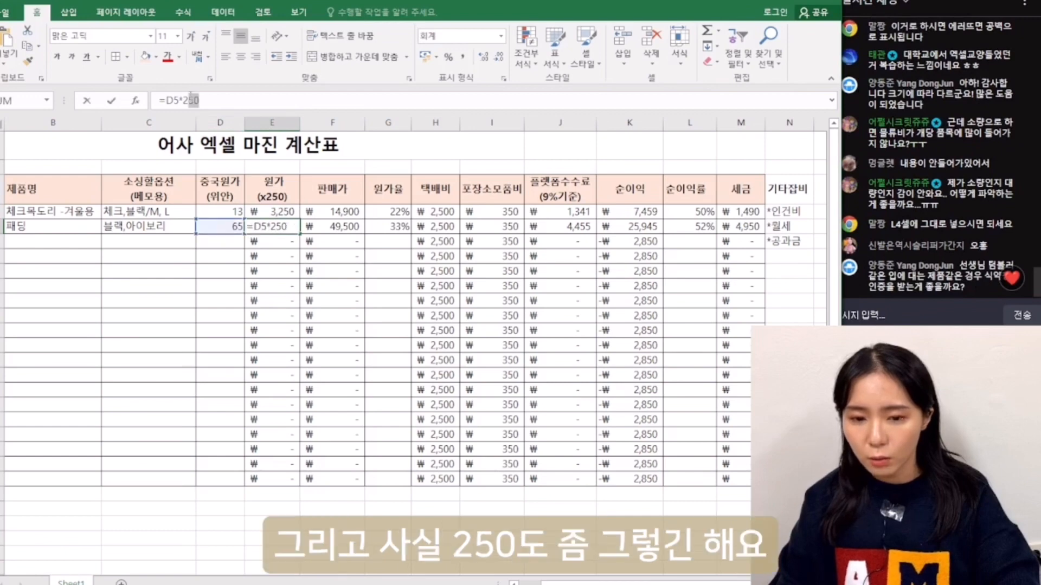
pyautogui.write('300')
pyautogui.press('Return')
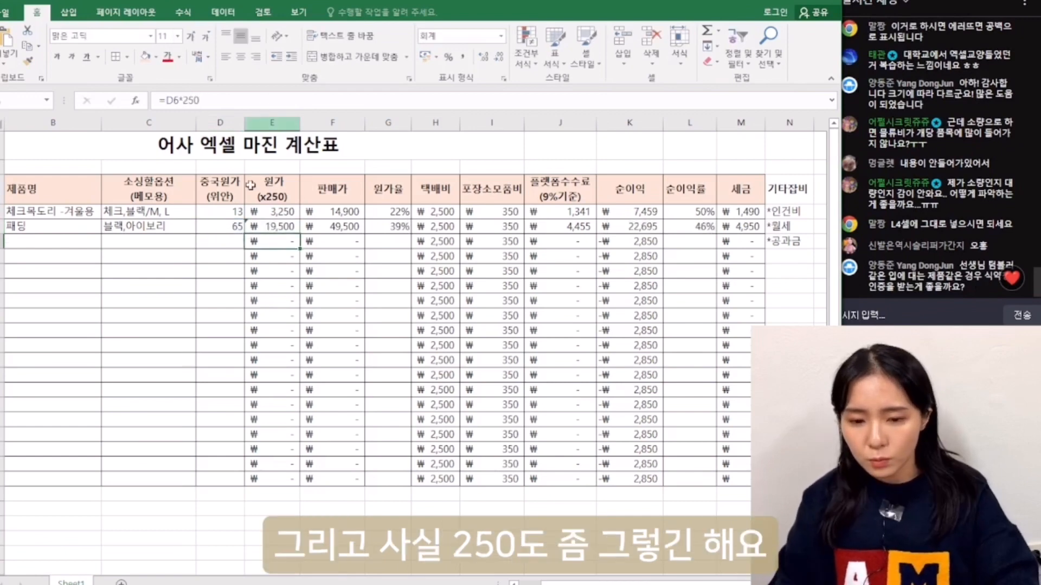
# Set the 패딩 row's Chinese cost to 58 yuan
pyautogui.click(265, 228)
pyautogui.click(228, 230)
pyautogui.click(270, 227)
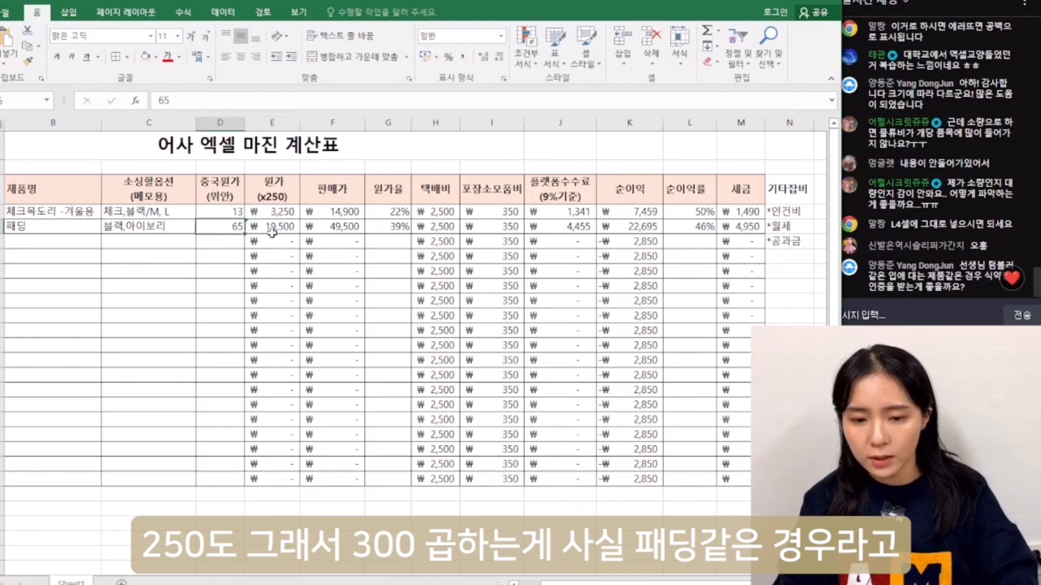
pyautogui.click(63, 229)
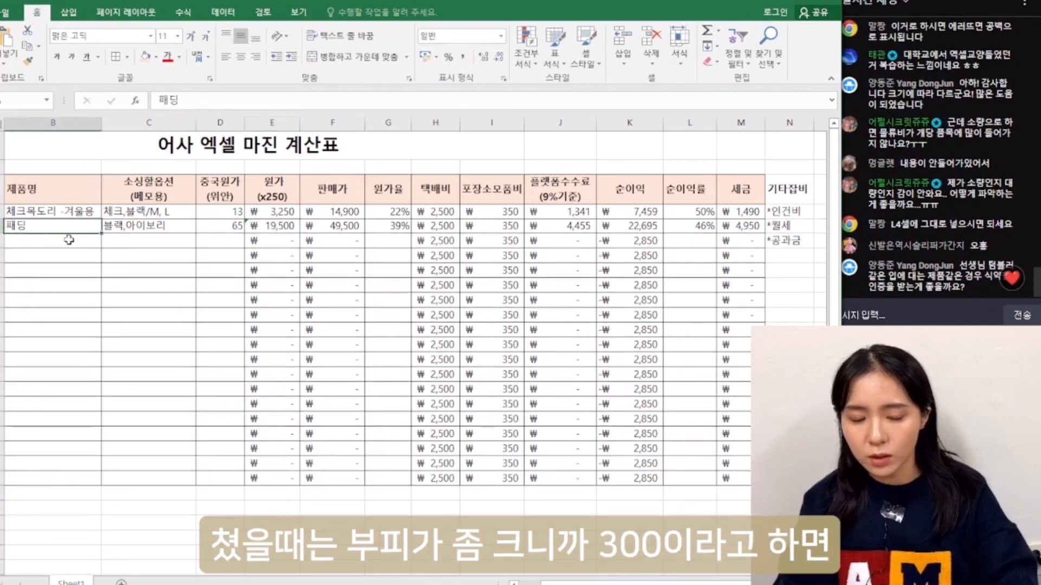
pyautogui.click(271, 225)
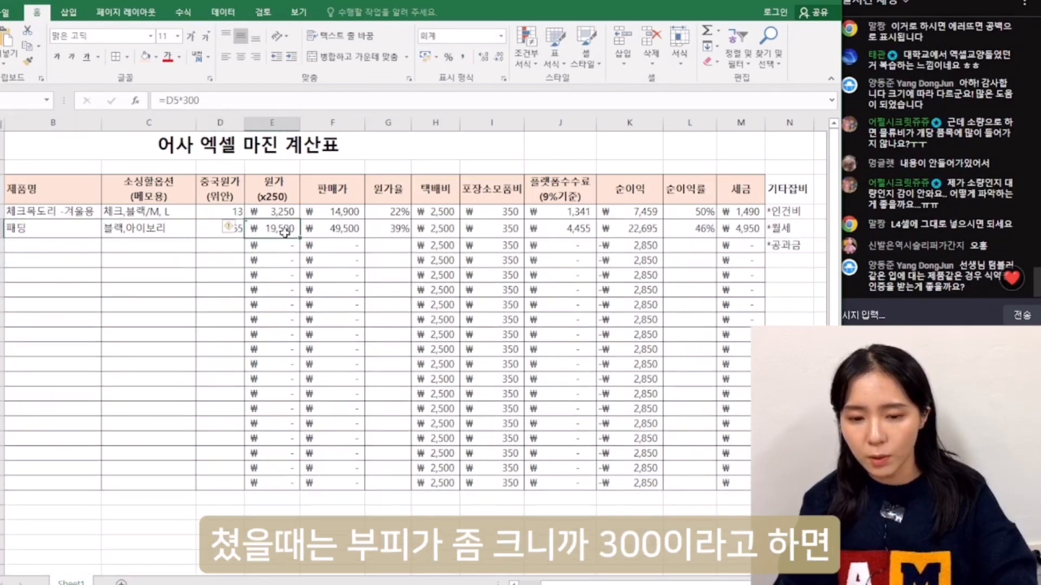
pyautogui.click(208, 229)
pyautogui.write('58')
pyautogui.press('Return')
# Examine the 패딩 row's selling price, cost rate, net profit and net profit rate, and look over the whole table
pyautogui.click(322, 233)
pyautogui.click(391, 233)
pyautogui.click(709, 235)
pyautogui.moveTo(731, 336); pyautogui.dragTo(745, 351)
pyautogui.click(685, 233)
pyautogui.click(621, 234)
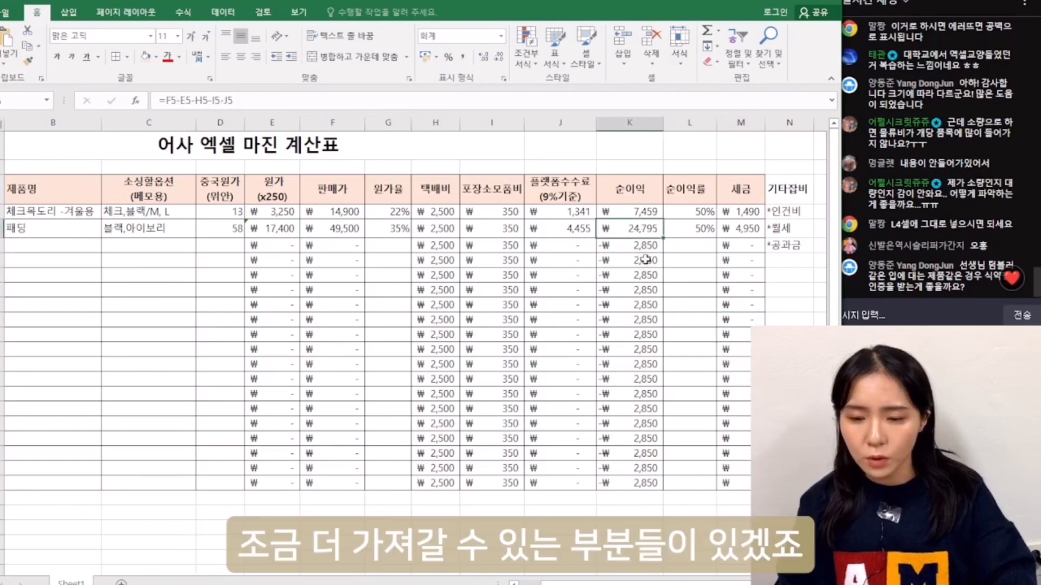
pyautogui.click(393, 232)
pyautogui.click(498, 237)
pyautogui.click(396, 243)
pyautogui.click(338, 241)
pyautogui.click(494, 245)
pyautogui.click(370, 335)
pyautogui.moveTo(53, 190); pyautogui.dragTo(446, 321)
pyautogui.click(392, 484)
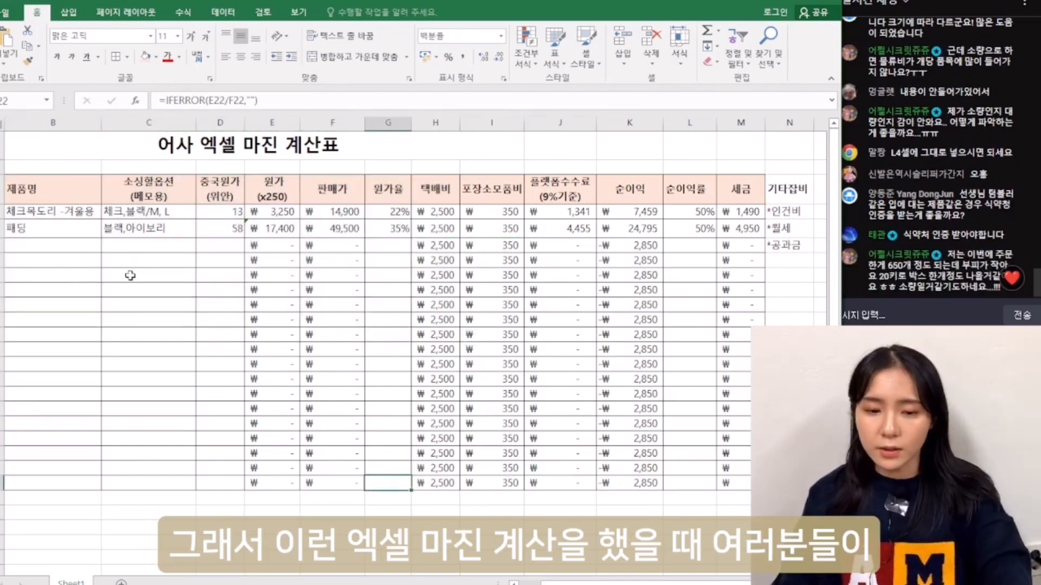
pyautogui.click(106, 277)
pyautogui.click(121, 367)
pyautogui.moveTo(53, 191)
pyautogui.mouseDown()
pyautogui.moveTo(746, 472)
pyautogui.moveTo(98, 190)
pyautogui.moveTo(111, 164)
pyautogui.mouseUp()
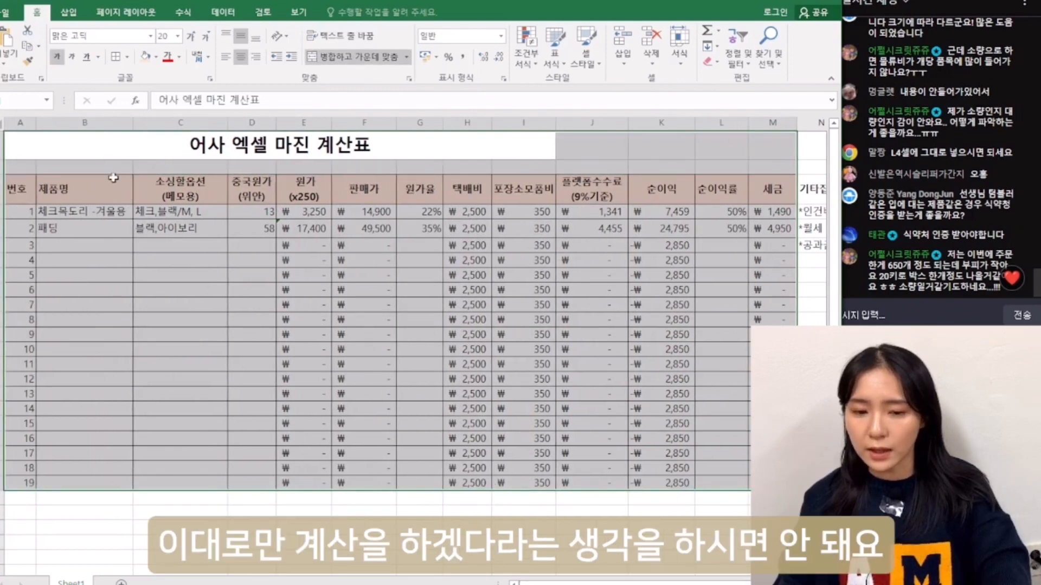
# Narrow the 번호 column A slightly
pyautogui.click(171, 260)
pyautogui.click(38, 134)
pyautogui.moveTo(36, 123); pyautogui.dragTo(29, 123)
pyautogui.click(43, 260)
# Merge and centre the title 어사 엑셀 마진 계산표 across the full table width, A1 to M1
pyautogui.click(48, 151)
pyautogui.moveTo(740, 146); pyautogui.dragTo(468, 143)
pyautogui.click(356, 56)
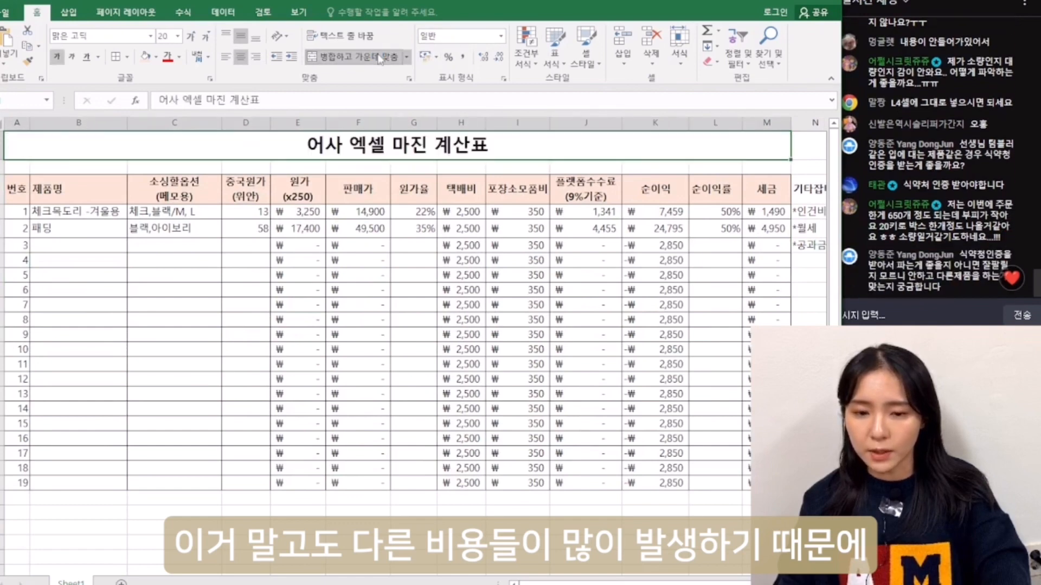
pyautogui.click(518, 335)
pyautogui.click(419, 144)
# Examine how the 패딩 row's cost rate, shipping fee and tax relate to its net profit rate
pyautogui.click(650, 376)
pyautogui.moveTo(301, 230); pyautogui.dragTo(446, 212)
pyautogui.click(423, 232)
pyautogui.click(424, 319)
pyautogui.click(417, 231)
pyautogui.click(303, 228)
pyautogui.click(454, 229)
pyautogui.click(754, 233)
pyautogui.click(708, 235)
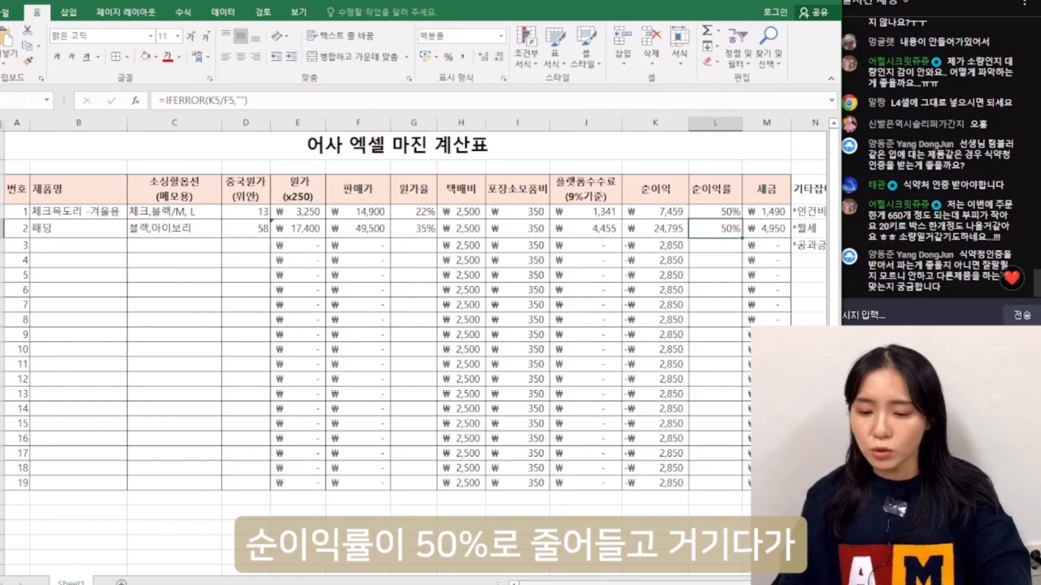
# Examine how the 세금 and 기타잡비 columns affect the net profit rates of the example products
pyautogui.moveTo(650, 583); pyautogui.dragTo(672, 583)
pyautogui.click(755, 227)
pyautogui.moveTo(794, 185); pyautogui.dragTo(795, 292)
pyautogui.click(790, 438)
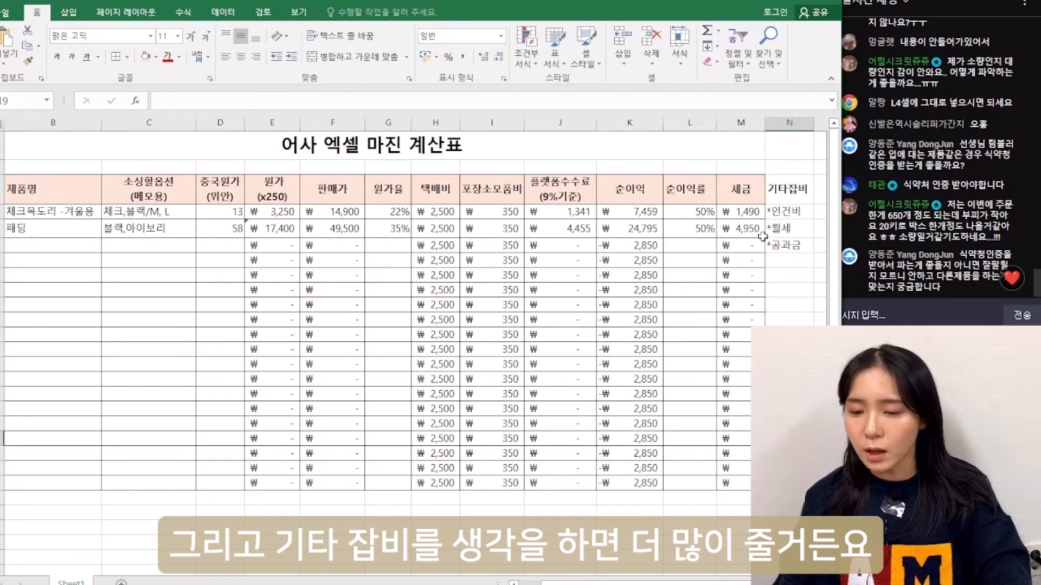
pyautogui.moveTo(779, 185); pyautogui.dragTo(128, 260)
pyautogui.click(332, 424)
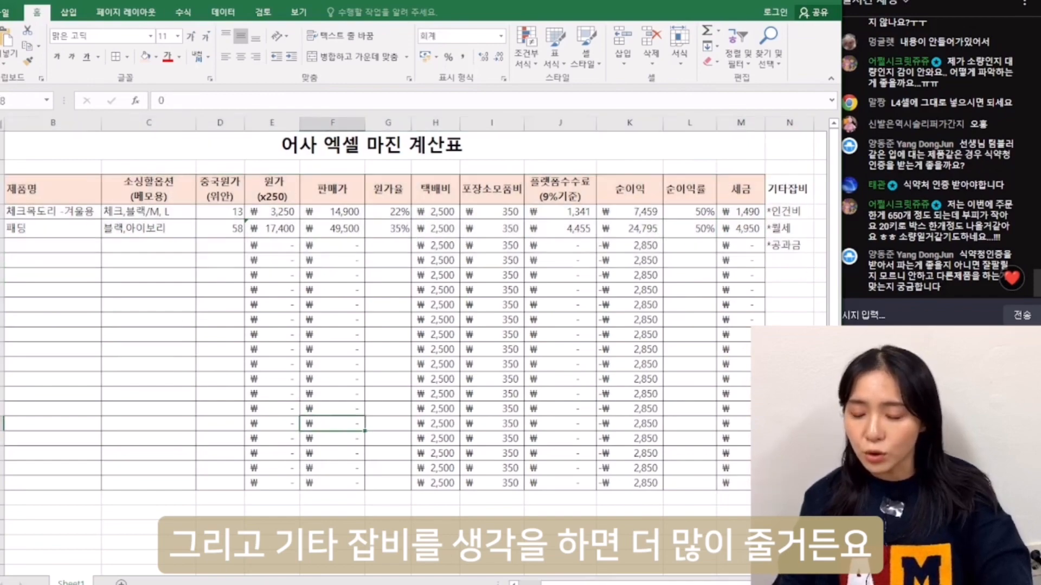
pyautogui.click(756, 424)
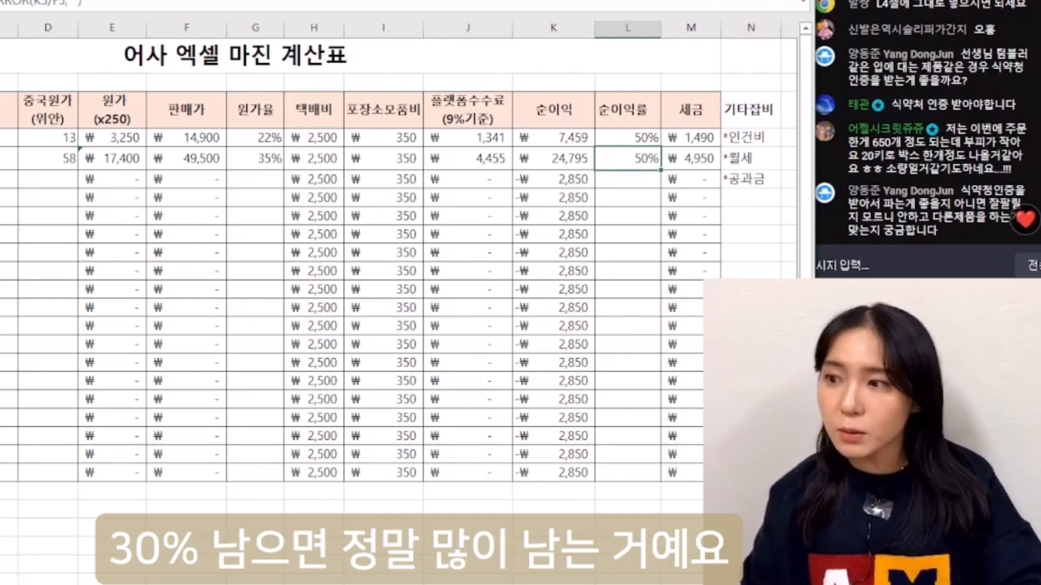
pyautogui.click(694, 185)
pyautogui.click(645, 275)
pyautogui.click(651, 290)
pyautogui.click(654, 363)
pyautogui.click(655, 233)
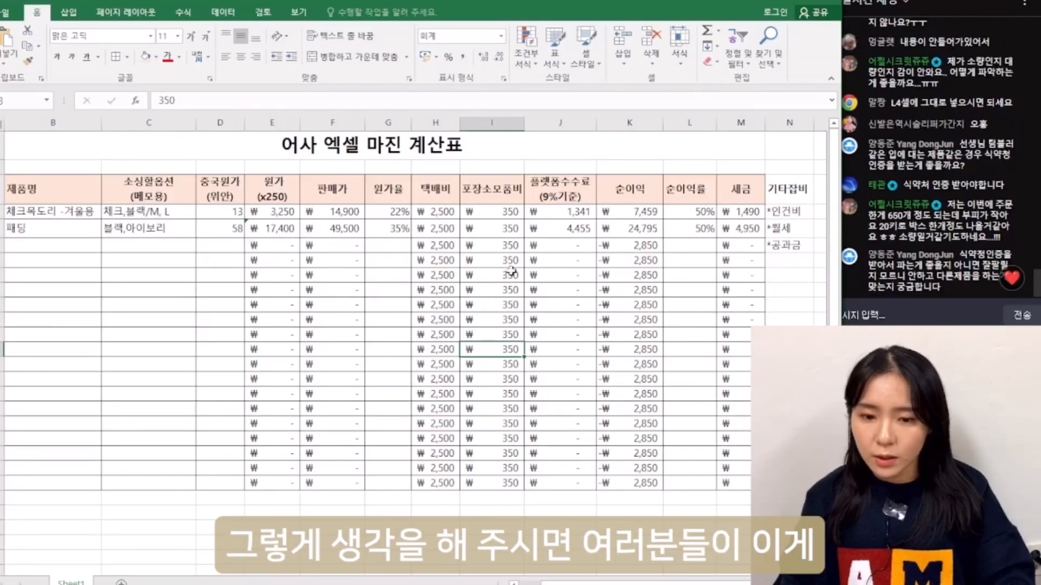
# Set the 패딩 row's 포장소모품비 to 500 won
pyautogui.click(512, 320)
pyautogui.click(496, 335)
pyautogui.click(399, 320)
pyautogui.click(467, 453)
pyautogui.click(395, 485)
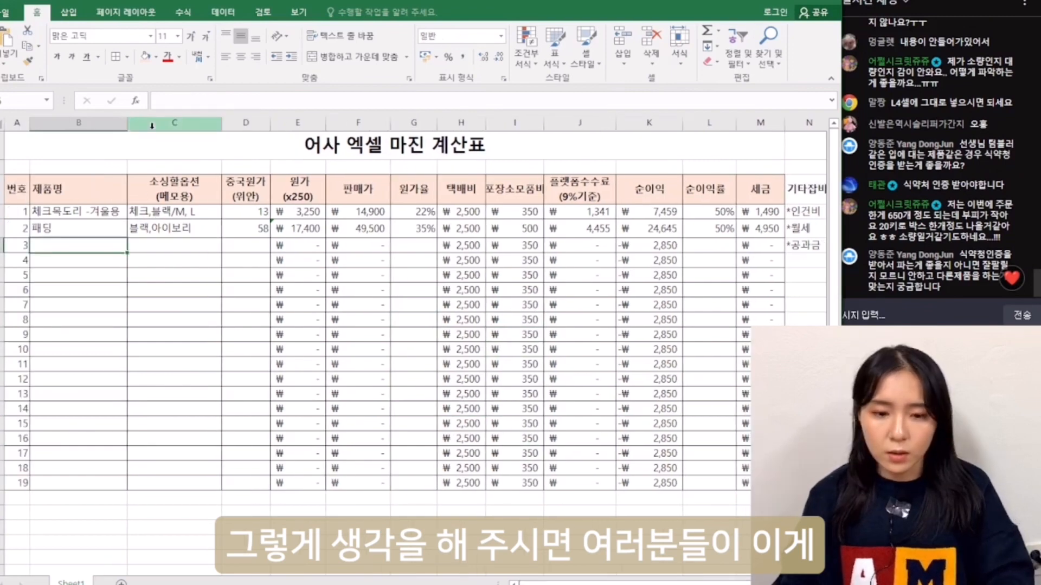
# Insert a copy of the 제품명 column beside it, retitle it 링크 and clear the copied product names
pyautogui.click(94, 126)
pyautogui.hotkey('ctrl', 'c')
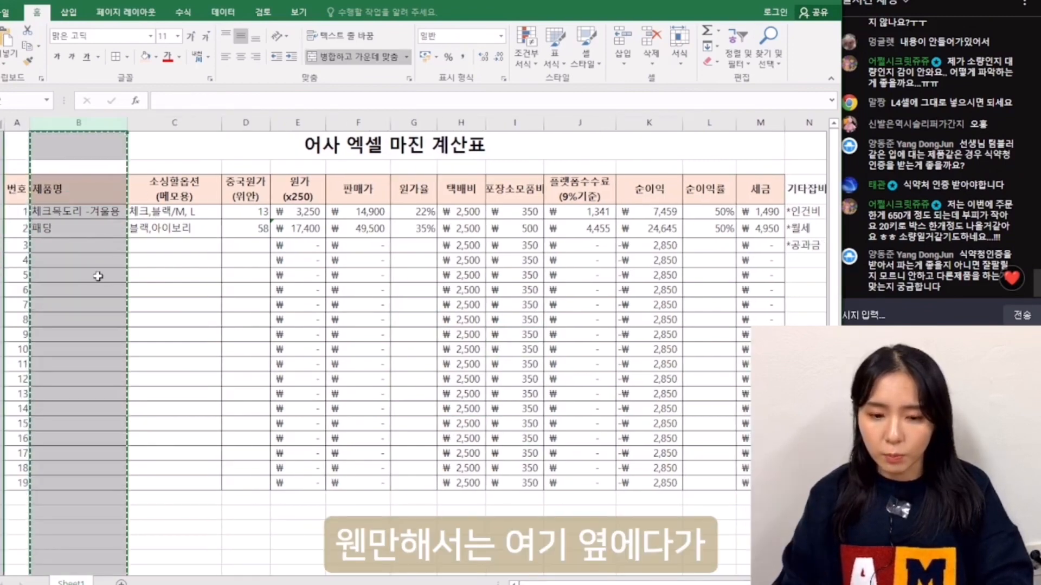
pyautogui.press('Delete')
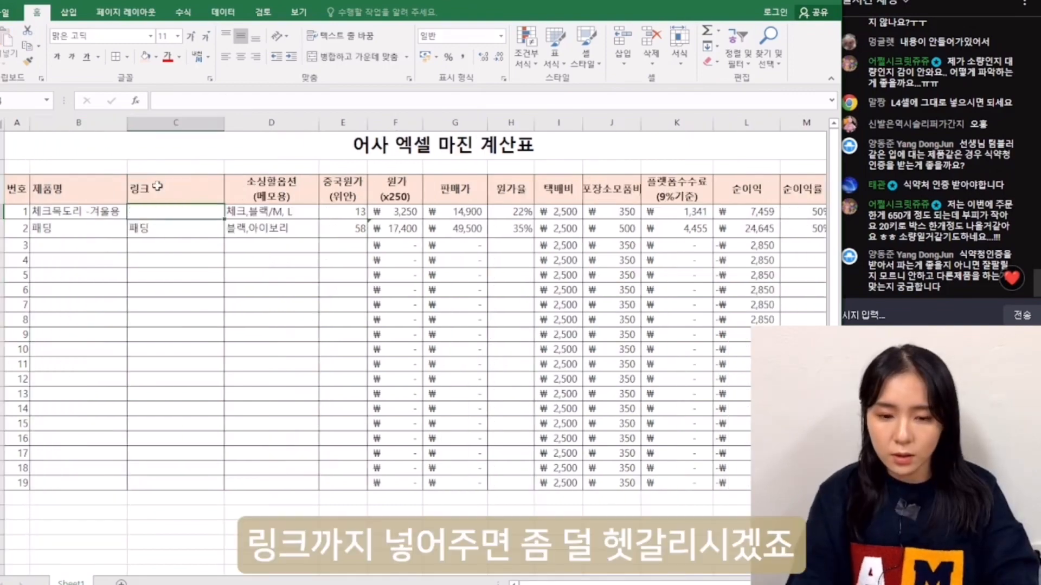
pyautogui.write(']')
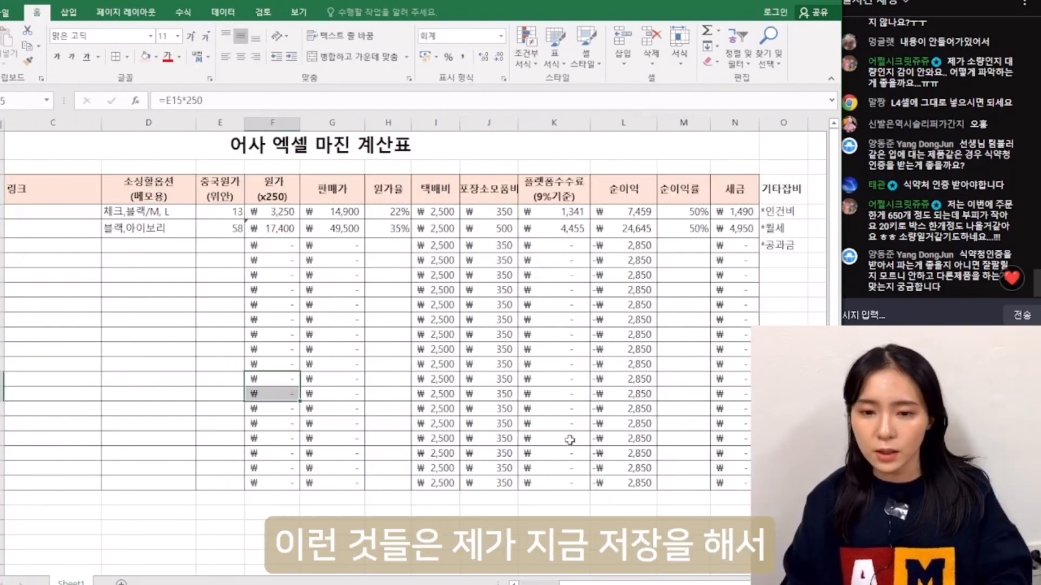
# Look over the extended table from the 제품명 and 링크 columns through to 기타잡비
pyautogui.moveTo(618, 582); pyautogui.dragTo(576, 582)
pyautogui.click(202, 232)
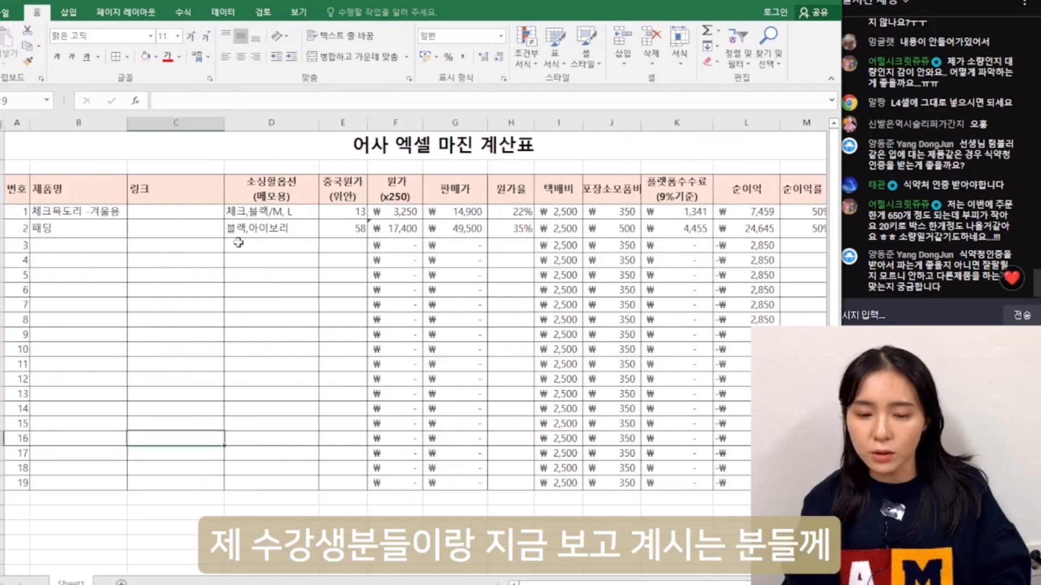
pyautogui.click(276, 261)
pyautogui.click(352, 434)
pyautogui.hscroll(3, 656, 488)
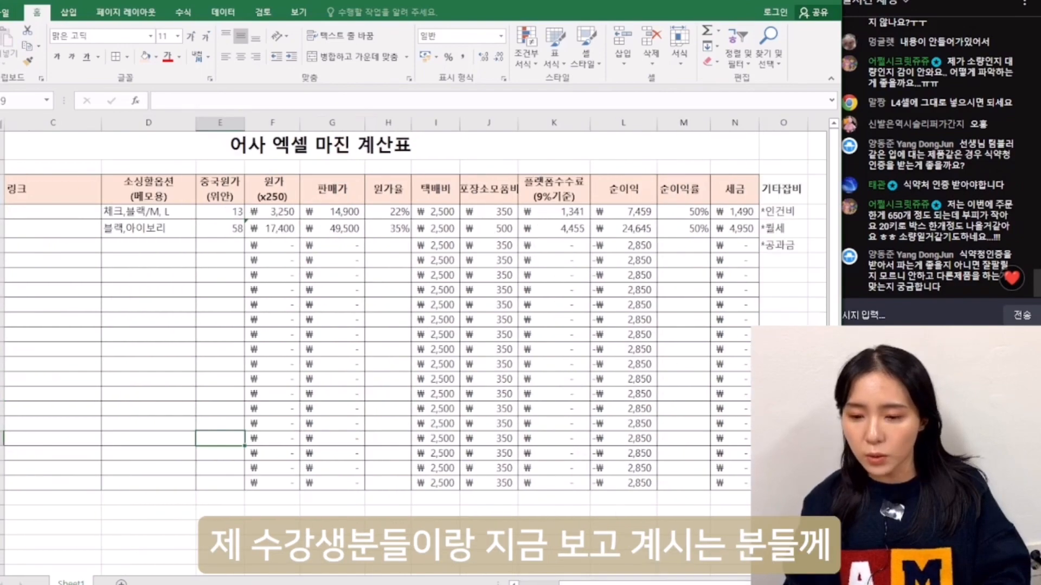
pyautogui.click(705, 424)
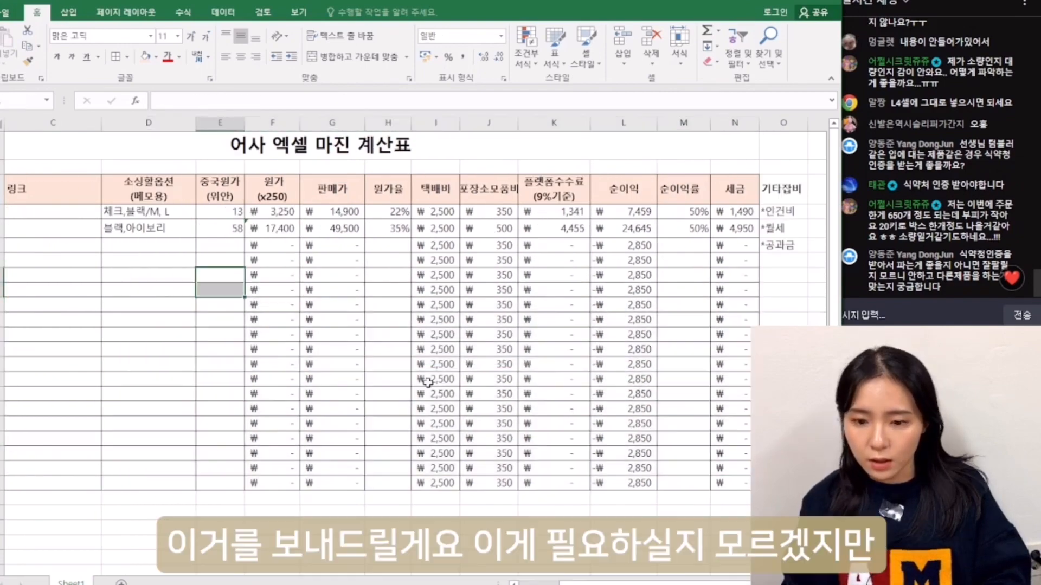
pyautogui.scroll(-3, 632, 430)
pyautogui.scroll(3, 632, 430)
pyautogui.moveTo(726, 483); pyautogui.dragTo(221, 320)
pyautogui.click(292, 470)
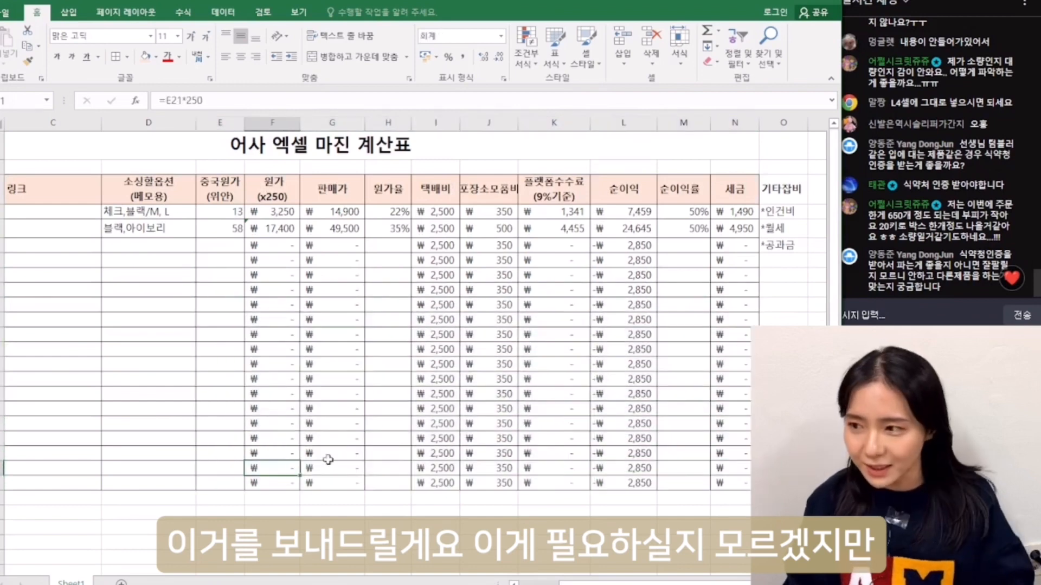
pyautogui.hscroll(-3, 325, 336)
pyautogui.click(342, 423)
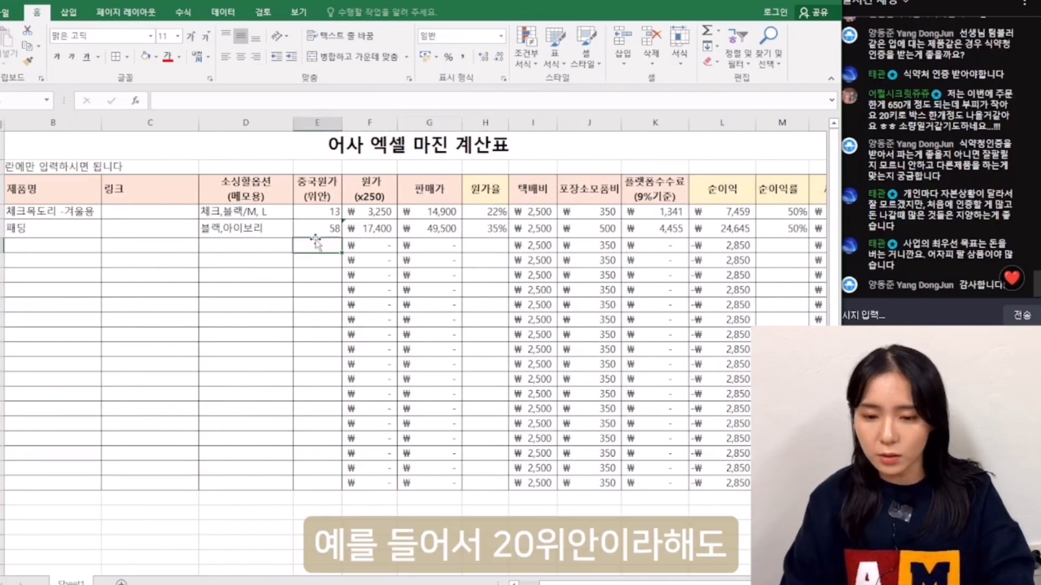
# Enter 20 yuan as the 중국원가 of the third product row
pyautogui.write('20')
pyautogui.press('Return')
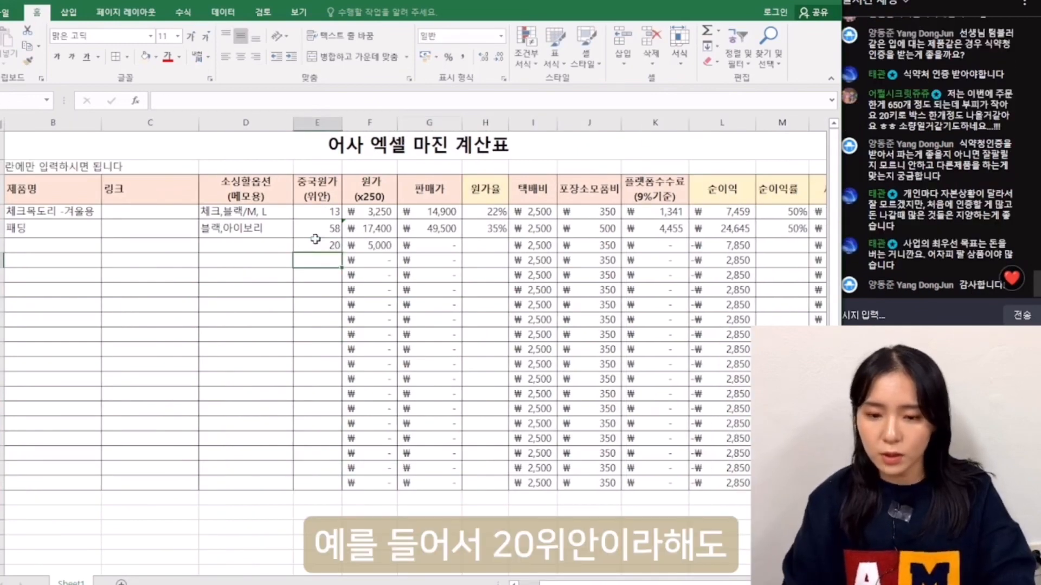
pyautogui.click(437, 242)
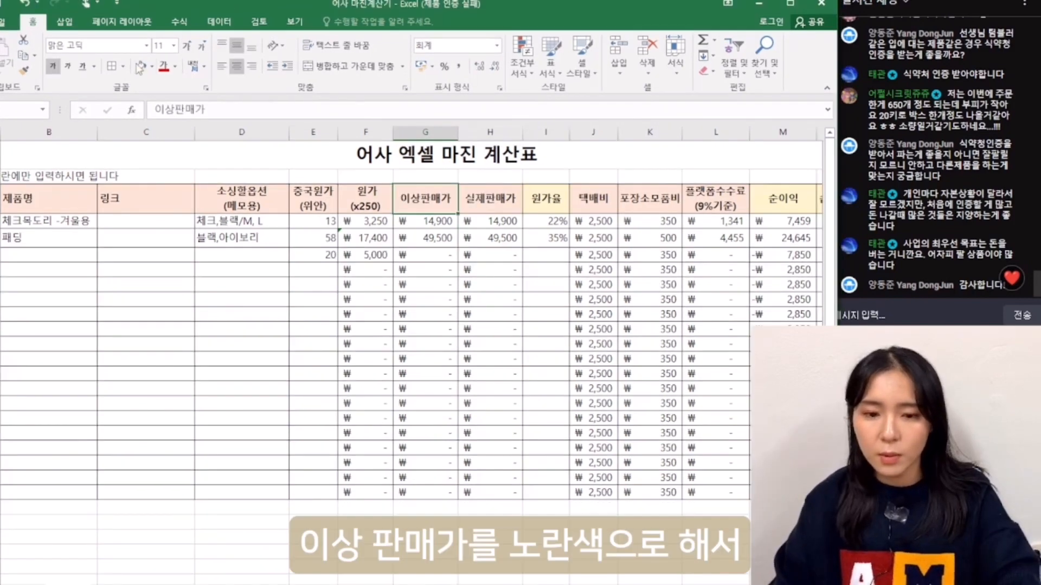
# Calculate the first product's 이상판매가 as three times its cost with =F4*3 and fill the formula down the column
pyautogui.press('Return')
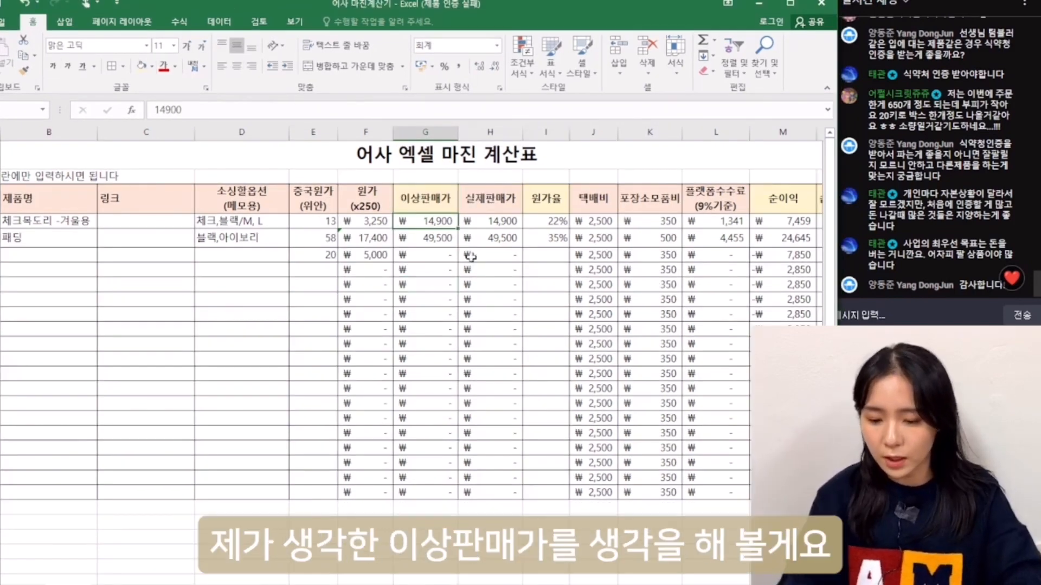
pyautogui.write('=')
pyautogui.click(366, 226)
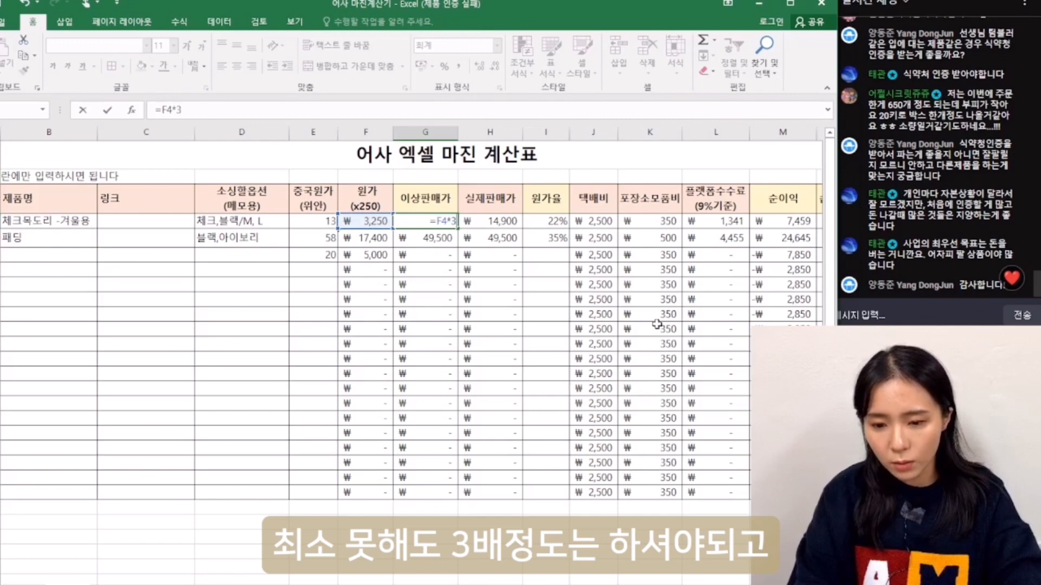
pyautogui.press('Return')
pyautogui.press('Up')
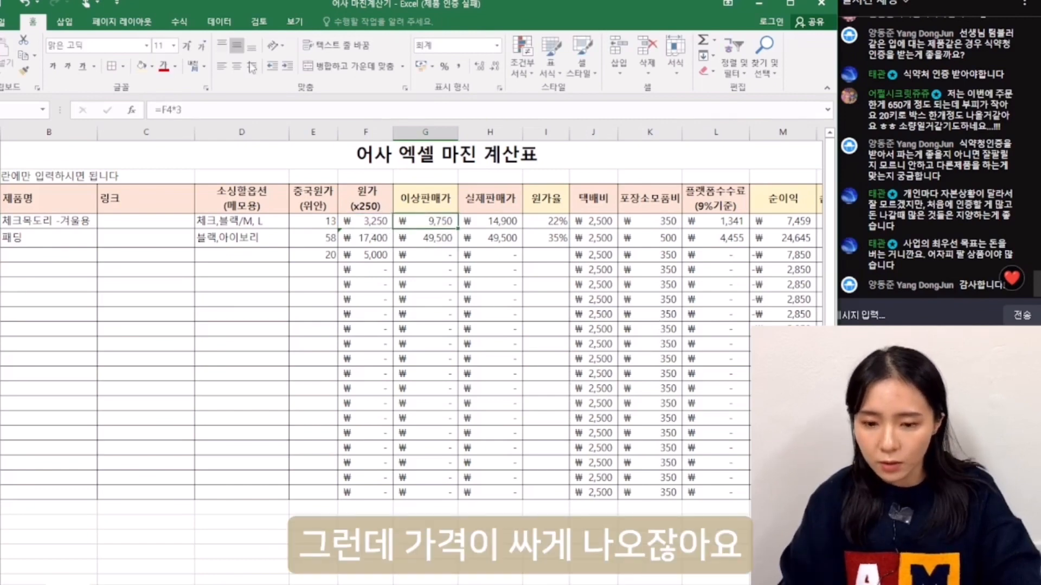
pyautogui.click(239, 107)
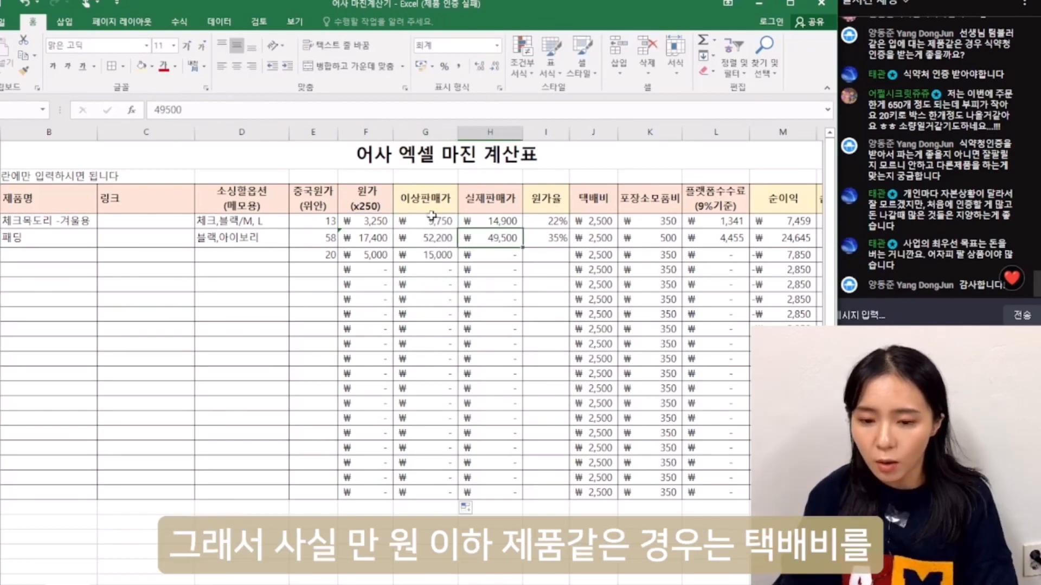
# Compare the 이상판매가 and 실제판매가 of the 체크목도리 and 패딩 rows, taking the shipping fee into account
pyautogui.moveTo(432, 216); pyautogui.dragTo(503, 251)
pyautogui.click(501, 258)
pyautogui.moveTo(604, 220); pyautogui.dragTo(631, 268)
pyautogui.moveTo(485, 225); pyautogui.dragTo(511, 221)
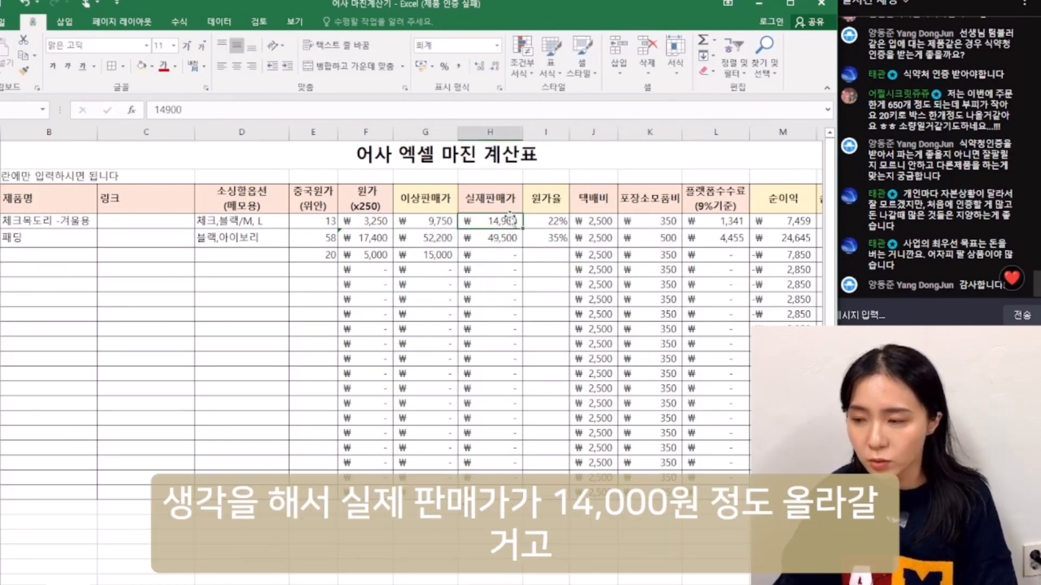
pyautogui.click(509, 269)
pyautogui.click(435, 245)
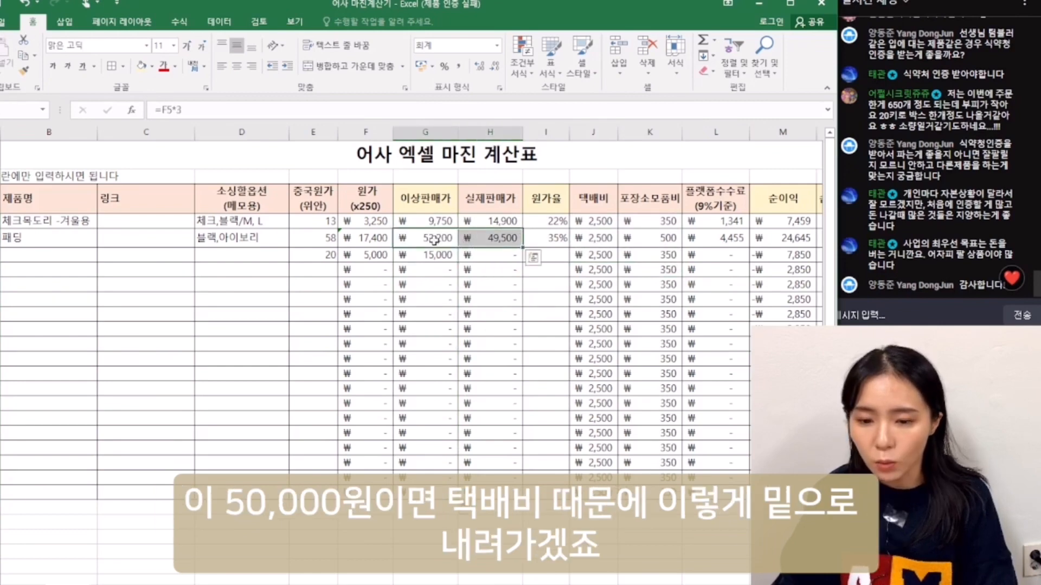
pyautogui.click(494, 238)
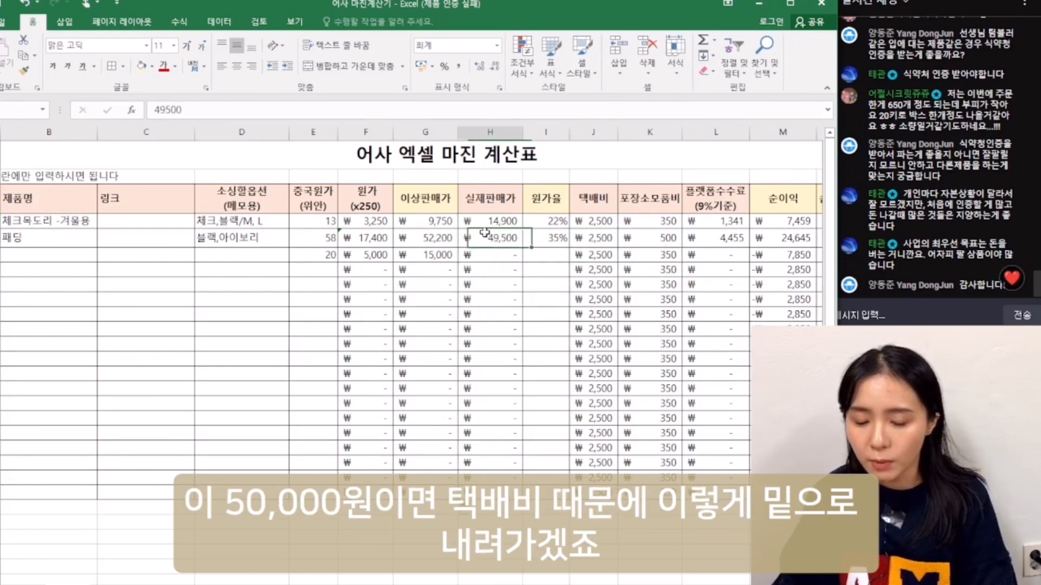
pyautogui.click(429, 238)
pyautogui.click(493, 269)
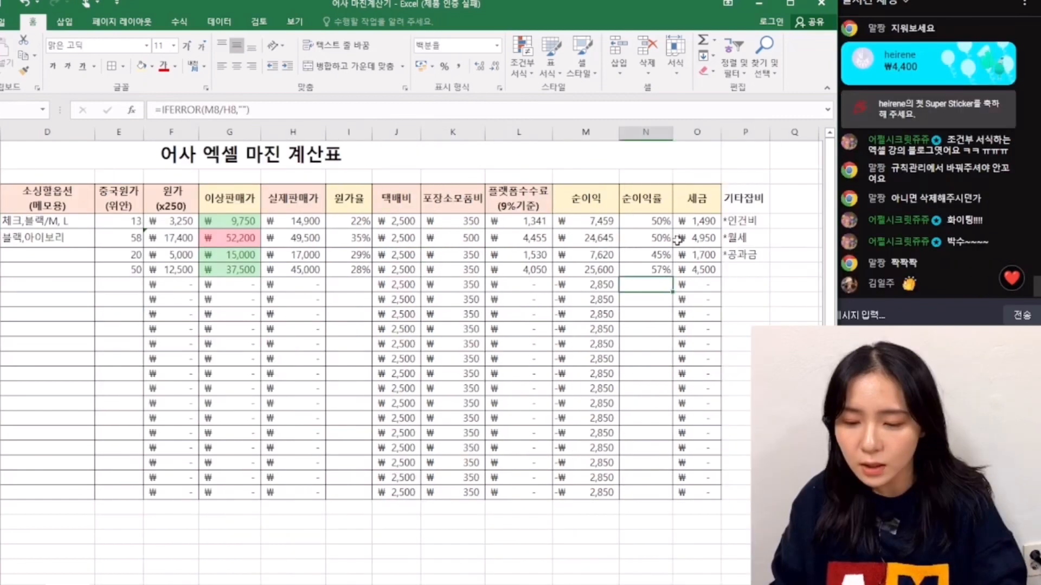
# Look over the 순이익률 column of the table
pyautogui.click(650, 315)
pyautogui.click(644, 403)
pyautogui.click(623, 455)
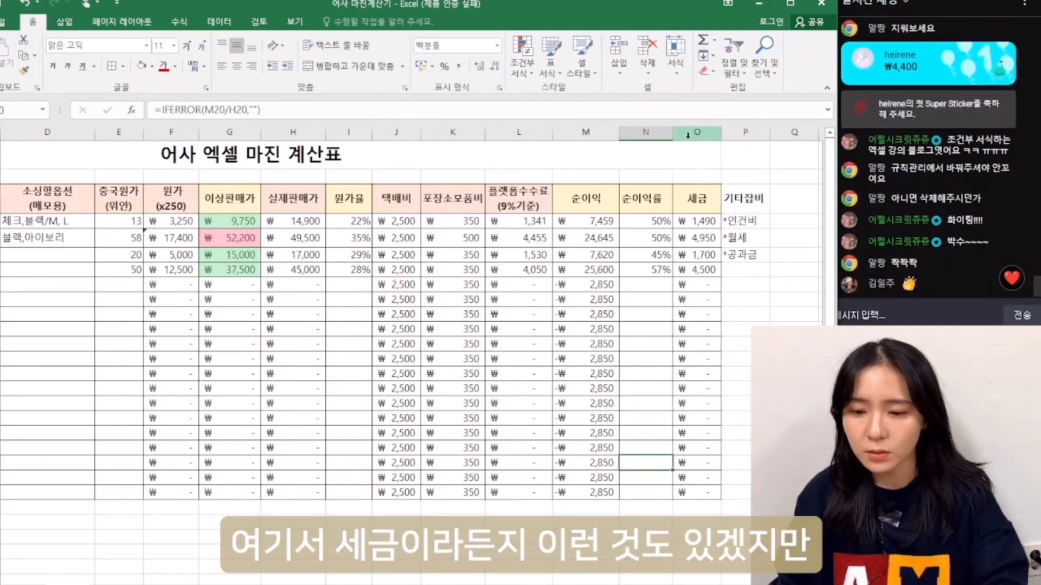
# Add the two-line header 총매출액 (100개) in Q3, beside 기타잡비
pyautogui.click(794, 198)
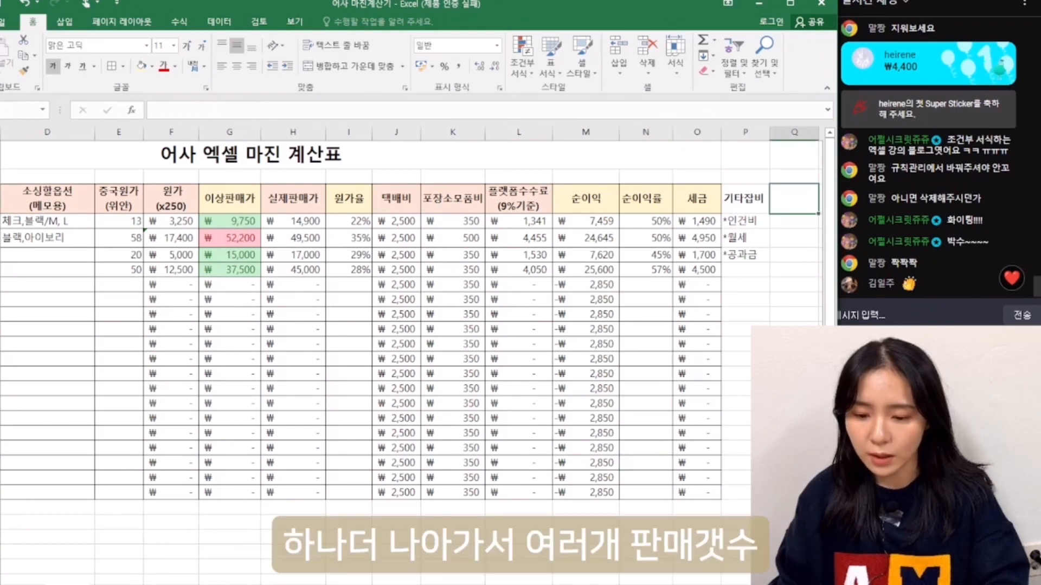
pyautogui.write('여')
pyautogui.write('러')
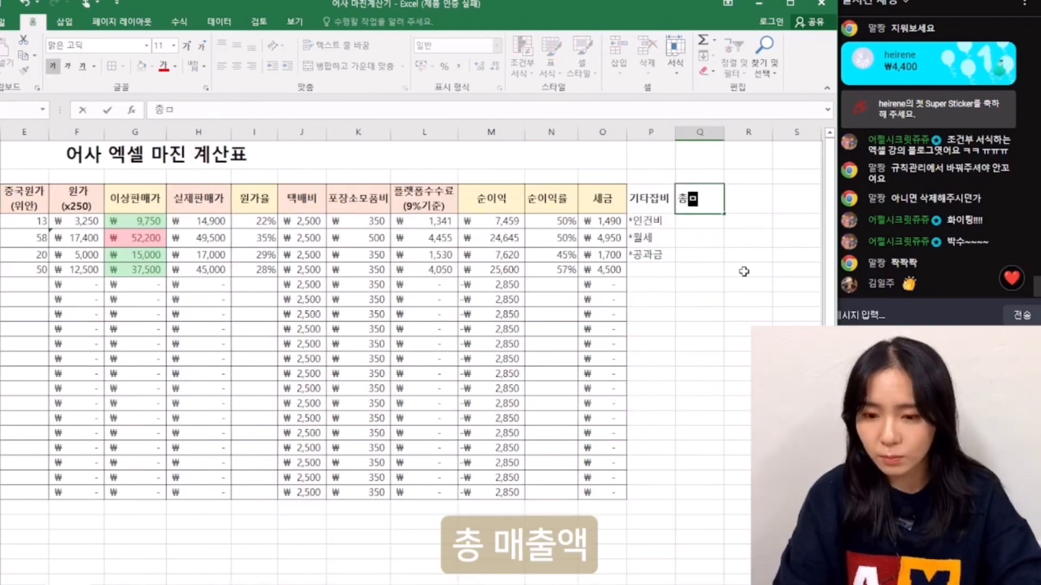
pyautogui.write('매출액')
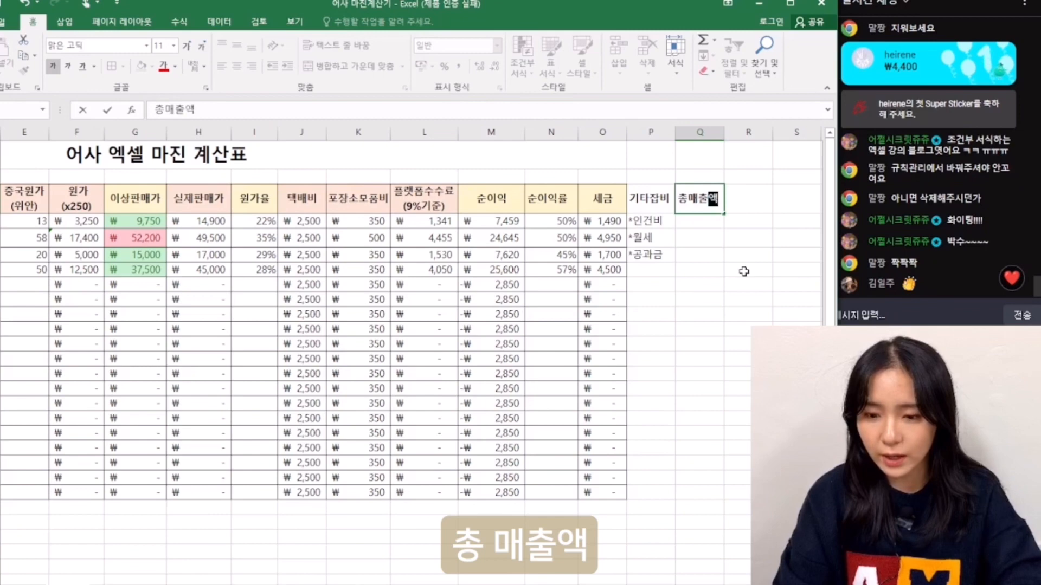
pyautogui.click(262, 112)
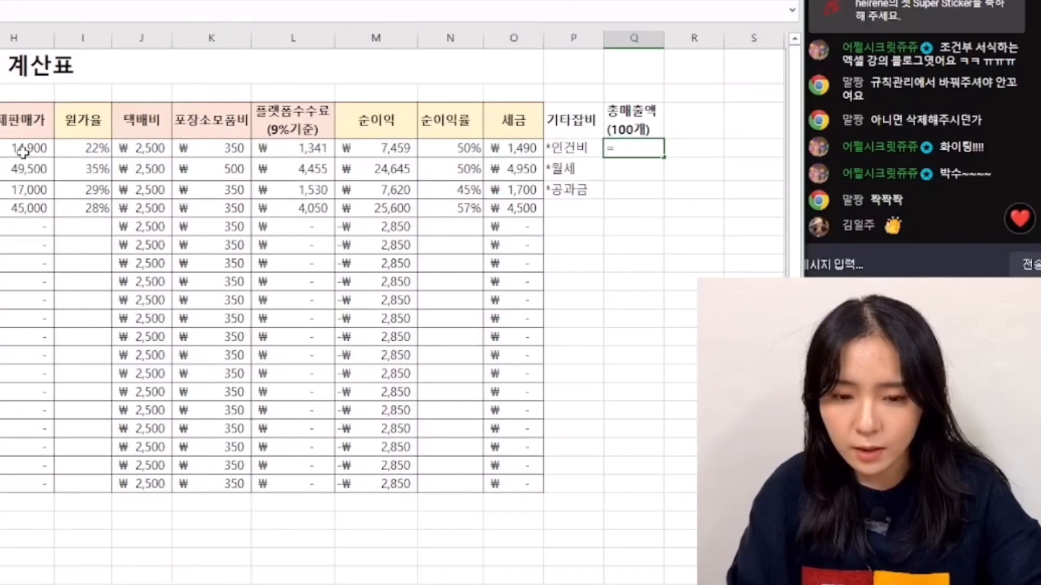
# Calculate the first product's 총매출액 in Q4 as its 실제판매가 times 100
pyautogui.click(203, 220)
pyautogui.write('*100')
pyautogui.click(703, 127)
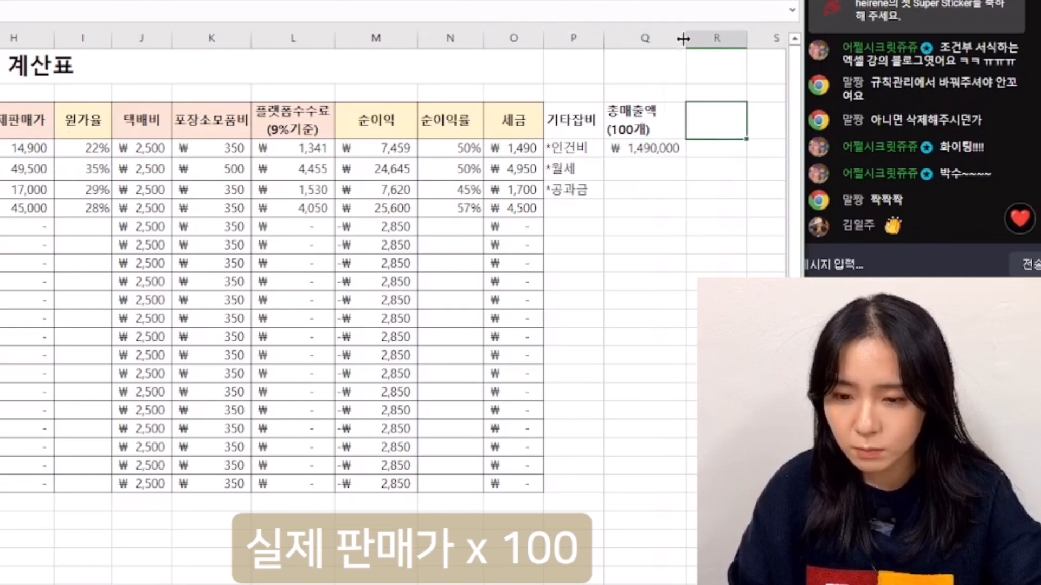
# Widen the 총매출액 column Q and the empty column R next to it slightly
pyautogui.moveTo(683, 38); pyautogui.dragTo(698, 39)
pyautogui.write('ㅇ')
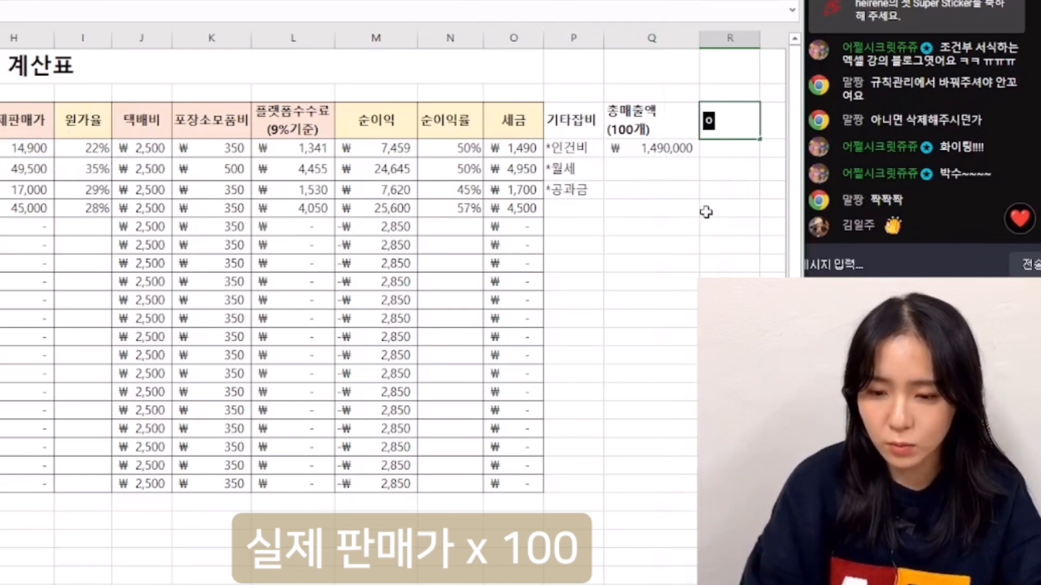
pyautogui.press('BackSpace')
pyautogui.click(675, 129)
pyautogui.click(747, 120)
pyautogui.moveTo(802, 133); pyautogui.dragTo(816, 133)
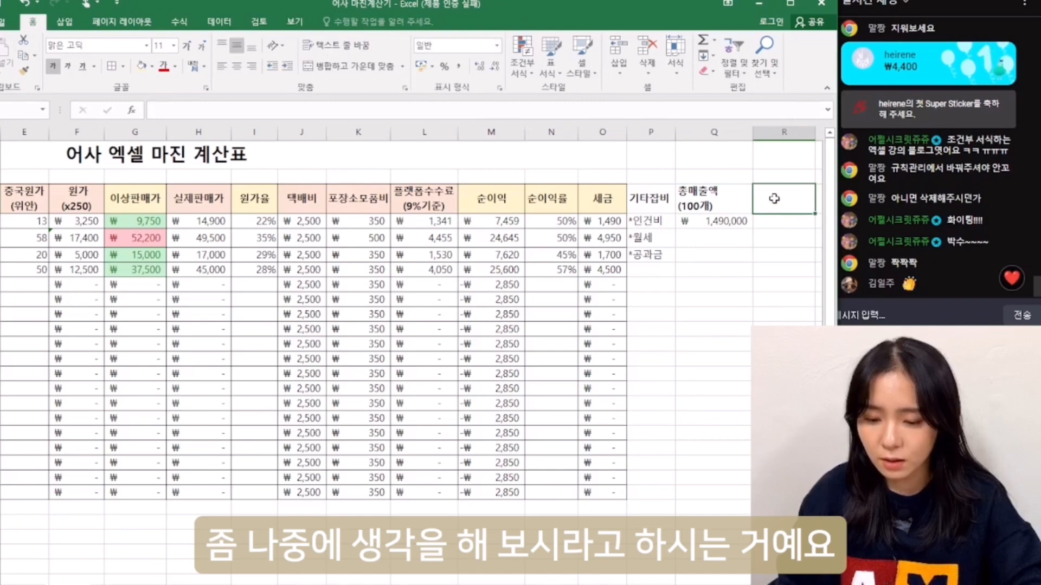
# Add the header 순이익합계 in R3 and calculate the first product's total net profit below it with =M4*100
pyautogui.write('=')
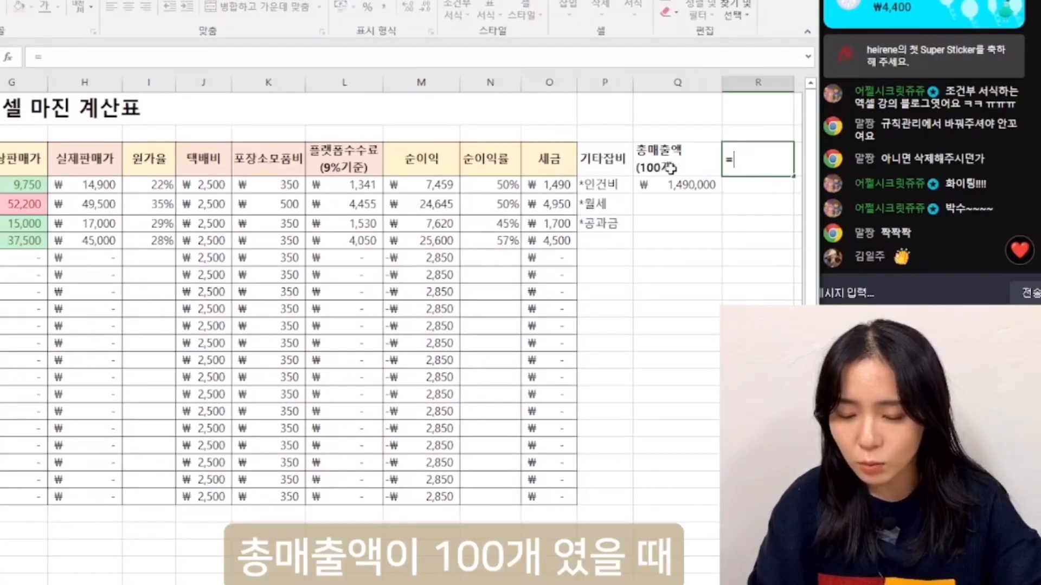
pyautogui.click(669, 162)
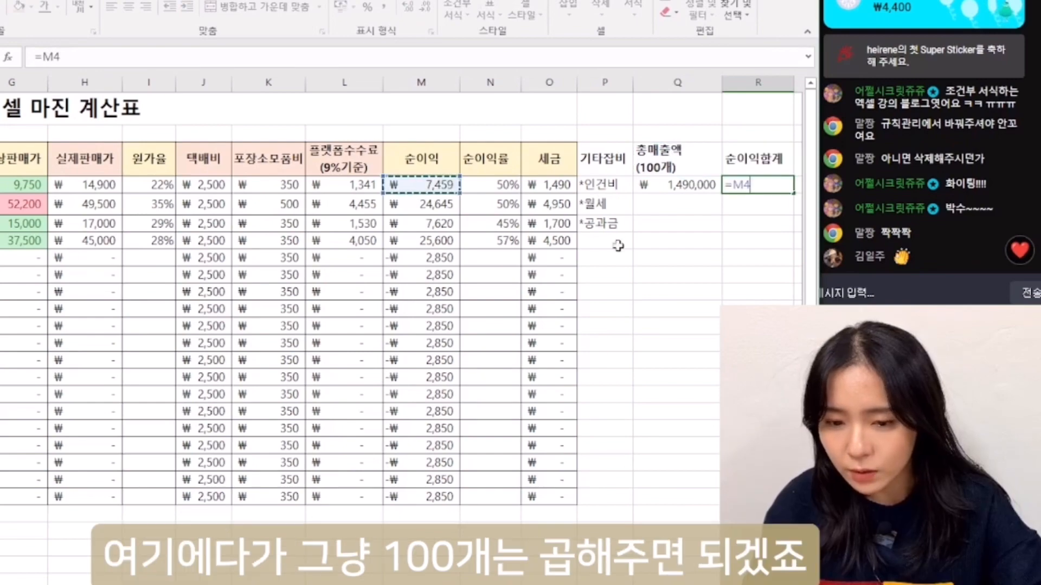
pyautogui.write('*')
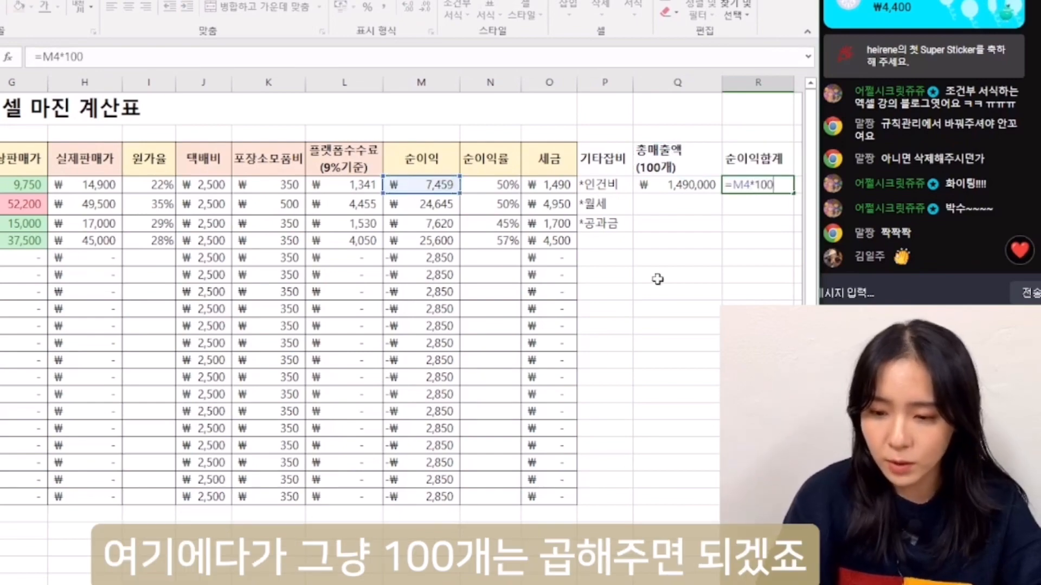
pyautogui.press('Return')
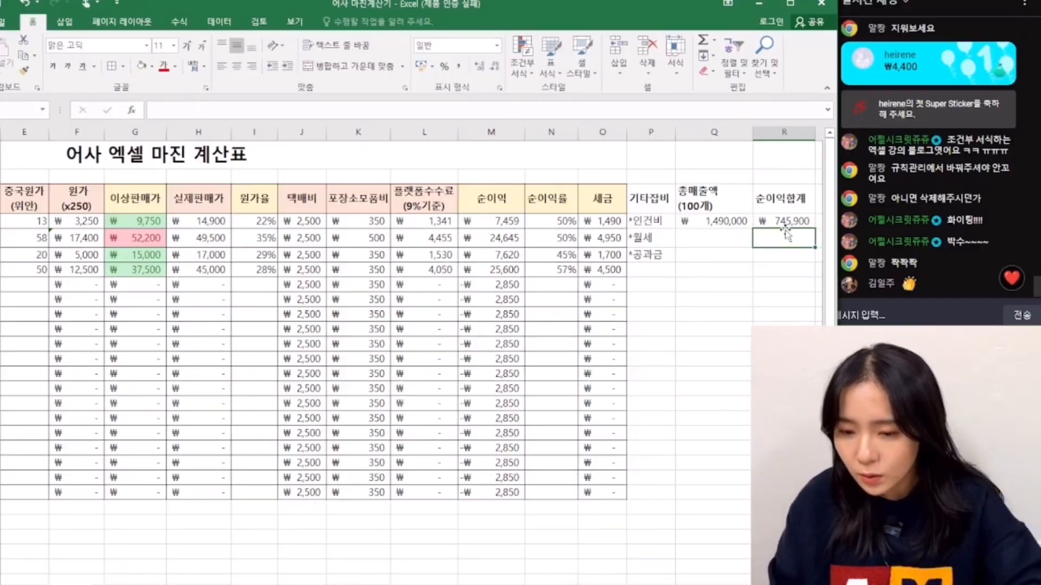
# Copy the first product's 총매출액 and 순이익합계 formulas down columns Q and R to the table's last row, 22
pyautogui.click(762, 179)
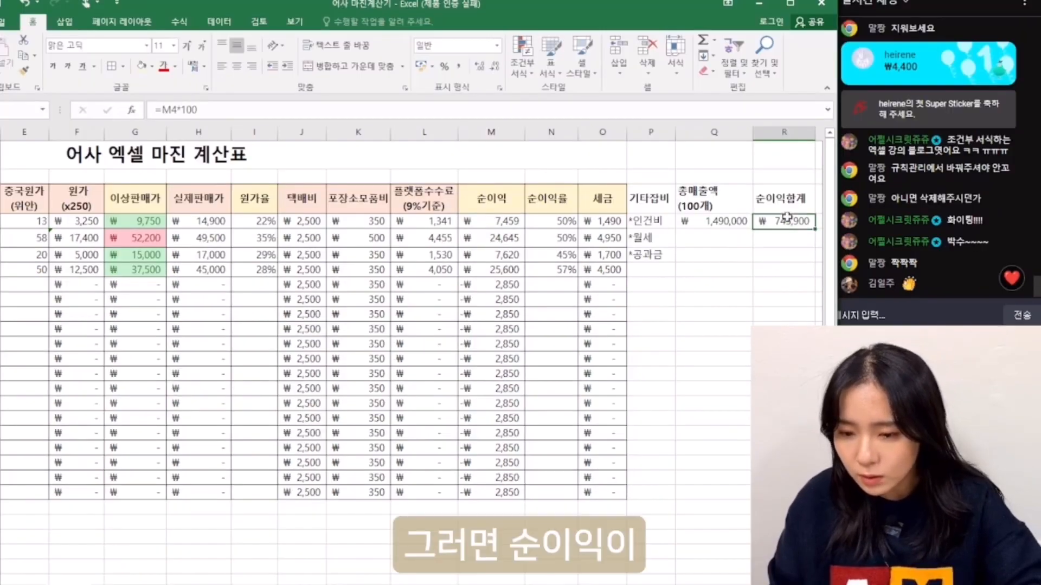
pyautogui.moveTo(729, 224); pyautogui.dragTo(732, 495)
pyautogui.click(721, 252)
pyautogui.click(721, 221)
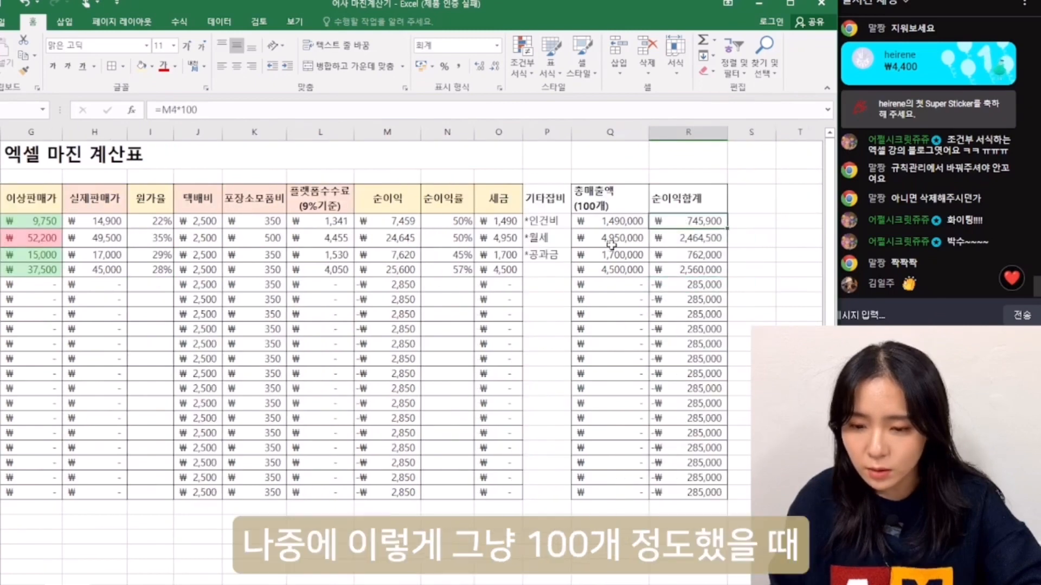
pyautogui.click(610, 238)
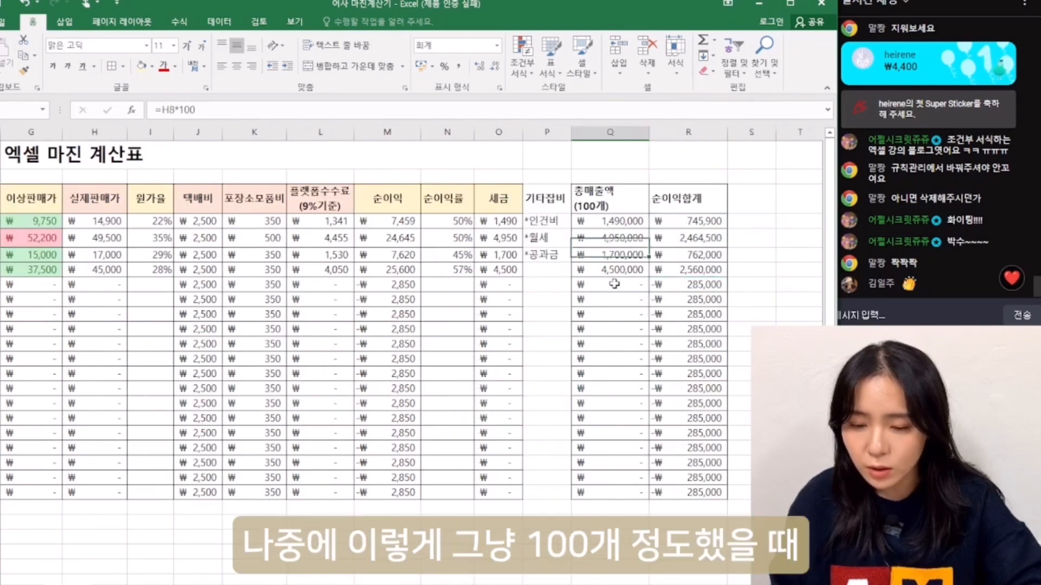
pyautogui.click(614, 283)
pyautogui.click(610, 223)
# Add (100개) as a second line in the 순이익합계 header and fill the headers in Q3:R3 with light gray
pyautogui.doubleClick(711, 198)
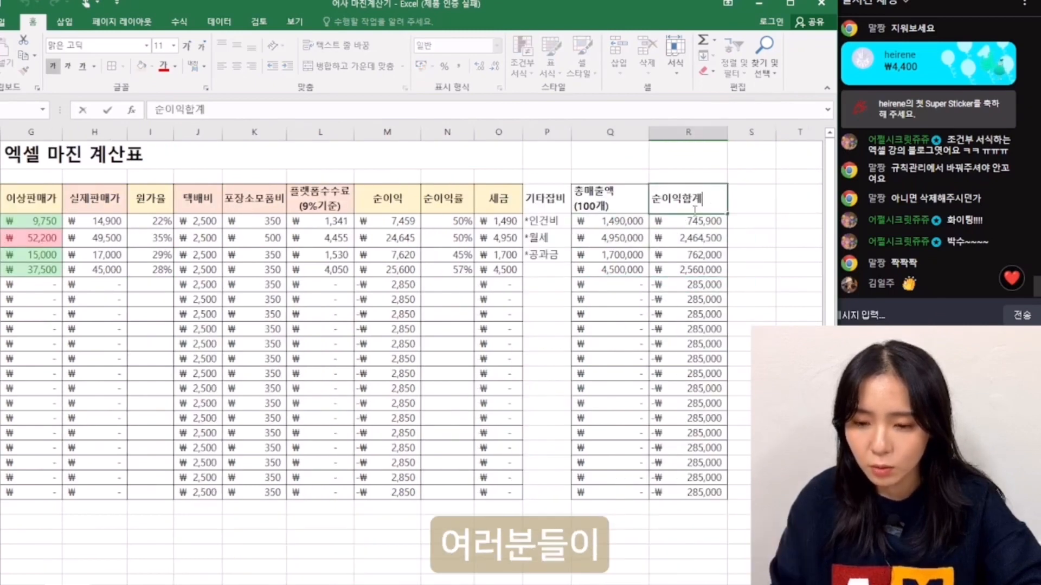
pyautogui.press('Return')
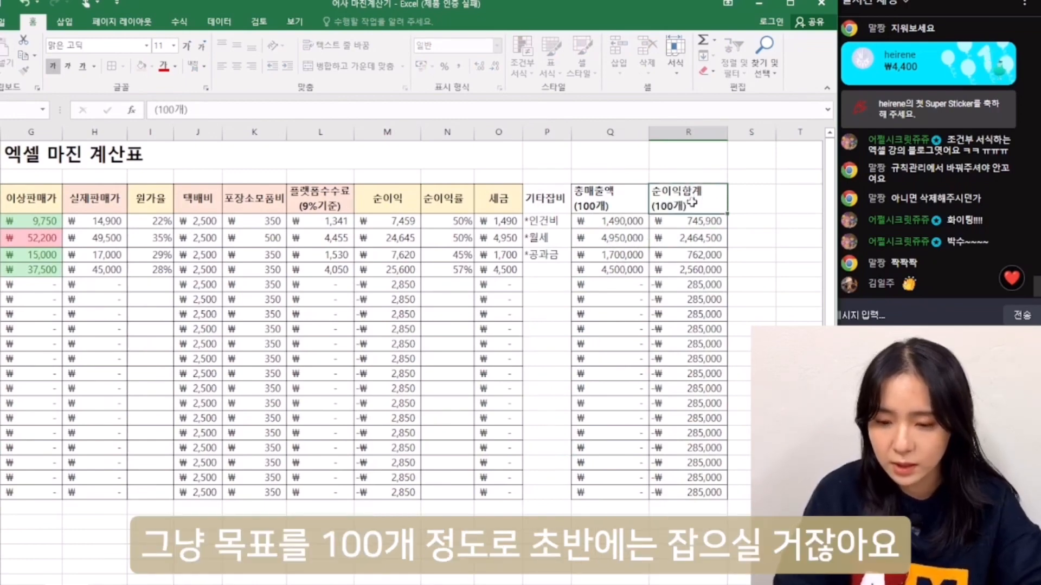
pyautogui.click(626, 196)
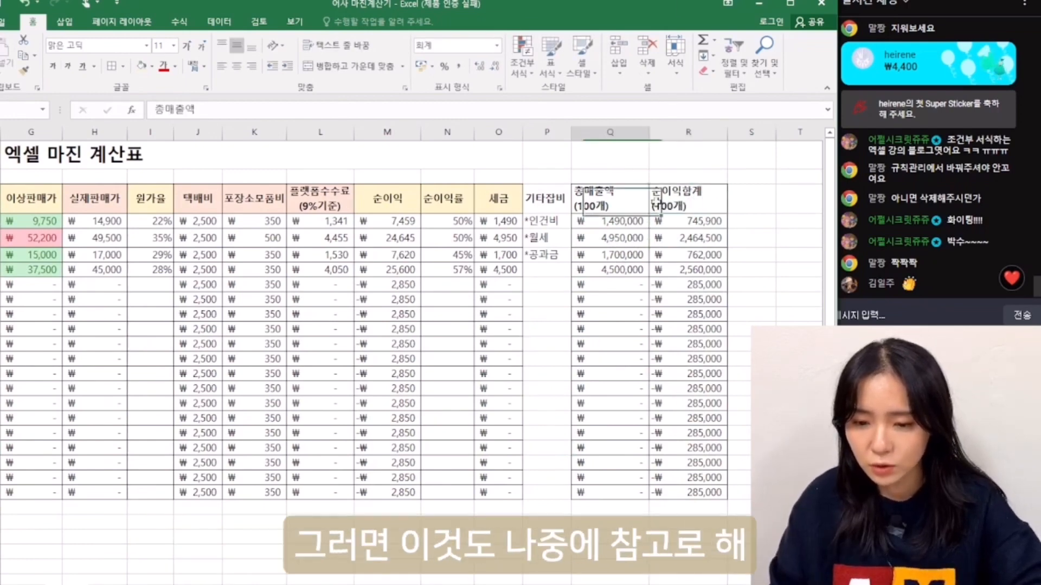
pyautogui.moveTo(626, 195); pyautogui.dragTo(688, 199)
pyautogui.click(152, 66)
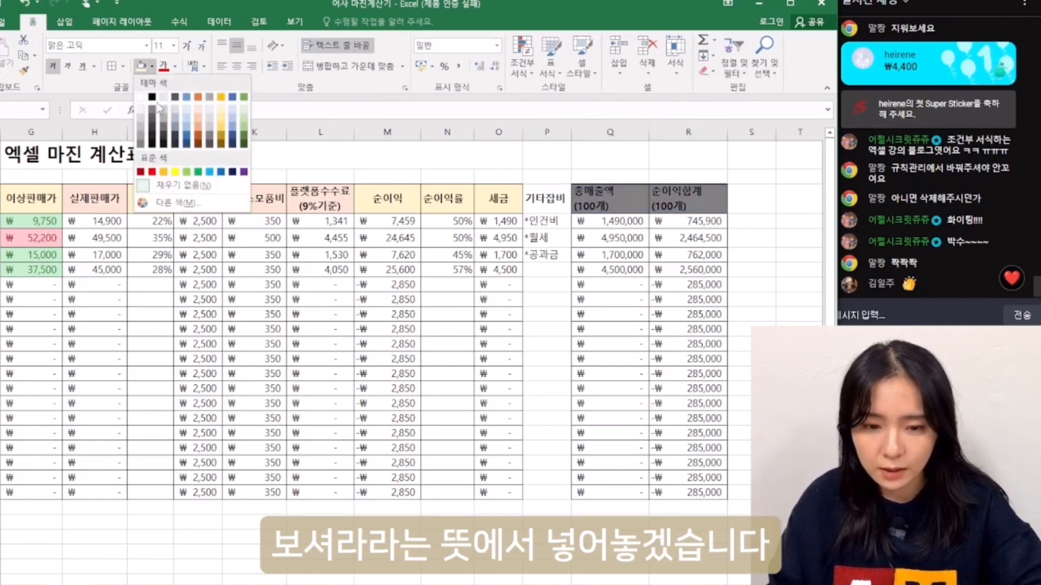
pyautogui.click(162, 108)
pyautogui.click(390, 374)
pyautogui.click(548, 463)
pyautogui.click(730, 465)
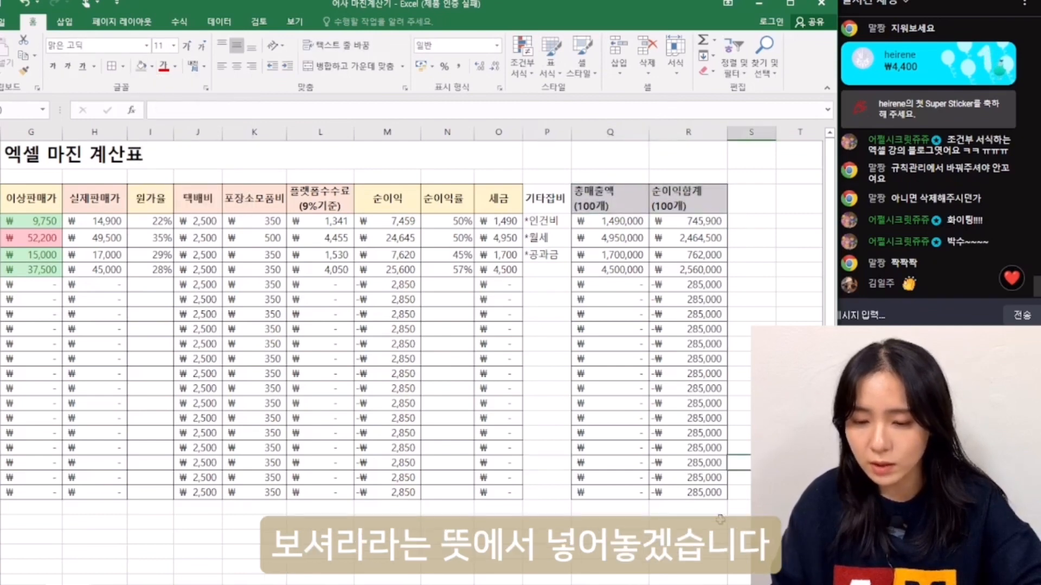
pyautogui.click(609, 520)
pyautogui.click(498, 536)
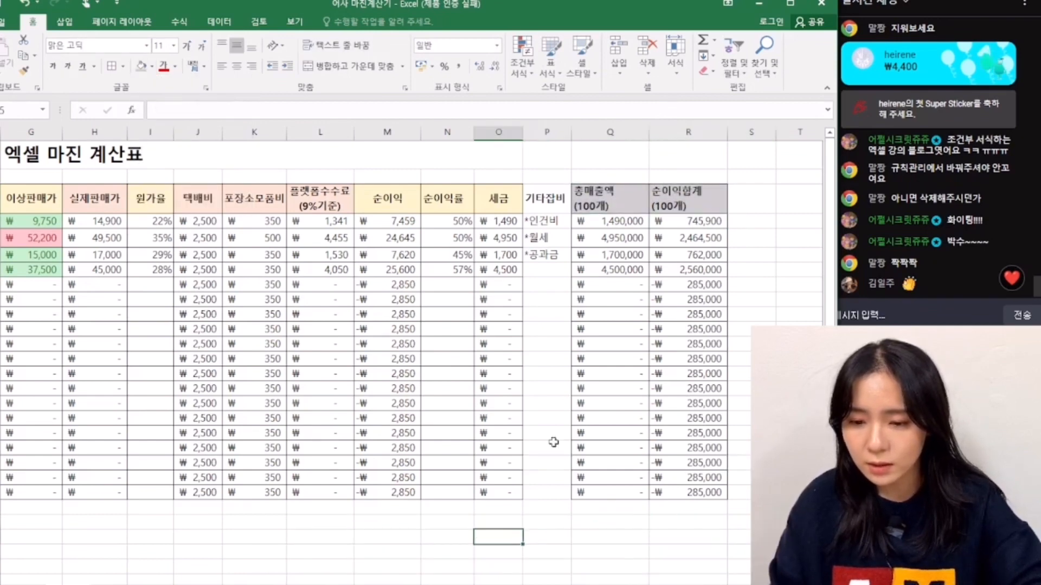
# Examine the per-unit profit columns, each product's 100-unit sales and profit totals, and the 기타잡비 items
pyautogui.moveTo(437, 227); pyautogui.dragTo(337, 261)
pyautogui.click(442, 284)
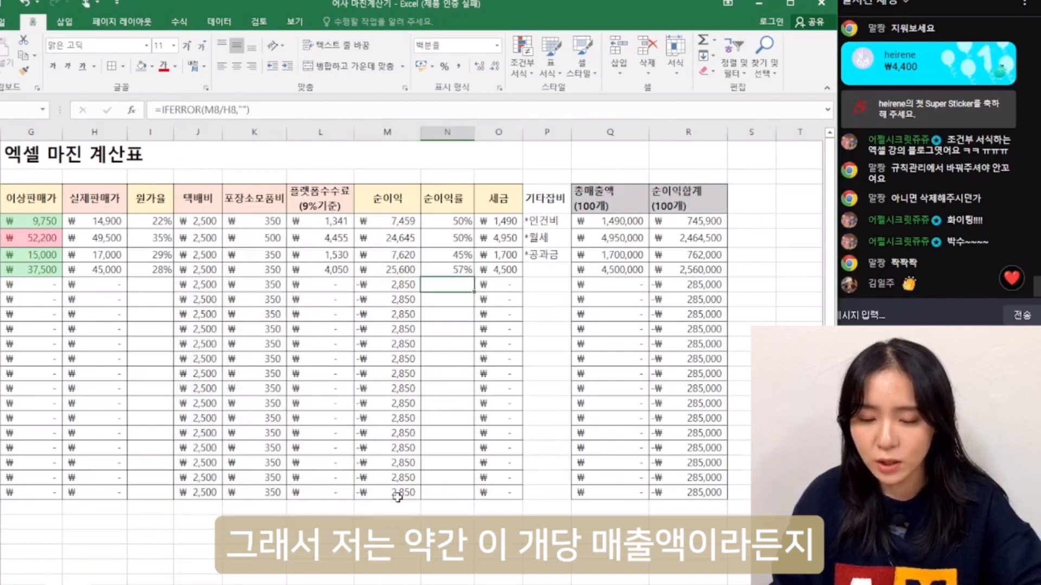
pyautogui.click(397, 495)
pyautogui.moveTo(717, 584)
pyautogui.mouseDown()
pyautogui.moveTo(623, 584)
pyautogui.moveTo(718, 584)
pyautogui.mouseUp()
pyautogui.moveTo(588, 188); pyautogui.dragTo(718, 507)
pyautogui.click(693, 403)
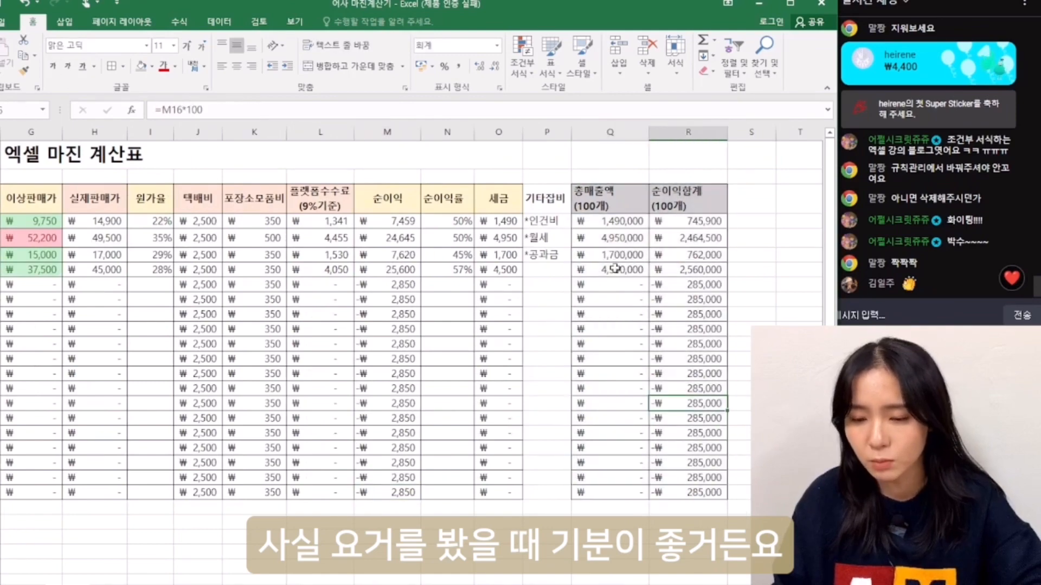
pyautogui.click(624, 258)
pyautogui.moveTo(510, 160); pyautogui.dragTo(541, 235)
pyautogui.click(535, 239)
pyautogui.moveTo(610, 161); pyautogui.dragTo(631, 219)
pyautogui.click(626, 271)
pyautogui.click(620, 377)
pyautogui.click(617, 450)
pyautogui.click(603, 307)
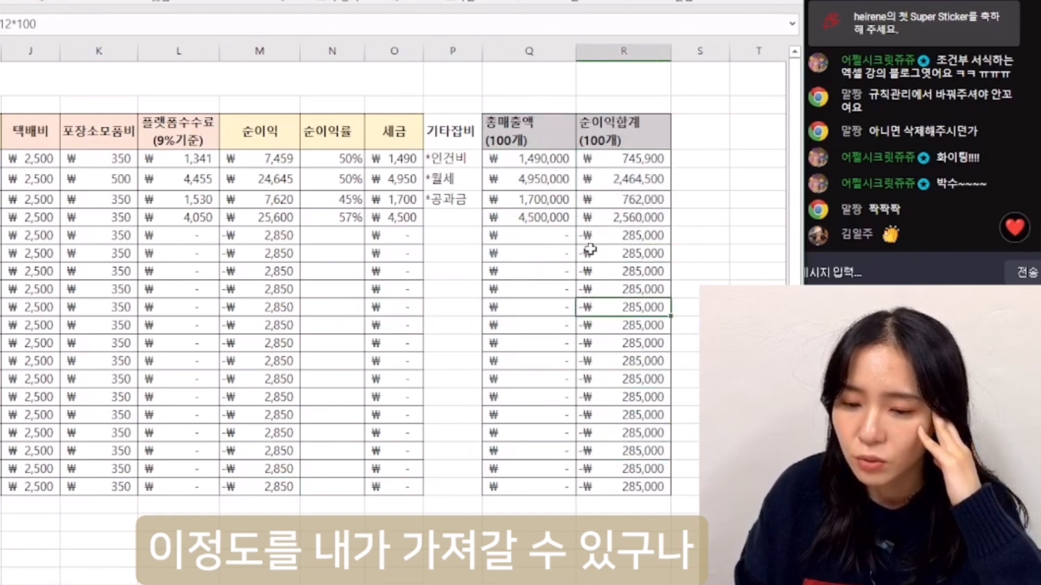
pyautogui.click(586, 236)
pyautogui.click(547, 237)
pyautogui.moveTo(526, 164); pyautogui.dragTo(640, 233)
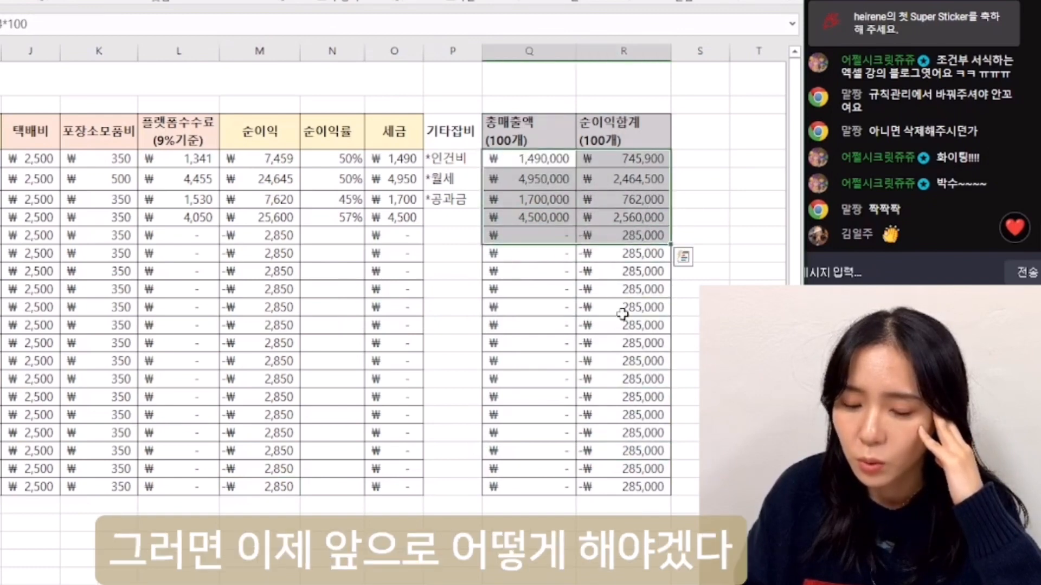
pyautogui.click(623, 305)
pyautogui.click(590, 465)
pyautogui.click(643, 241)
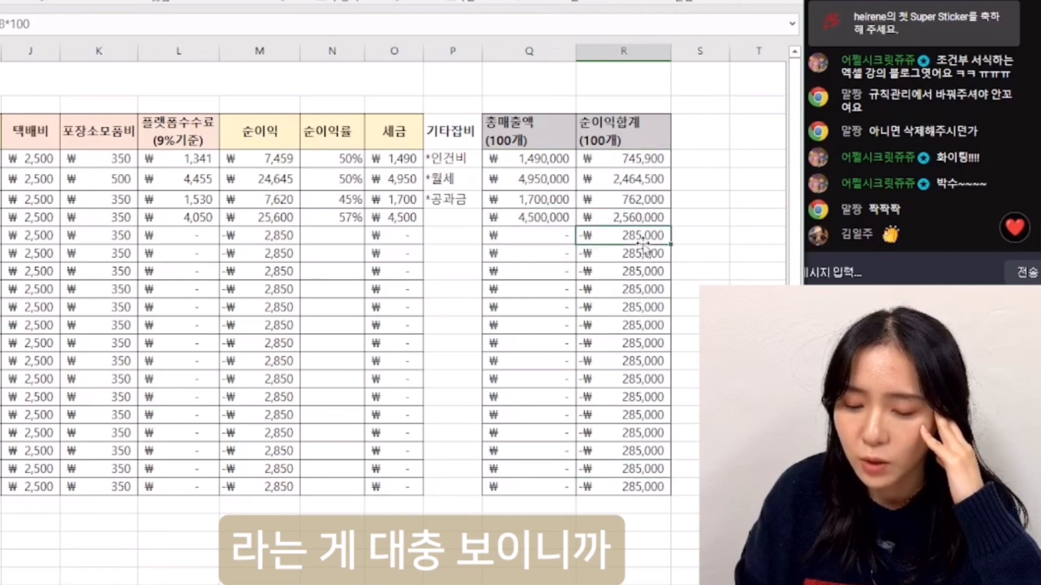
pyautogui.doubleClick(643, 239)
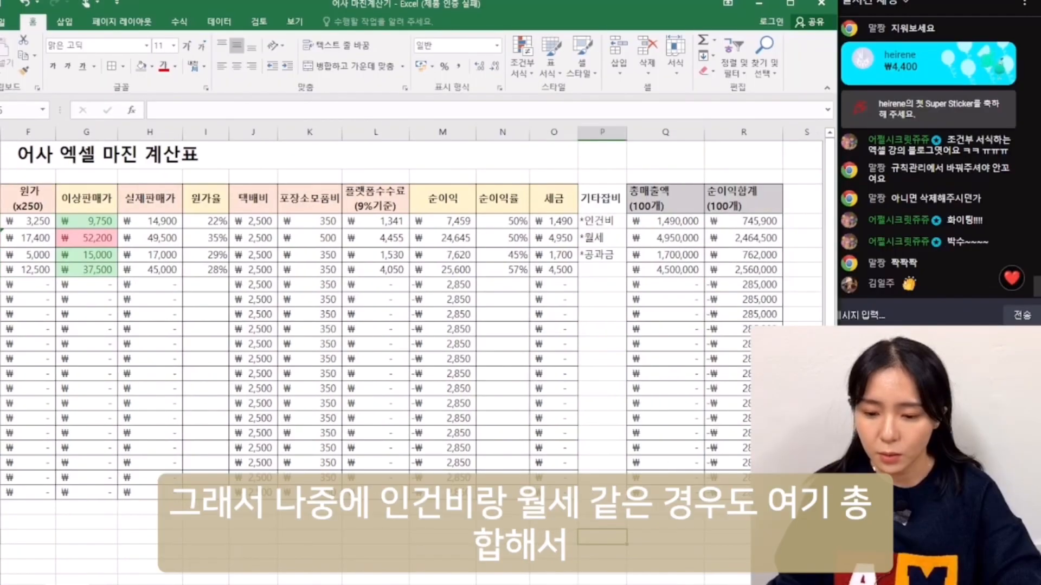
pyautogui.click(608, 209)
pyautogui.click(606, 241)
pyautogui.click(606, 258)
# Enter the label 총합 in P23 below the table and total the 총매출액 column with SUM in Q23
pyautogui.moveTo(681, 222); pyautogui.dragTo(718, 510)
pyautogui.click(720, 521)
pyautogui.press('Left')
pyautogui.press('Left')
pyautogui.press('Up')
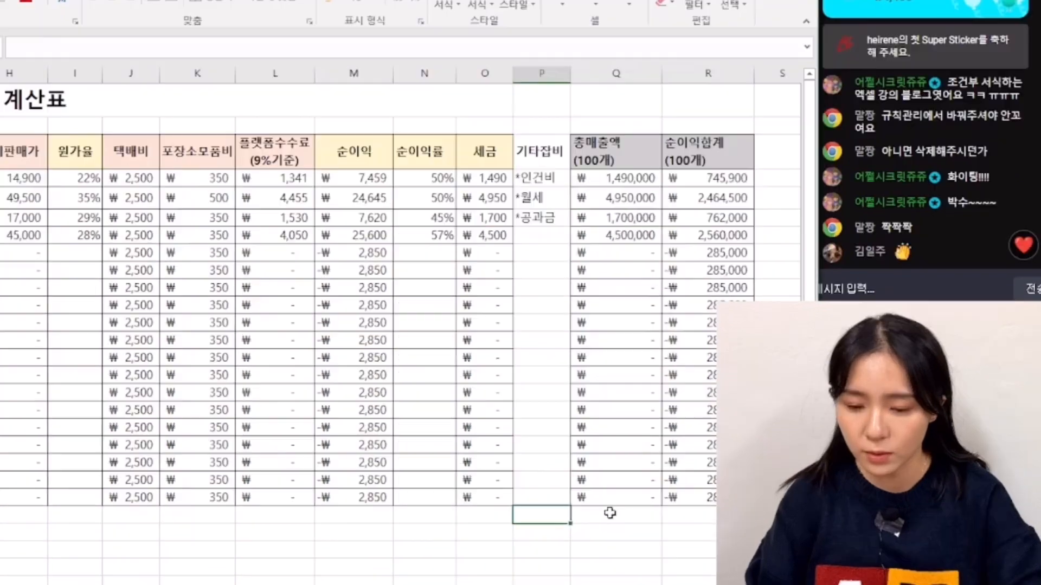
pyautogui.write('총합')
pyautogui.press('Tab')
pyautogui.write('=SUM')
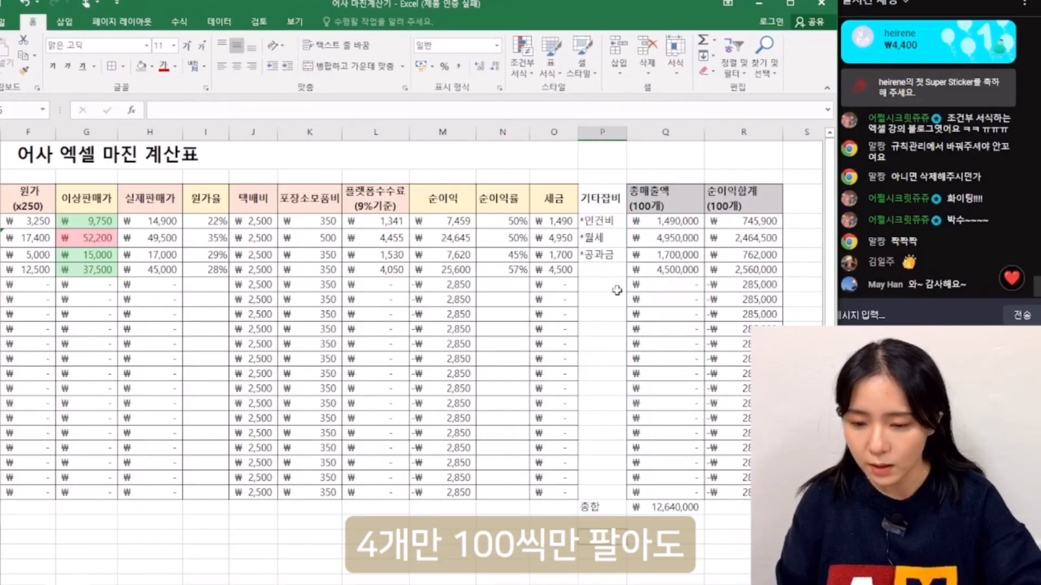
# Rearrange the totals block with a gray 총합 label centred over Q23:R23 and the SUM totals for rows 4 to 22 in Q24:R24
pyautogui.moveTo(598, 150); pyautogui.dragTo(635, 217)
pyautogui.moveTo(705, 582)
pyautogui.mouseDown()
pyautogui.moveTo(689, 582)
pyautogui.moveTo(706, 582)
pyautogui.mouseUp()
pyautogui.click(690, 508)
pyautogui.moveTo(721, 523); pyautogui.dragTo(672, 521)
pyautogui.click(598, 517)
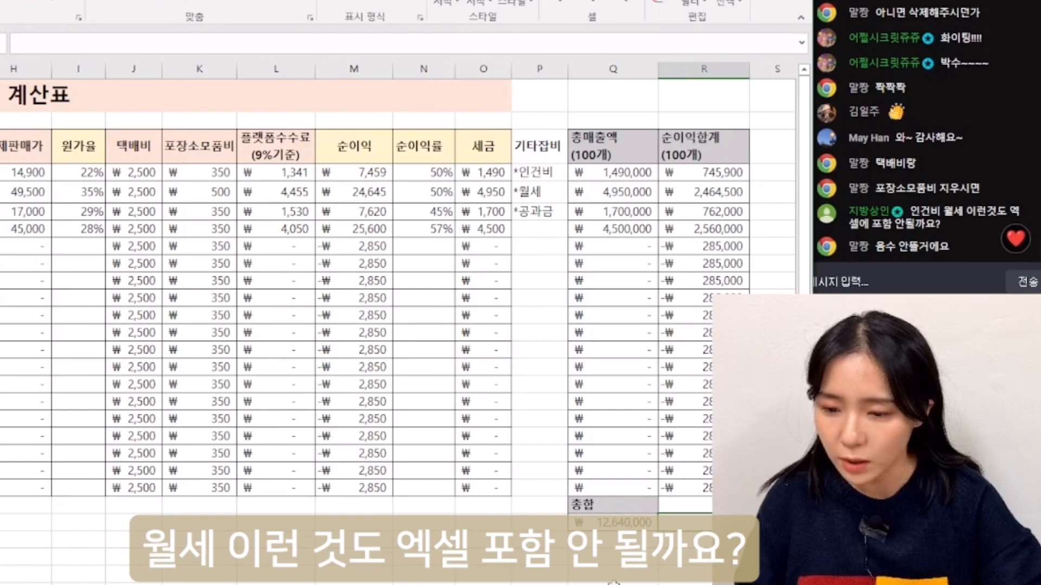
pyautogui.click(603, 436)
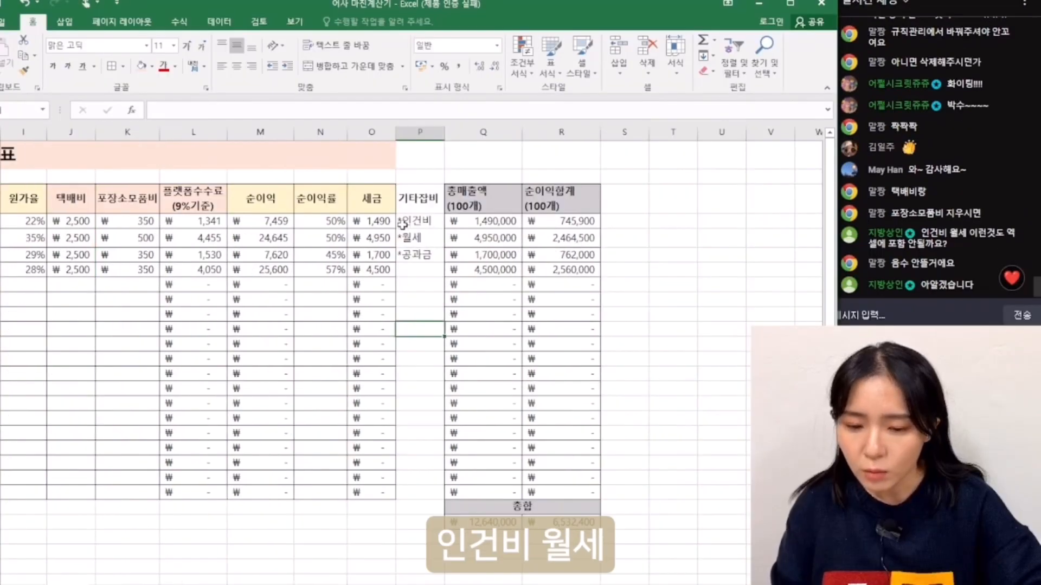
# Examine the 기타잡비 items 인건비, 월세 and 공과금 in relation to the 총합 totals below the table
pyautogui.moveTo(407, 224); pyautogui.dragTo(425, 281)
pyautogui.click(421, 315)
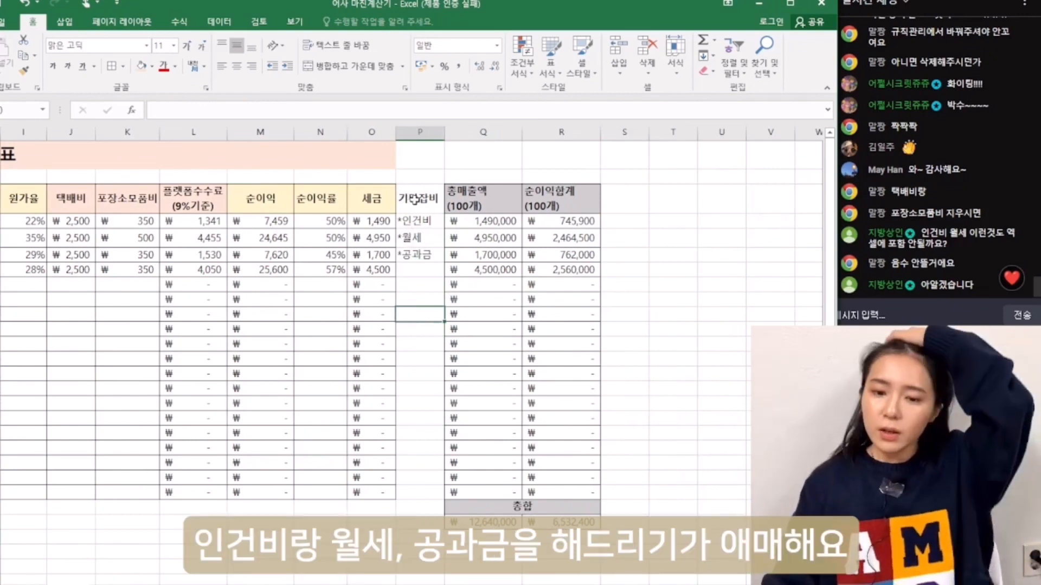
pyautogui.click(417, 239)
pyautogui.click(423, 269)
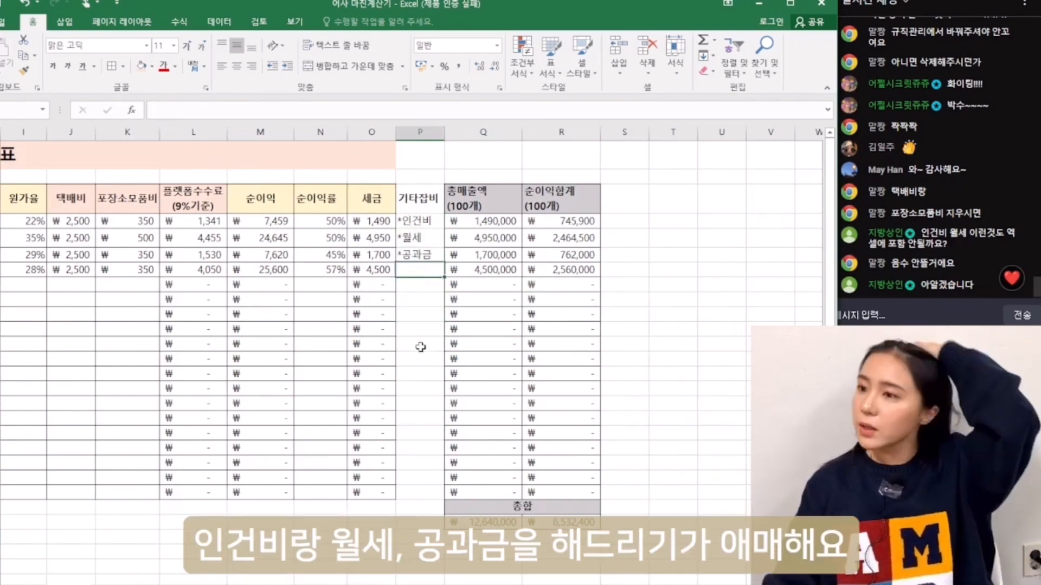
pyautogui.click(419, 350)
pyautogui.click(424, 269)
pyautogui.moveTo(422, 201); pyautogui.dragTo(427, 273)
pyautogui.click(423, 221)
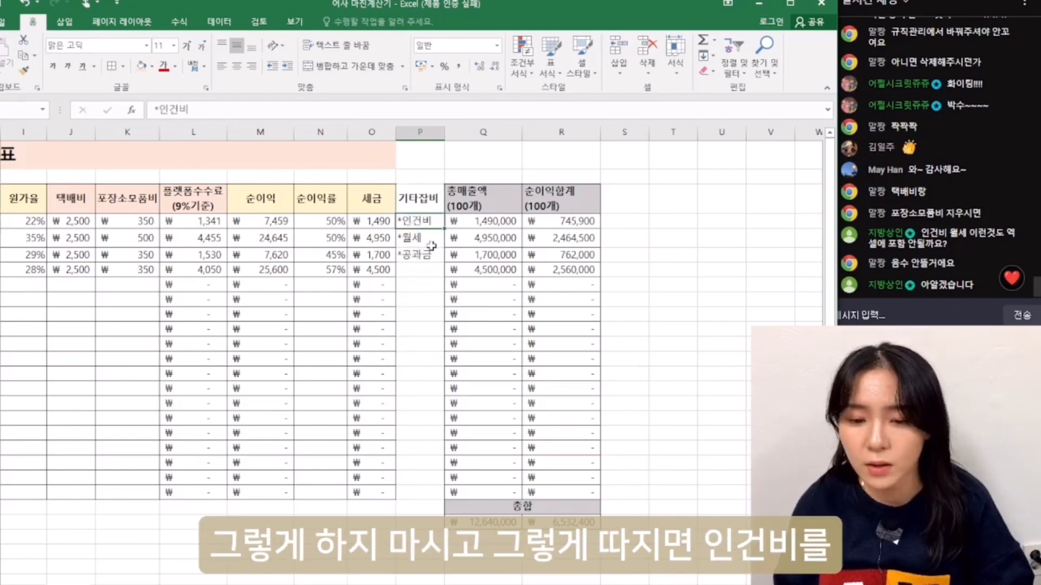
pyautogui.scroll(-3, 442, 303)
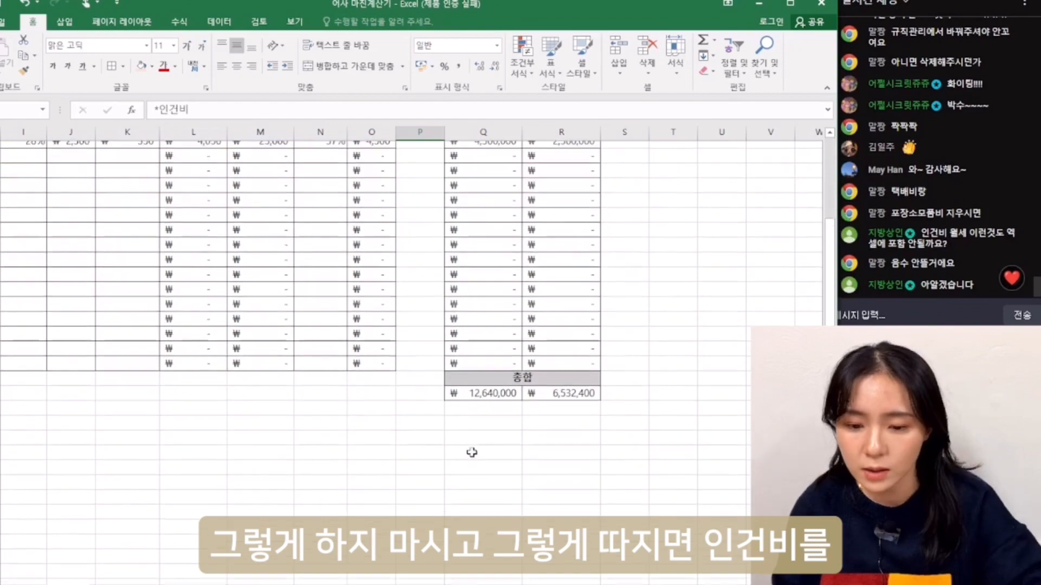
pyautogui.scroll(1, 457, 411)
pyautogui.click(467, 415)
pyautogui.scroll(2, 493, 480)
pyautogui.click(488, 522)
pyautogui.scroll(-3, 477, 488)
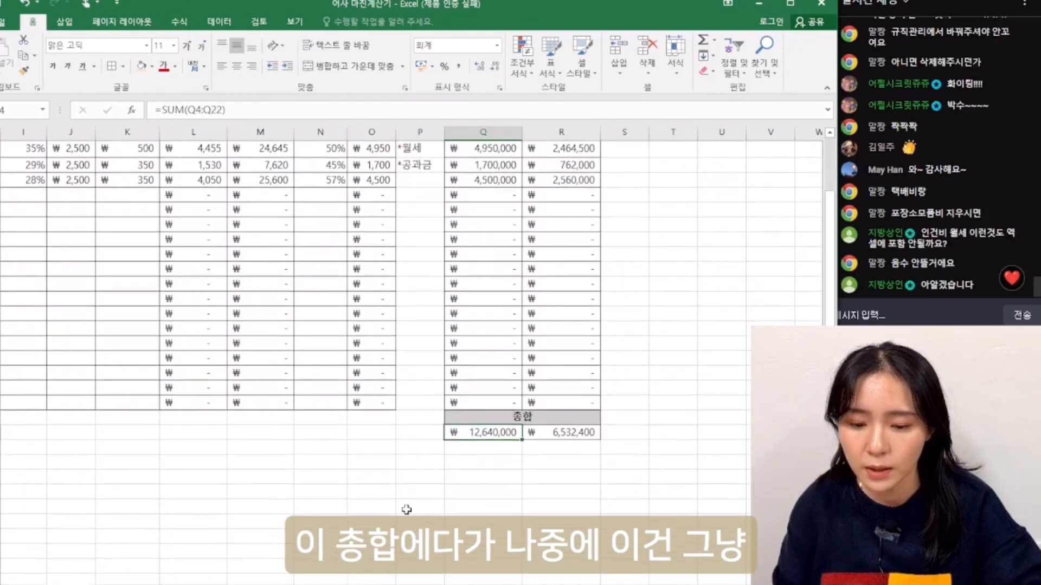
# Try adding a labour cost label, 인거비, in P25 below the totals block
pyautogui.click(413, 417)
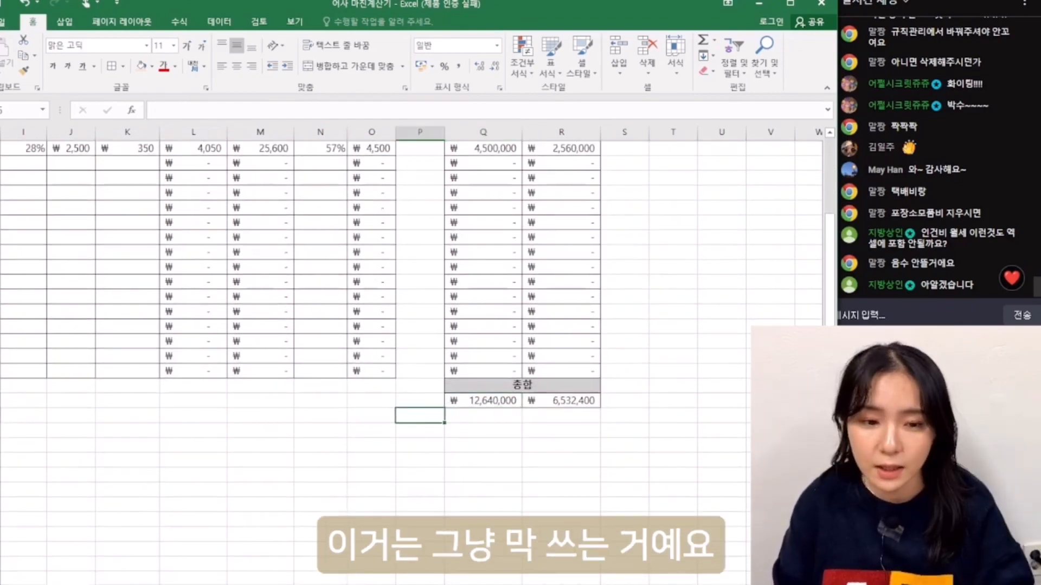
pyautogui.click(490, 448)
pyautogui.click(427, 426)
pyautogui.click(440, 416)
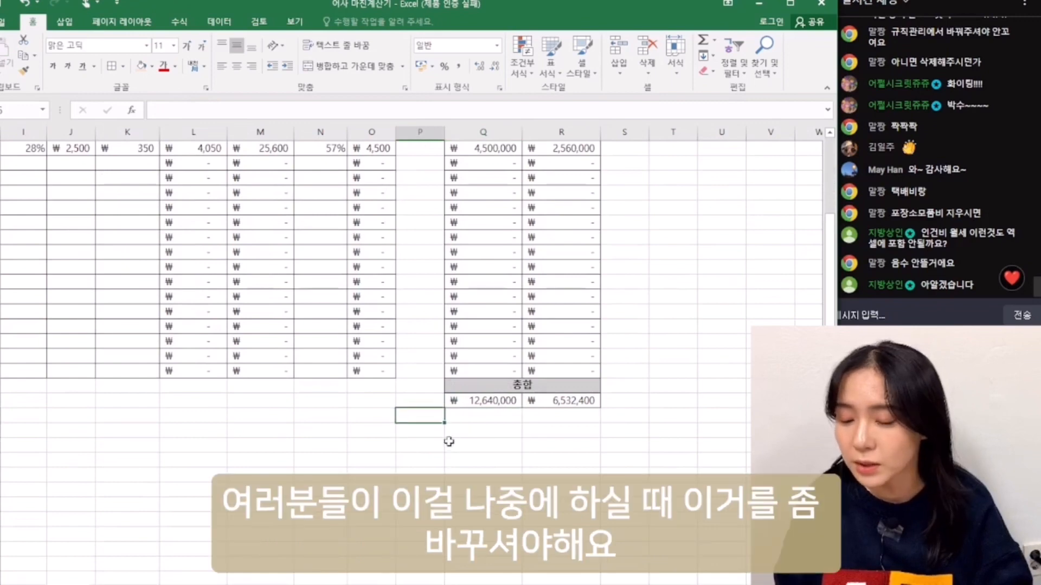
pyautogui.scroll(1, 484, 441)
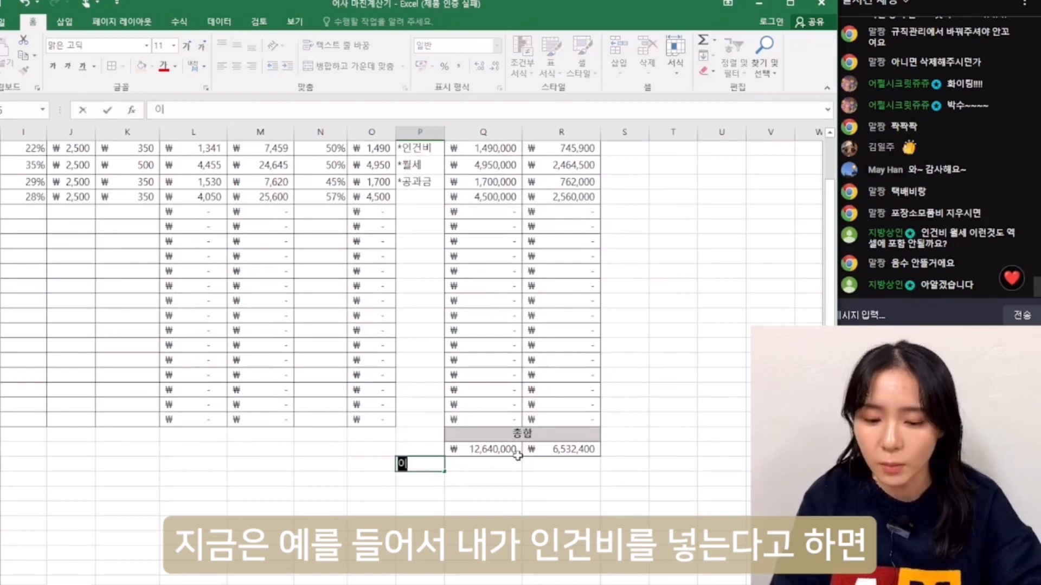
pyautogui.write('인거비')
pyautogui.press('Return')
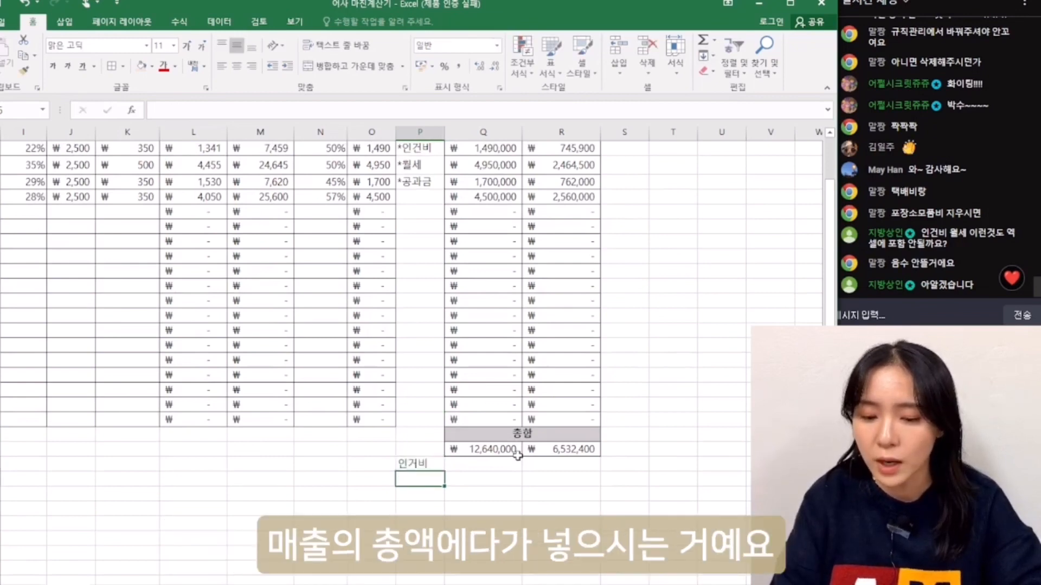
pyautogui.click(414, 464)
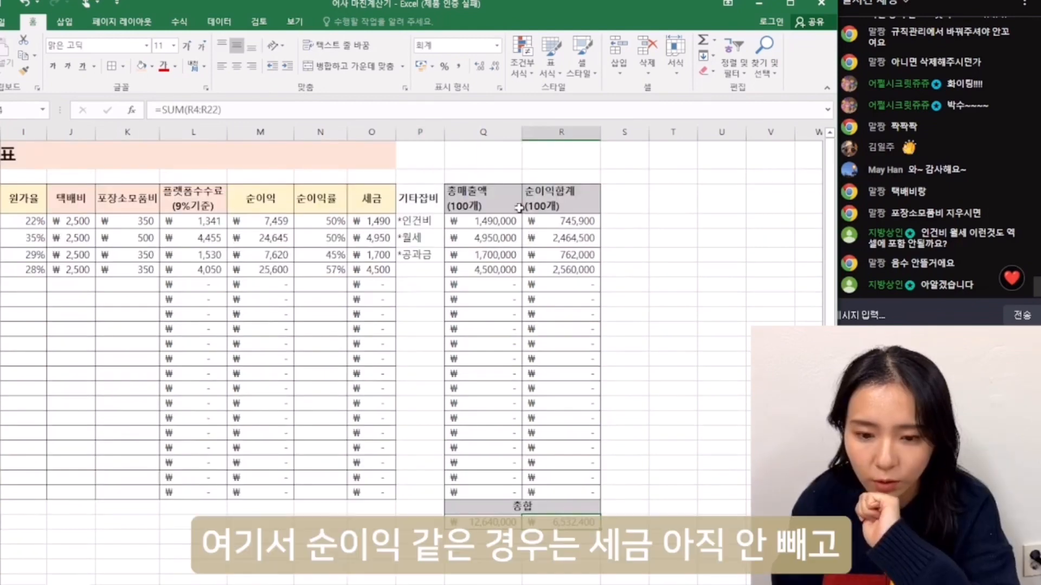
# Examine the 순이익합계 column and its total in R24 against the 세금 and 기타잡비 columns
pyautogui.moveTo(572, 222); pyautogui.dragTo(537, 495)
pyautogui.click(532, 523)
pyautogui.moveTo(372, 208); pyautogui.dragTo(375, 329)
pyautogui.click(569, 522)
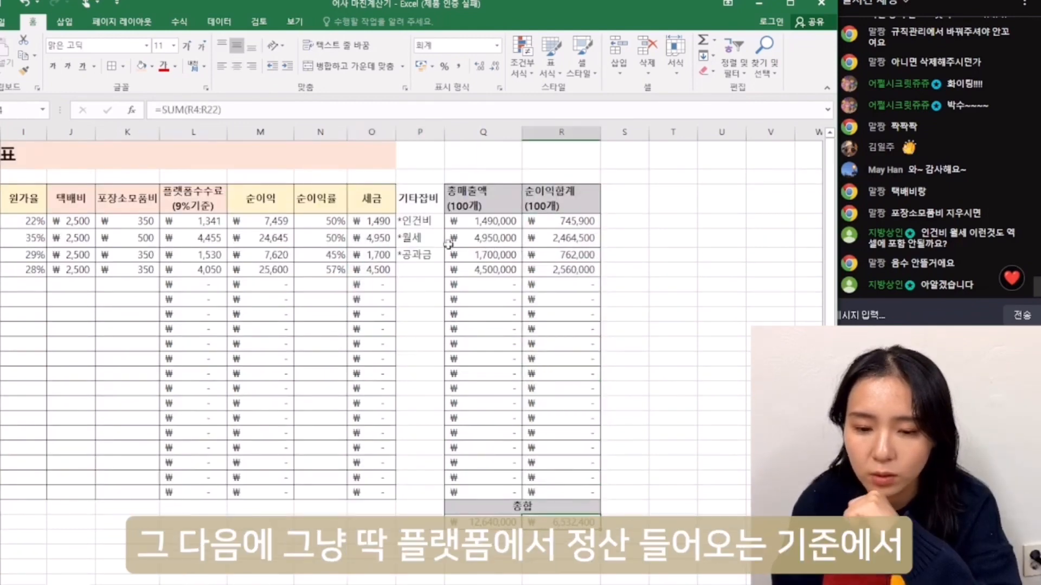
pyautogui.click(421, 198)
pyautogui.scroll(-1, 453, 301)
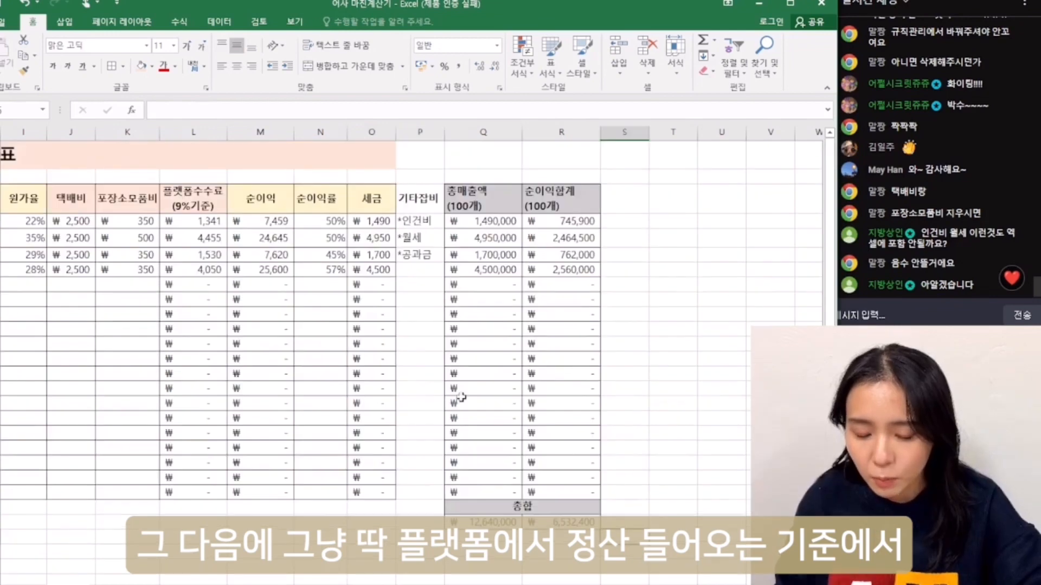
pyautogui.click(549, 519)
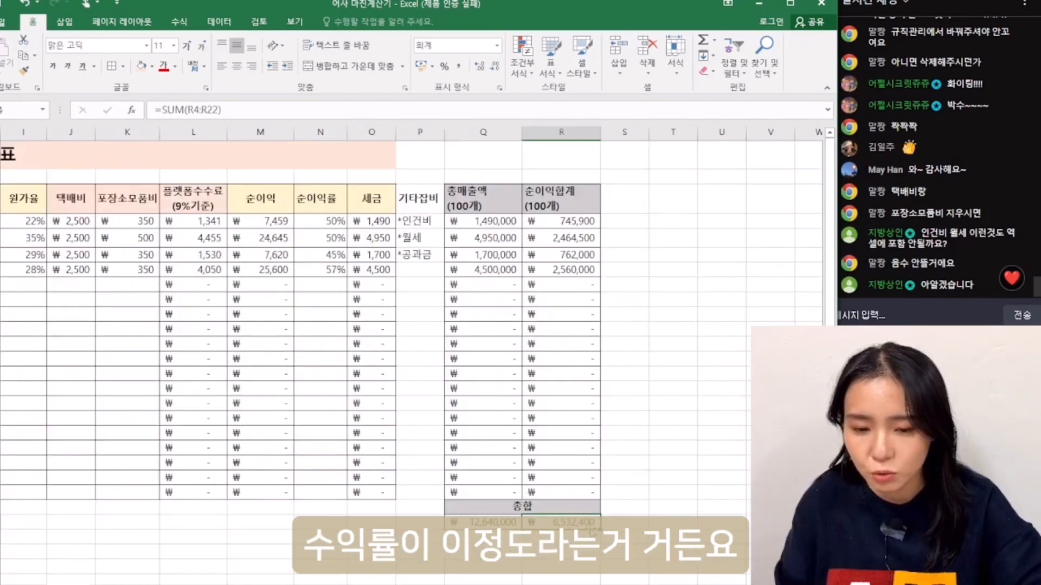
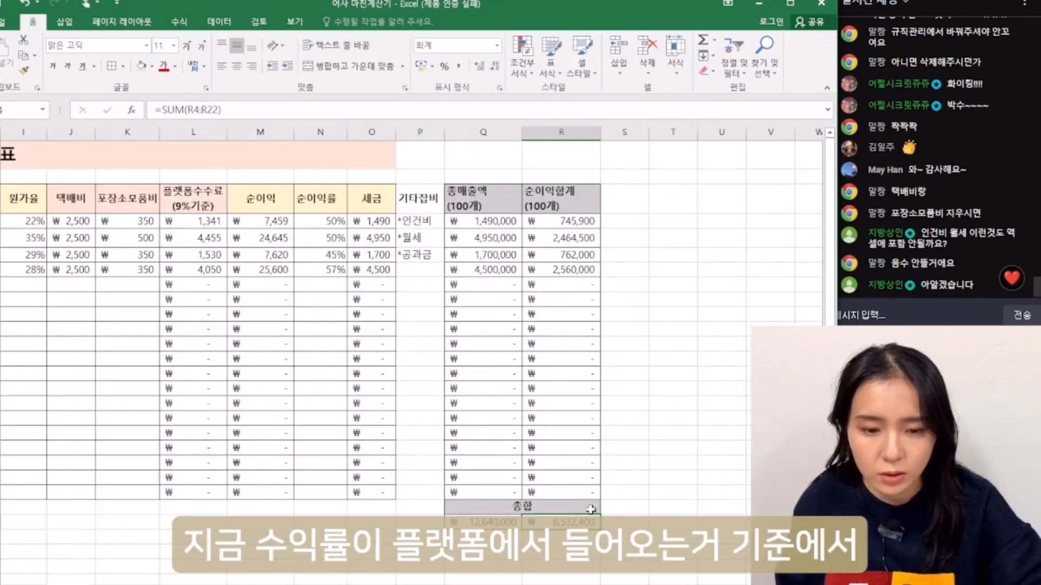
pyautogui.scroll(-1, 612, 520)
pyautogui.scroll(1, 599, 500)
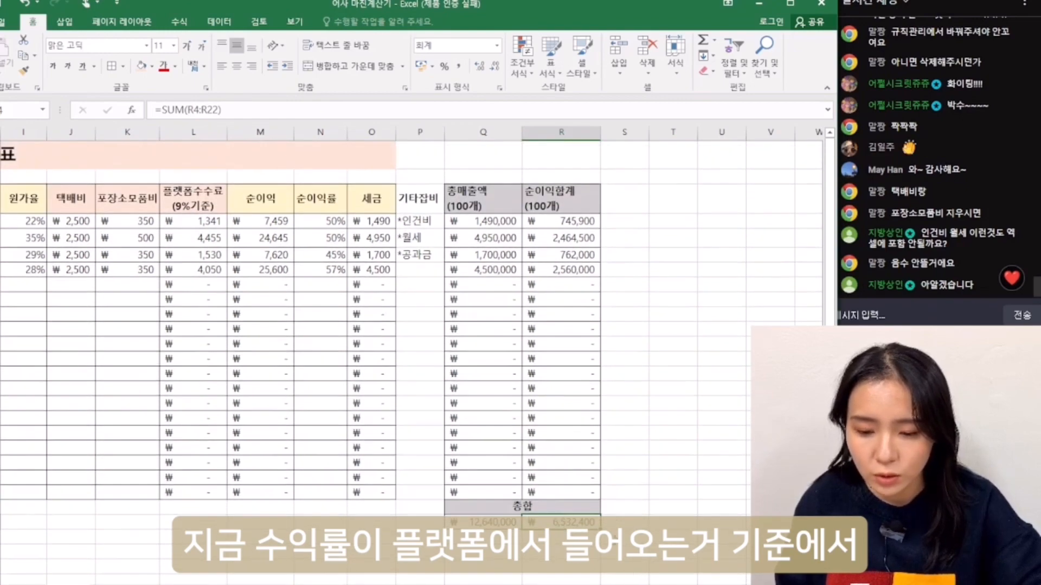
# Add the label 인건비 in S25 beside the totals block and enter 20000000 in R25
pyautogui.click(619, 536)
pyautogui.scroll(-1, 626, 494)
pyautogui.doubleClick(626, 460)
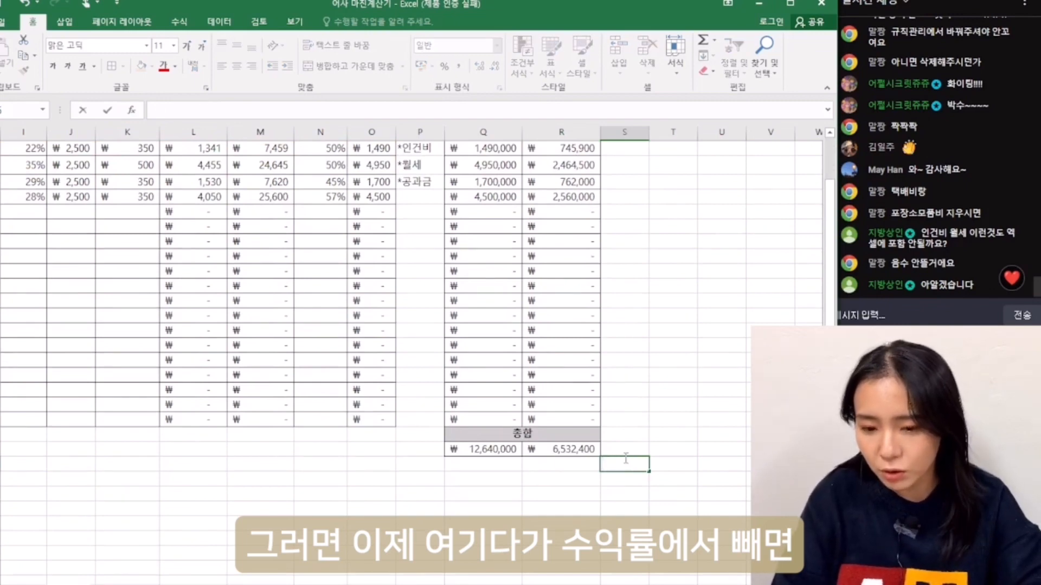
pyautogui.write('이건비')
pyautogui.press('Left')
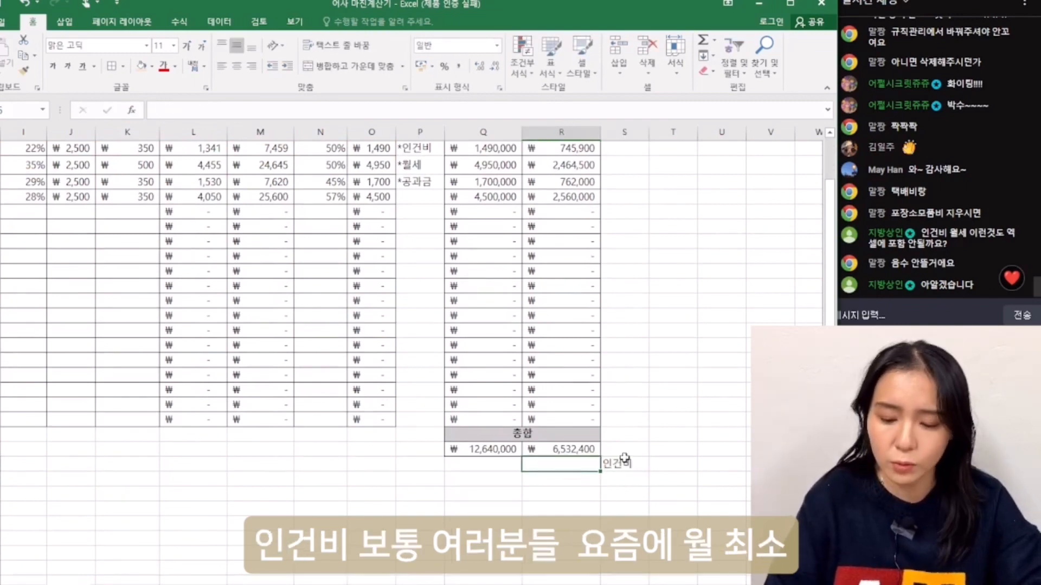
pyautogui.write('=0000')
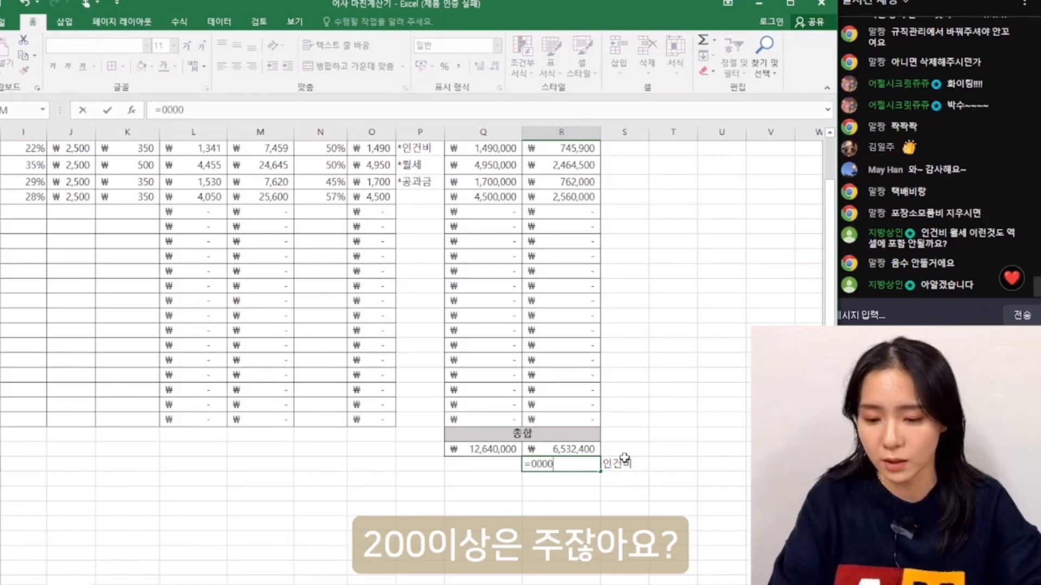
pyautogui.write('20000000')
pyautogui.press('Return')
# Apply the accounting won format to R25:R29 and correct the 인건비 amount in R25 to 2000000
pyautogui.moveTo(579, 464); pyautogui.dragTo(565, 527)
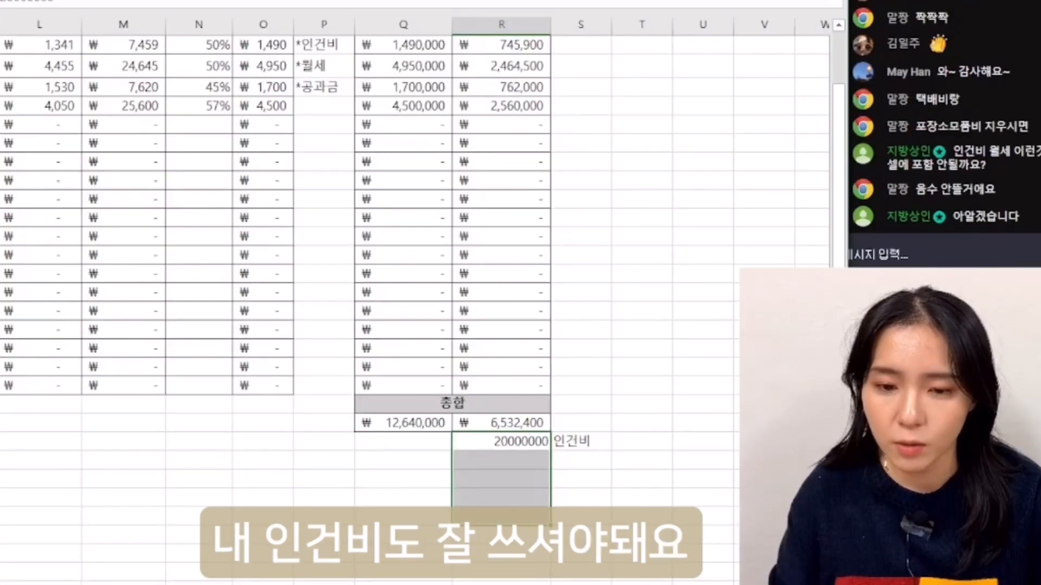
pyautogui.click(535, 462)
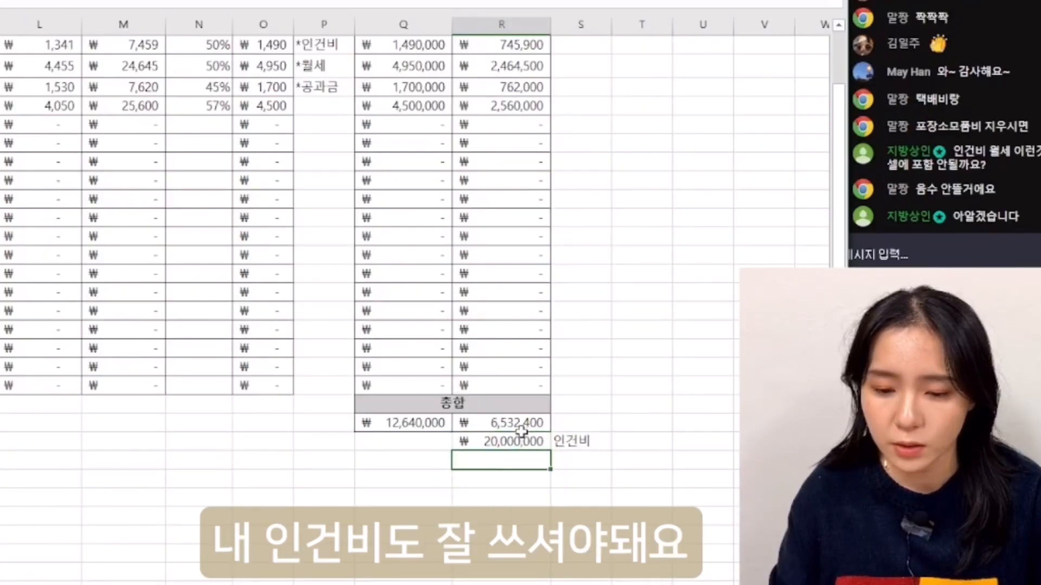
pyautogui.doubleClick(528, 438)
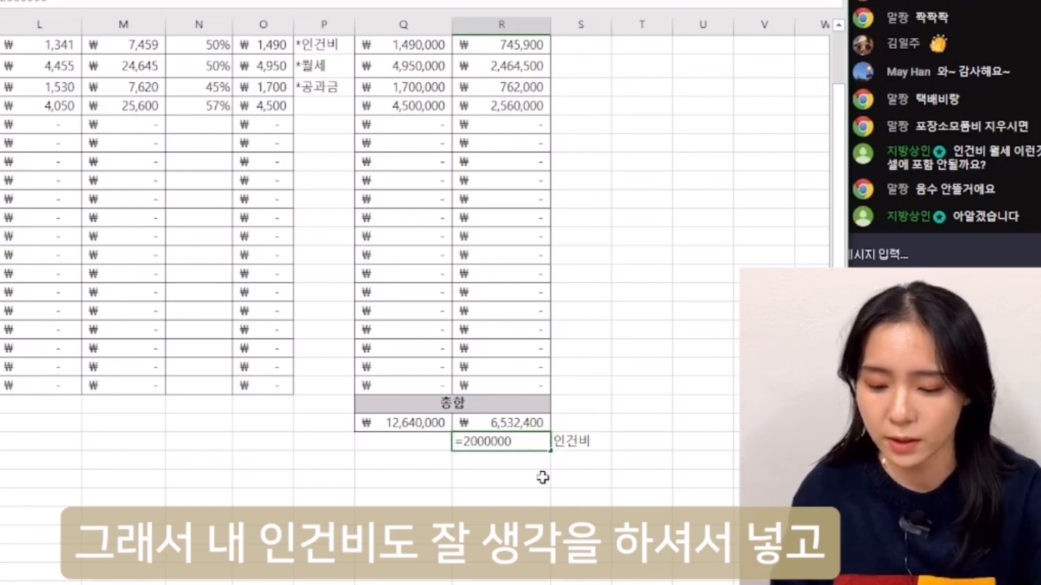
pyautogui.press('Return')
# Add the label 월세 in S26 with an amount of 500,000 in R26
pyautogui.click(578, 459)
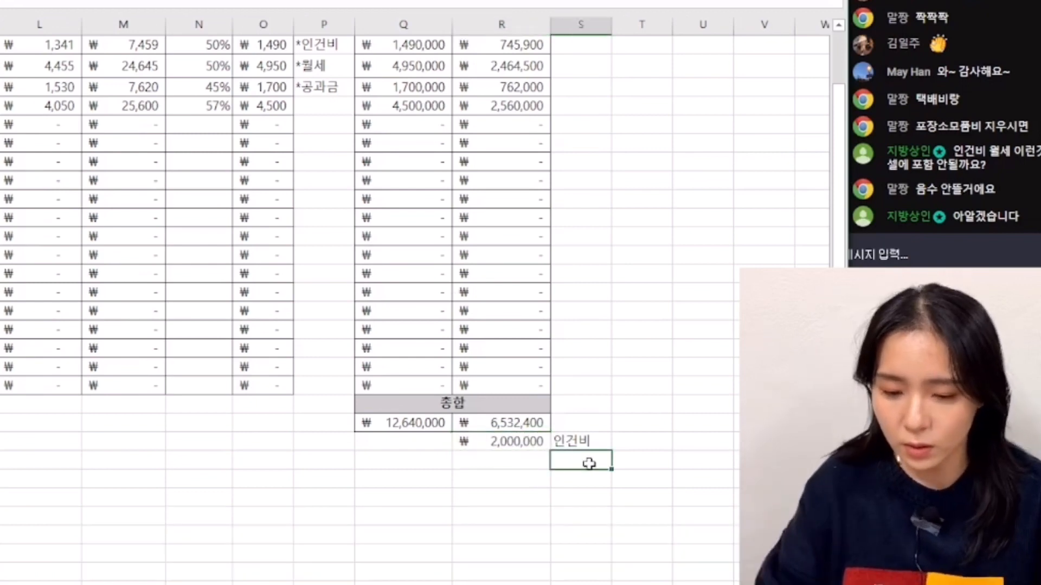
pyautogui.write('월세')
pyautogui.press('Left')
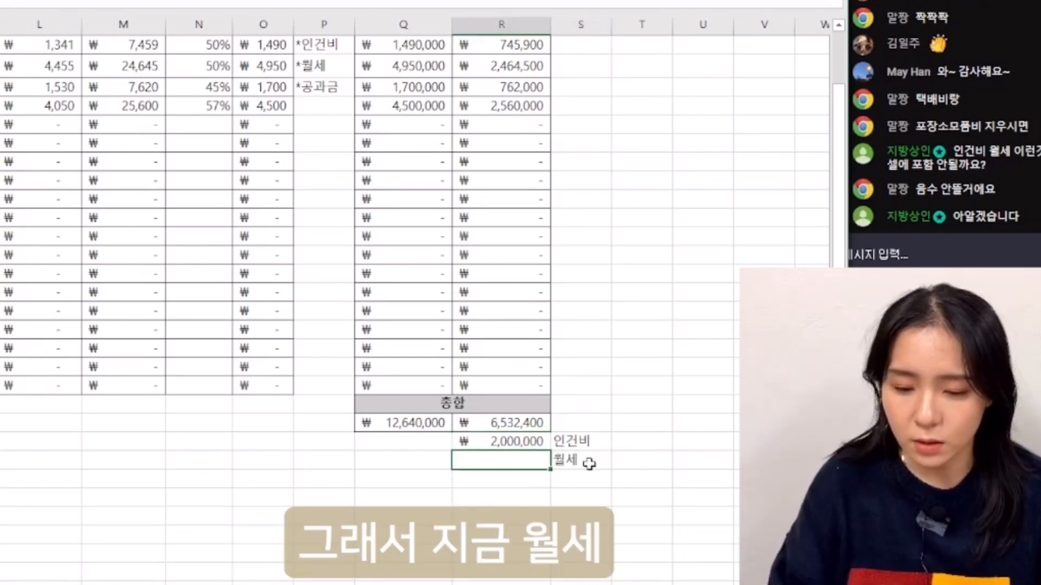
# Add the label 공과금 in S27 with an amount of 300,000 in R27
pyautogui.click(585, 478)
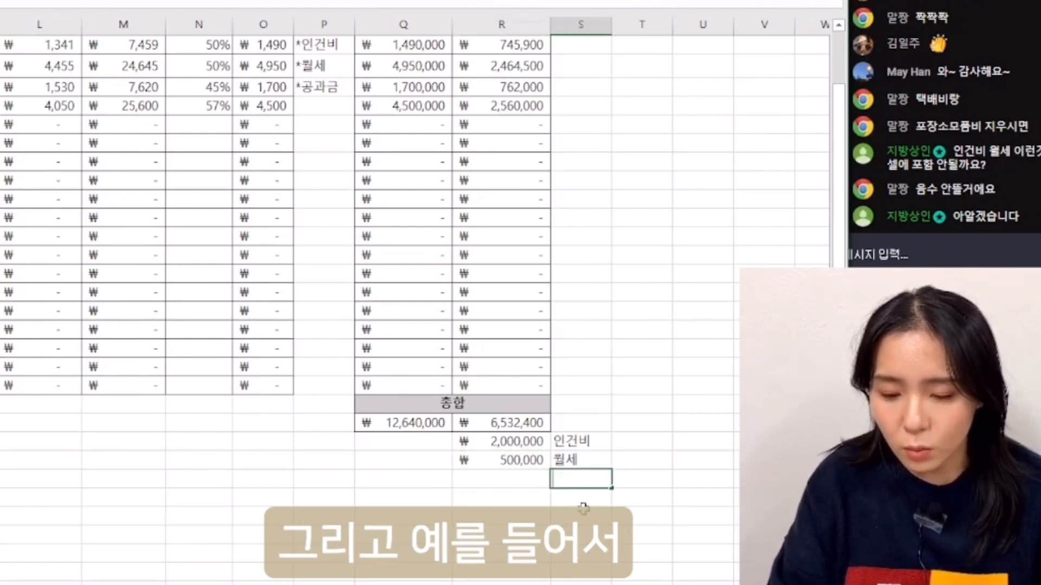
pyautogui.write('공과금')
pyautogui.press('Left')
pyautogui.write('=')
pyautogui.press('Up')
pyautogui.press('Up')
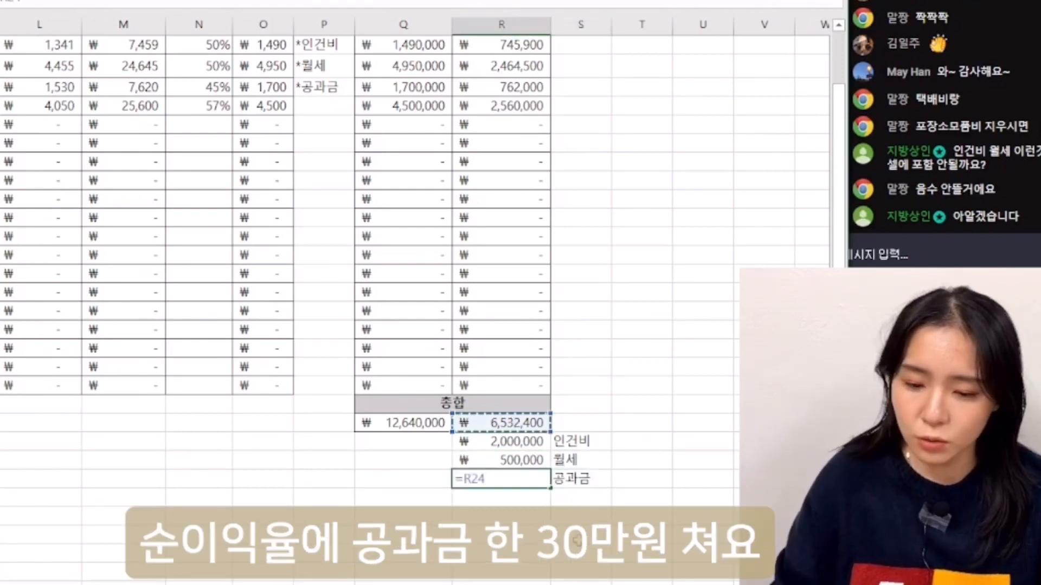
pyautogui.press('Escape')
pyautogui.write('30000')
pyautogui.hotkey('ctrl', 'Return')
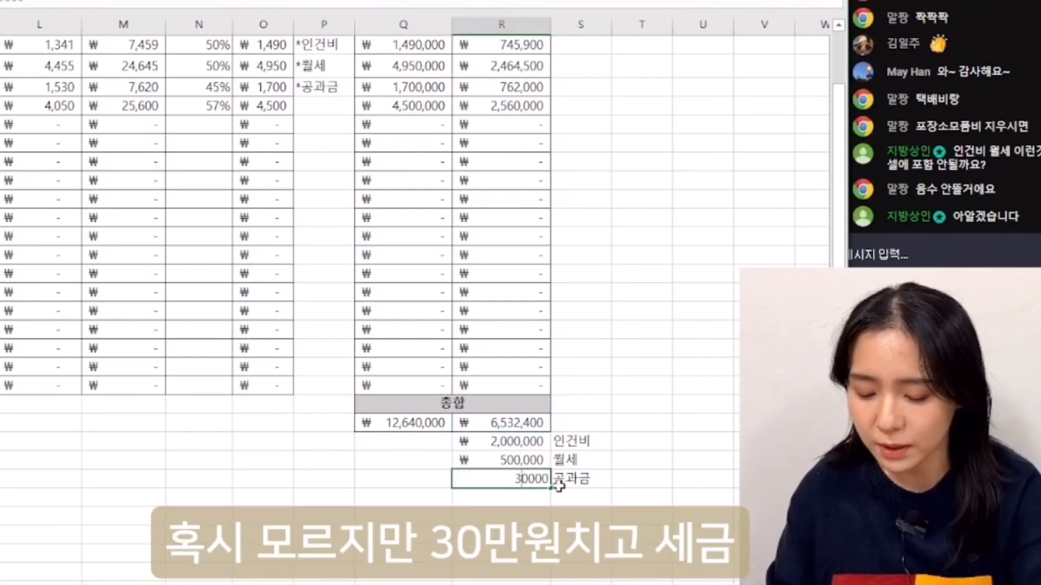
# Add the label 세금 in S28 and calculate it in R28 with =R24*0.1
pyautogui.click(581, 501)
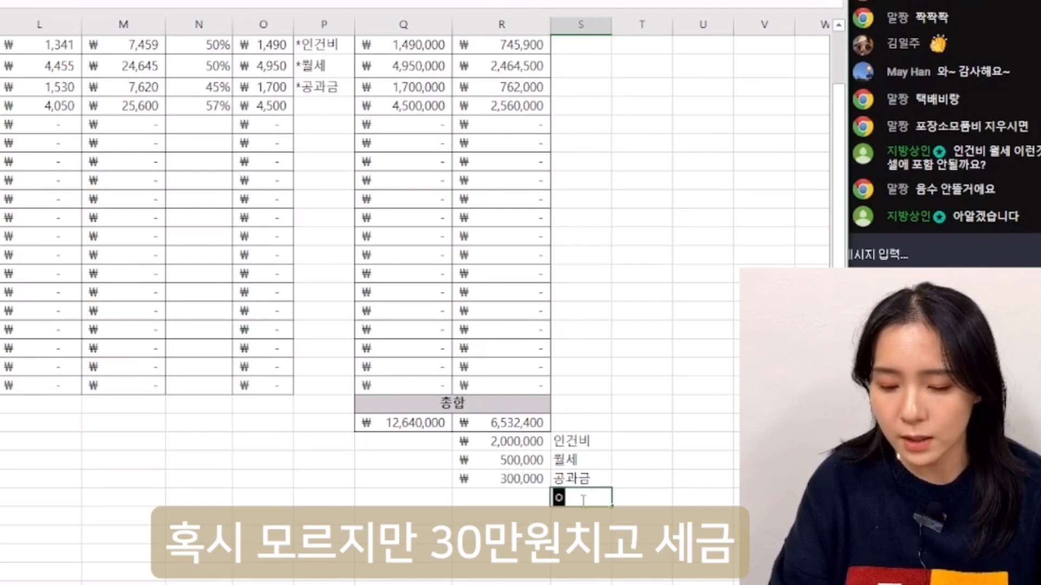
pyautogui.write('세그')
pyautogui.press('Return')
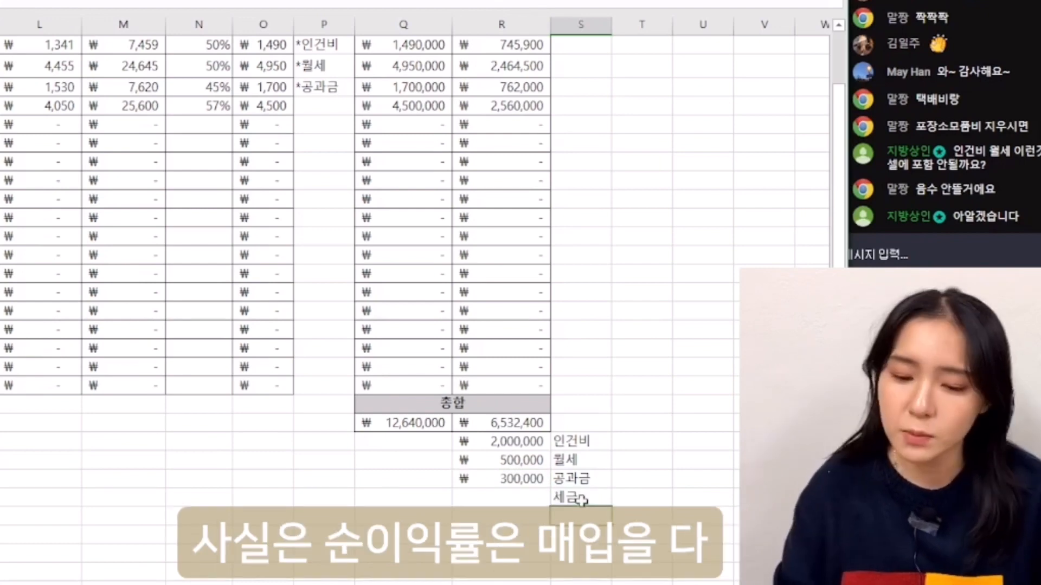
pyautogui.click(534, 495)
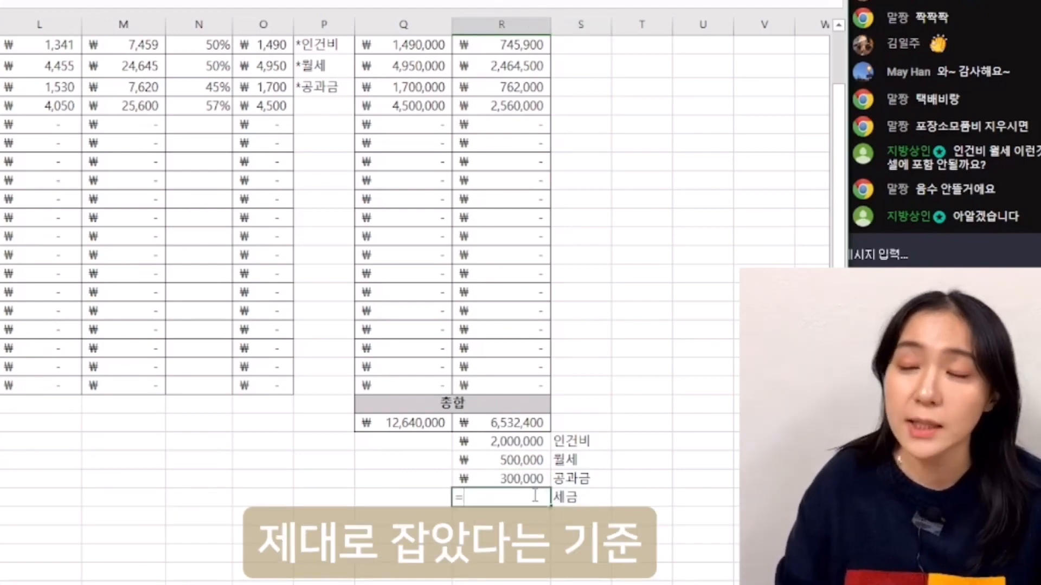
pyautogui.click(504, 422)
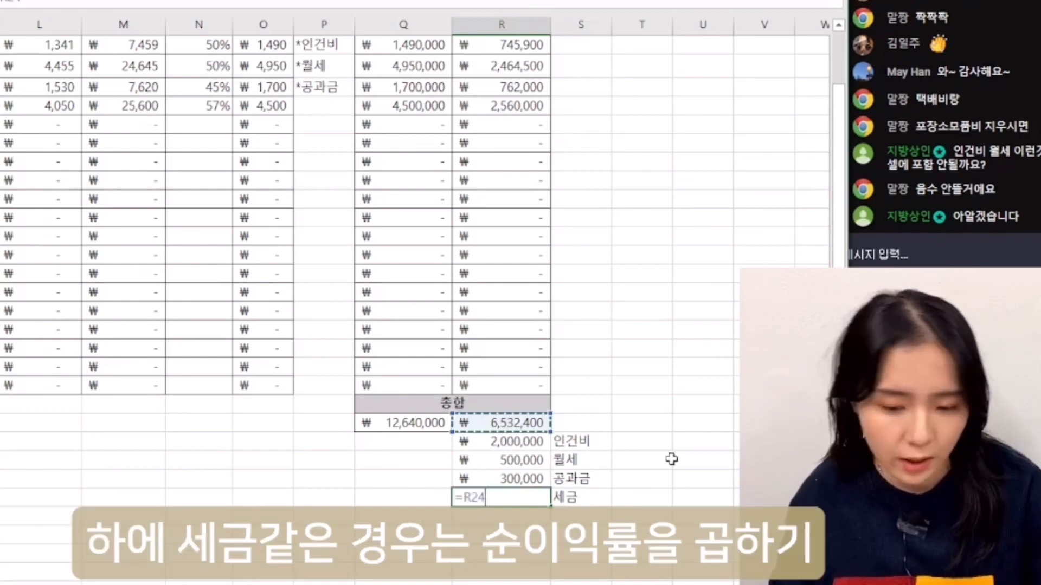
pyautogui.write('*')
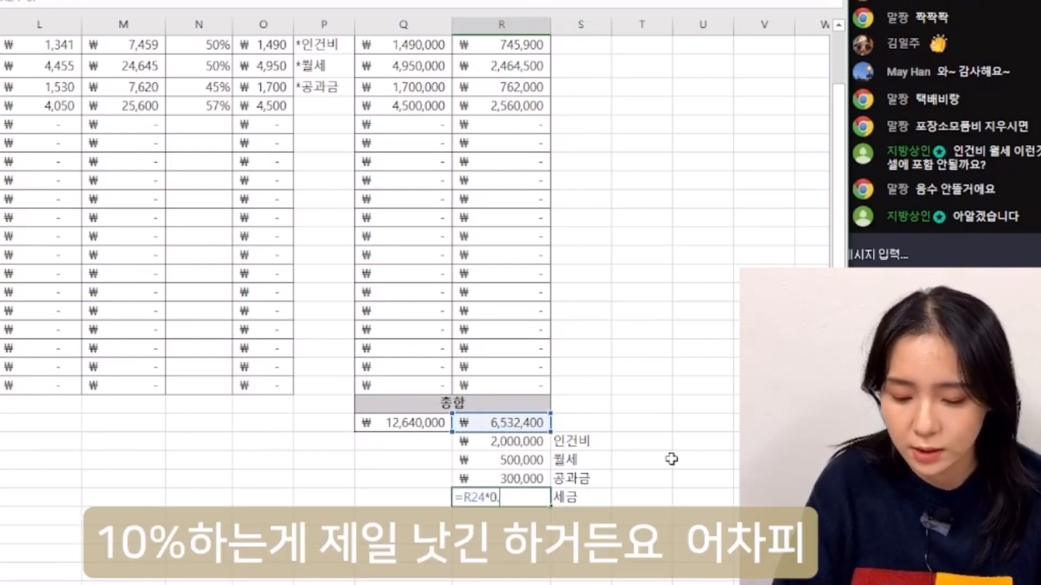
pyautogui.write('0.1')
pyautogui.press('Return')
pyautogui.scroll(-1, 636, 460)
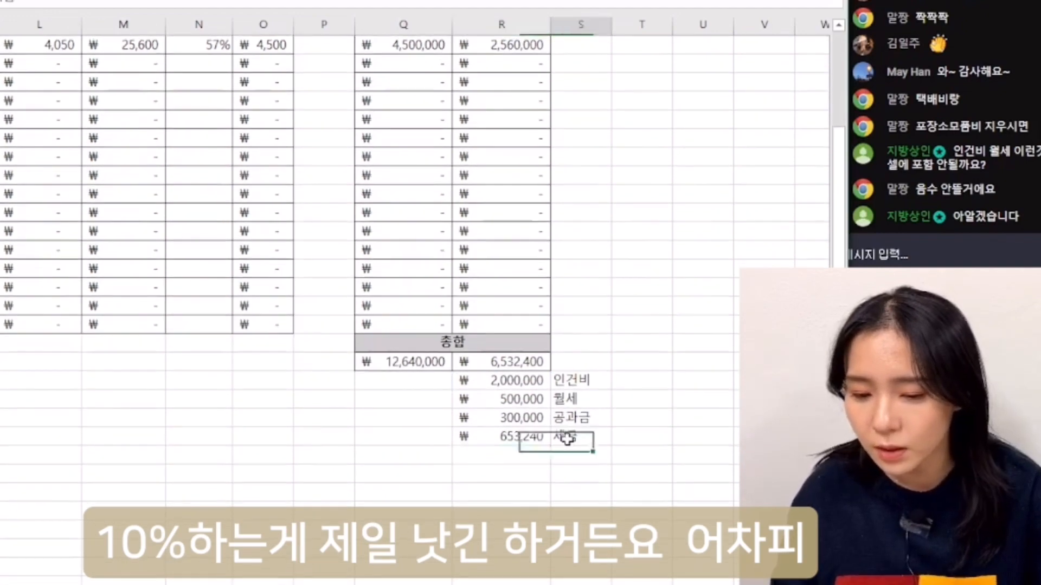
# Examine how the 세금 calculation relates to the 이상판매가 and 실제판매가 columns of the margin table
pyautogui.click(525, 441)
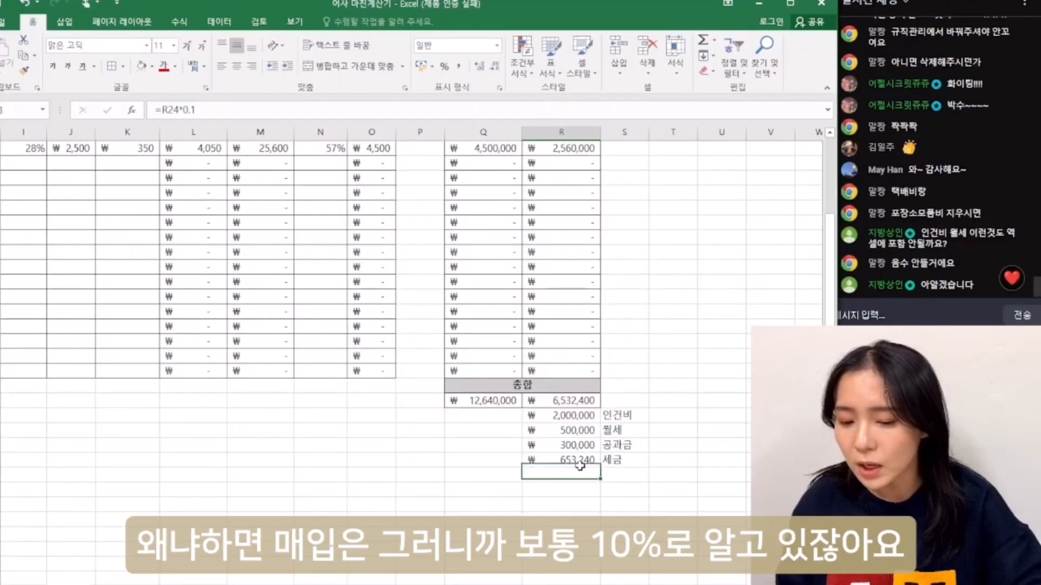
pyautogui.scroll(2, 532, 478)
pyautogui.click(380, 388)
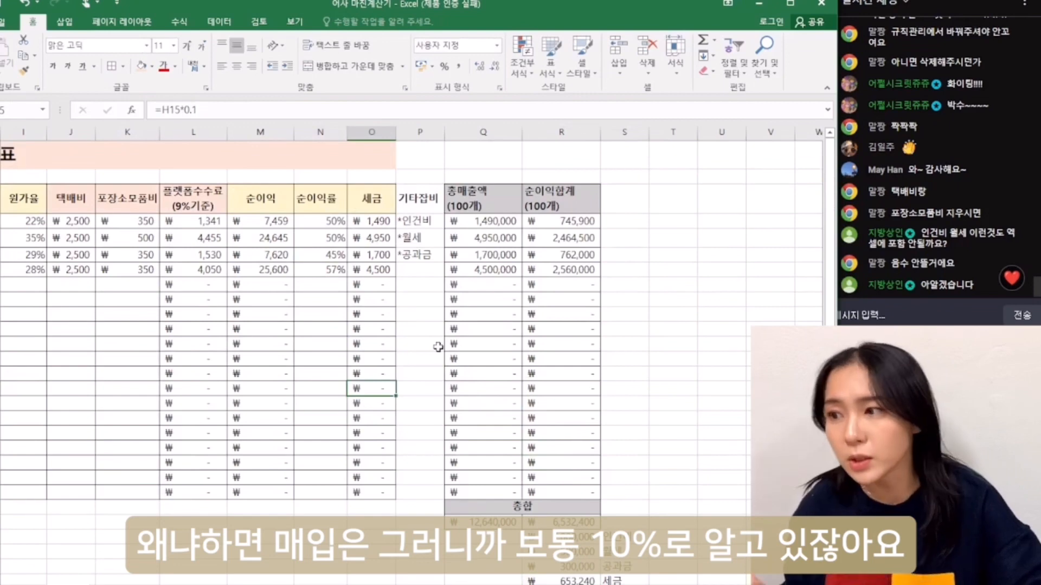
pyautogui.click(431, 329)
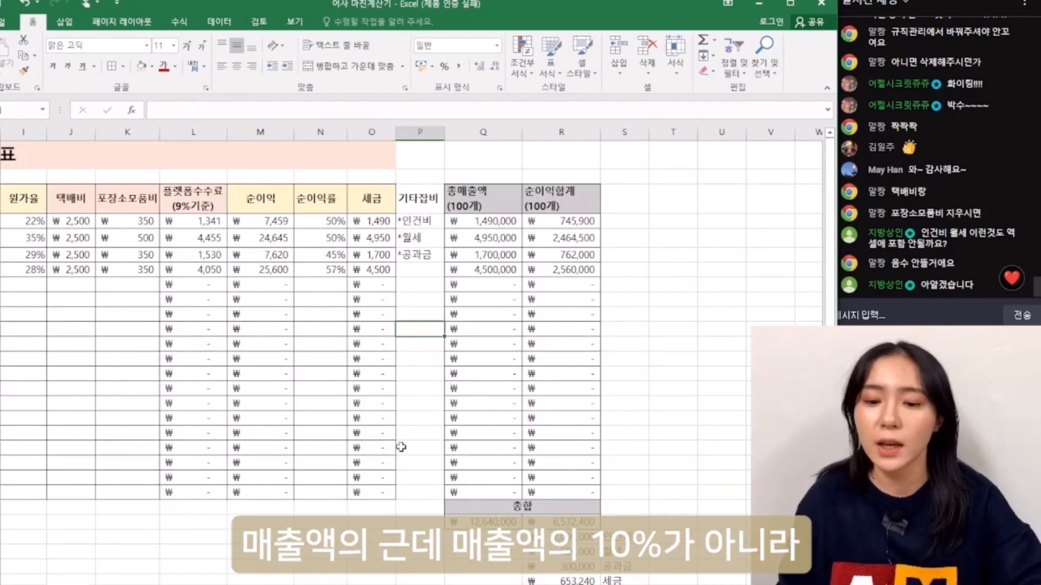
pyautogui.click(339, 282)
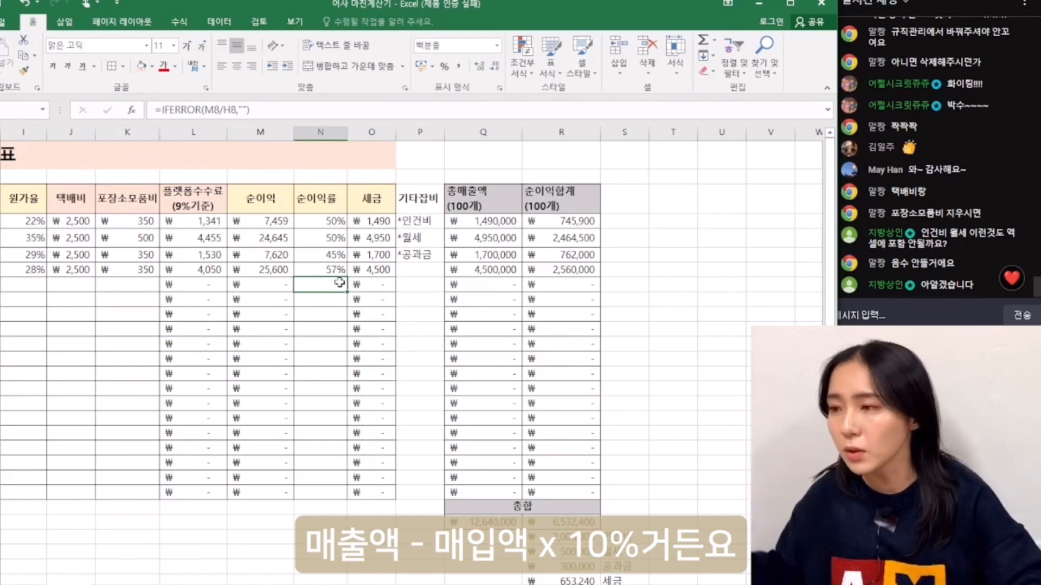
pyautogui.click(142, 284)
pyautogui.moveTo(670, 584); pyautogui.dragTo(597, 584)
pyautogui.click(286, 332)
pyautogui.click(211, 237)
pyautogui.click(149, 223)
pyautogui.click(142, 270)
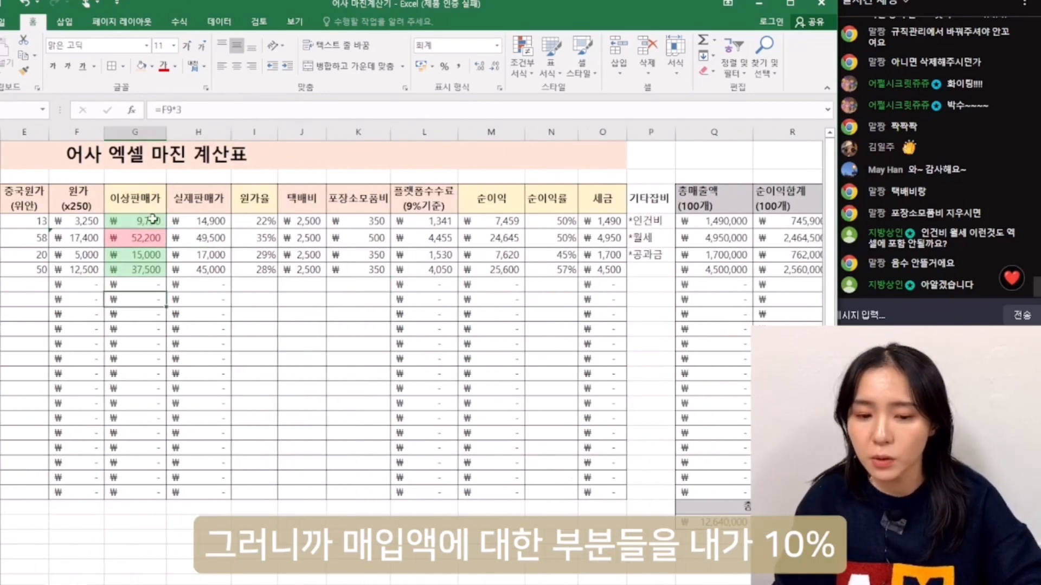
pyautogui.moveTo(153, 219); pyautogui.dragTo(147, 373)
pyautogui.click(178, 370)
pyautogui.moveTo(186, 211); pyautogui.dragTo(180, 400)
pyautogui.click(160, 335)
pyautogui.moveTo(134, 221); pyautogui.dragTo(133, 380)
pyautogui.click(143, 400)
pyautogui.click(253, 239)
pyautogui.click(217, 419)
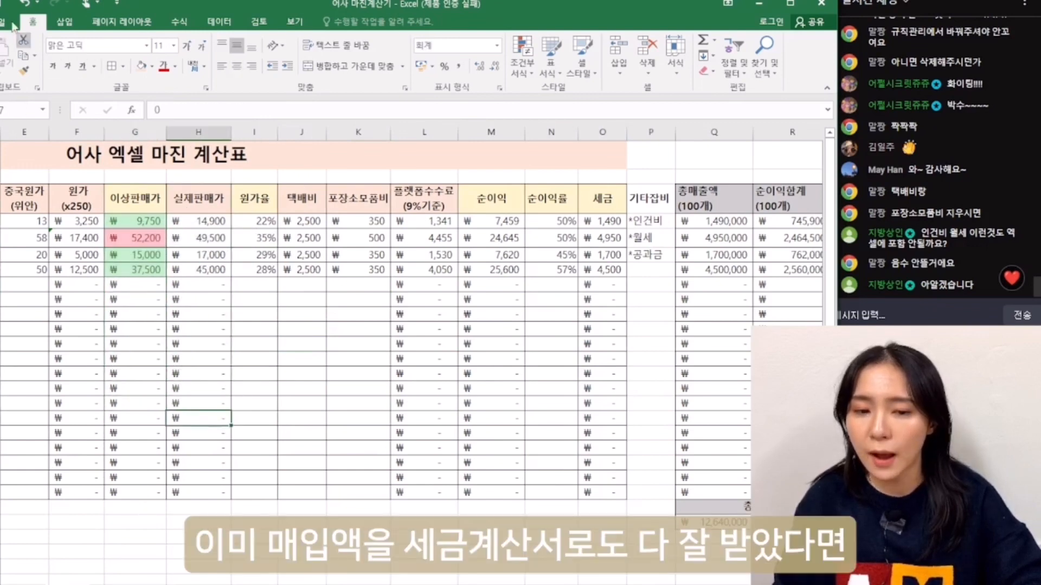
# Examine the 순이익 column against the 인건비, 월세, 공과금 and 세금 deductions below the totals
pyautogui.click(520, 423)
pyautogui.hscroll(2, 651, 433)
pyautogui.click(417, 392)
pyautogui.click(439, 337)
pyautogui.click(409, 260)
pyautogui.click(408, 237)
pyautogui.click(413, 374)
pyautogui.scroll(-4, 678, 487)
pyautogui.click(724, 417)
pyautogui.click(744, 505)
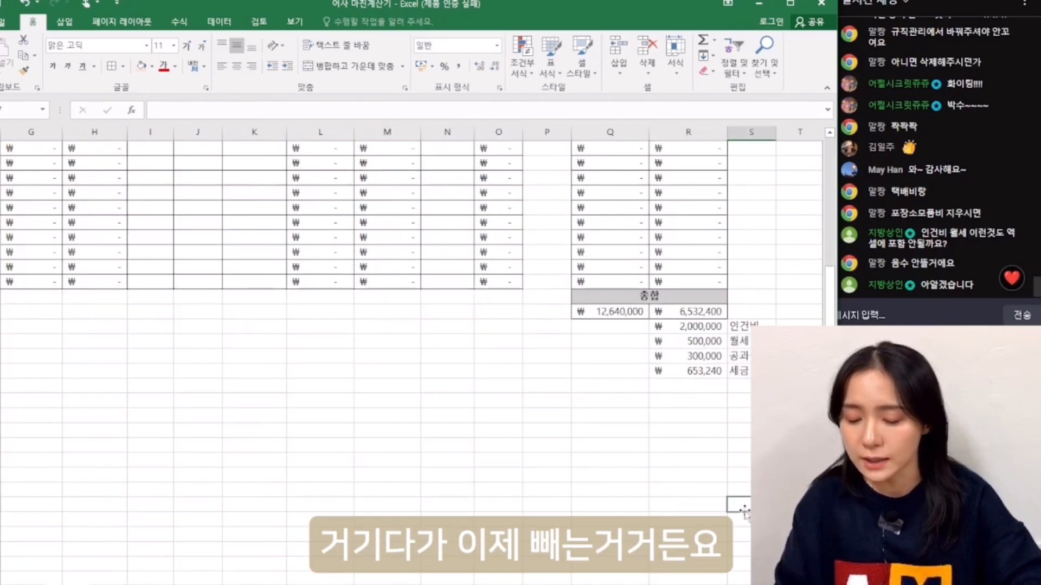
pyautogui.click(725, 338)
pyautogui.click(725, 372)
pyautogui.scroll(4, 623, 444)
# Rename the 순이익 and 순이익률 headers in M3:N3 to 영업이익 and 영업이익률, widening column N to fit
pyautogui.click(400, 198)
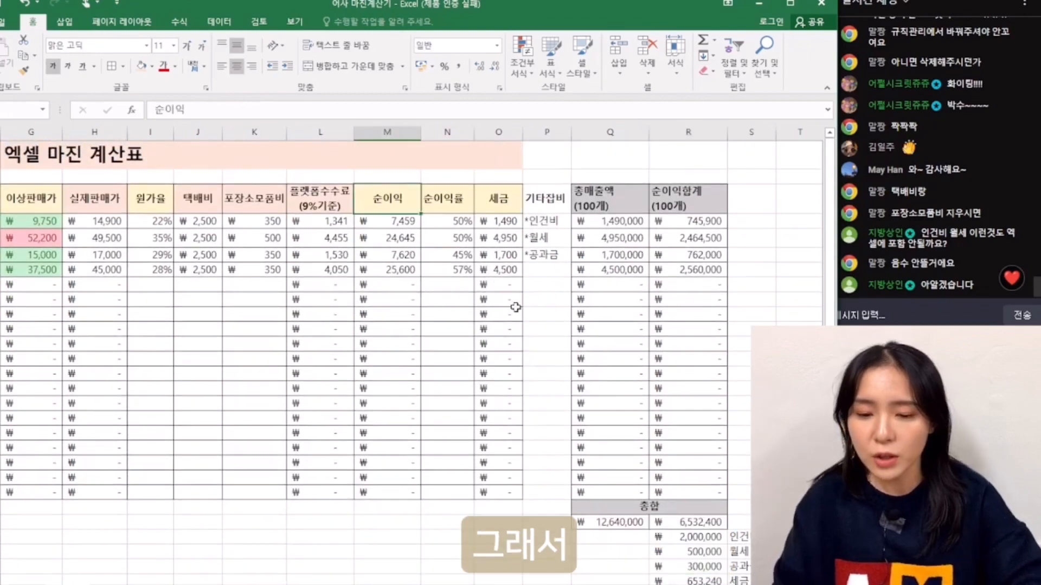
pyautogui.write('여')
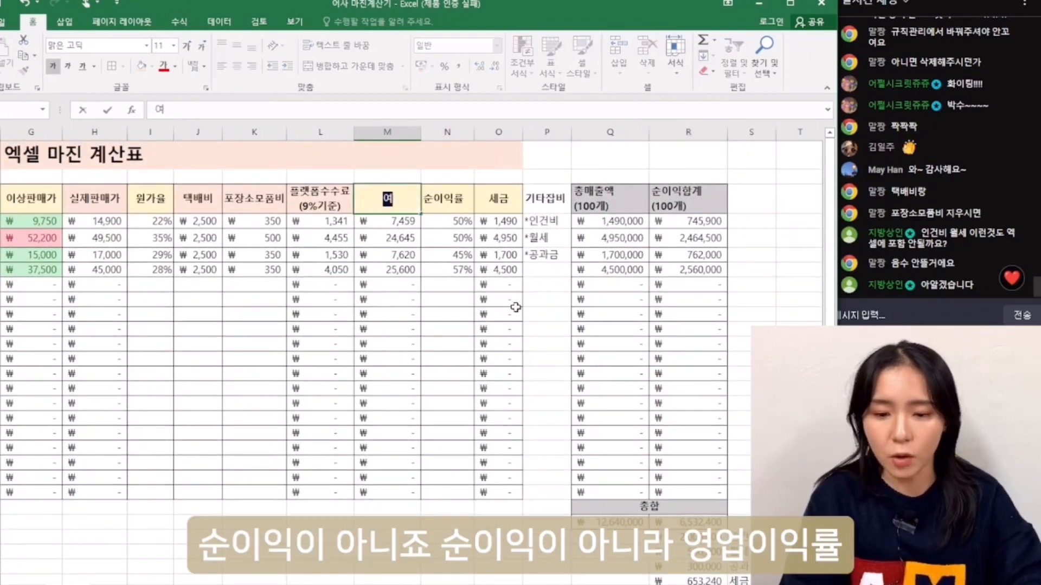
pyautogui.write('업이익')
pyautogui.press('Tab')
pyautogui.write('영업이익ㄹ')
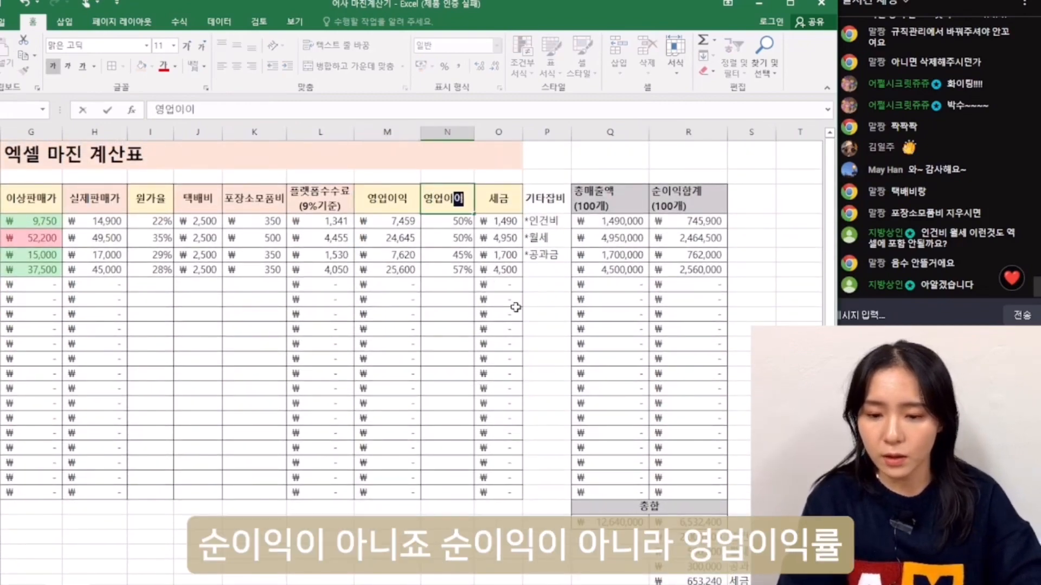
pyautogui.write('률')
pyautogui.press('Return')
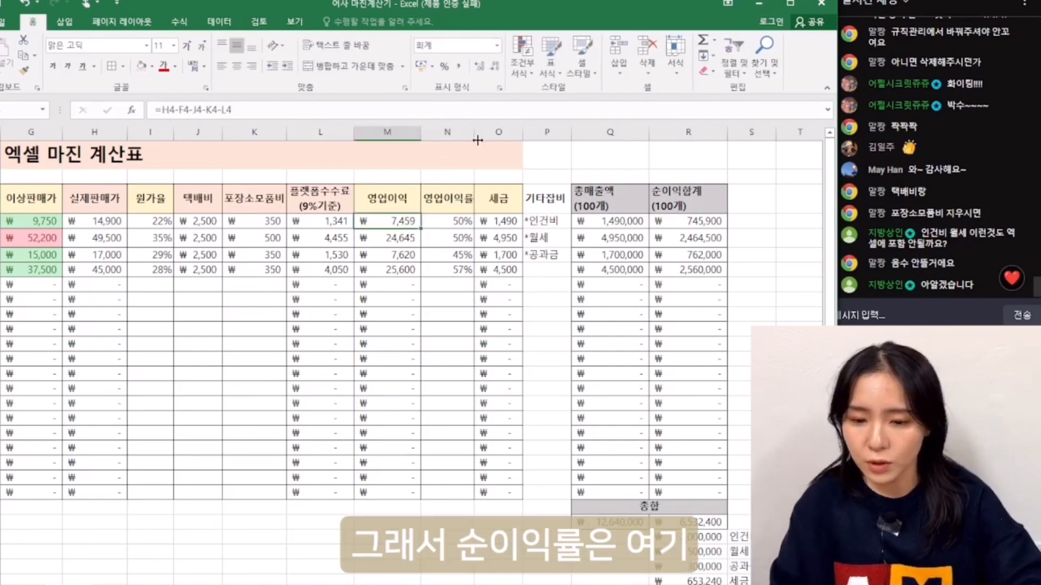
# Examine the deduction amounts in R25:R28 in relation to the SUM total in R24
pyautogui.click(686, 493)
pyautogui.scroll(-1, 683, 483)
pyautogui.click(683, 482)
pyautogui.click(664, 524)
pyautogui.click(692, 506)
pyautogui.click(717, 524)
pyautogui.scroll(-1, 719, 485)
pyautogui.press('Up')
pyautogui.press('Up')
pyautogui.press('Up')
pyautogui.press('Up')
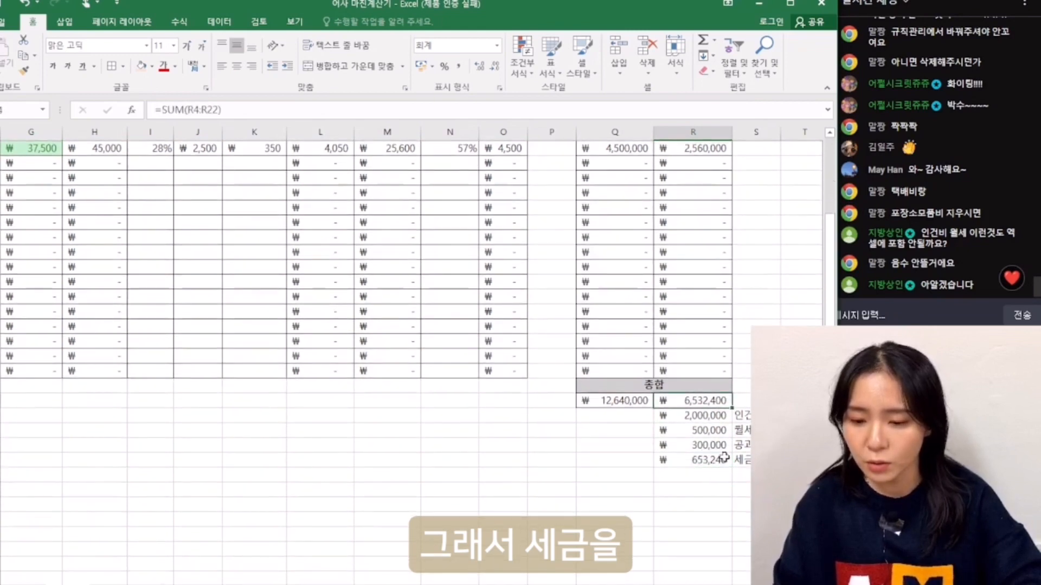
# Change the 순이익합계 header in R3 to 영업이익 합계, keeping (100개) on its second line
pyautogui.scroll(3, 639, 283)
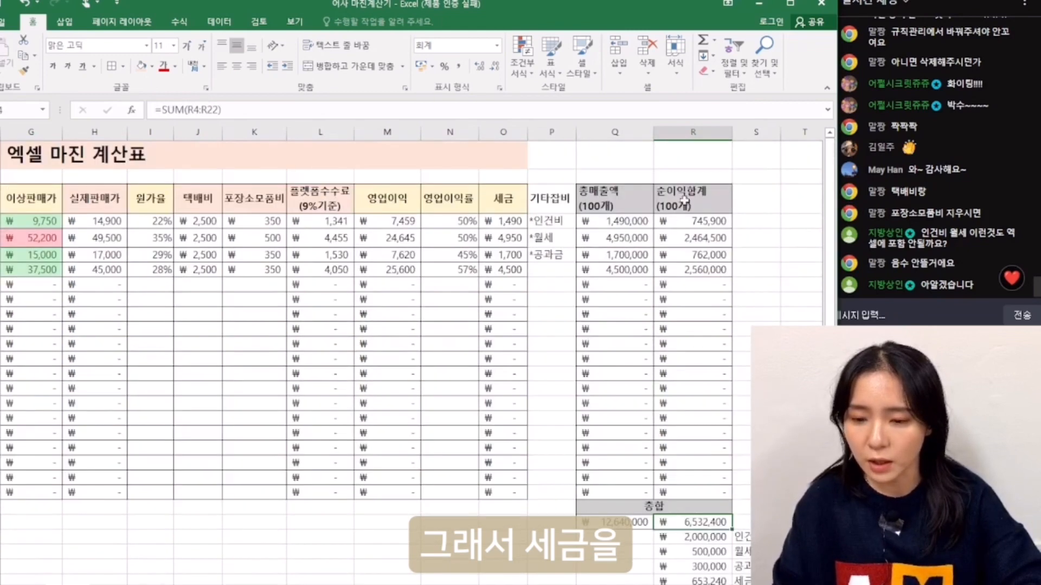
pyautogui.doubleClick(682, 193)
pyautogui.moveTo(676, 192); pyautogui.dragTo(613, 186)
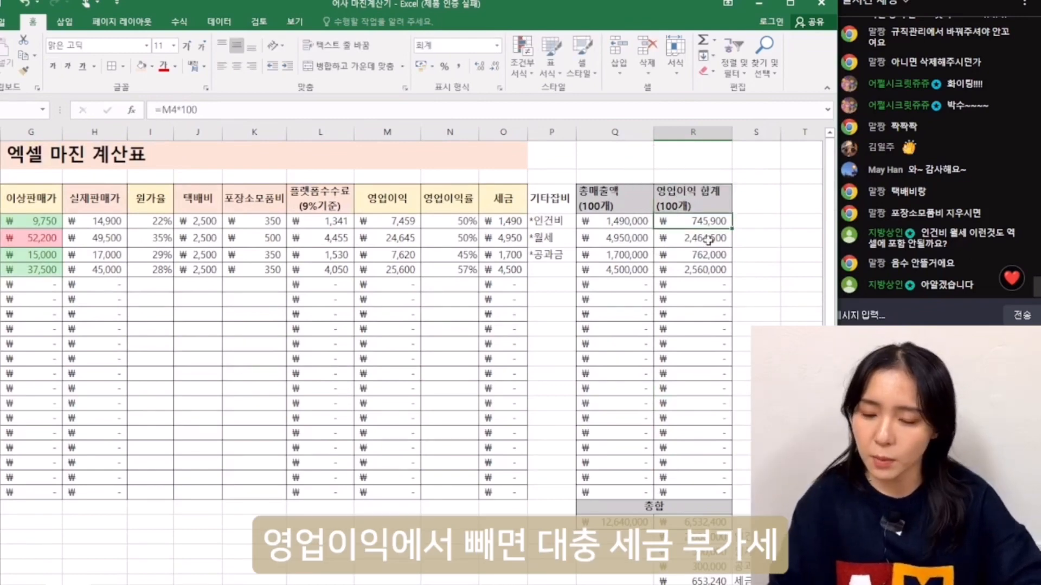
# Replace the 세금 label in S28 below the totals block with 부가세
pyautogui.scroll(-2, 709, 241)
pyautogui.click(708, 460)
pyautogui.click(715, 479)
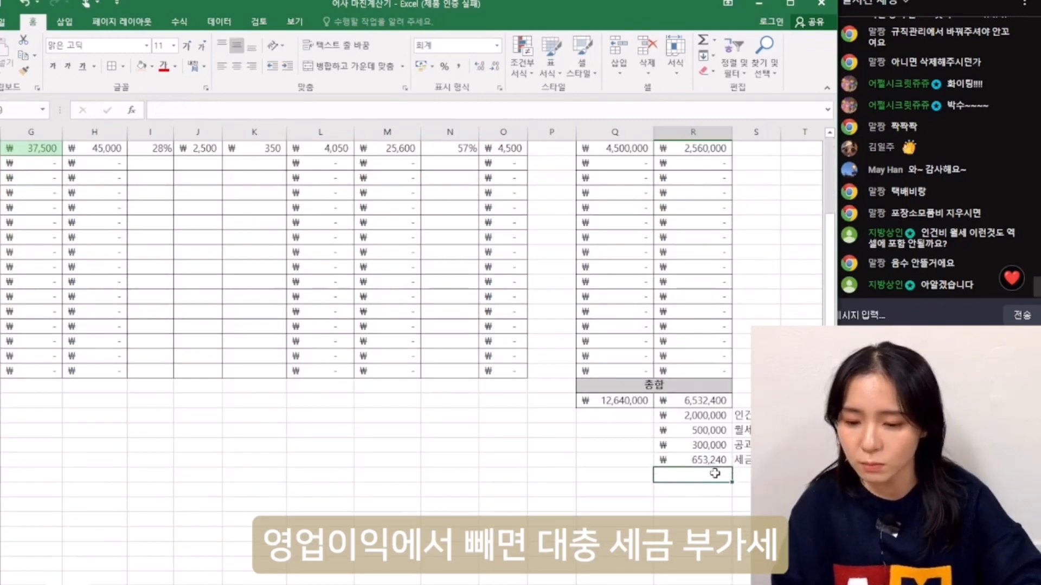
pyautogui.click(741, 460)
pyautogui.write('부가세')
pyautogui.press('Return')
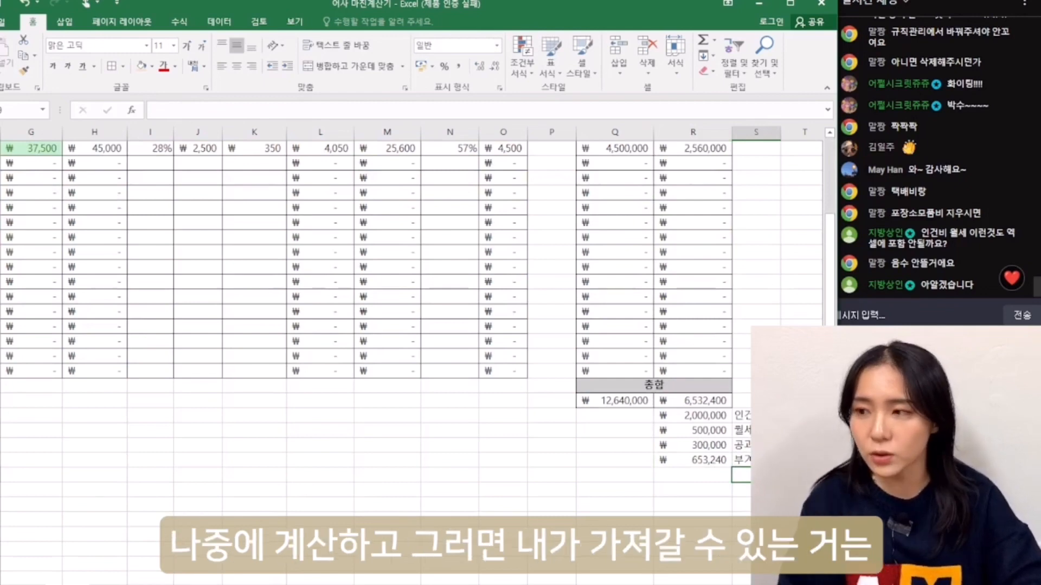
# Calculate the net profit in R29 with =R24-SUM(R25:R28)
pyautogui.press('Left')
pyautogui.write('=')
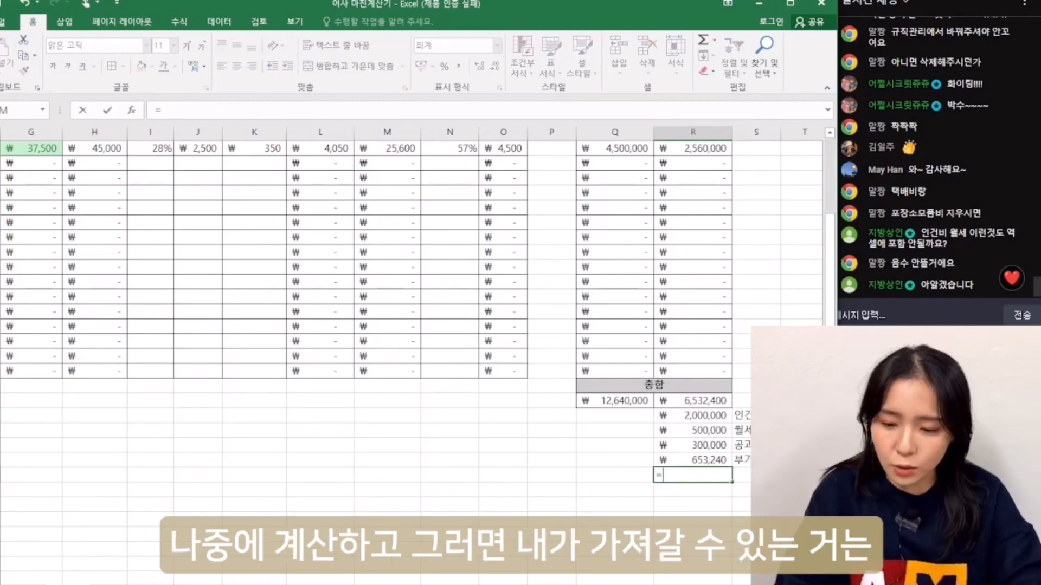
pyautogui.click(714, 401)
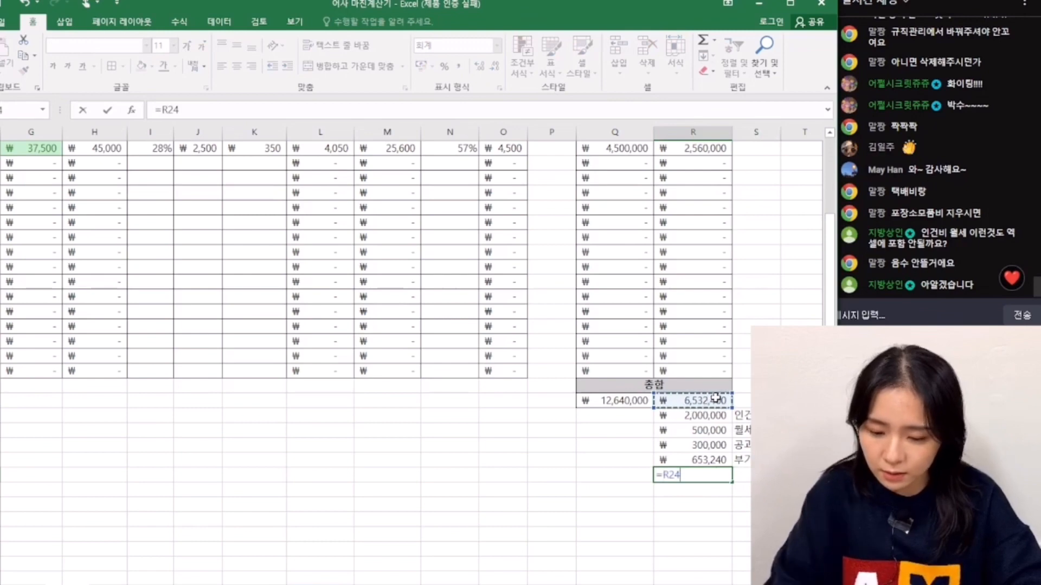
pyautogui.write('0')
pyautogui.press('BackSpace')
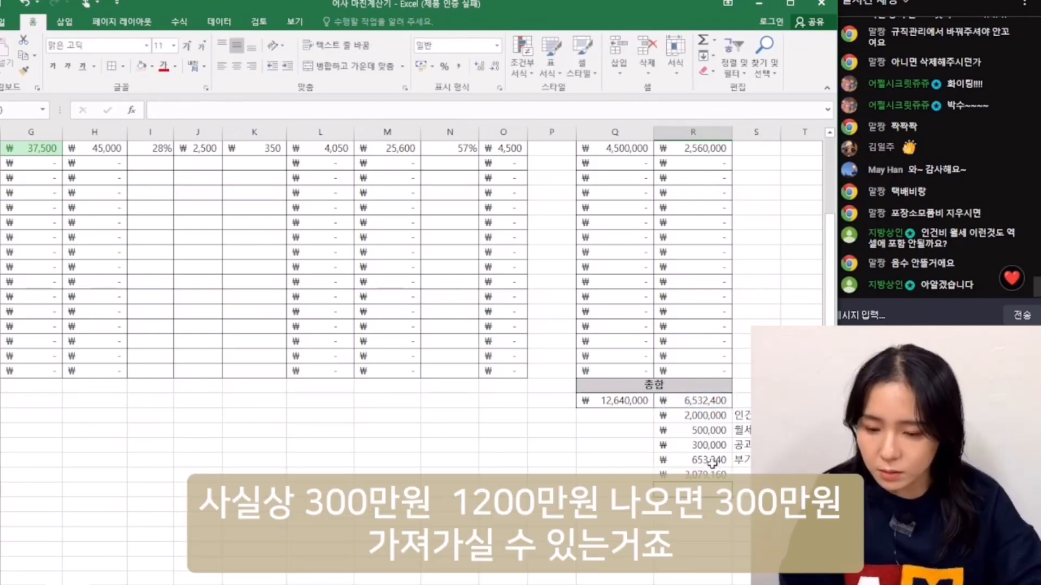
pyautogui.click(598, 401)
pyautogui.click(699, 475)
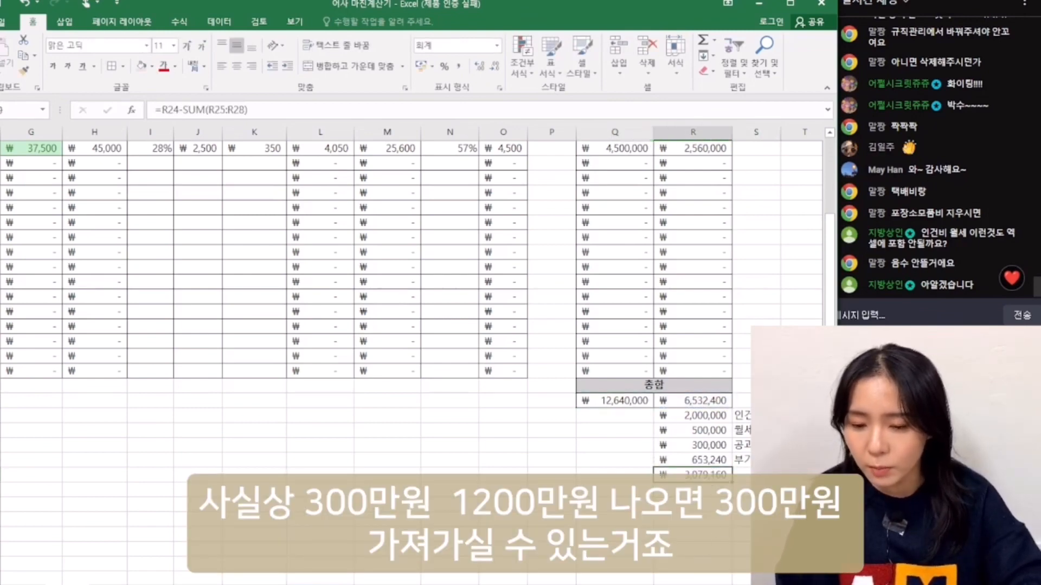
# Make the net profit amount in R29 bold and label it 순이익률 in S29
pyautogui.click(52, 66)
pyautogui.click(747, 475)
pyautogui.write('TNS')
pyautogui.click(673, 522)
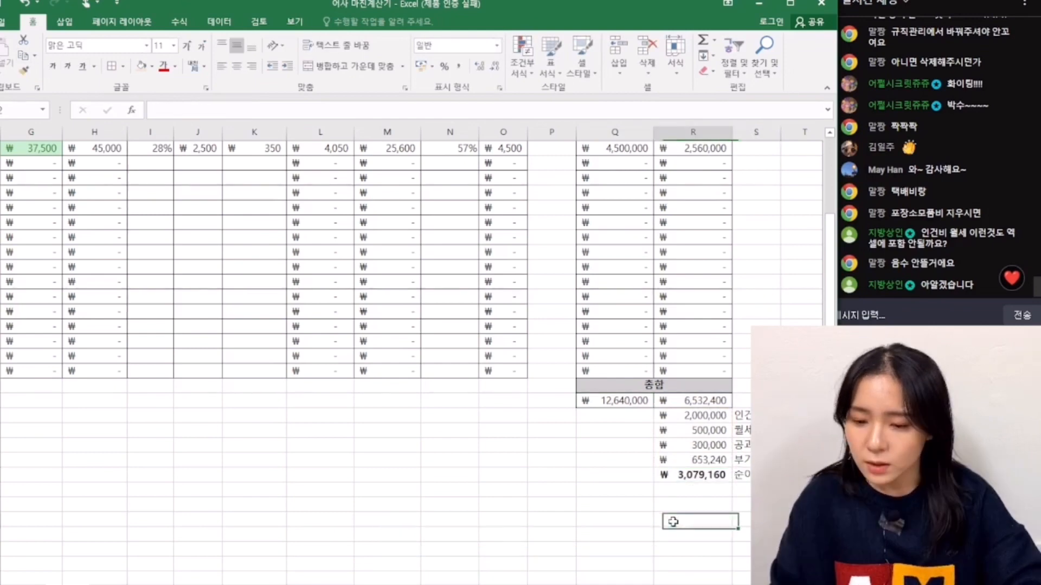
# Format the net profit row R29:S29 with borders, a light orange fill on the S29 label and bold label text
pyautogui.moveTo(740, 416); pyautogui.dragTo(740, 489)
pyautogui.click(740, 505)
pyautogui.click(699, 478)
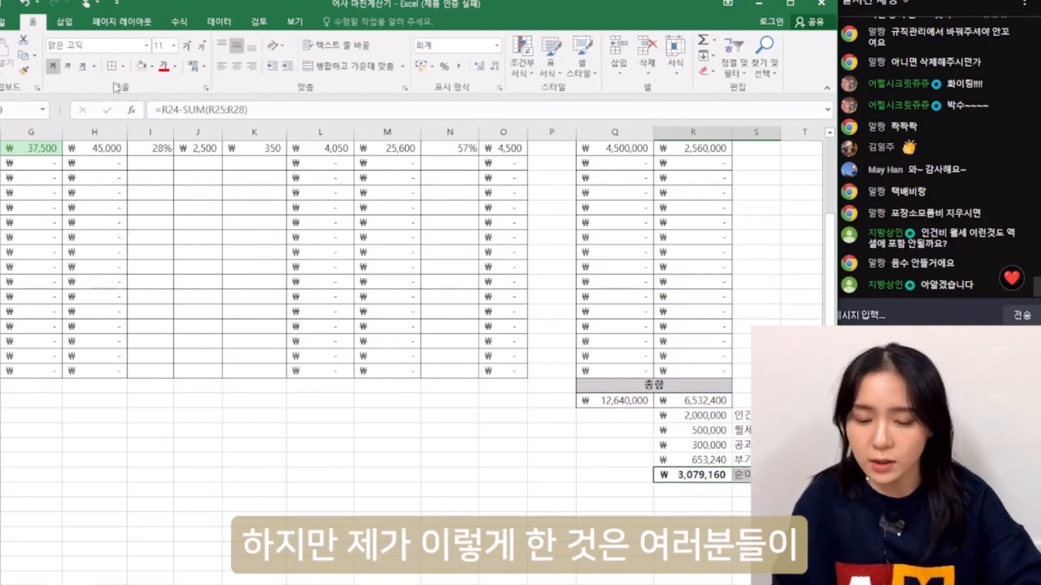
pyautogui.press('Right')
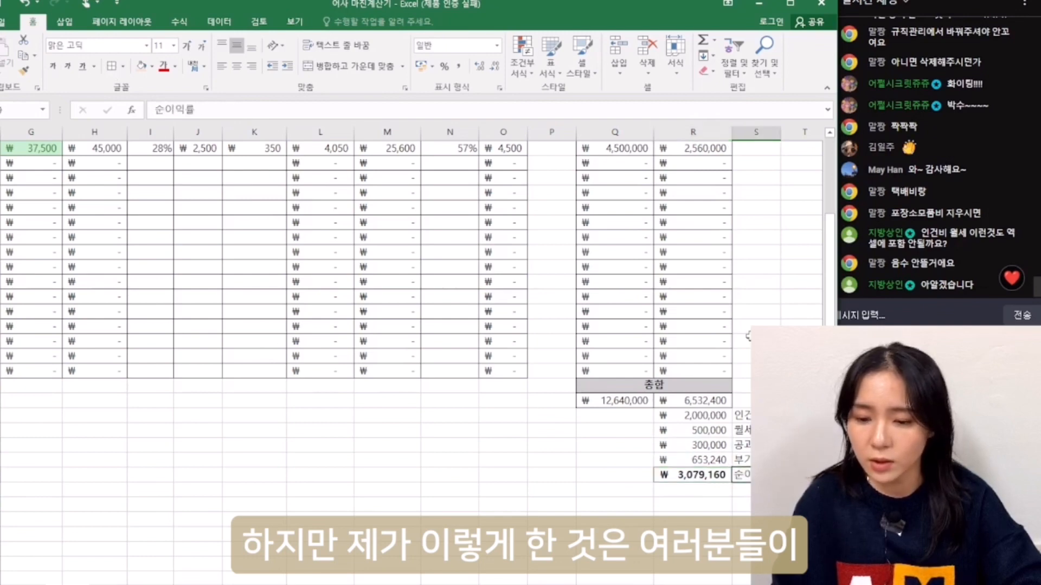
pyautogui.click(142, 67)
pyautogui.click(314, 470)
pyautogui.click(695, 523)
pyautogui.click(741, 475)
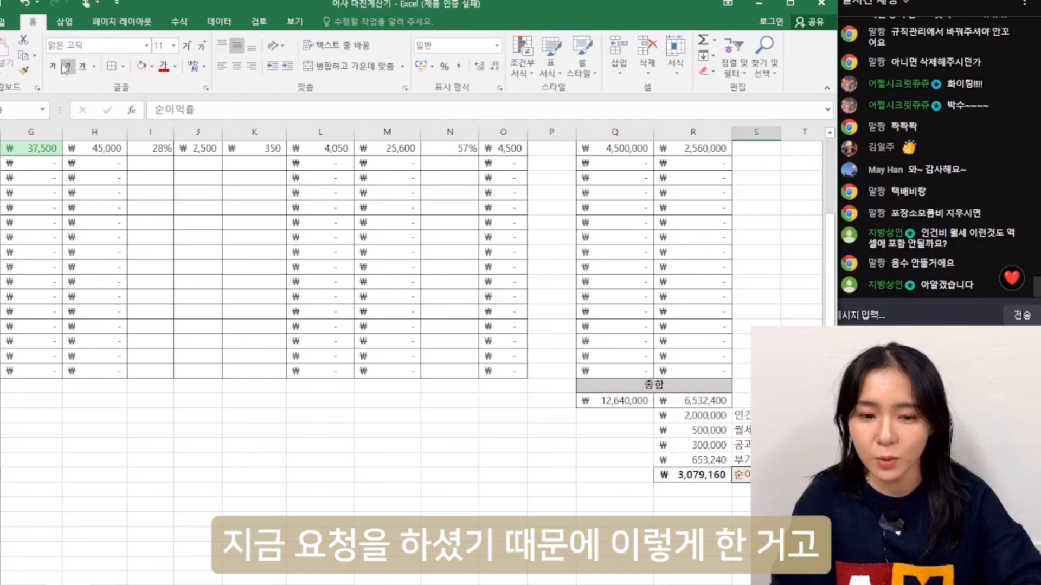
pyautogui.click(552, 489)
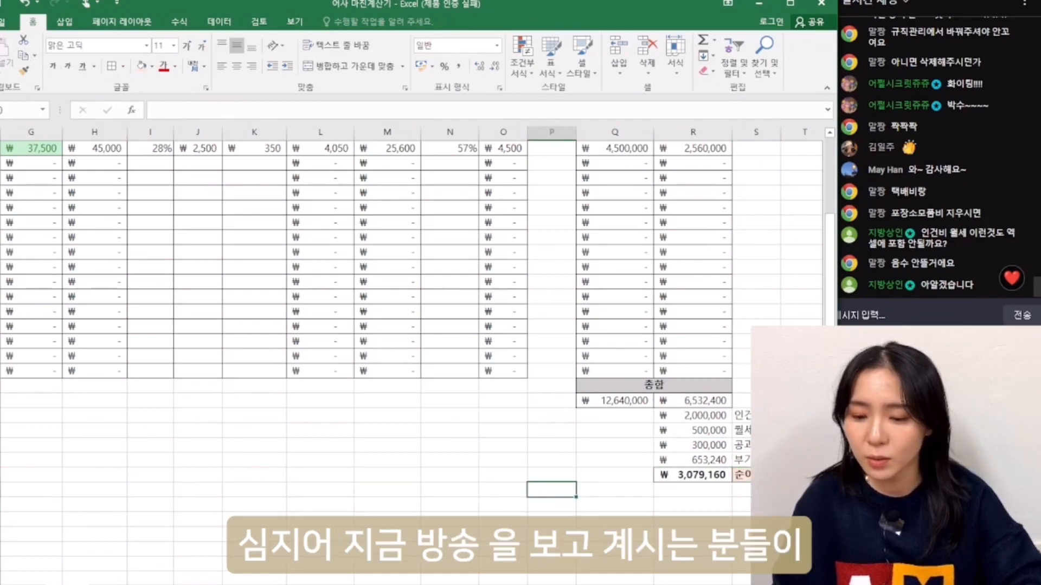
# Examine the four products' 100-unit sales in Q4:Q7 against the totals in Q24:R24 and the net profit in R29
pyautogui.click(693, 519)
pyautogui.click(254, 505)
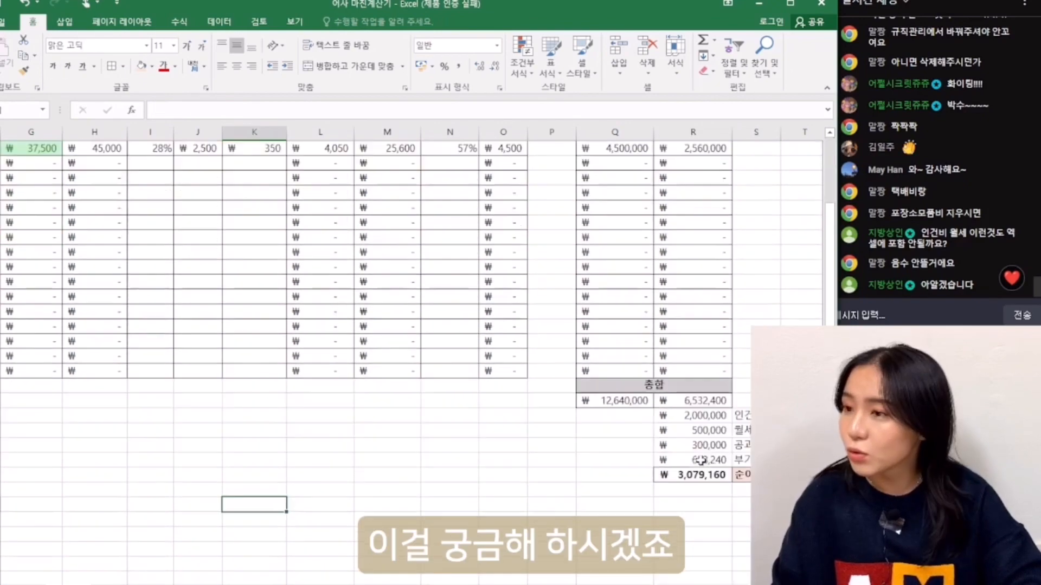
pyautogui.click(437, 490)
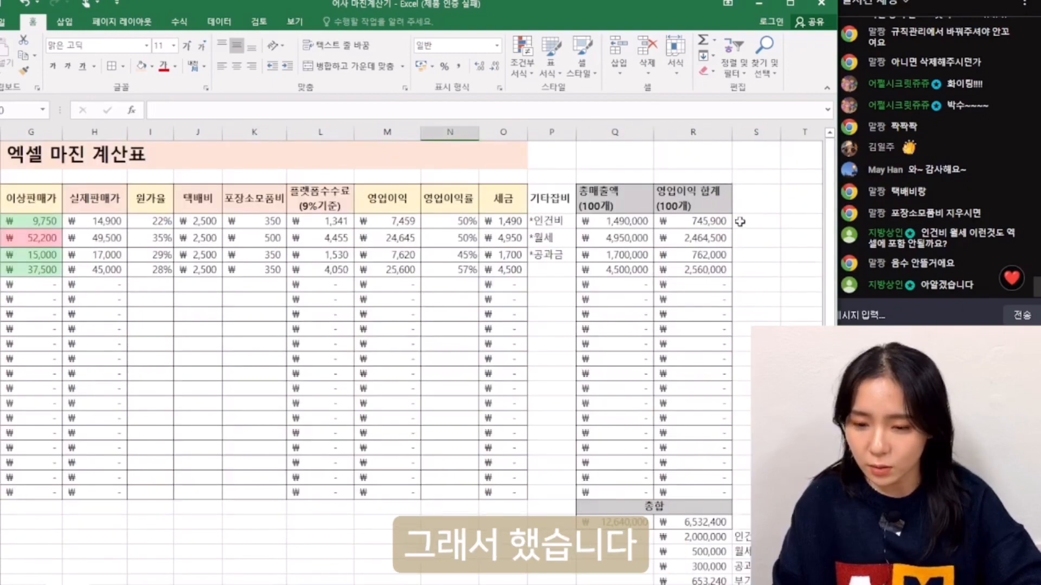
pyautogui.click(756, 221)
pyautogui.scroll(-4, 735, 304)
pyautogui.scroll(4, 597, 434)
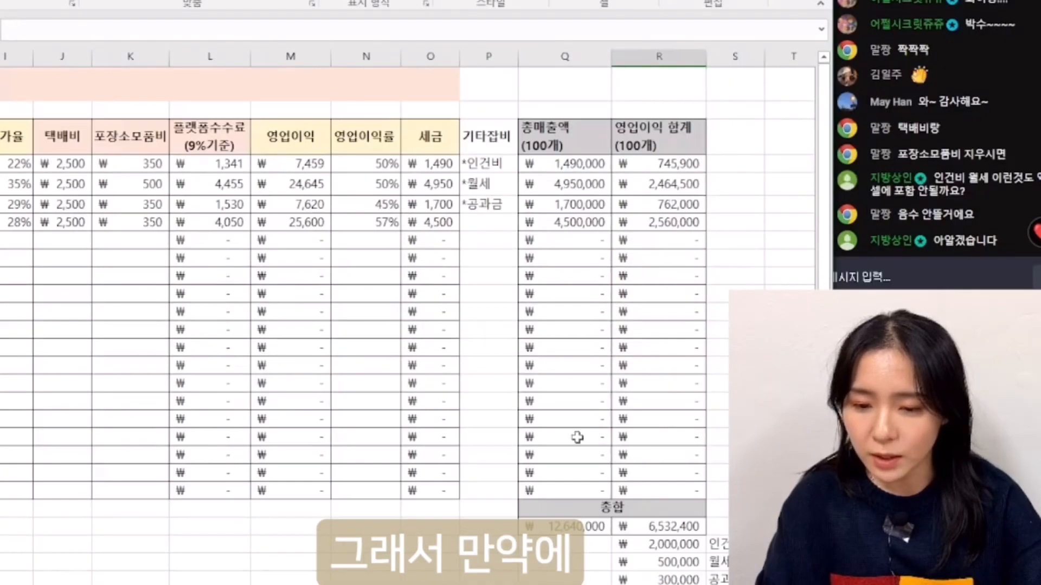
pyautogui.moveTo(569, 162); pyautogui.dragTo(573, 223)
pyautogui.scroll(-2, 558, 291)
pyautogui.click(583, 375)
pyautogui.click(653, 381)
pyautogui.click(722, 506)
pyautogui.moveTo(718, 470); pyautogui.dragTo(653, 473)
pyautogui.click(652, 505)
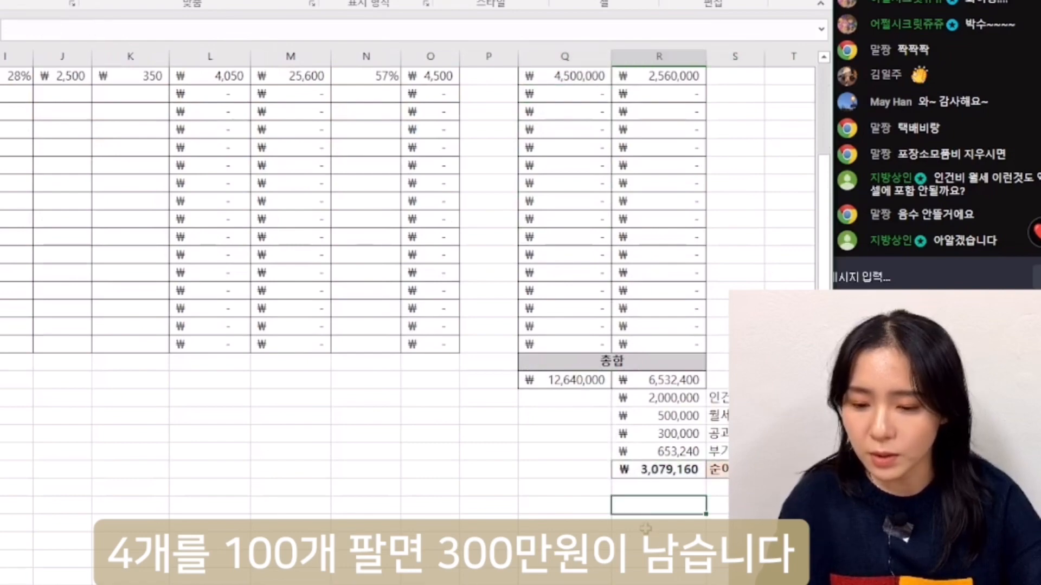
pyautogui.click(649, 455)
pyautogui.click(742, 433)
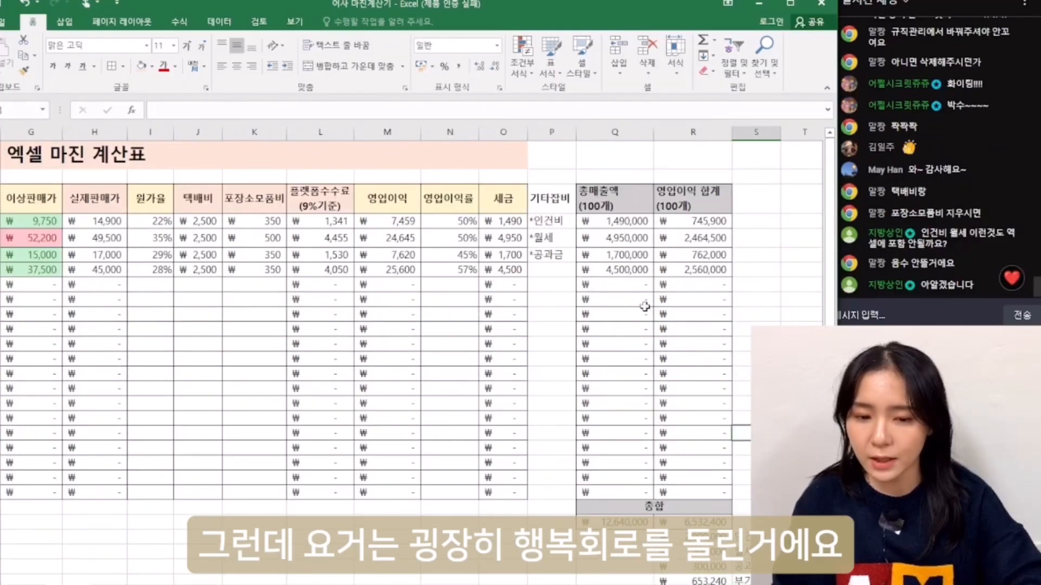
# Examine the labour, rent and utilities deductions in R25:R27 below the operating profit total
pyautogui.click(556, 301)
pyautogui.scroll(-3, 644, 504)
pyautogui.moveTo(669, 584)
pyautogui.mouseDown()
pyautogui.moveTo(653, 584)
pyautogui.moveTo(671, 584)
pyautogui.mouseUp()
pyautogui.click(704, 371)
pyautogui.click(748, 373)
pyautogui.click(706, 376)
pyautogui.click(725, 401)
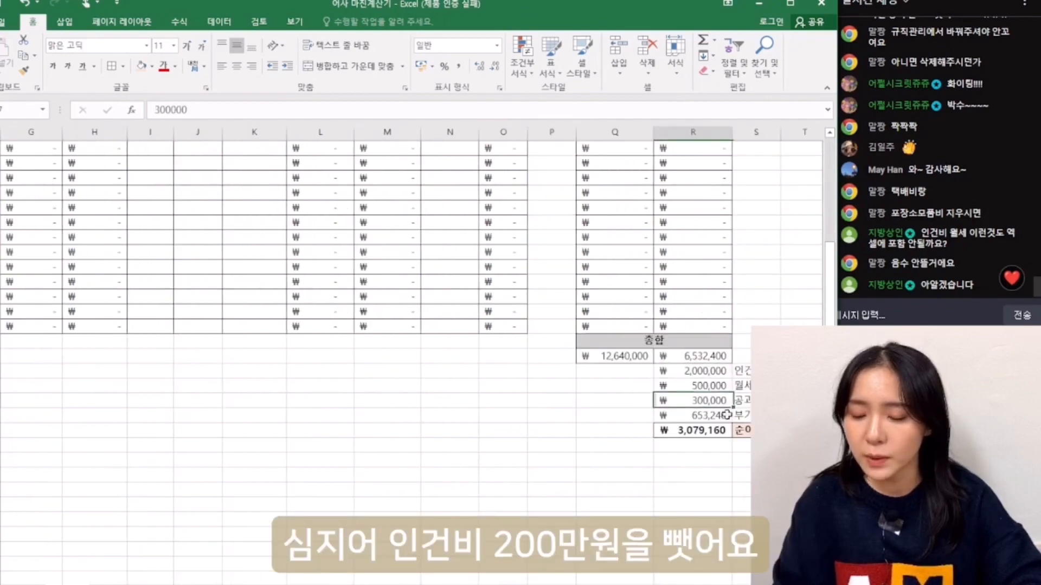
pyautogui.moveTo(707, 371); pyautogui.dragTo(748, 372)
pyautogui.click(722, 477)
# Review the calculation in R24:R29 from the operating profit total through the deductions to net profit
pyautogui.scroll(3, 690, 580)
pyautogui.moveTo(684, 584); pyautogui.dragTo(588, 583)
pyautogui.click(694, 450)
pyautogui.scroll(-5, 693, 451)
pyautogui.click(699, 387)
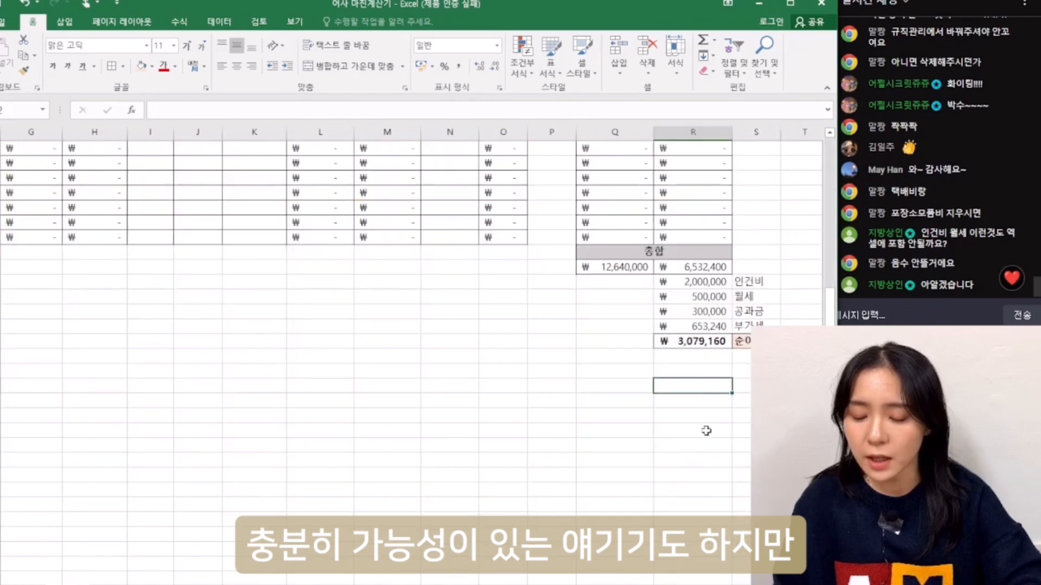
pyautogui.scroll(2, 702, 407)
pyautogui.click(742, 432)
pyautogui.moveTo(697, 433); pyautogui.dragTo(698, 357)
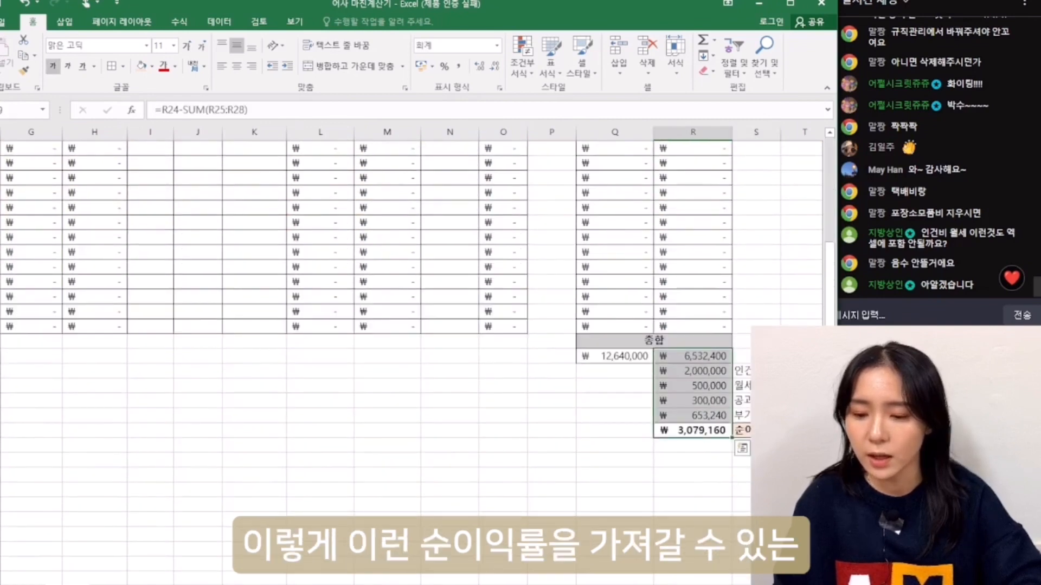
pyautogui.click(742, 443)
pyautogui.moveTo(745, 426); pyautogui.dragTo(700, 418)
pyautogui.click(691, 429)
pyautogui.moveTo(684, 584); pyautogui.dragTo(601, 583)
pyautogui.click(454, 458)
# Compare the cost, ideal selling price, actual selling price and cost rate of the four products in columns F to I
pyautogui.scroll(3, 415, 349)
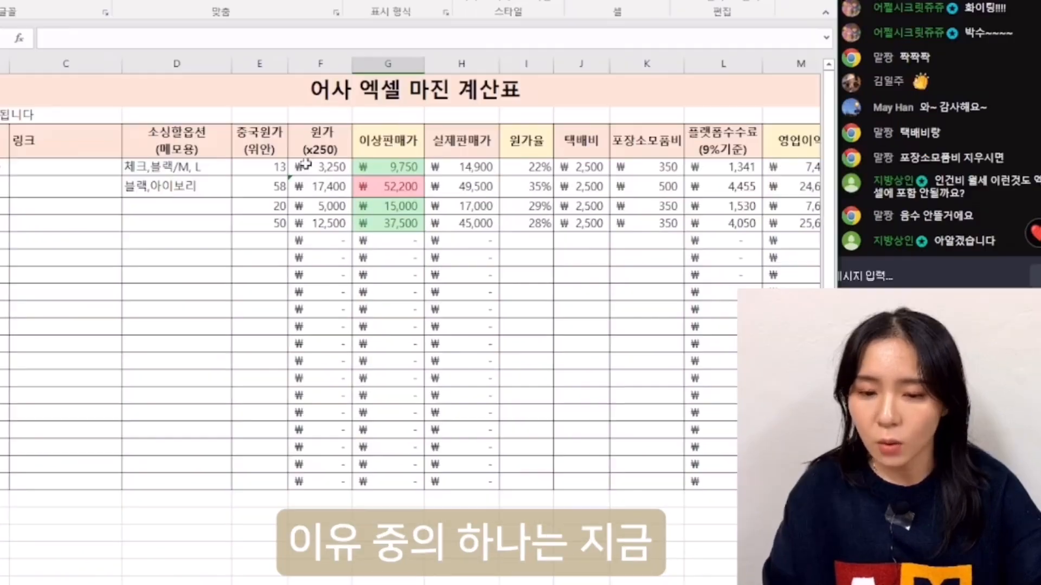
pyautogui.click(379, 220)
pyautogui.click(473, 237)
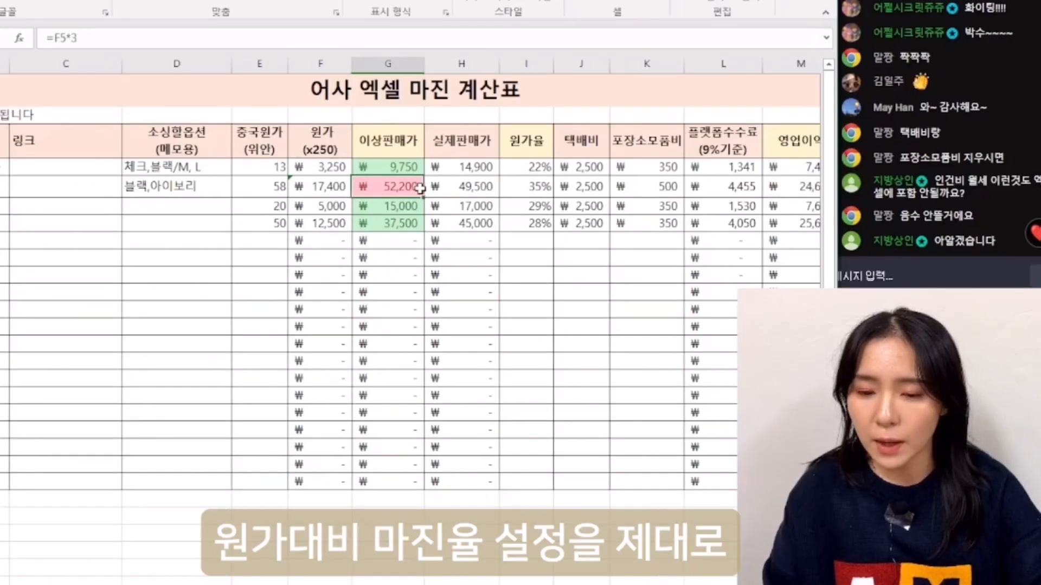
pyautogui.click(517, 255)
pyautogui.click(464, 255)
pyautogui.click(475, 170)
pyautogui.click(390, 186)
pyautogui.click(314, 186)
pyautogui.click(488, 180)
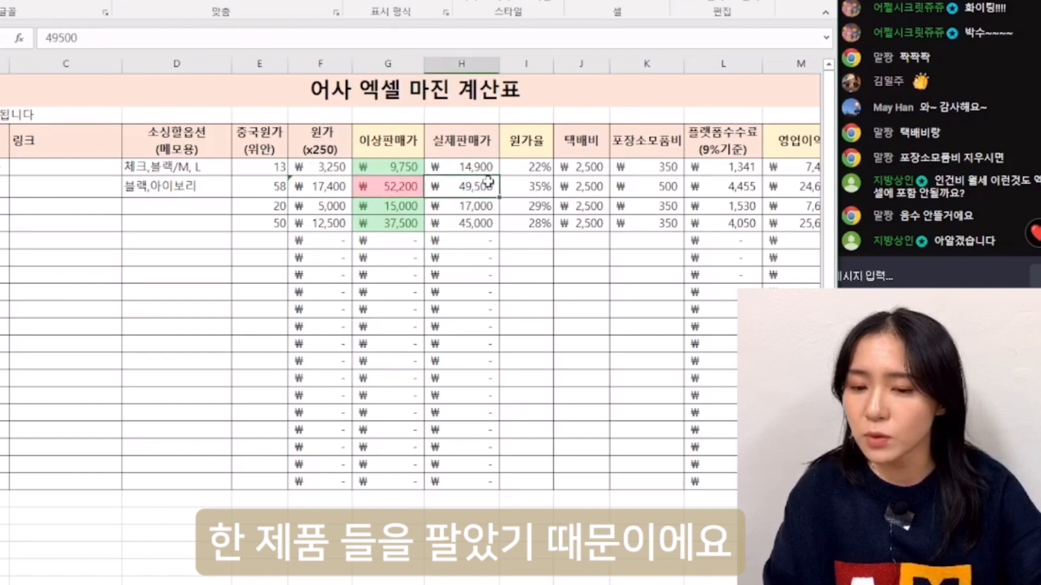
pyautogui.moveTo(554, 584); pyautogui.dragTo(601, 584)
pyautogui.click(311, 310)
pyautogui.click(313, 205)
pyautogui.click(527, 188)
pyautogui.click(628, 326)
pyautogui.click(322, 325)
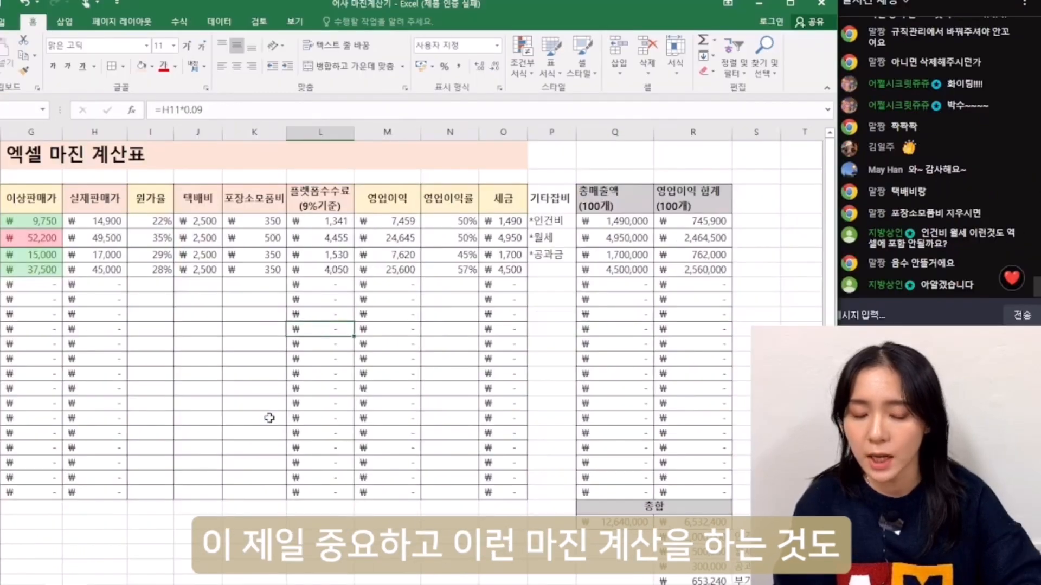
pyautogui.click(445, 344)
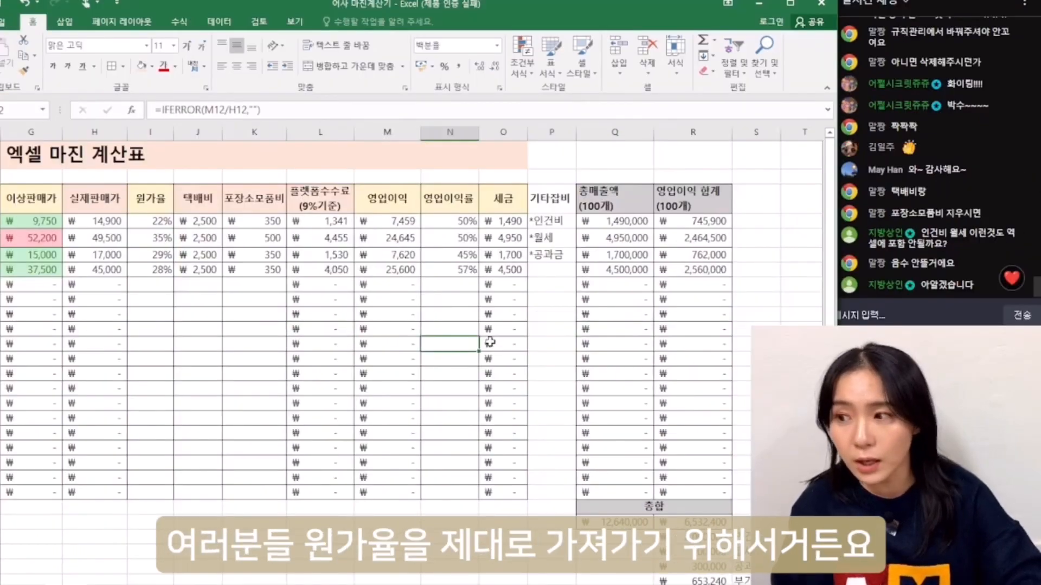
pyautogui.scroll(-2, 508, 342)
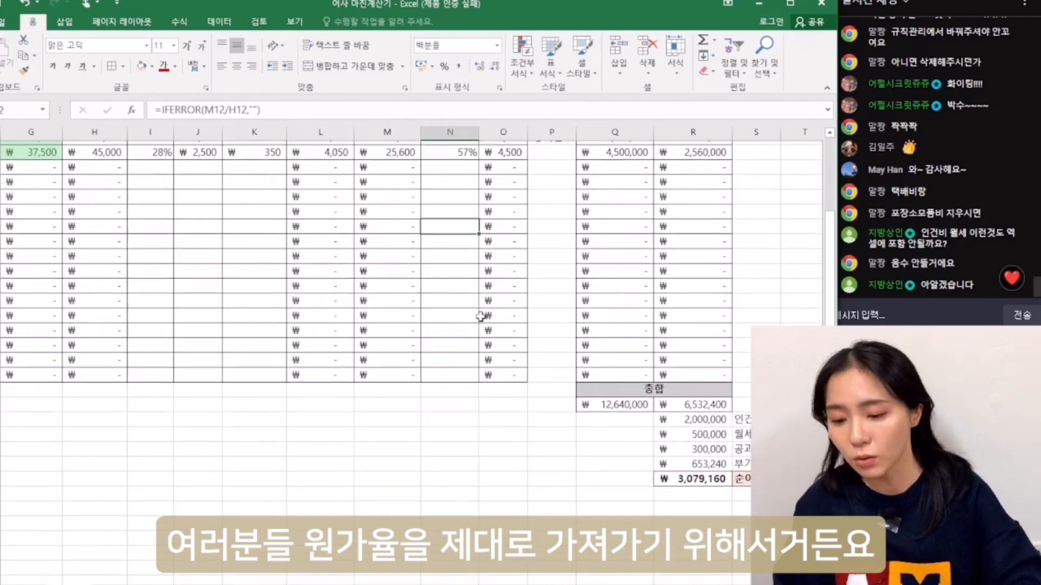
pyautogui.click(471, 369)
pyautogui.scroll(2, 471, 382)
pyautogui.click(173, 283)
pyautogui.moveTo(407, 166); pyautogui.dragTo(139, 484)
pyautogui.click(395, 390)
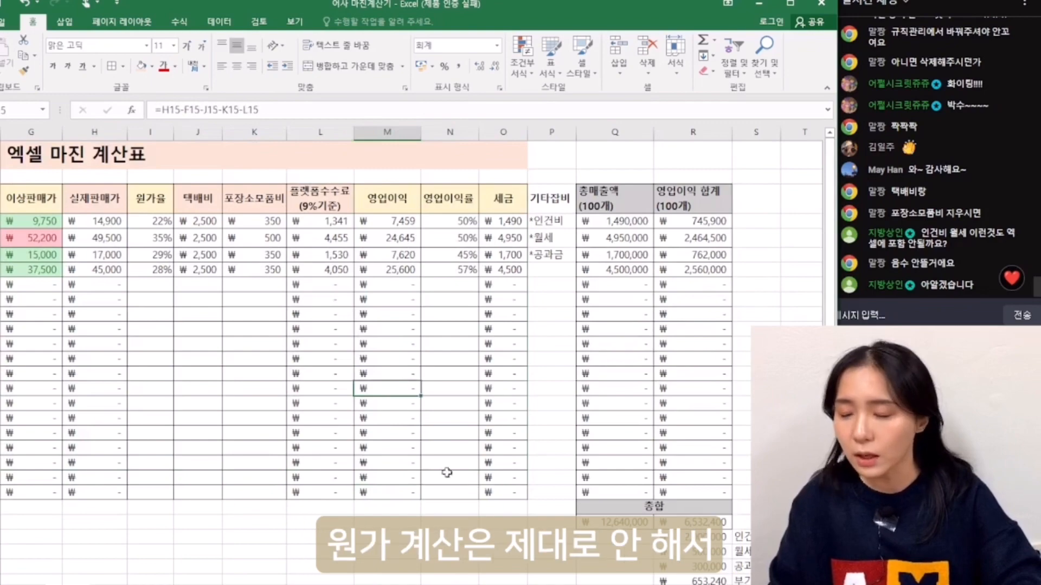
pyautogui.click(448, 421)
pyautogui.click(427, 348)
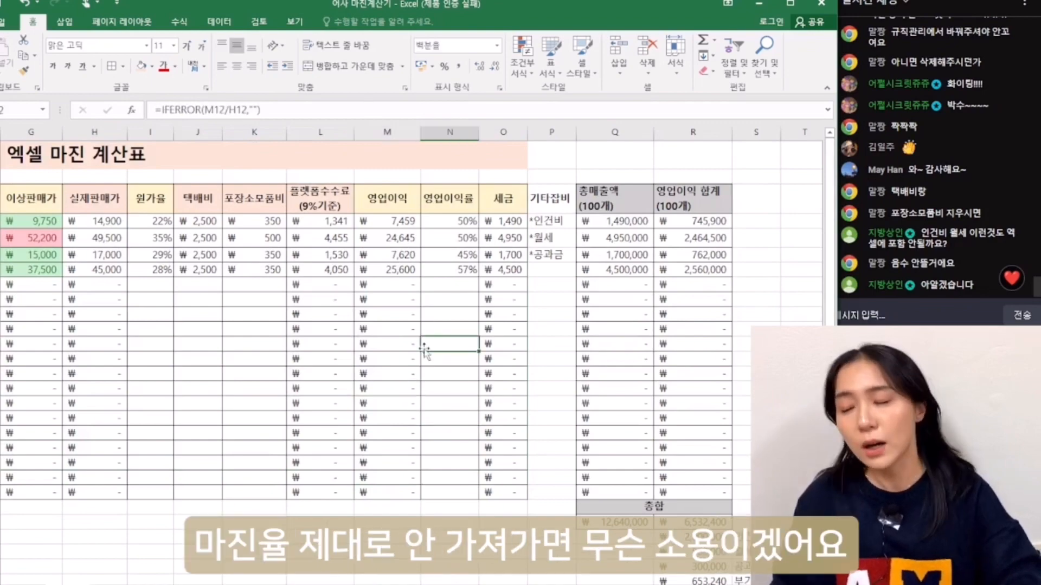
pyautogui.click(406, 357)
pyautogui.scroll(-1, 403, 401)
pyautogui.click(599, 506)
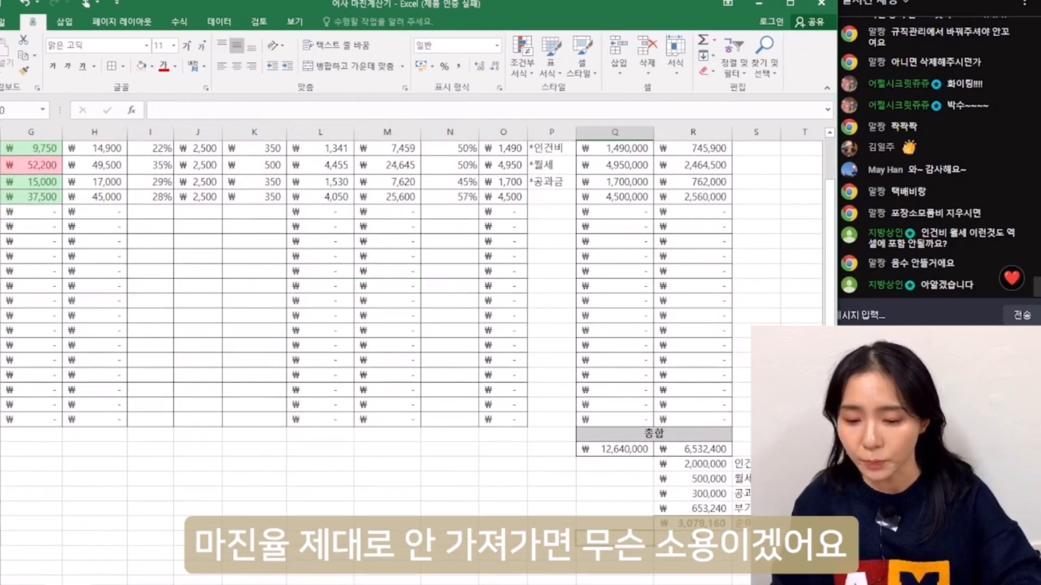
# Compare the total sales in Q24 with the net profit in R29 to judge the net margin
pyautogui.click(626, 450)
pyautogui.click(701, 524)
pyautogui.click(624, 447)
pyautogui.click(713, 519)
pyautogui.click(624, 450)
pyautogui.click(679, 521)
pyautogui.click(609, 464)
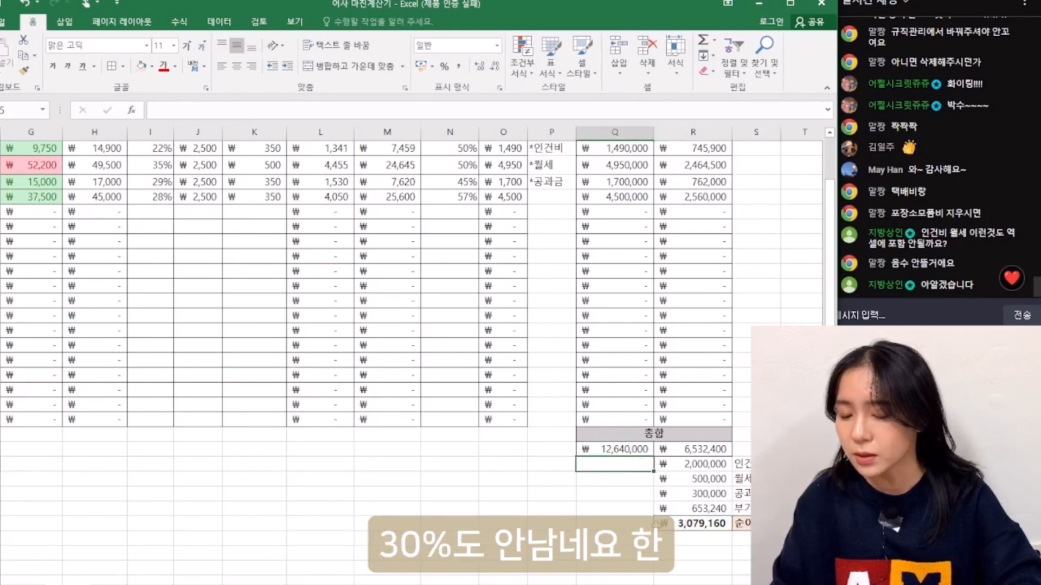
pyautogui.click(700, 524)
pyautogui.click(628, 449)
pyautogui.click(694, 526)
pyautogui.click(610, 453)
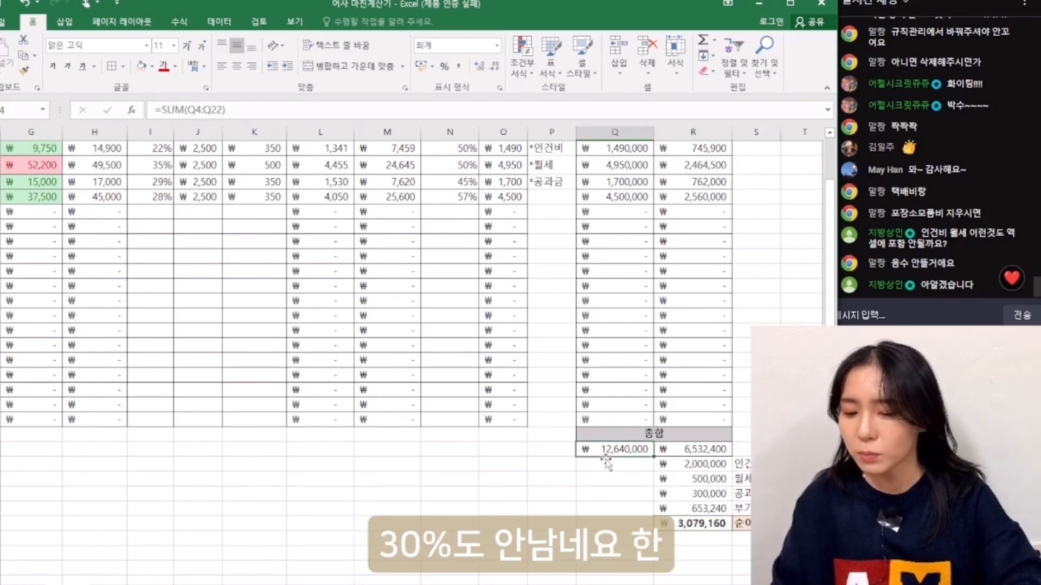
pyautogui.click(694, 526)
pyautogui.click(610, 446)
pyautogui.click(688, 513)
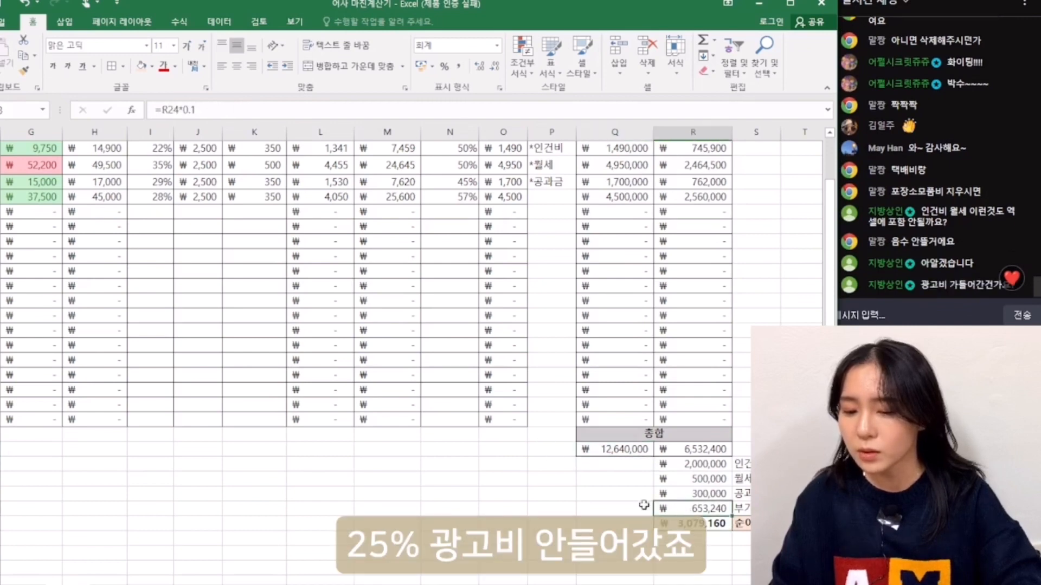
pyautogui.click(504, 478)
pyautogui.scroll(1, 667, 425)
pyautogui.scroll(-2, 670, 428)
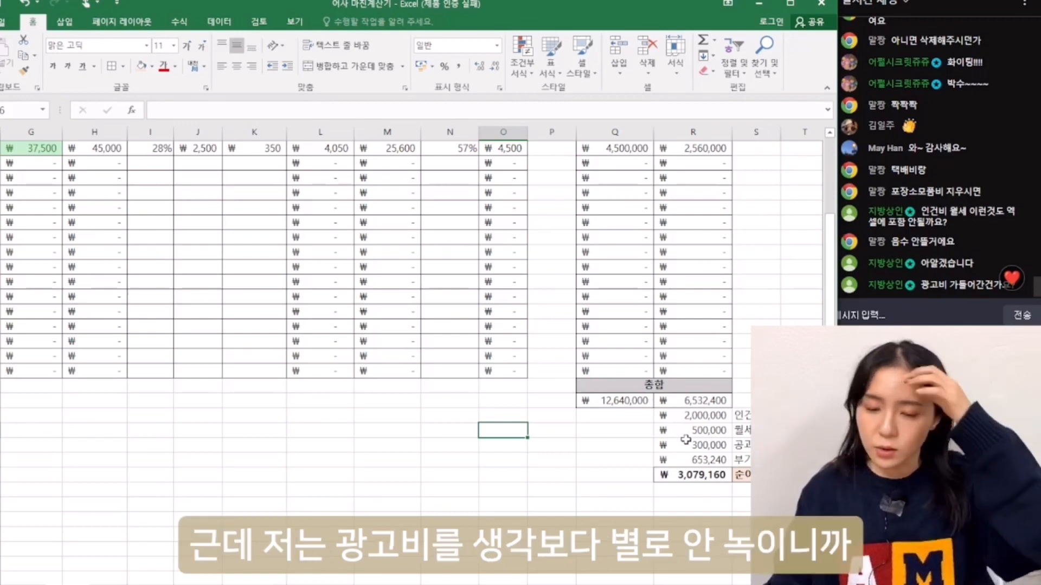
pyautogui.scroll(-1, 689, 444)
pyautogui.click(700, 462)
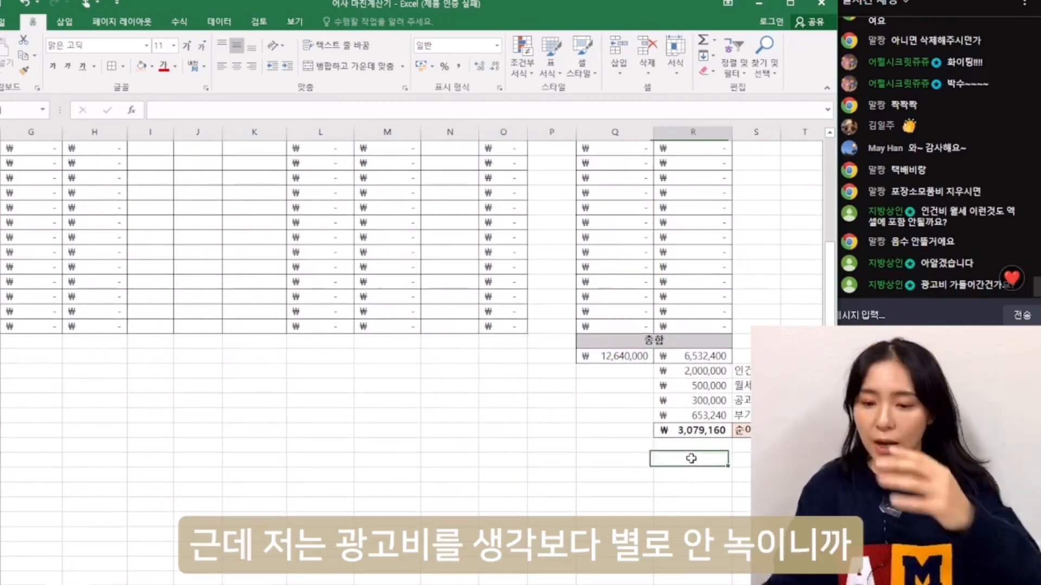
pyautogui.press('Up')
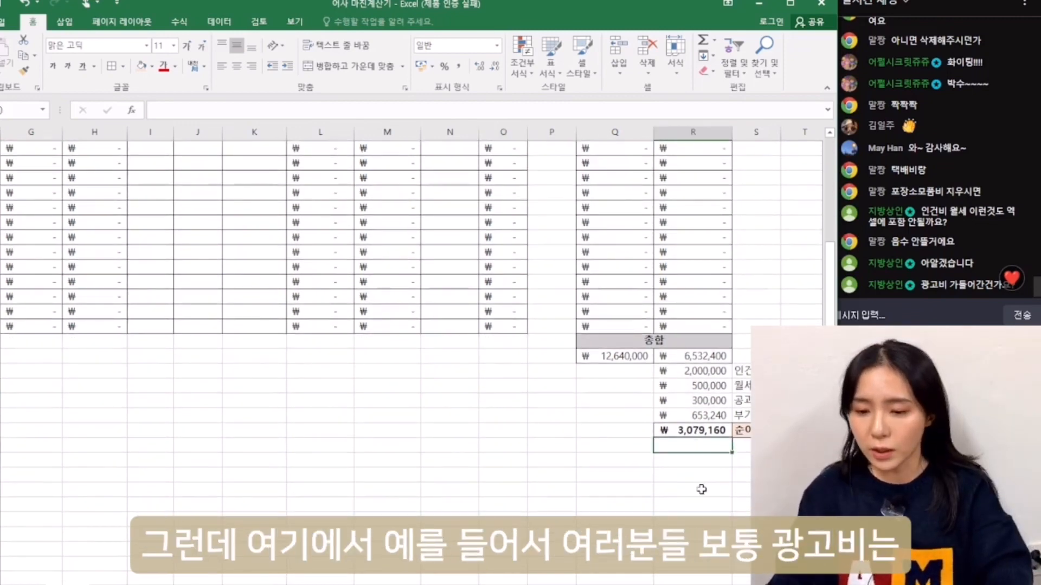
pyautogui.press('Left')
pyautogui.press('Left')
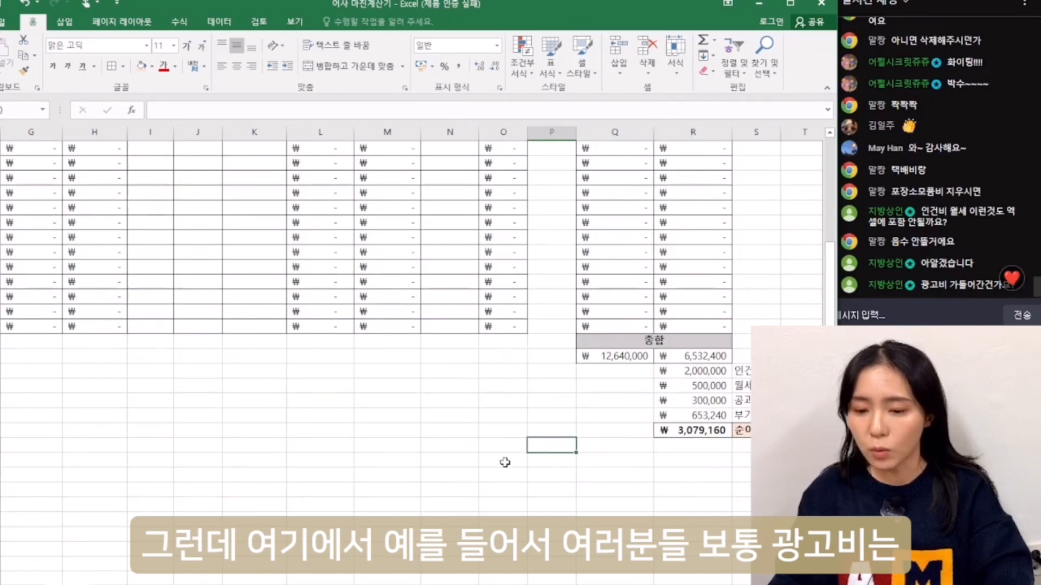
# Examine the total sales in Q24 and the empty cells beside the deductions with advertising costs in mind
pyautogui.click(613, 358)
pyautogui.click(608, 431)
pyautogui.click(605, 460)
pyautogui.click(548, 445)
pyautogui.click(504, 446)
pyautogui.click(615, 426)
pyautogui.click(591, 372)
pyautogui.click(553, 371)
pyautogui.click(509, 372)
pyautogui.click(548, 372)
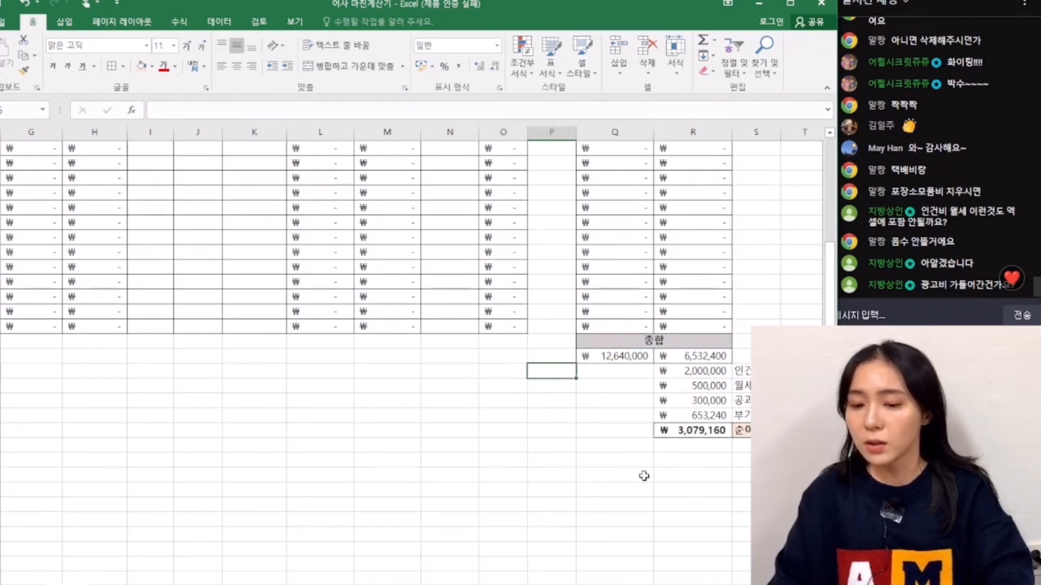
pyautogui.scroll(2, 634, 473)
pyautogui.scroll(2, 628, 474)
pyautogui.scroll(-2, 624, 480)
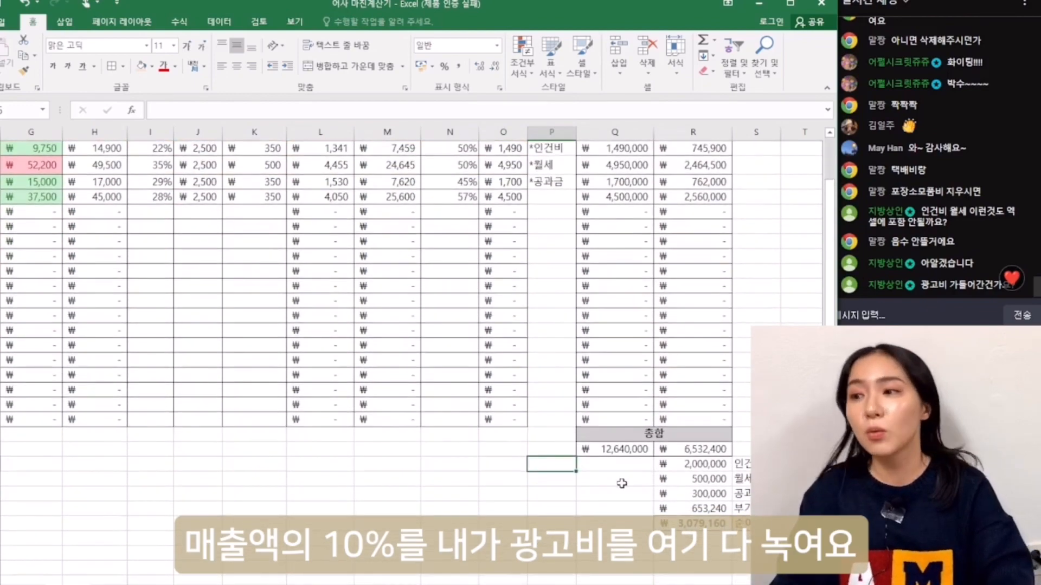
# Label cell P25 광고비 and calculate the advertising cost in Q25 as 10% of total sales with =Q24*0.1
pyautogui.write('광고비')
pyautogui.click(639, 465)
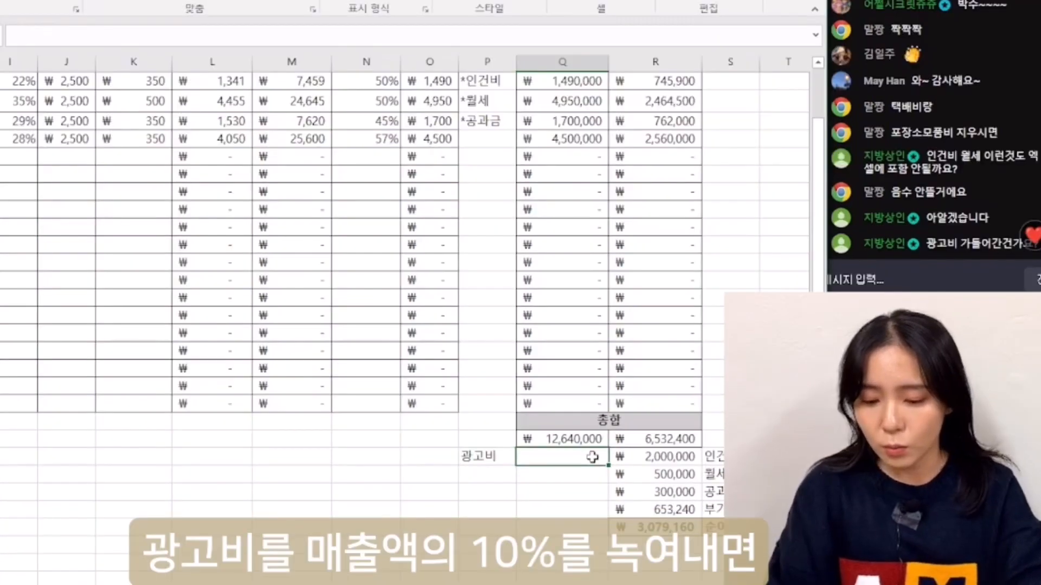
pyautogui.click(605, 449)
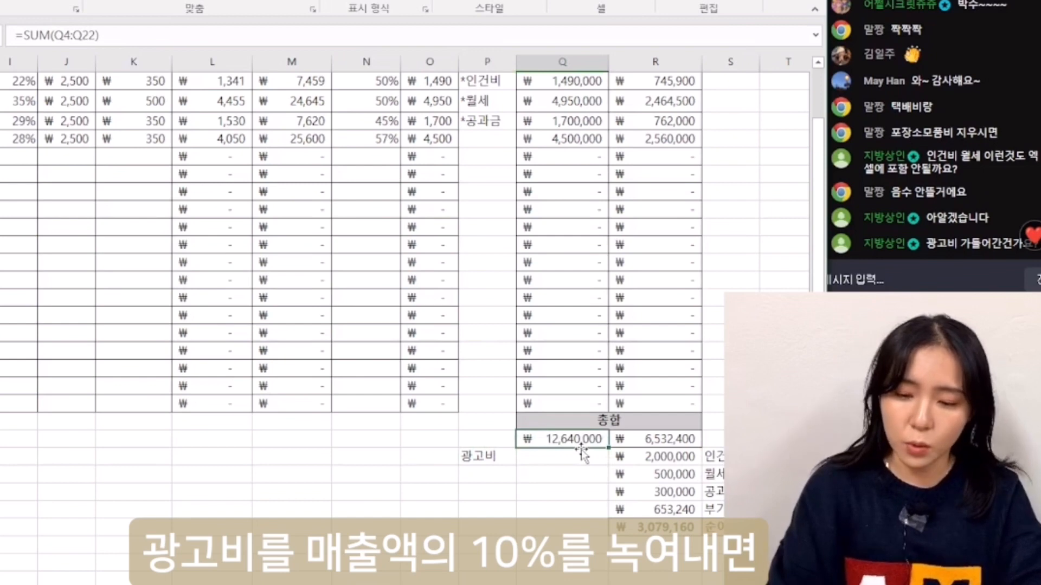
pyautogui.click(564, 456)
pyautogui.write('=')
pyautogui.click(596, 440)
pyautogui.write('*')
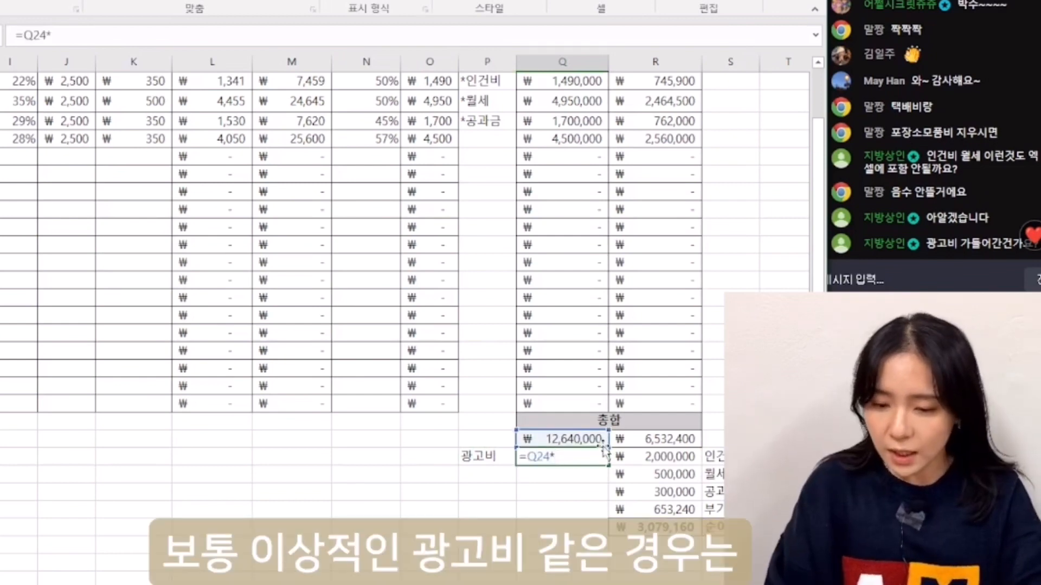
pyautogui.write('0')
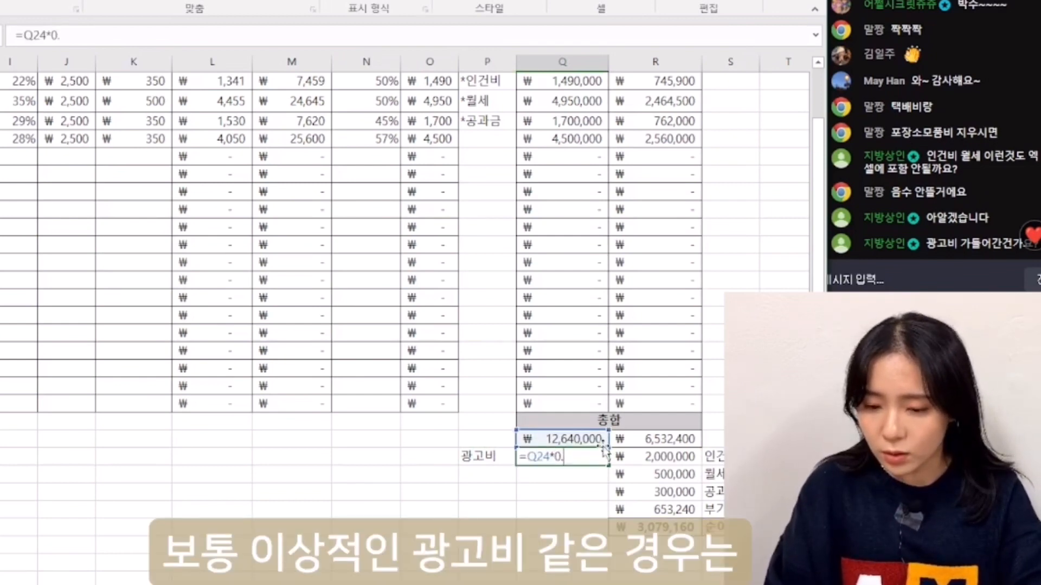
pyautogui.write('.1')
pyautogui.hotkey('ctrl', 'Return')
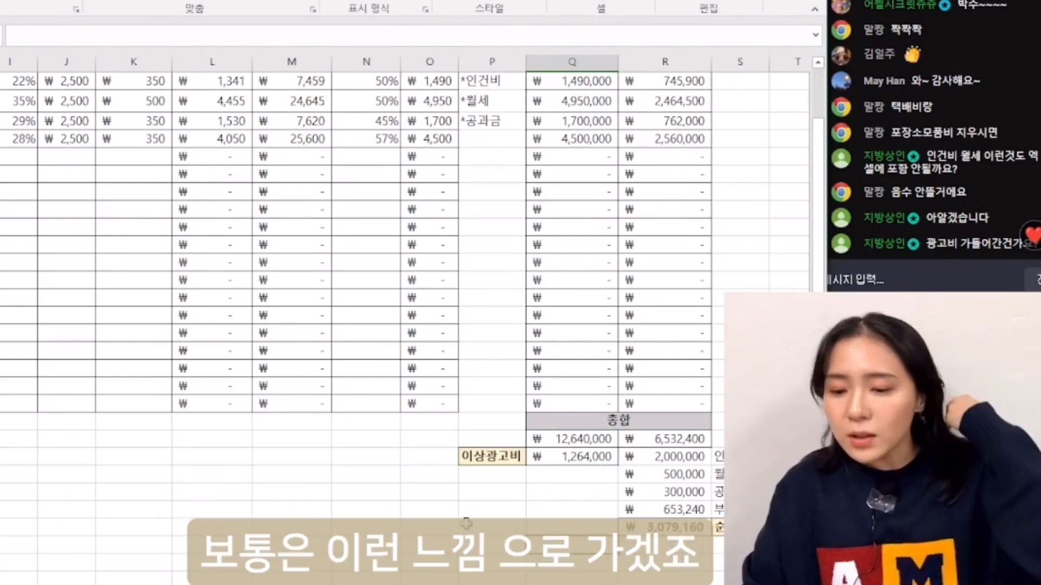
# Make the ideal advertising cost amount in Q25 bold
pyautogui.click(278, 534)
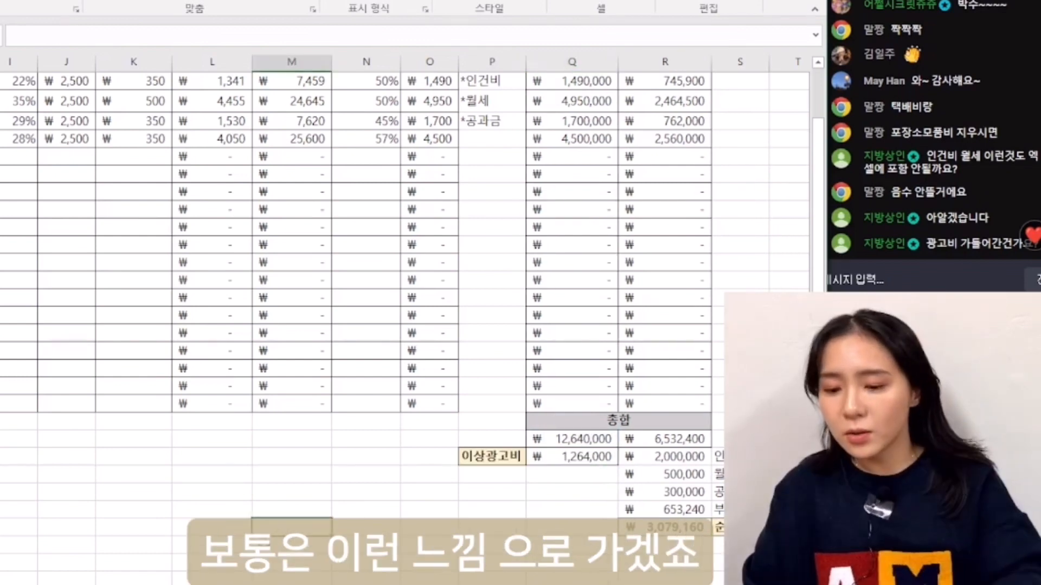
pyautogui.click(590, 456)
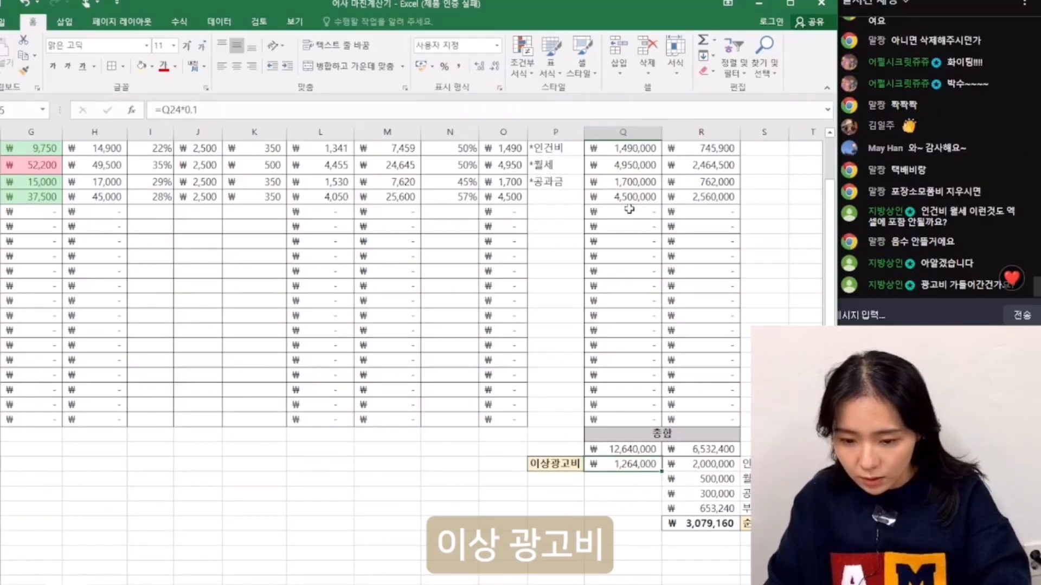
pyautogui.click(65, 66)
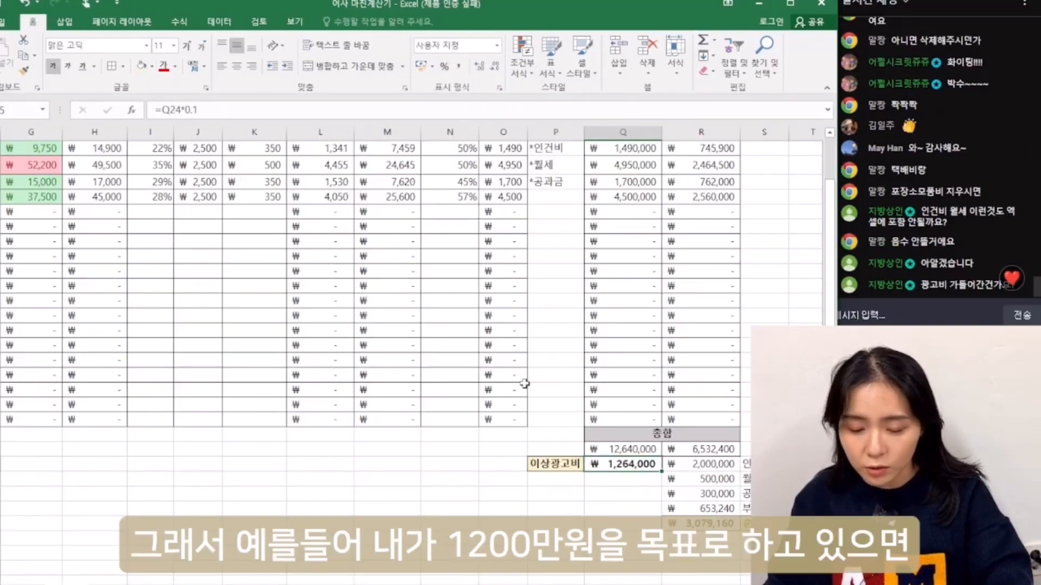
pyautogui.press('Up')
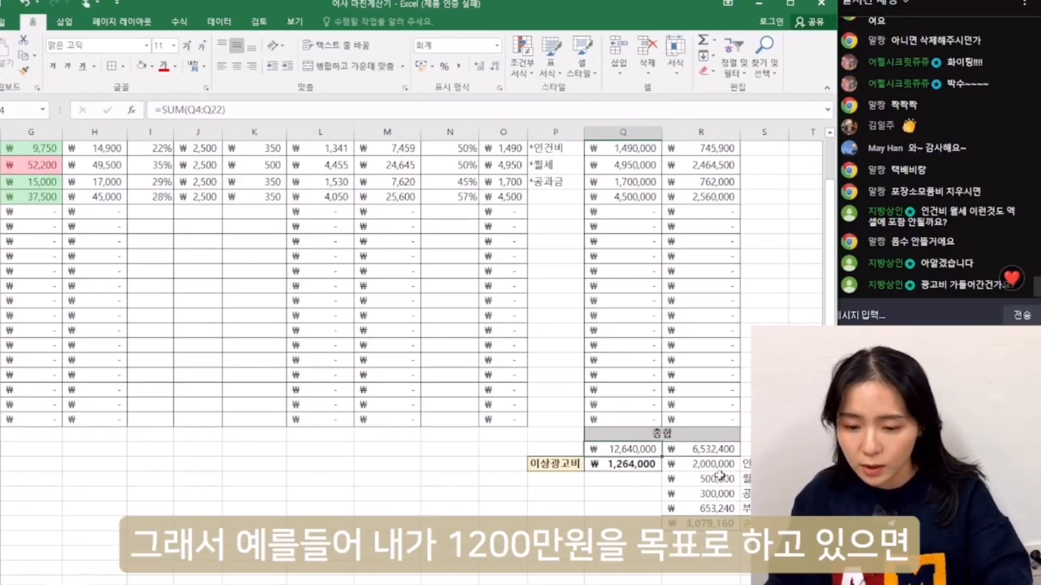
pyautogui.click(631, 467)
pyautogui.click(608, 513)
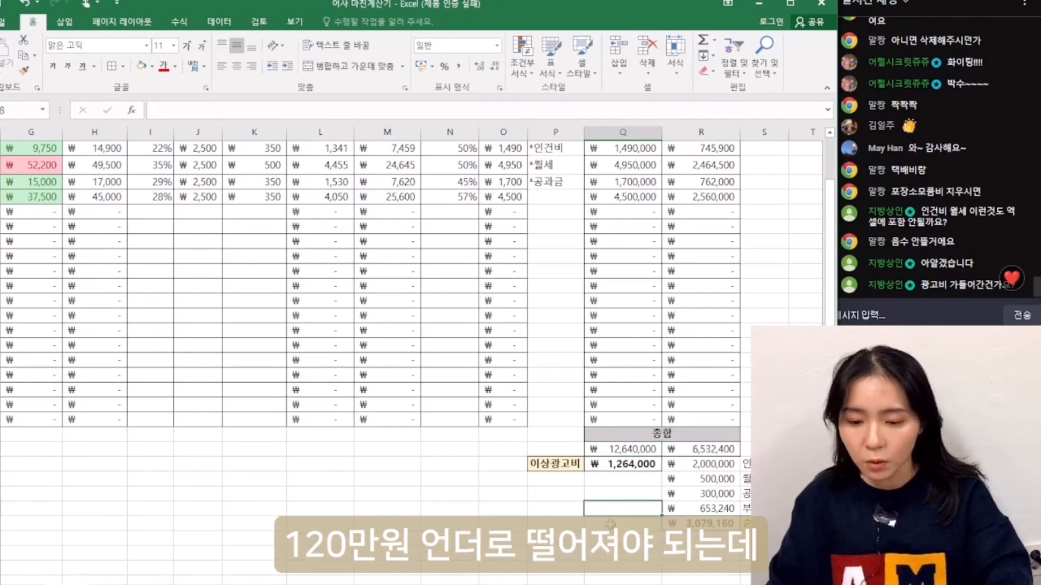
# Change the ideal advertising cost formula in Q25 to 7% of total sales, =Q24*0.07
pyautogui.click(631, 465)
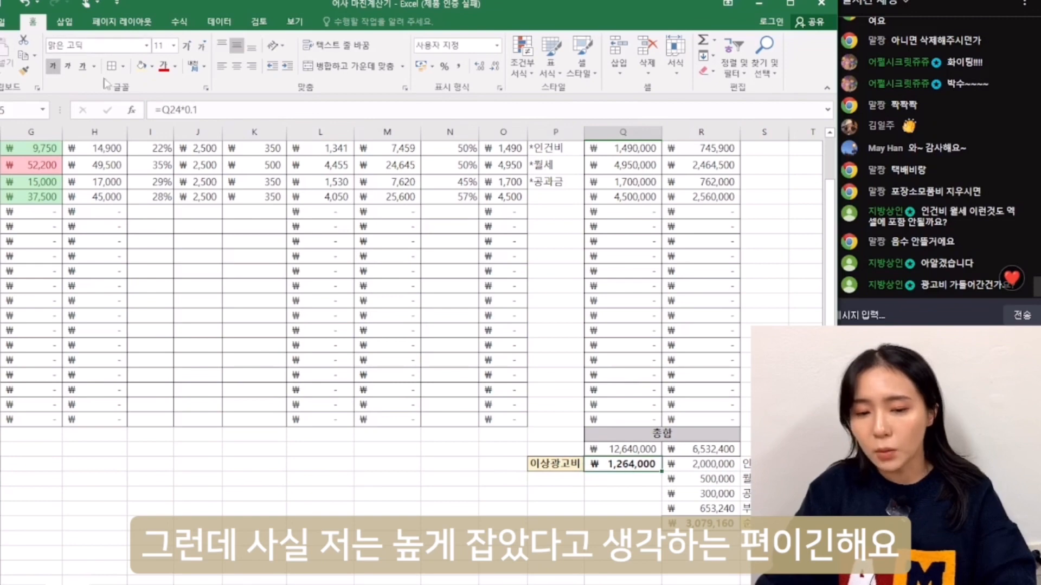
pyautogui.click(213, 113)
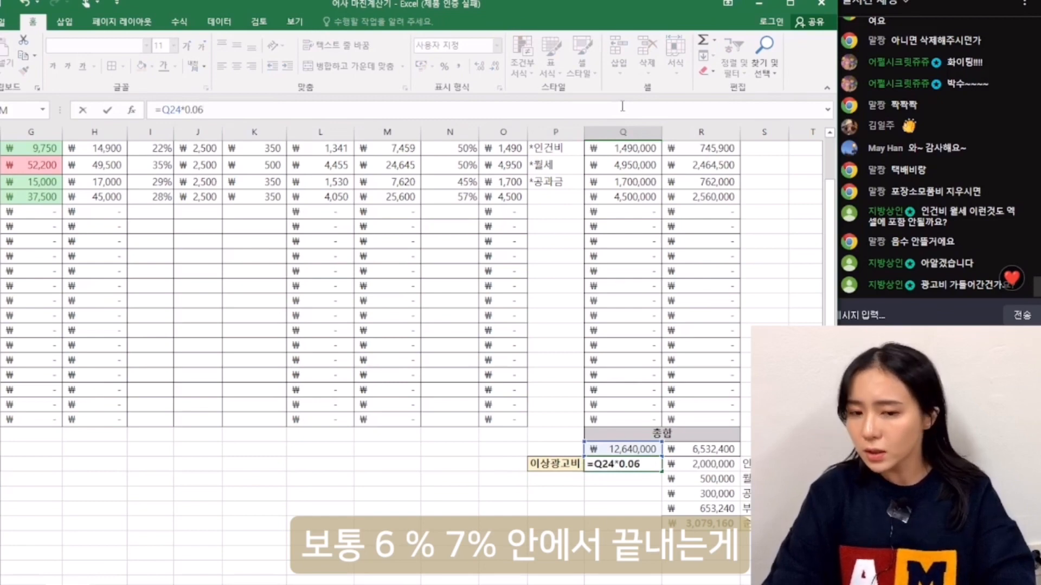
pyautogui.write('7')
pyautogui.press('Return')
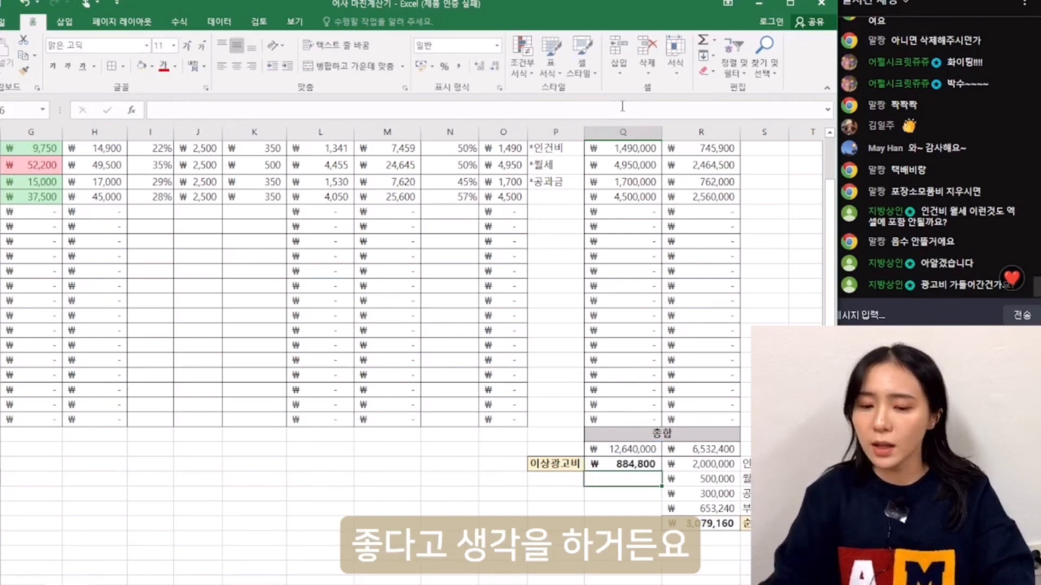
# Compare the total sales in Q24 with the ideal advertising cost in Q25
pyautogui.click(620, 459)
pyautogui.click(623, 447)
pyautogui.click(645, 467)
pyautogui.click(652, 494)
pyautogui.moveTo(641, 465); pyautogui.dragTo(636, 539)
pyautogui.click(634, 551)
pyautogui.click(631, 453)
pyautogui.click(642, 466)
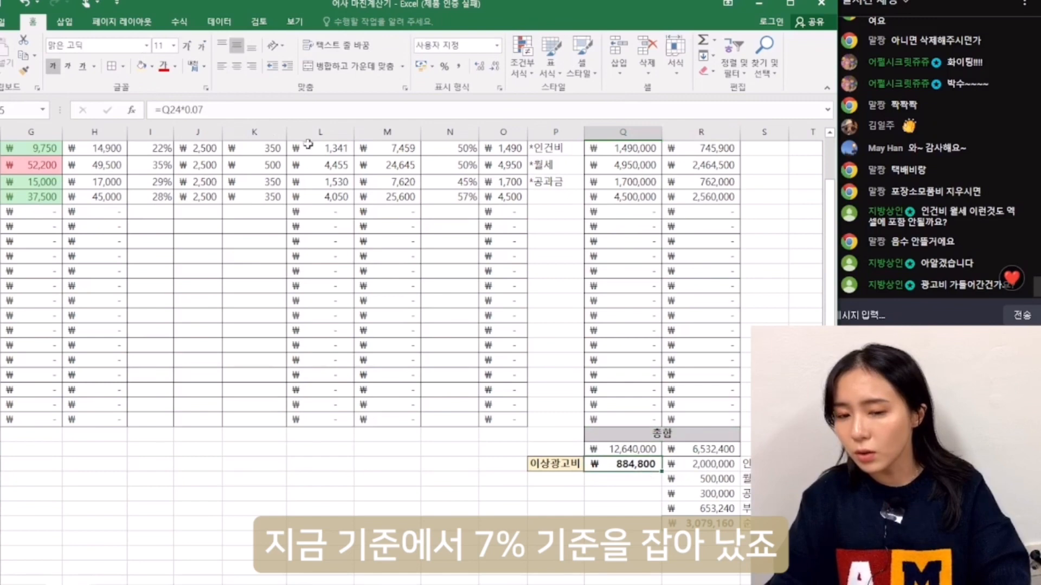
# Examine the 이상광고비 label and its amount in P25:Q25 as a reference separate from the net profit calculation
pyautogui.click(549, 464)
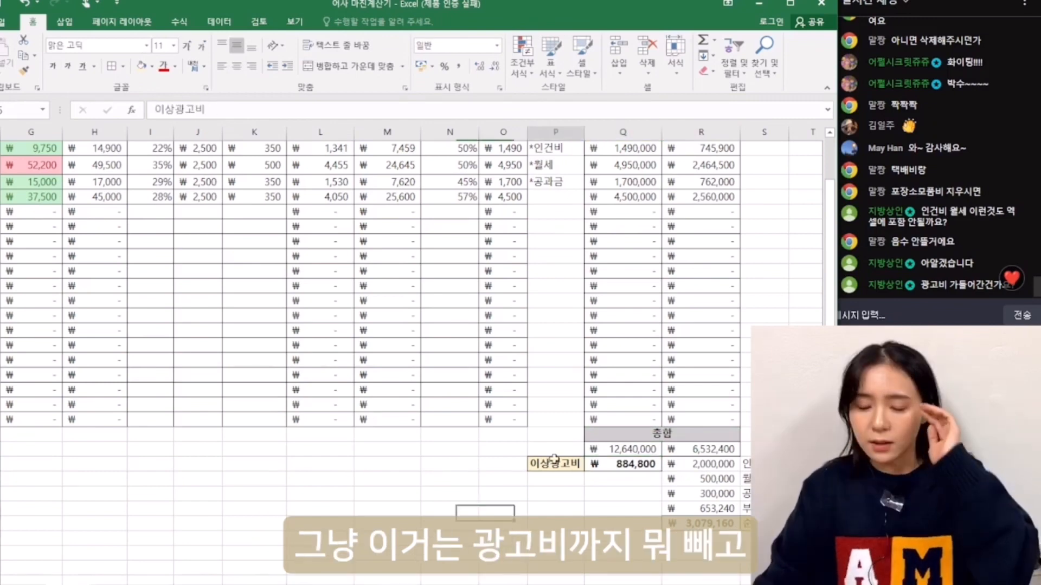
pyautogui.click(621, 466)
pyautogui.click(554, 465)
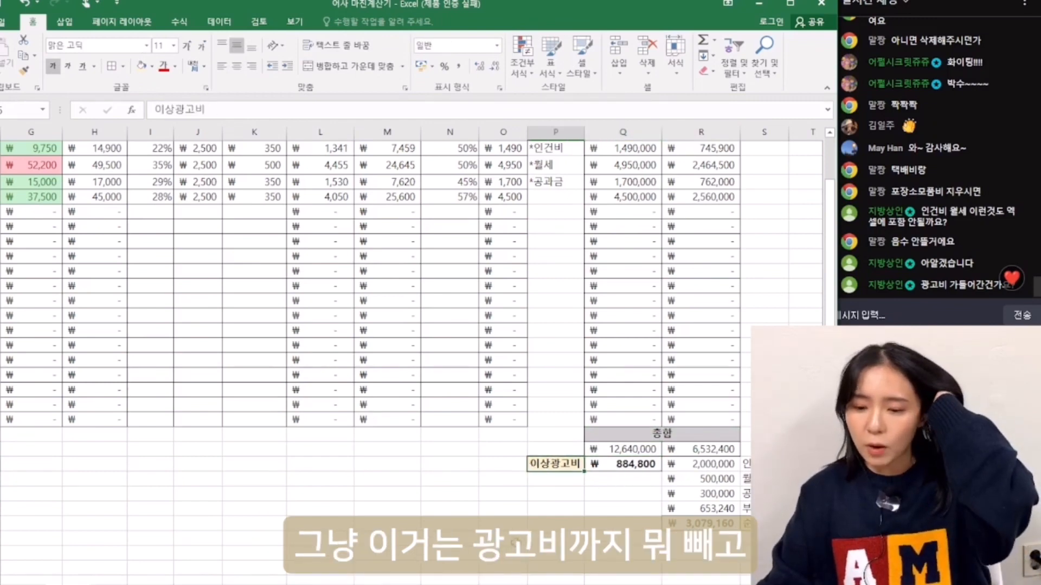
pyautogui.click(504, 538)
pyautogui.click(623, 467)
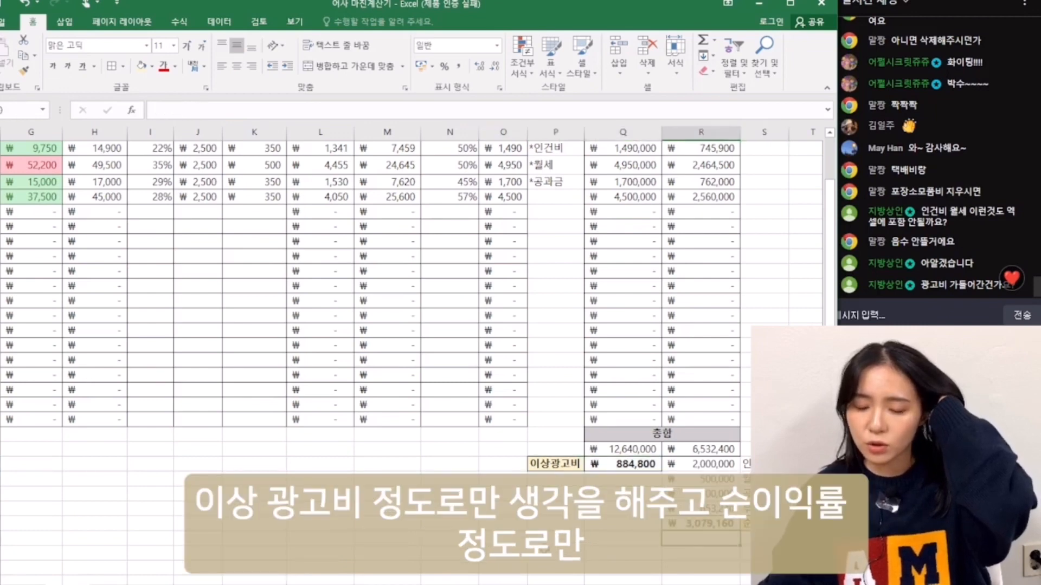
pyautogui.click(555, 464)
pyautogui.click(624, 465)
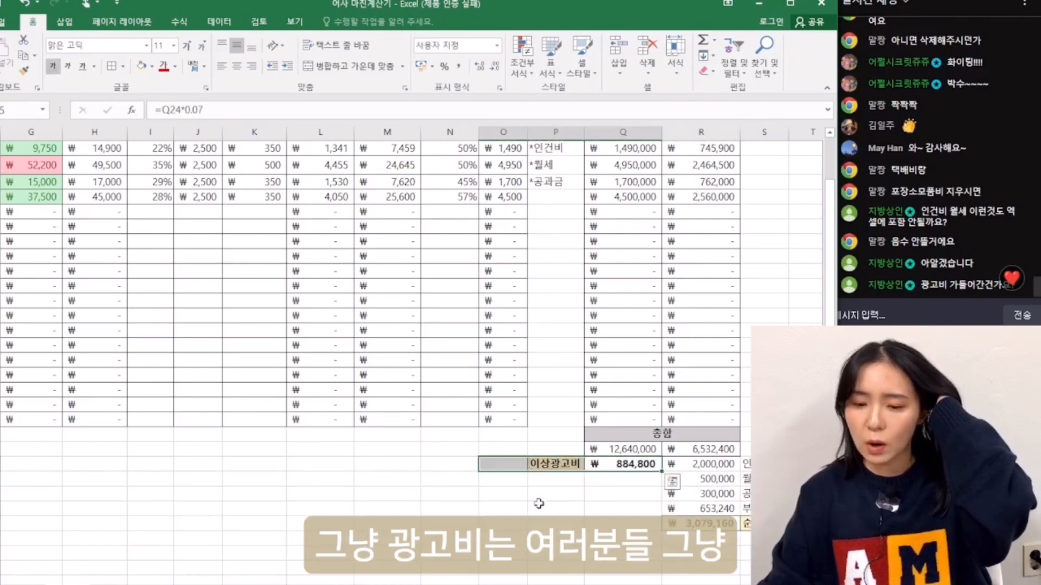
pyautogui.click(553, 508)
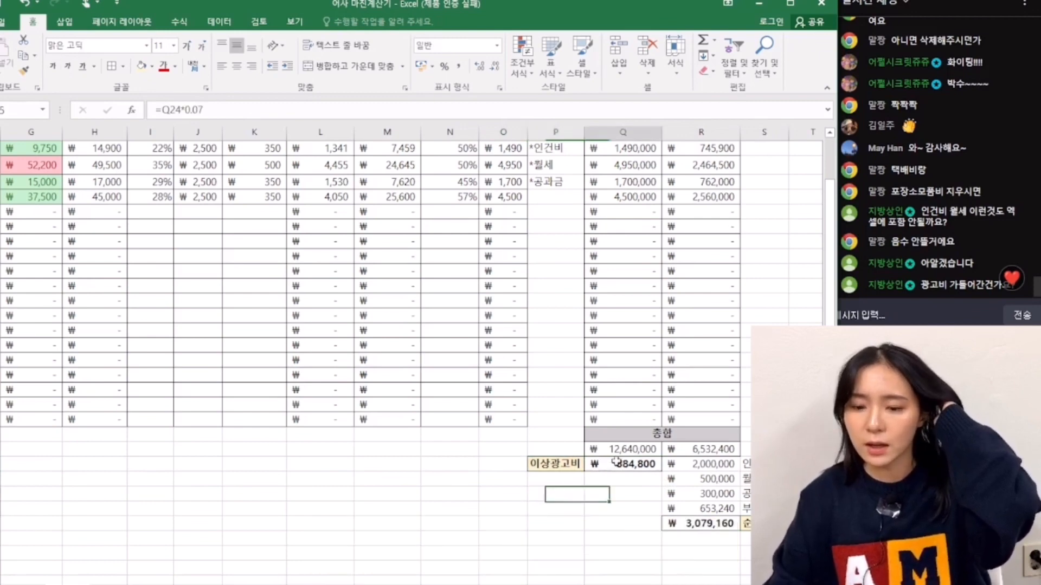
pyautogui.click(611, 510)
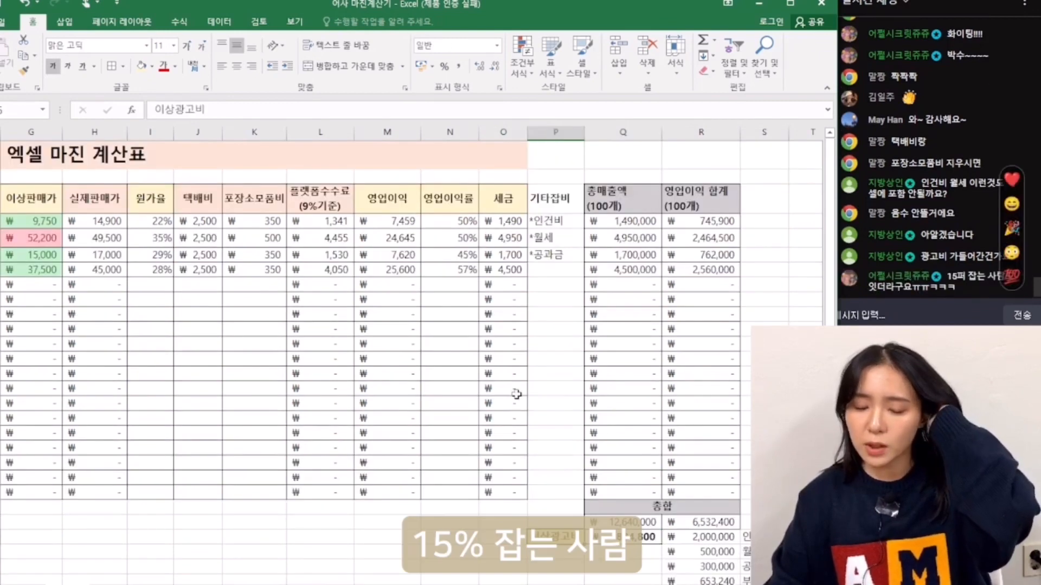
# Look over the margin table from the tax and platform fee columns down to the totals and net profit
pyautogui.click(514, 402)
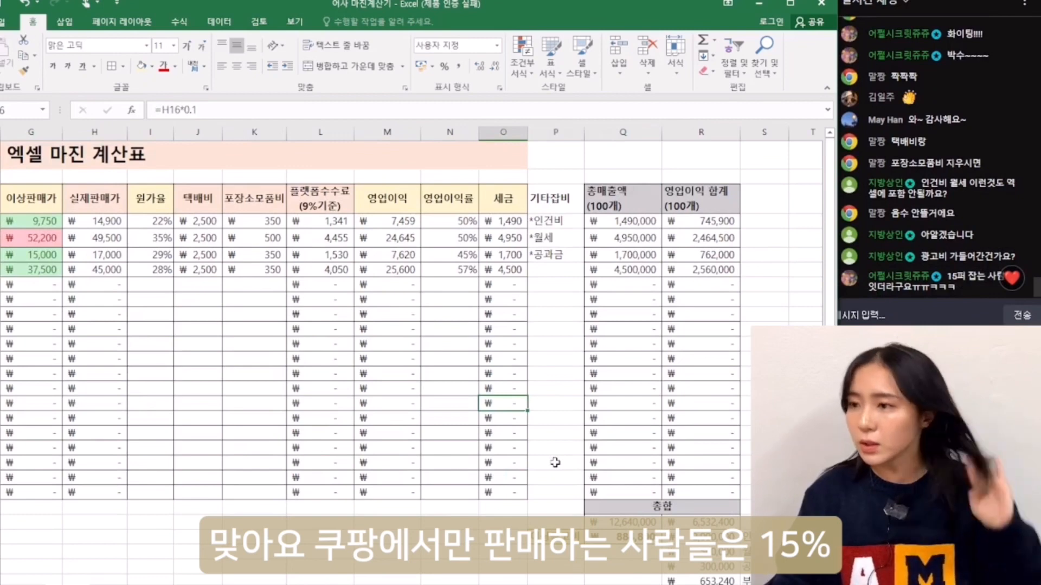
pyautogui.click(545, 449)
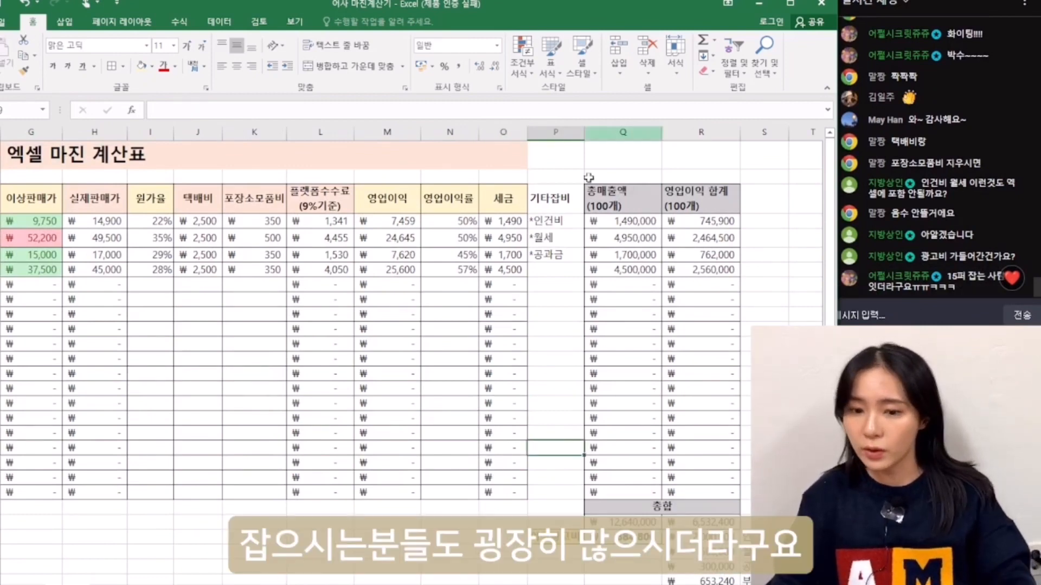
pyautogui.click(328, 374)
pyautogui.scroll(-3, 532, 500)
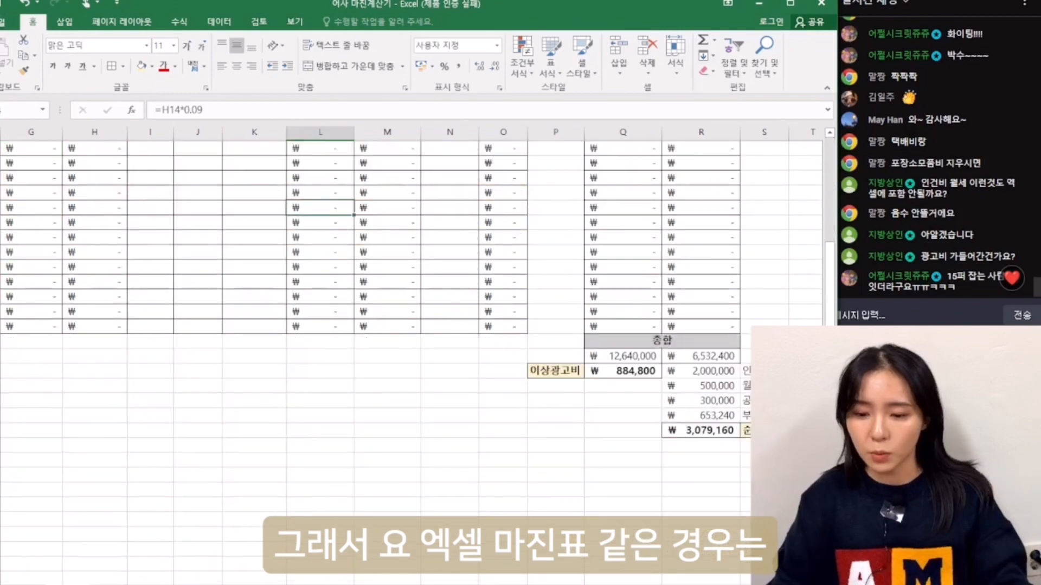
pyautogui.hscroll(-6, 412, 325)
pyautogui.click(374, 430)
pyautogui.scroll(3, 332, 433)
# Switch to the Notepad topic list and review the item "1. 마진율 ?" and the topics below it
pyautogui.click(2, 5)
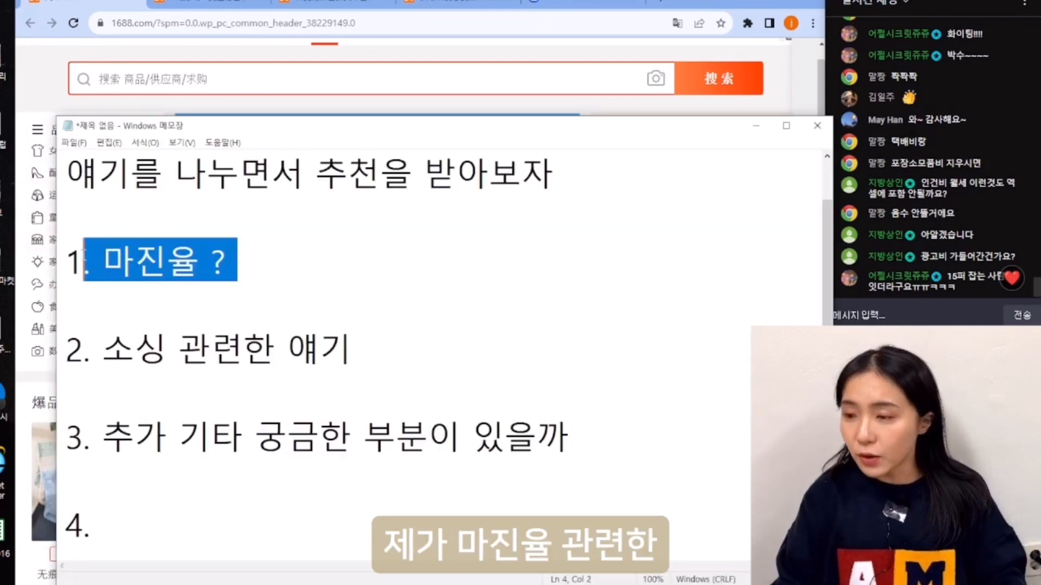
pyautogui.click(215, 289)
pyautogui.moveTo(214, 289); pyautogui.dragTo(65, 261)
pyautogui.click(226, 285)
pyautogui.moveTo(227, 285); pyautogui.dragTo(65, 261)
pyautogui.click(217, 309)
pyautogui.moveTo(216, 309); pyautogui.dragTo(65, 261)
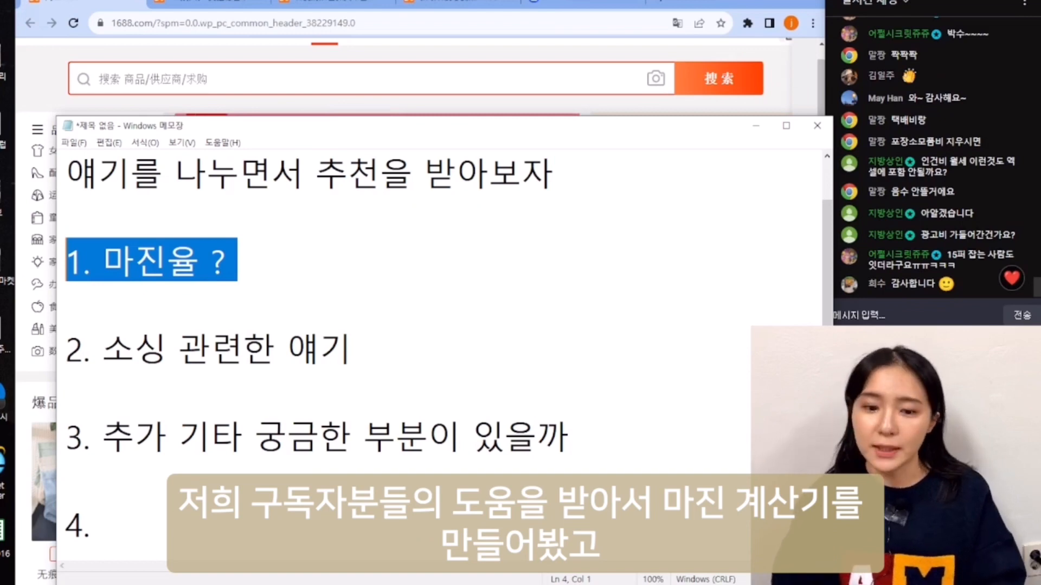
pyautogui.click(343, 293)
pyautogui.click(401, 431)
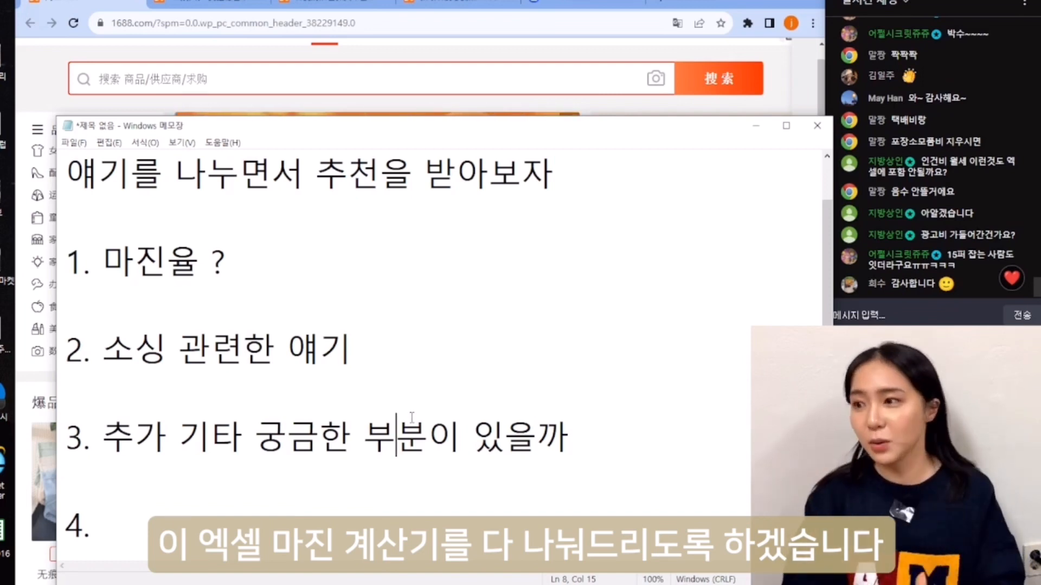
pyautogui.click(374, 394)
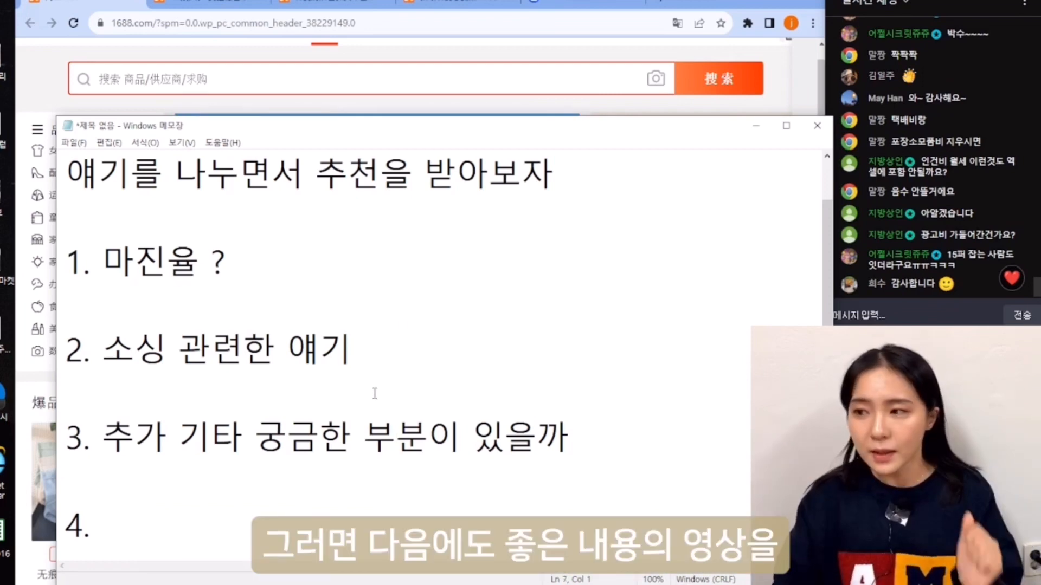